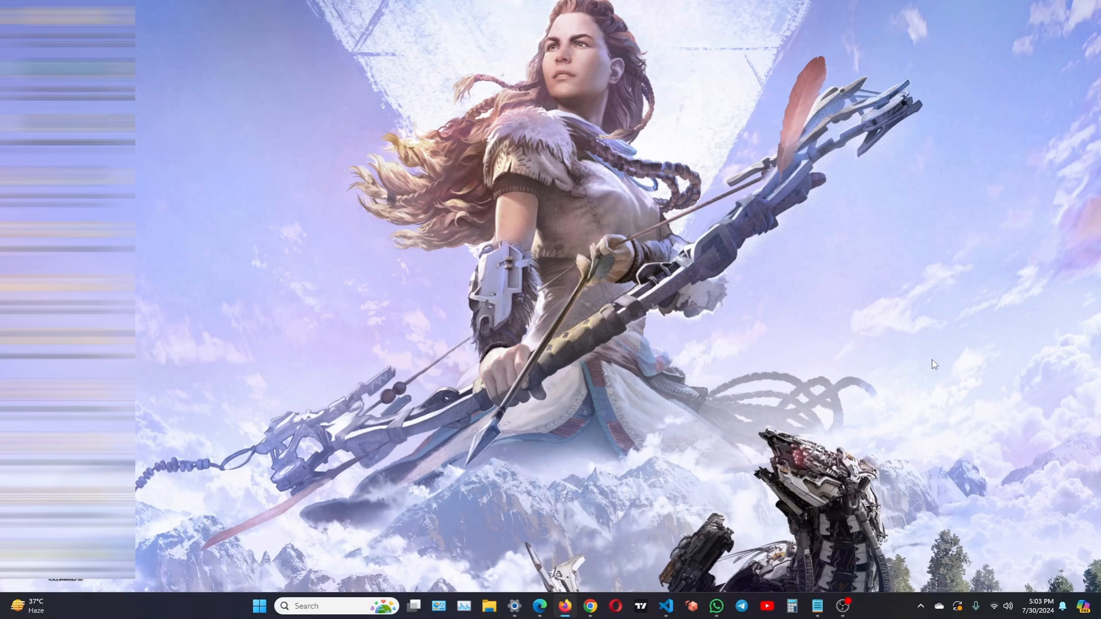
Step: Switch to Chrome and examine the formatted target XML and the source JSON of the jsonplaceholder users and posts endpoints
{"action": "mouse_move", "coordinate": [590, 606]}
{"action": "left_click", "coordinate": [616, 552]}
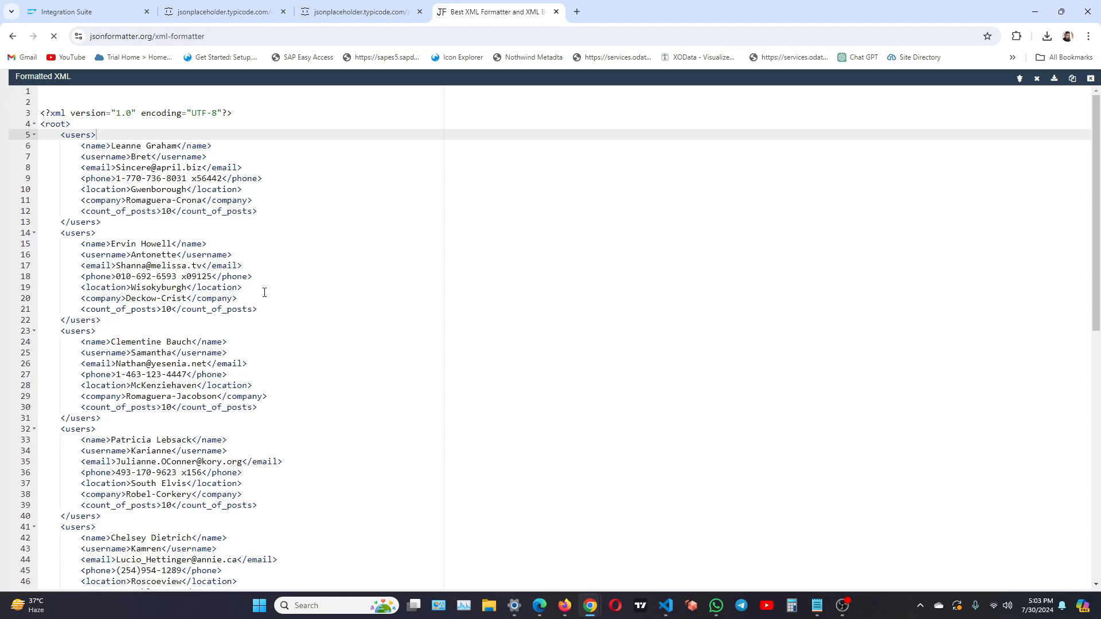
{"action": "left_click_drag", "start_coordinate": [44, 106], "coordinate": [248, 582]}
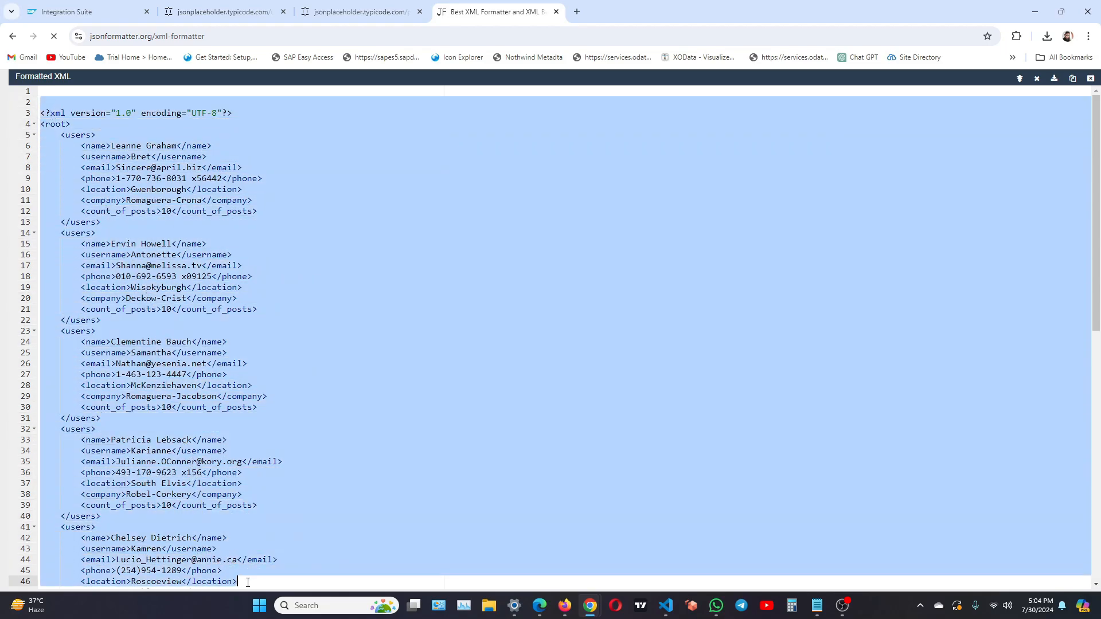
{"action": "left_click", "coordinate": [270, 526]}
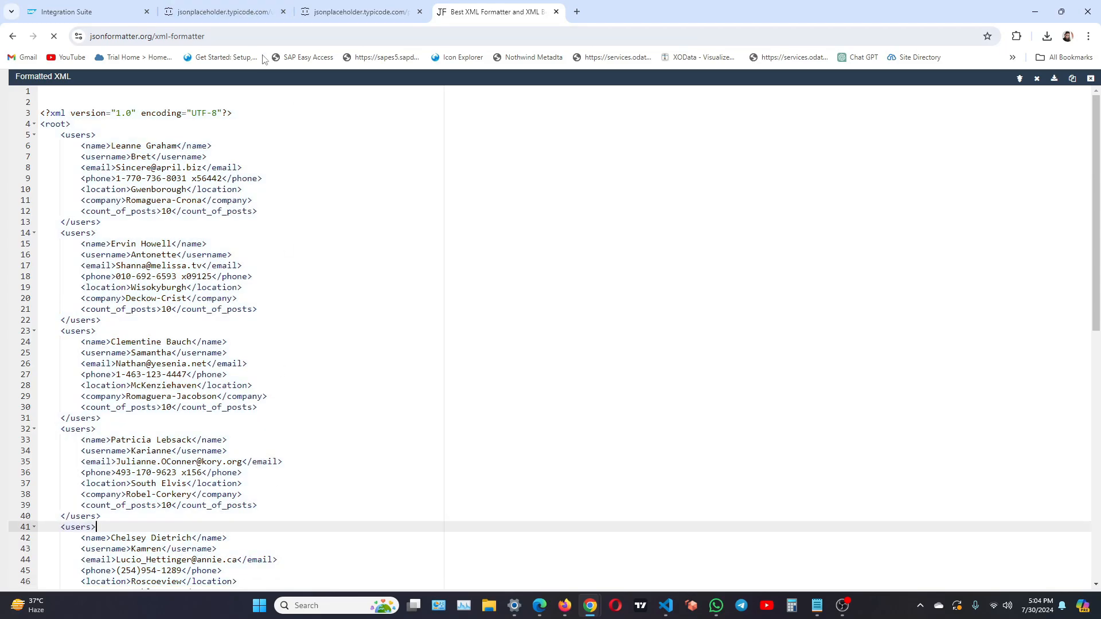
{"action": "left_click", "coordinate": [242, 12]}
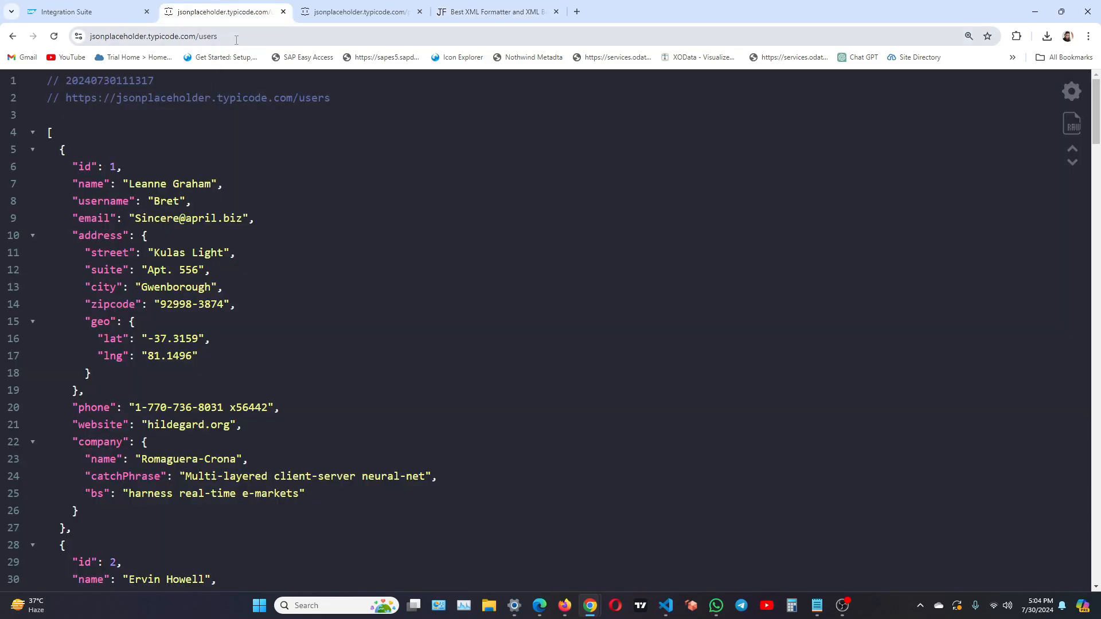
{"action": "left_click_drag", "start_coordinate": [223, 37], "coordinate": [90, 36]}
{"action": "left_click", "coordinate": [242, 142]}
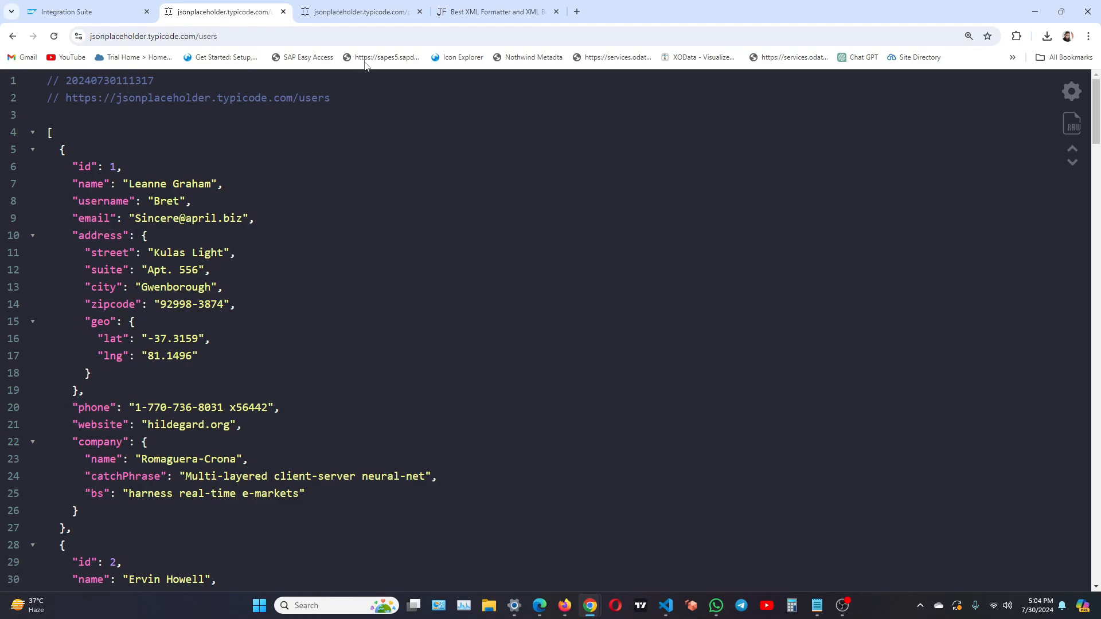
{"action": "left_click", "coordinate": [362, 13]}
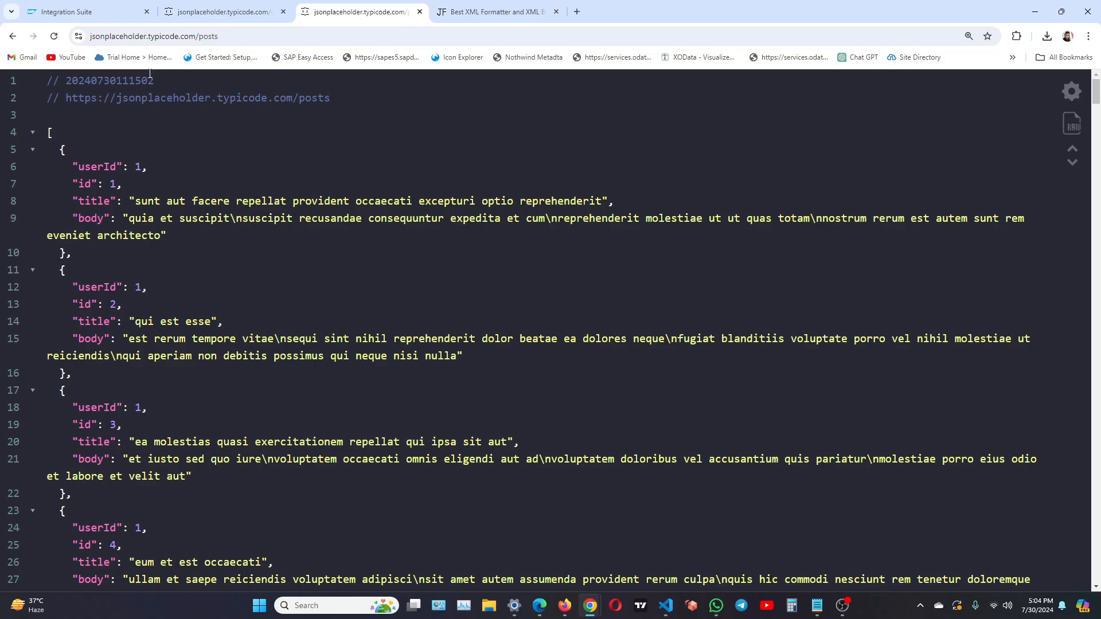
{"action": "left_click", "coordinate": [193, 14]}
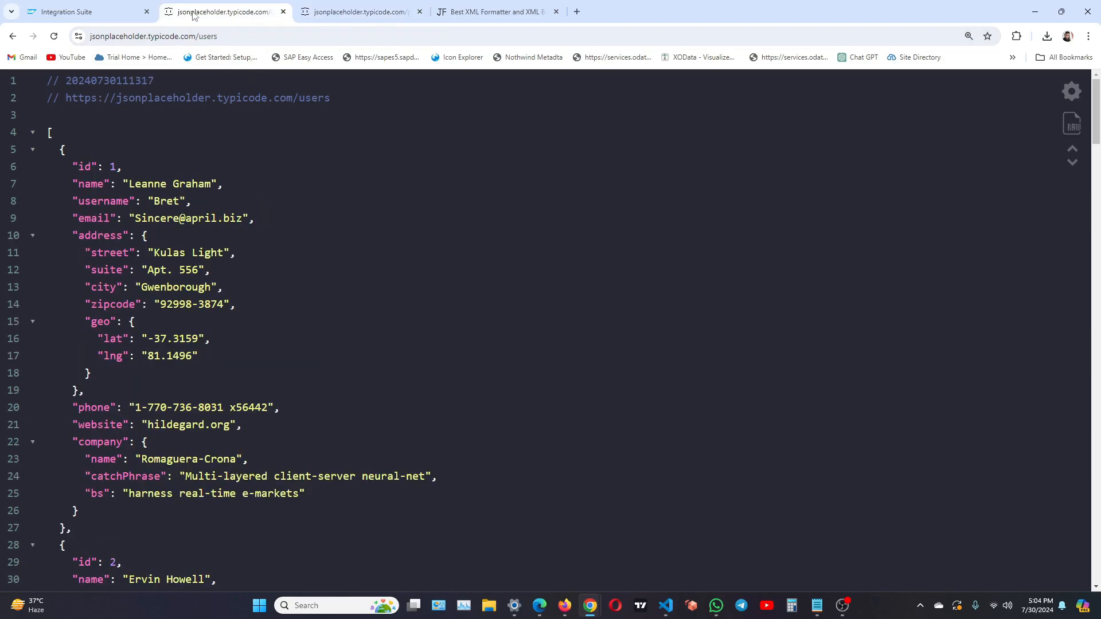
Step: In the Integration Suite package Basic Content, create an integration flow named "Content Enricher Demo 1" and open it in the editor
{"action": "left_click", "coordinate": [89, 12]}
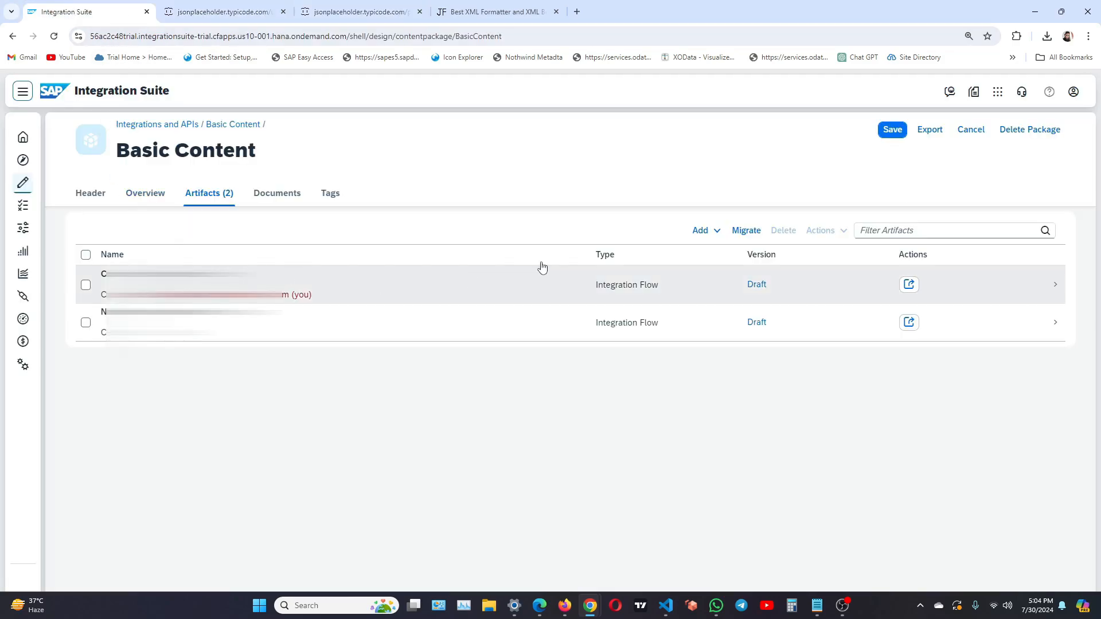
{"action": "left_click", "coordinate": [722, 239]}
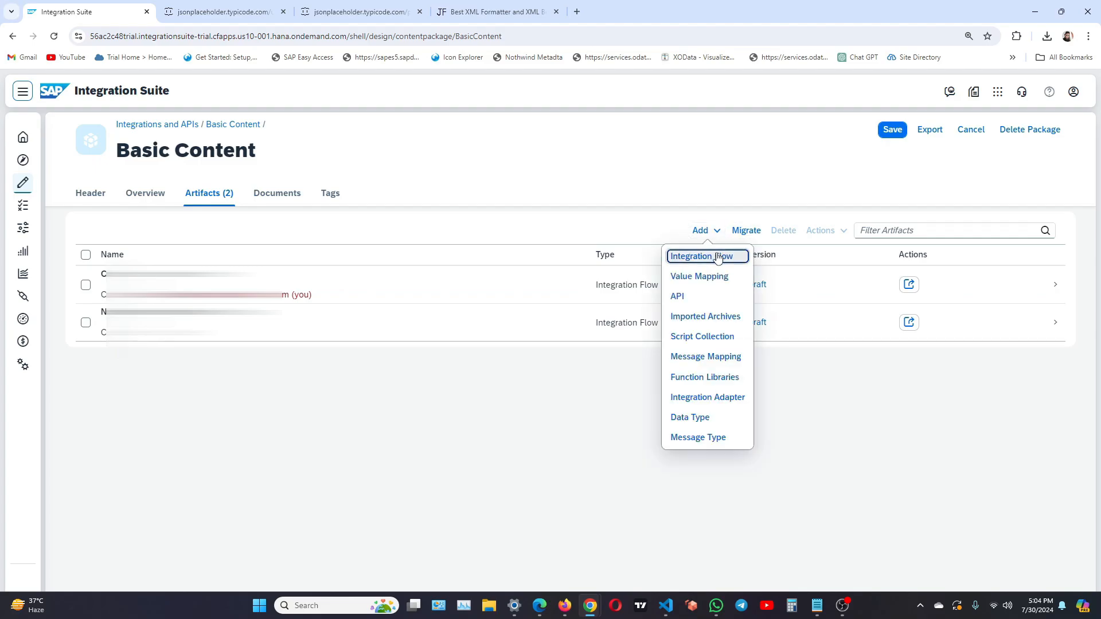
{"action": "left_click", "coordinate": [718, 258]}
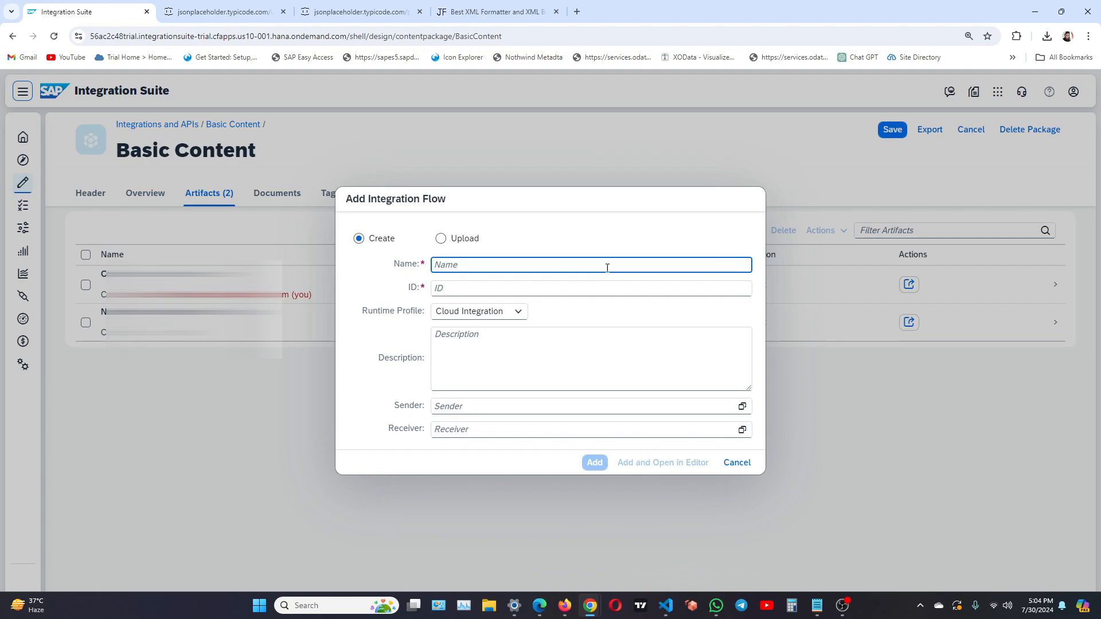
{"action": "type", "text": "Conten"}
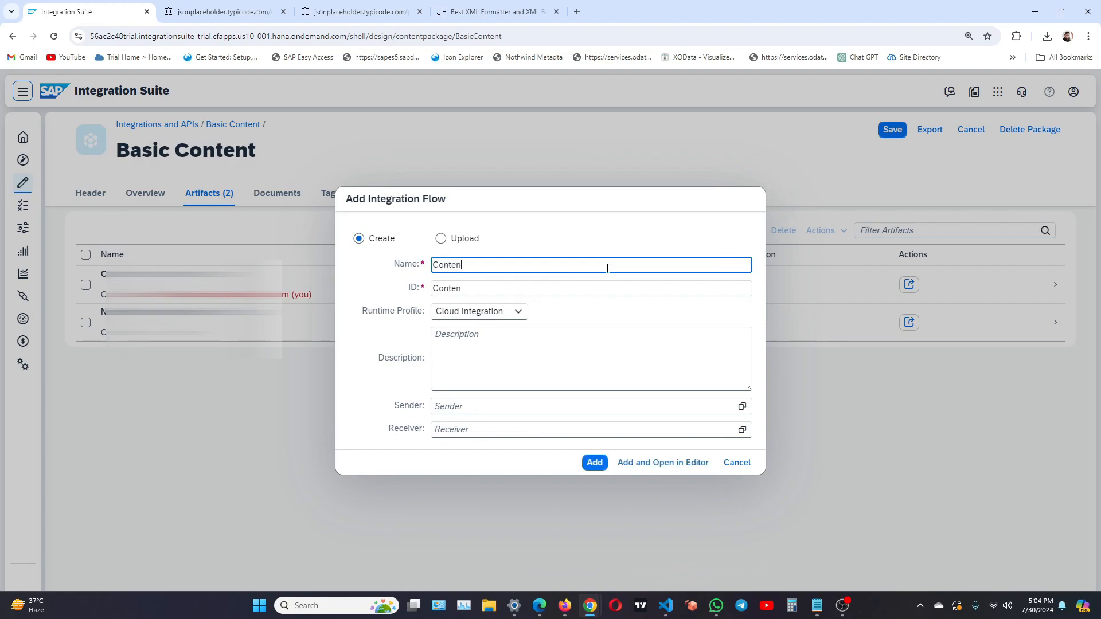
{"action": "type", "text": "t Enricher Demo 1"}
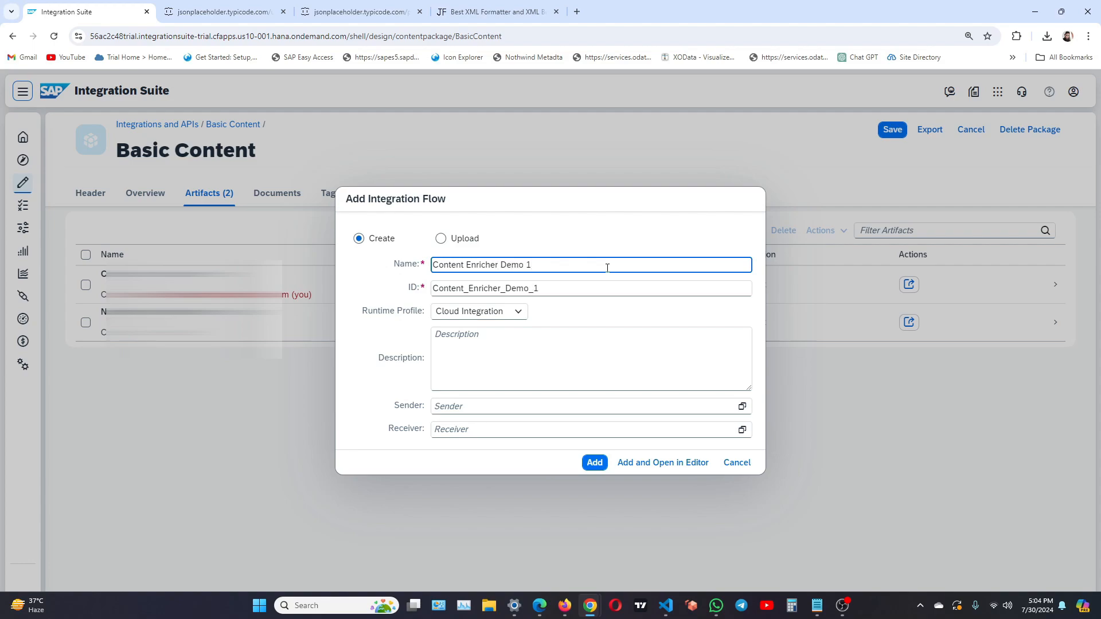
{"action": "left_click", "coordinate": [669, 469]}
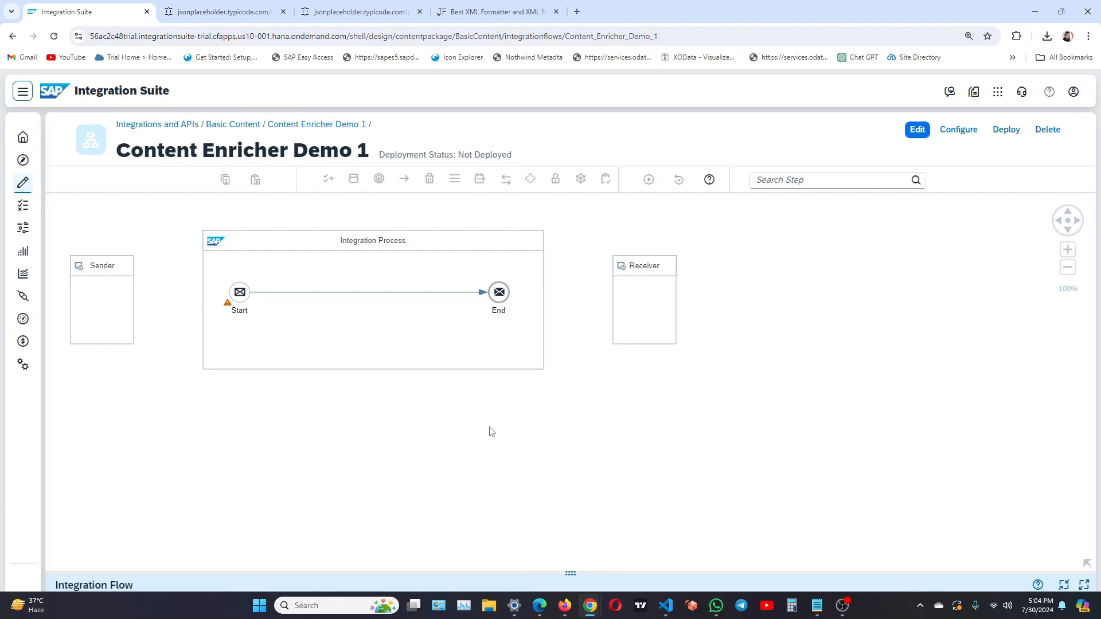
Step: Put the integration flow into edit mode and delete the Sender participant
{"action": "left_click_drag", "start_coordinate": [489, 433], "coordinate": [661, 428]}
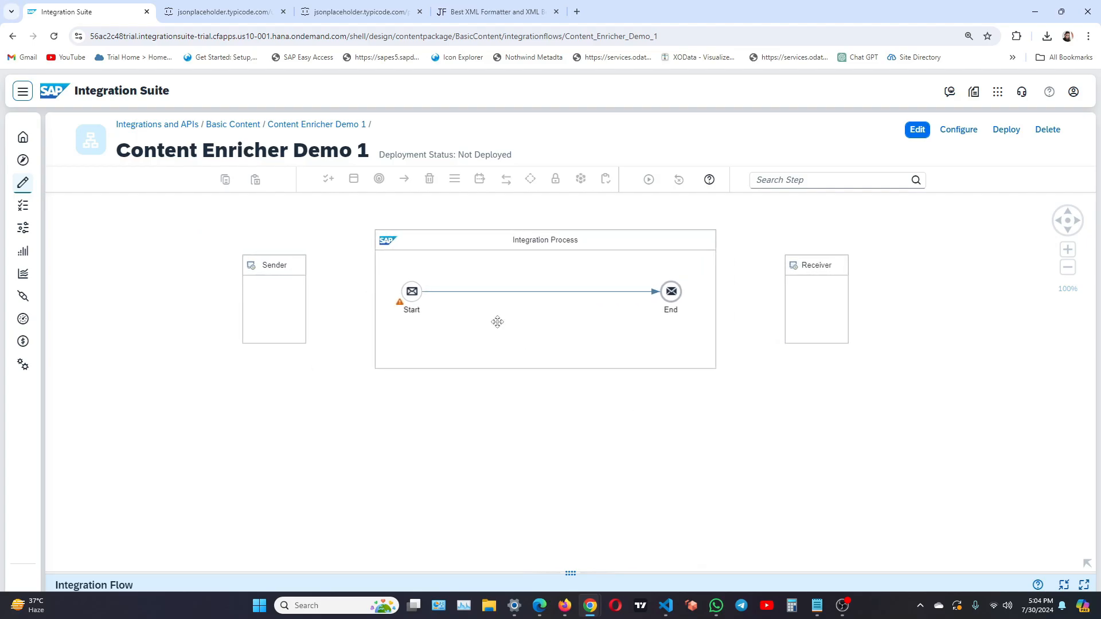
{"action": "left_click", "coordinate": [914, 129]}
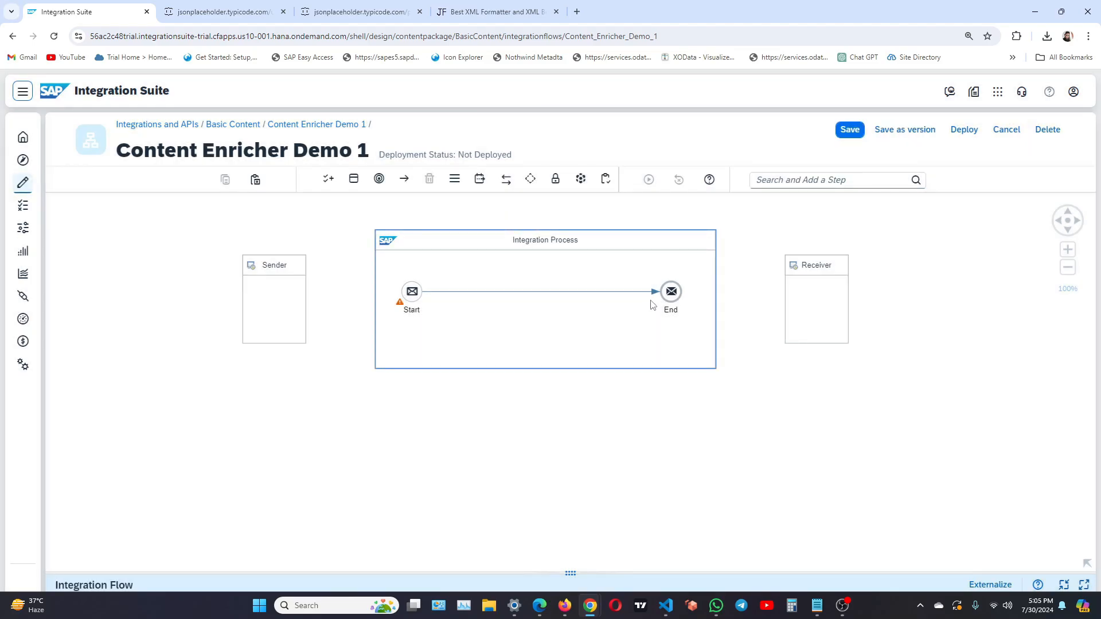
{"action": "left_click", "coordinate": [254, 273]}
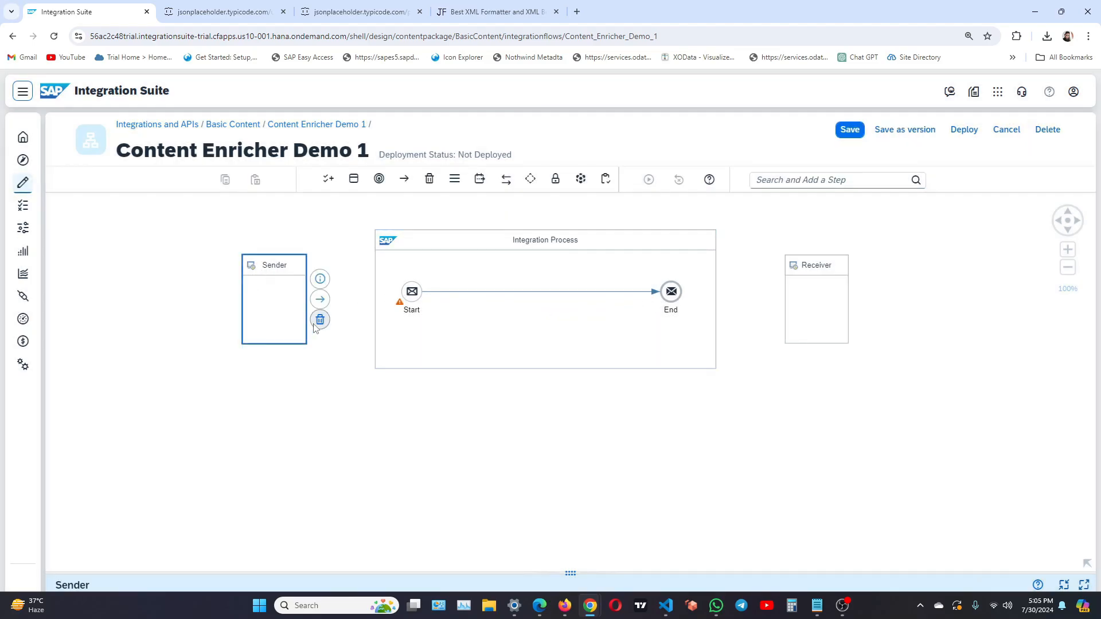
{"action": "left_click", "coordinate": [320, 320]}
Step: Replace the Start message event with a Timer start event and move it to the beginning of the Integration Process
{"action": "left_click", "coordinate": [417, 294]}
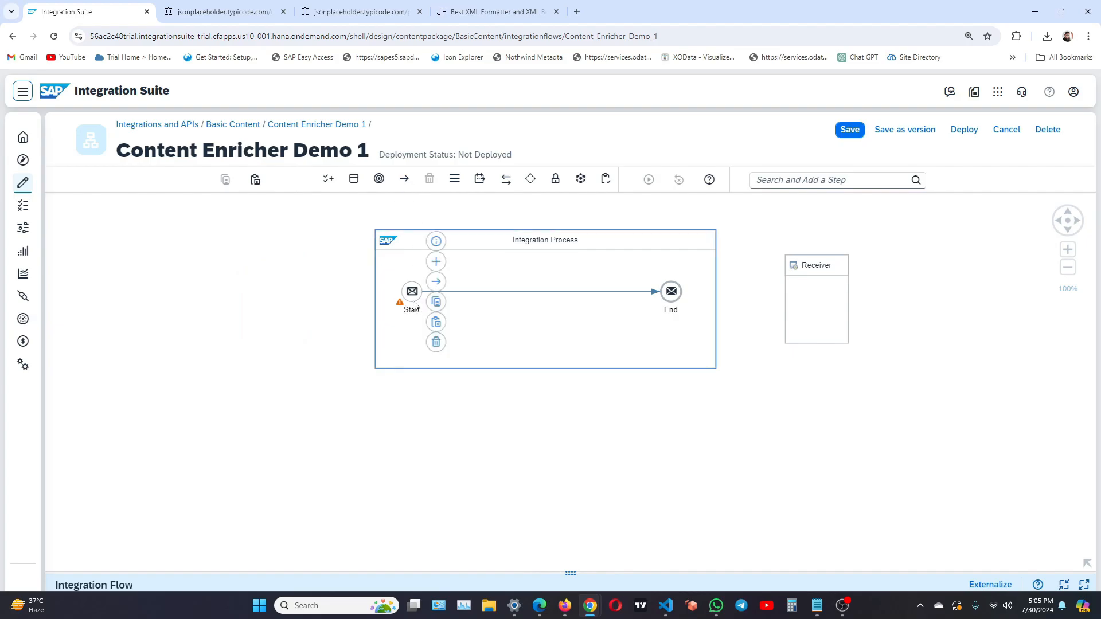
{"action": "left_click", "coordinate": [437, 262]}
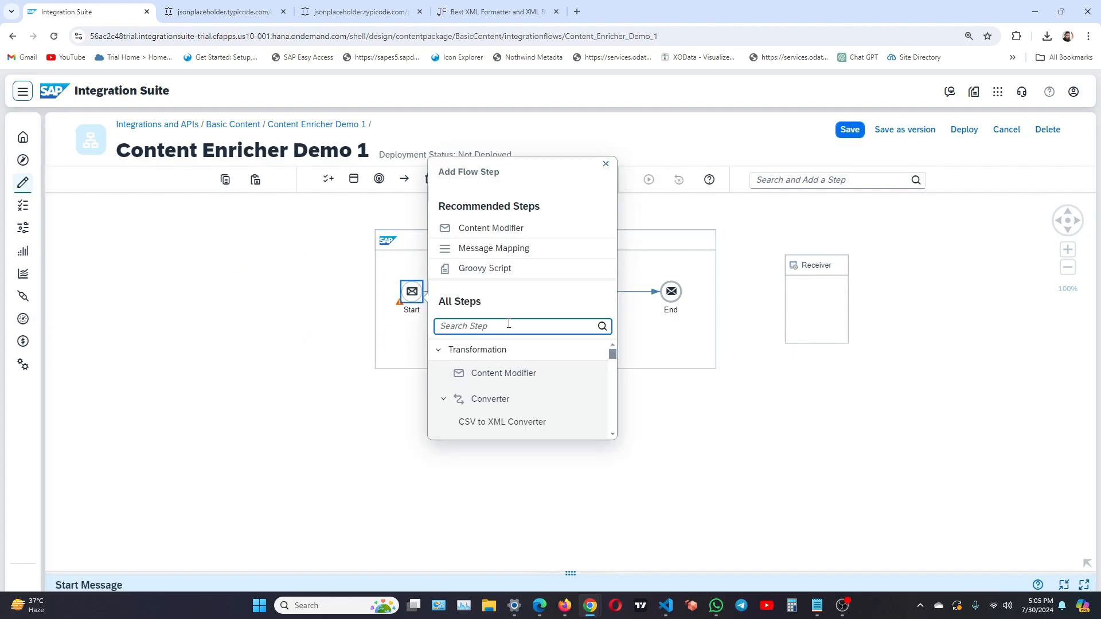
{"action": "type", "text": "timer"}
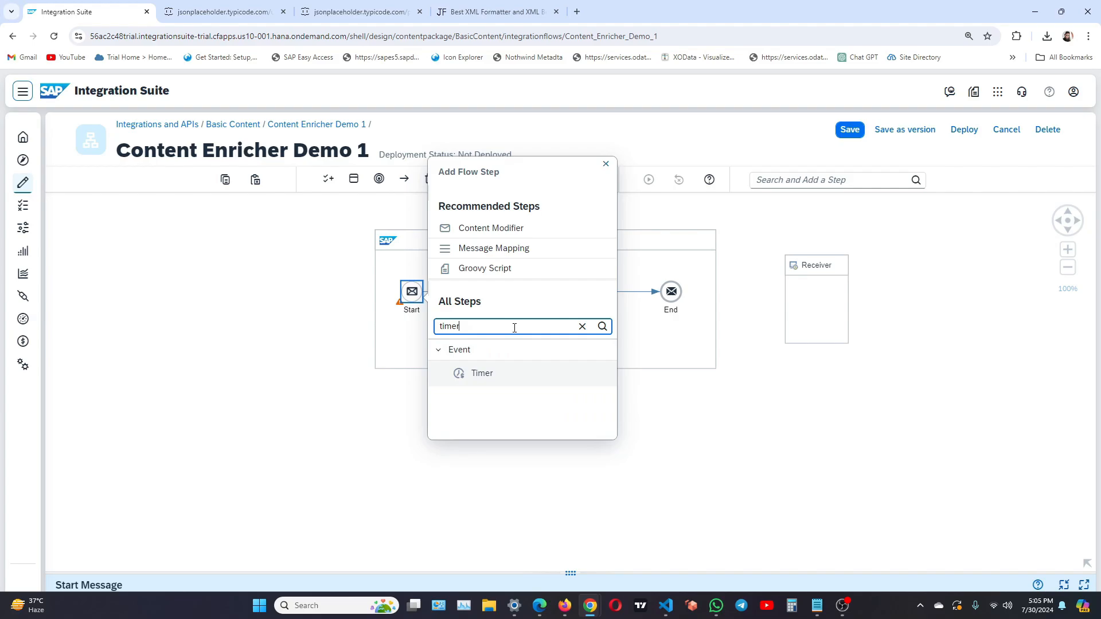
{"action": "left_click", "coordinate": [480, 387]}
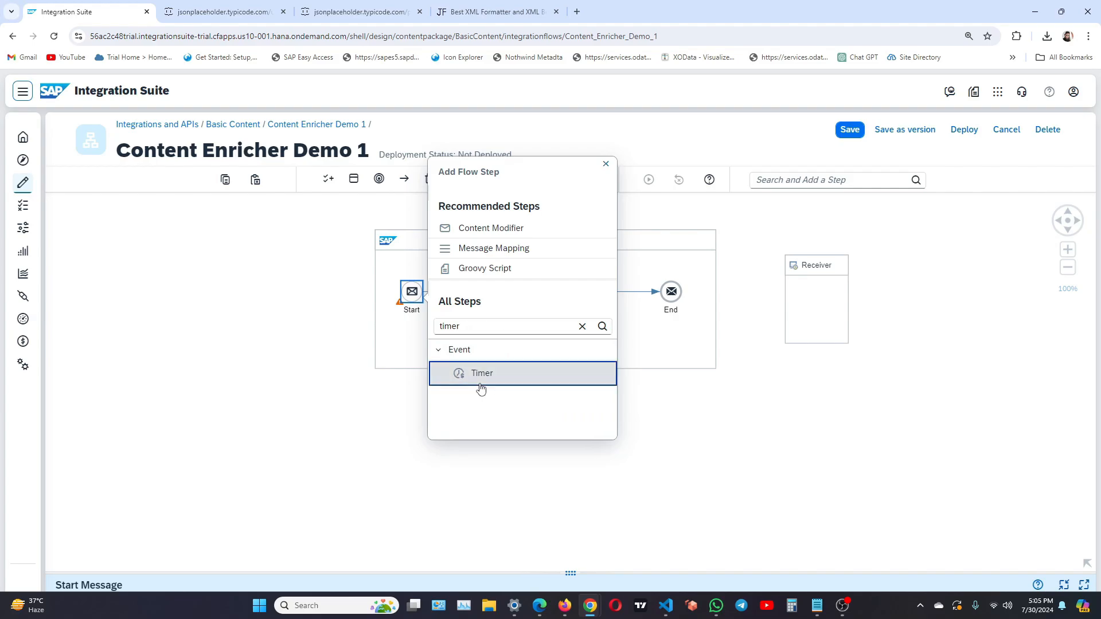
{"action": "left_click", "coordinate": [419, 299]}
{"action": "left_click", "coordinate": [436, 343]}
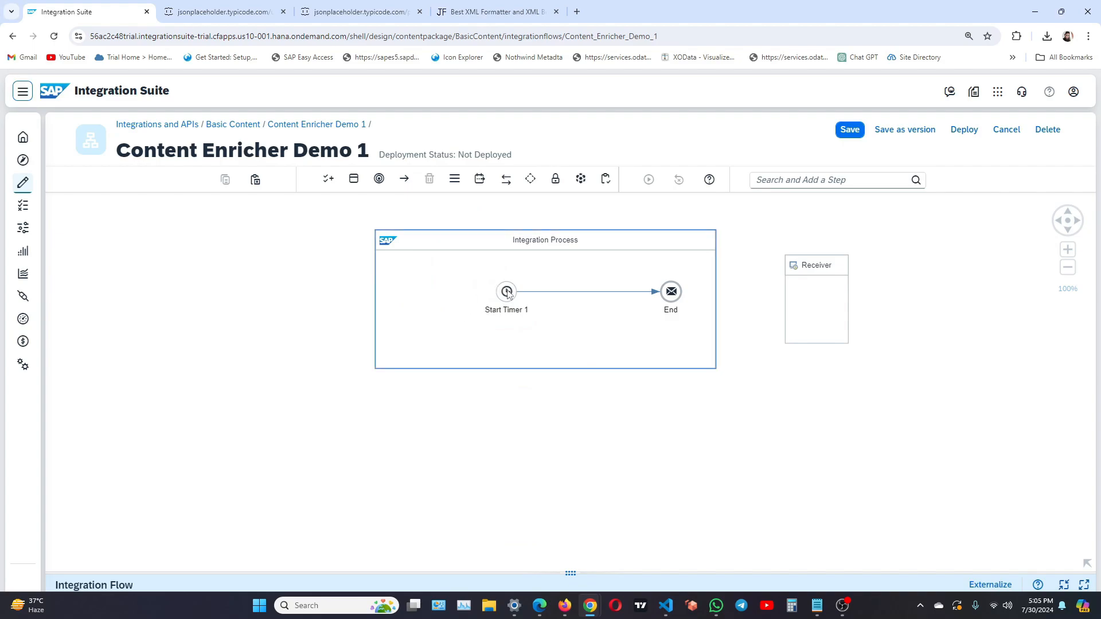
{"action": "left_click_drag", "start_coordinate": [506, 291], "coordinate": [406, 292]}
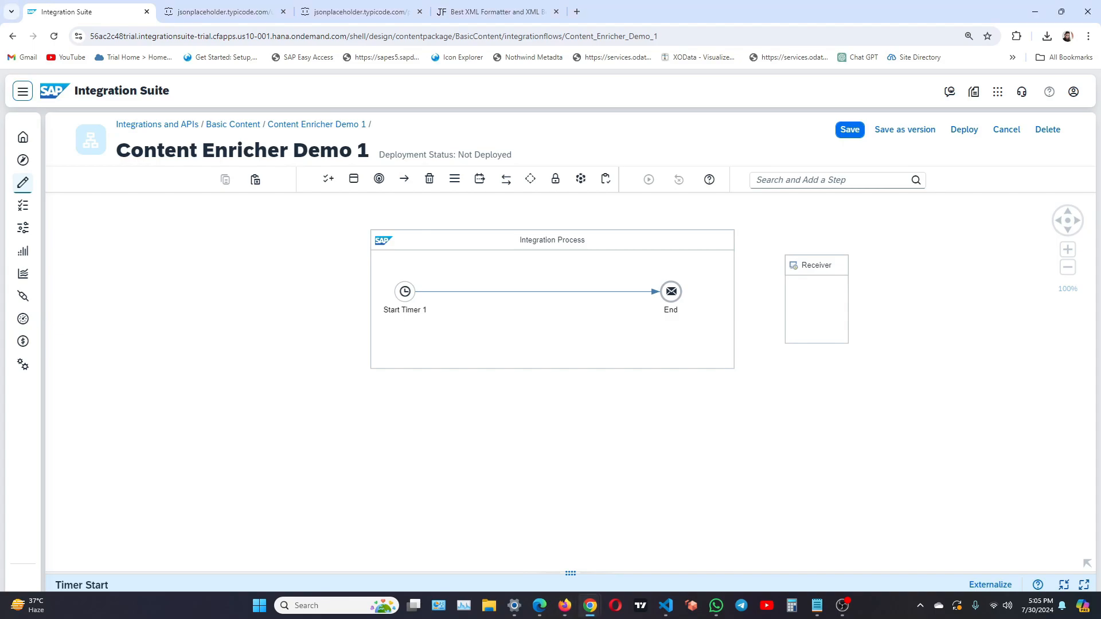
{"action": "left_click", "coordinate": [439, 297]}
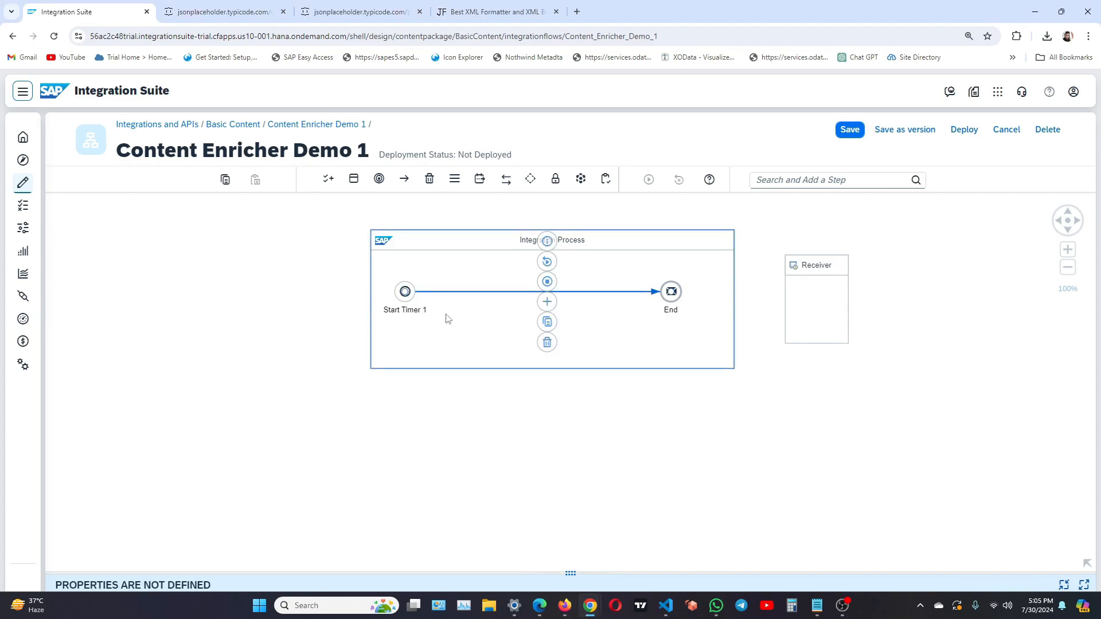
{"action": "left_click", "coordinate": [448, 319]}
{"action": "left_click", "coordinate": [405, 294]}
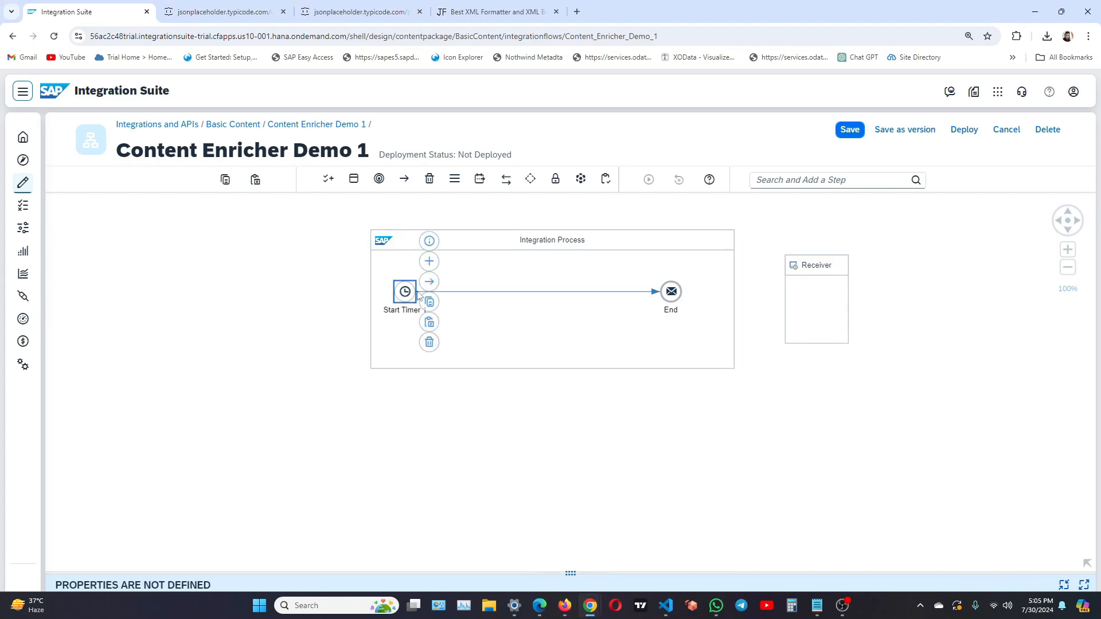
Step: Copy the URL of the jsonplaceholder users endpoint from its browser page
{"action": "left_click", "coordinate": [224, 12]}
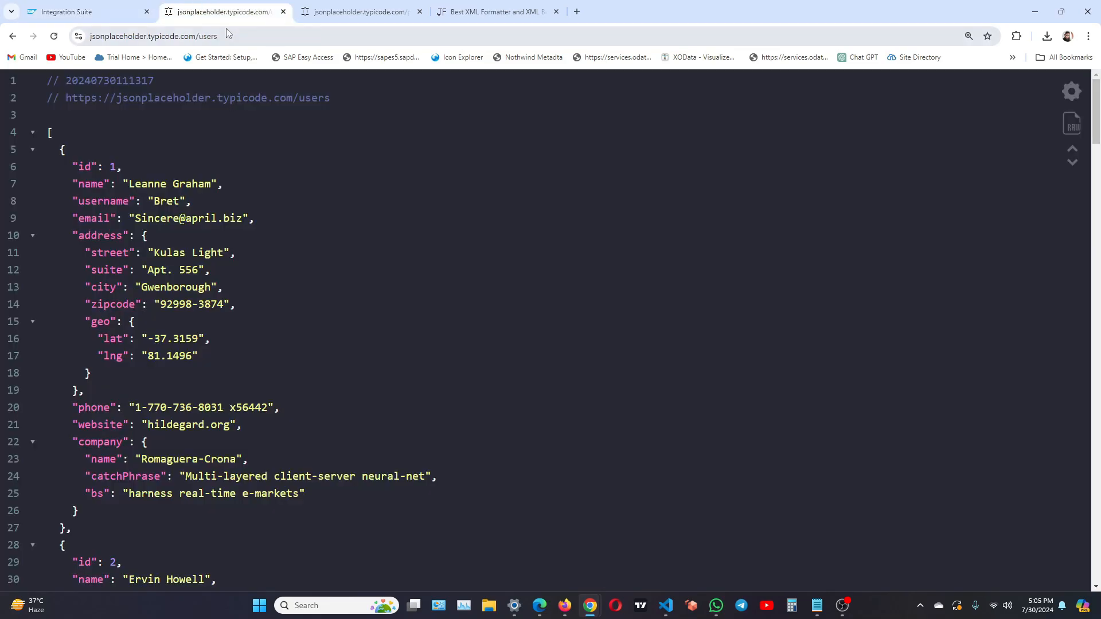
{"action": "left_click_drag", "start_coordinate": [219, 36], "coordinate": [80, 41]}
{"action": "key", "text": "ctrl+c"}
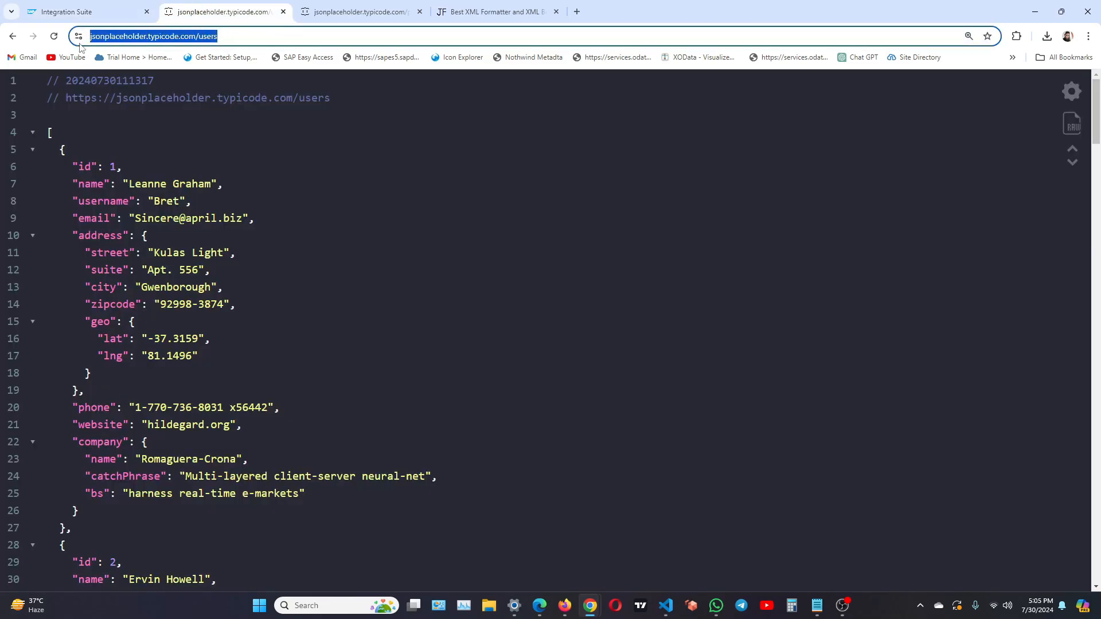
Step: Return to the integration flow and add a Request Reply step directly after the timer start event
{"action": "left_click", "coordinate": [85, 11]}
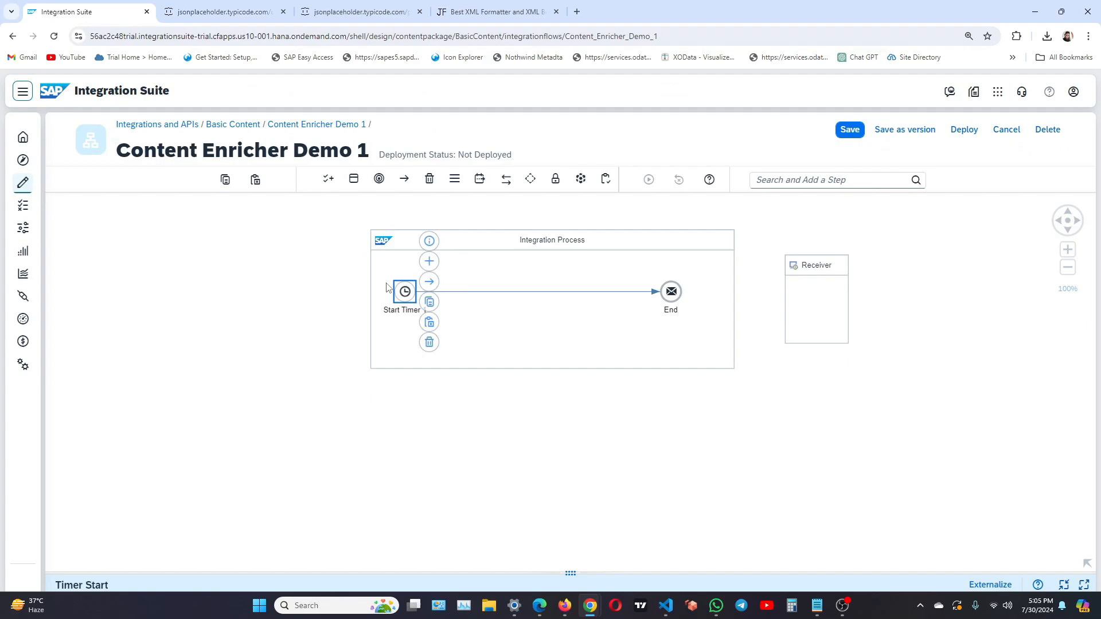
{"action": "left_click", "coordinate": [430, 262]}
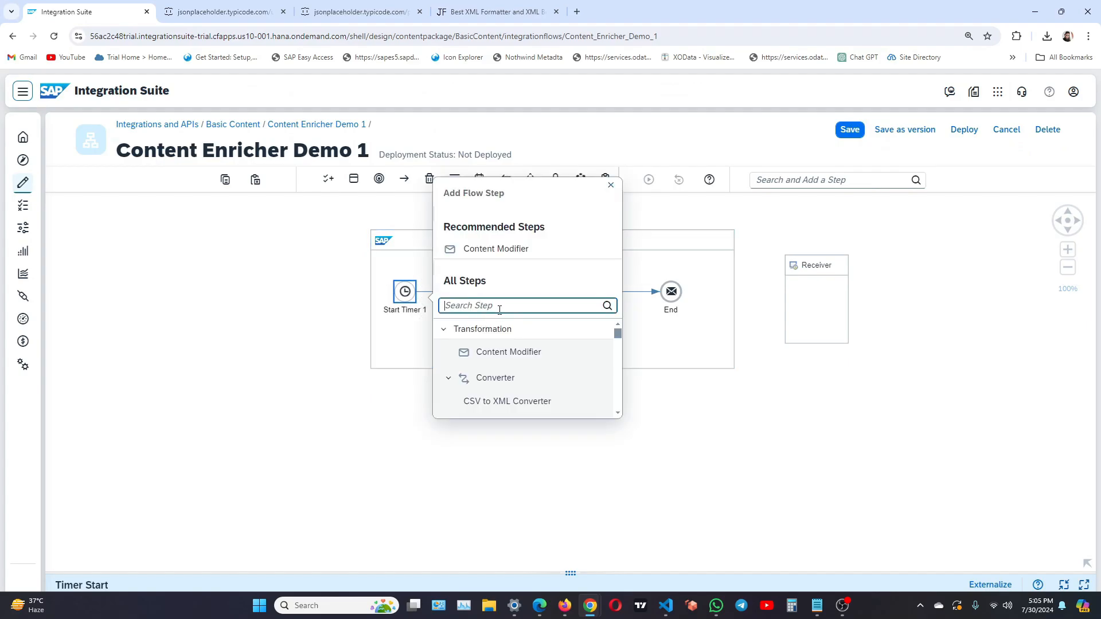
{"action": "type", "text": "requ"}
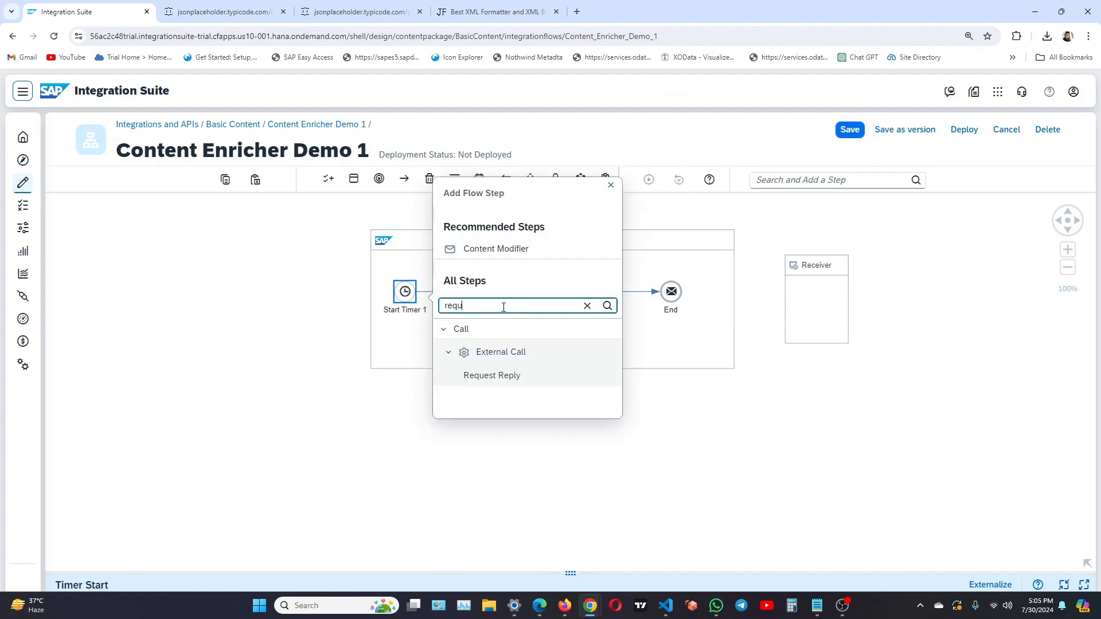
{"action": "left_click", "coordinate": [493, 375]}
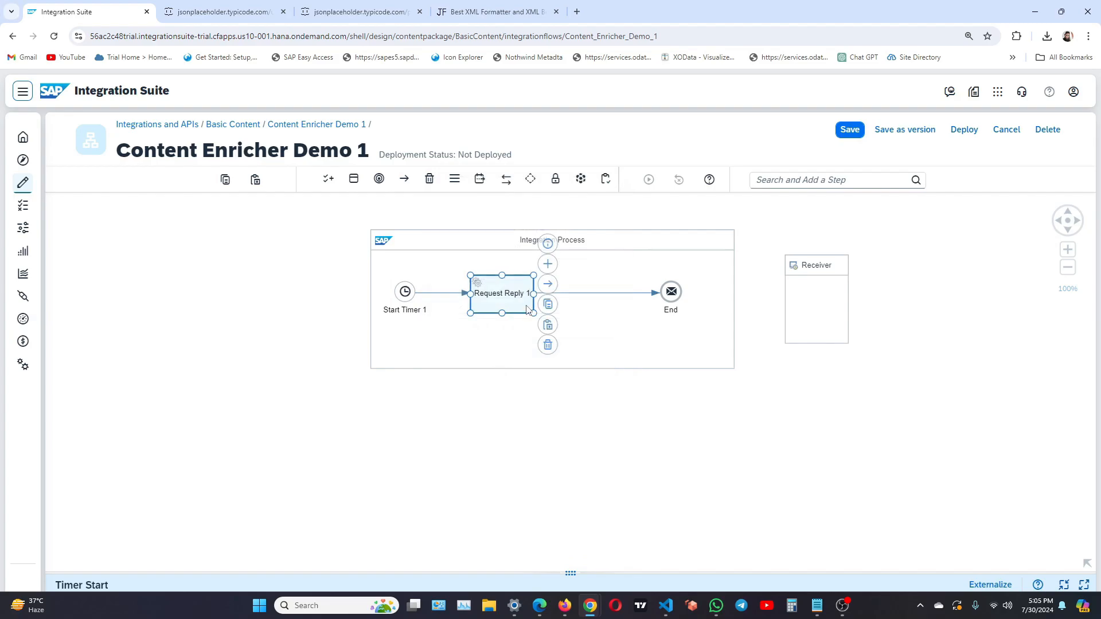
Step: Move the Receiver beneath the Request Reply step and connect the step to it with an HTTP adapter
{"action": "left_click", "coordinate": [835, 266]}
{"action": "left_click_drag", "start_coordinate": [836, 266], "coordinate": [504, 412]}
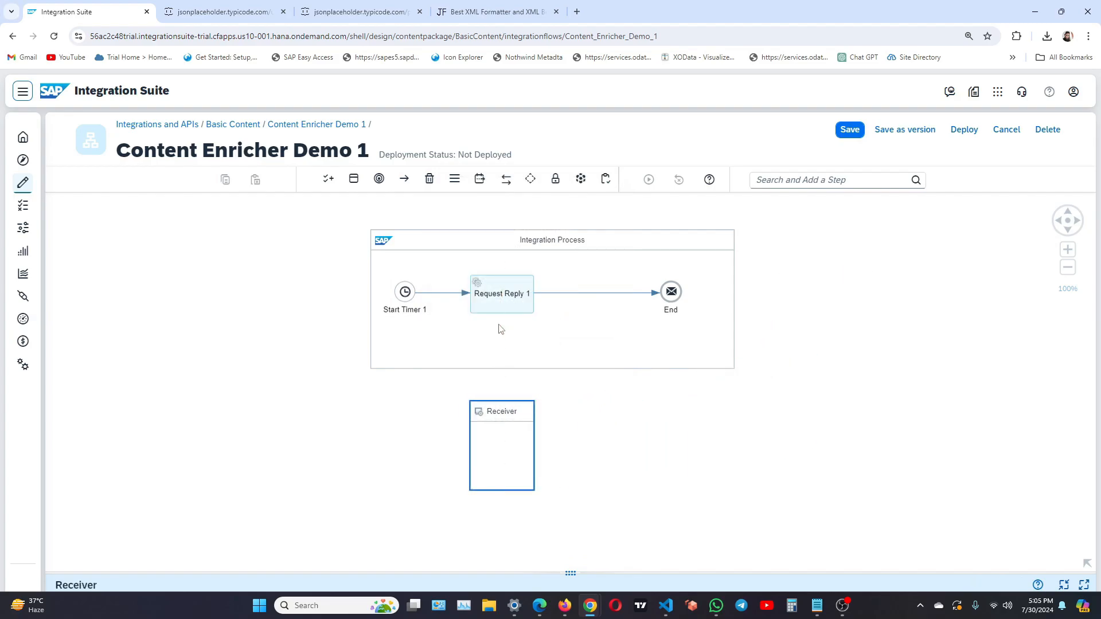
{"action": "left_click", "coordinate": [500, 312]}
{"action": "left_click_drag", "start_coordinate": [548, 284], "coordinate": [504, 436]}
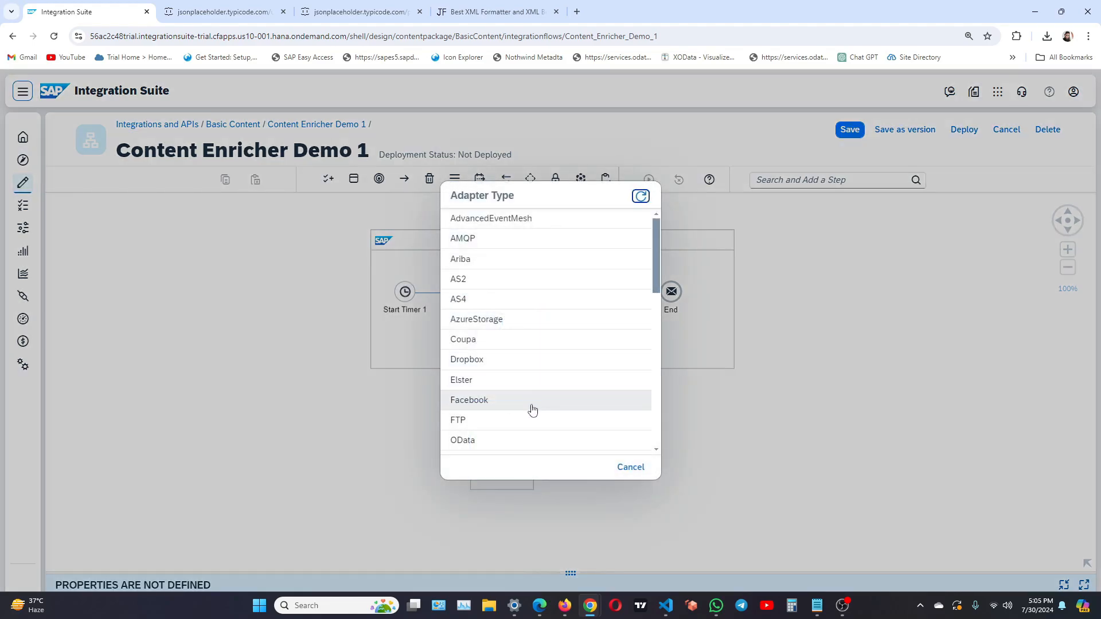
{"action": "scroll", "coordinate": [530, 408], "scroll_direction": "down", "scroll_amount": 3}
{"action": "left_click", "coordinate": [497, 274]}
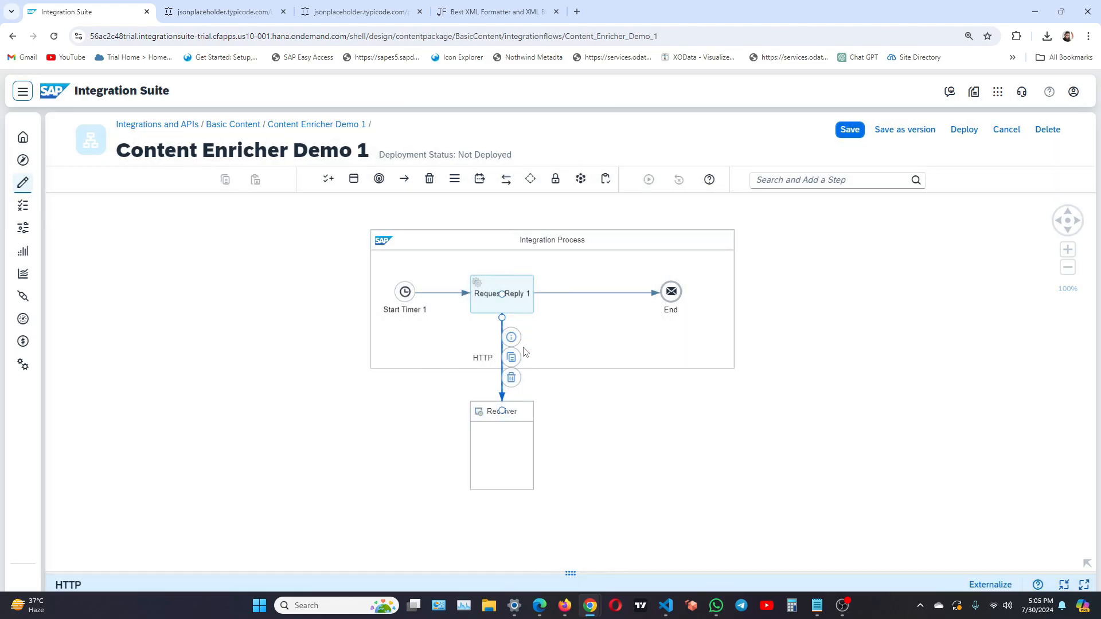
{"action": "left_click_drag", "start_coordinate": [571, 574], "coordinate": [580, 310]}
{"action": "left_click", "coordinate": [154, 345]}
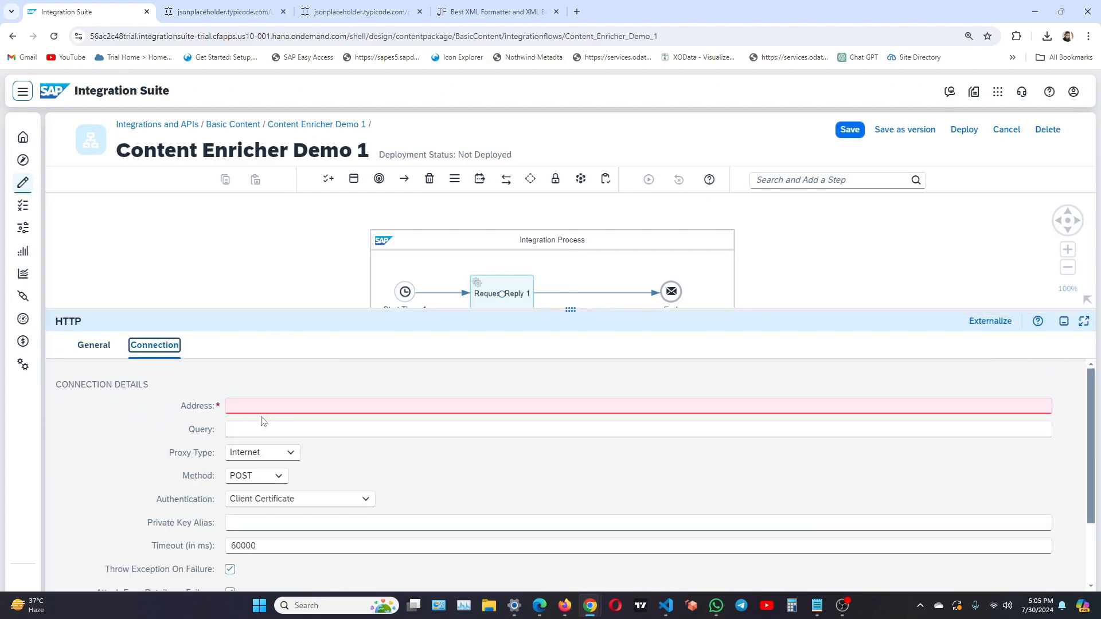
{"action": "left_click", "coordinate": [279, 406]}
{"action": "key", "text": "ctrl+v"}
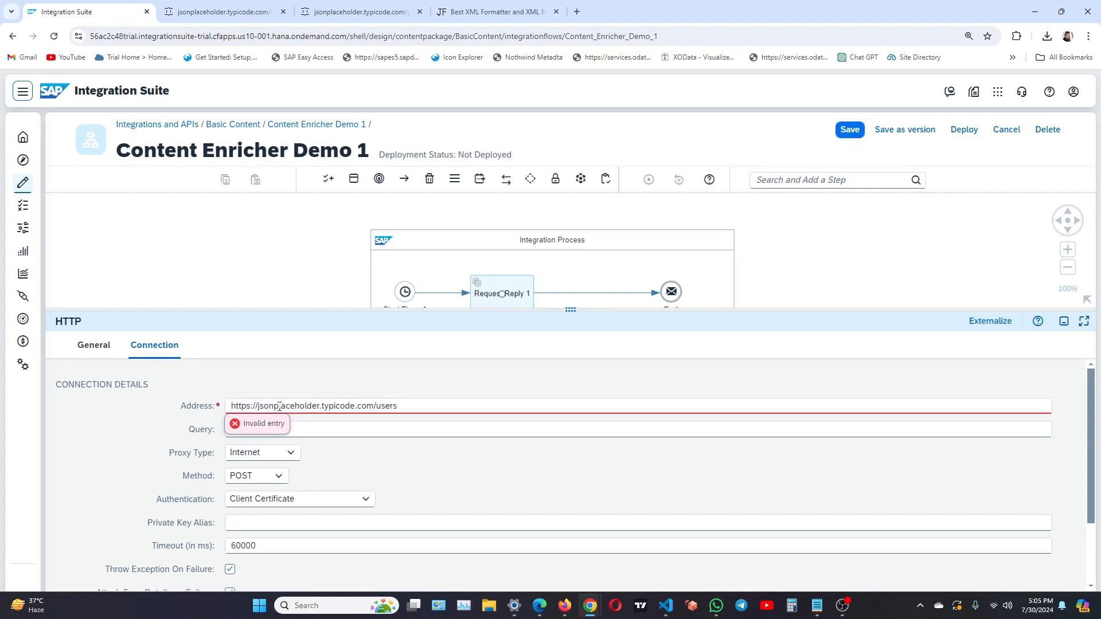
Step: Set the HTTP adapter's method to GET and shrink the properties area to show the whole flow
{"action": "left_click", "coordinate": [268, 477]}
{"action": "left_click", "coordinate": [247, 356]}
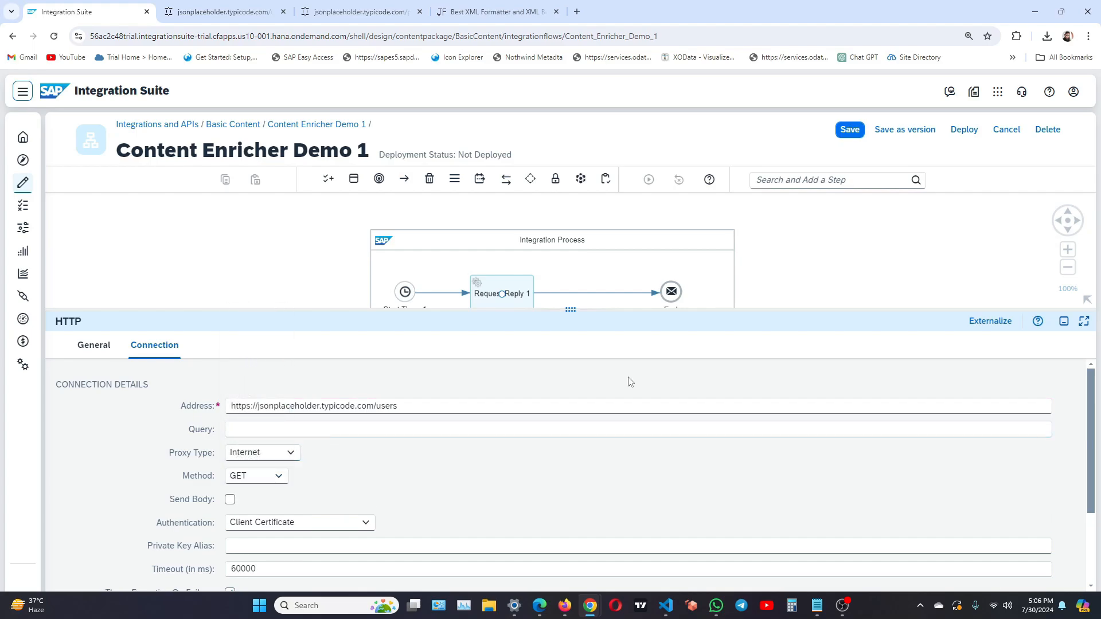
{"action": "scroll", "coordinate": [505, 490], "scroll_direction": "down", "scroll_amount": 2}
{"action": "scroll", "coordinate": [522, 487], "scroll_direction": "up", "scroll_amount": 2}
{"action": "left_click_drag", "start_coordinate": [578, 311], "coordinate": [573, 483]}
{"action": "left_click_drag", "start_coordinate": [801, 297], "coordinate": [657, 287]}
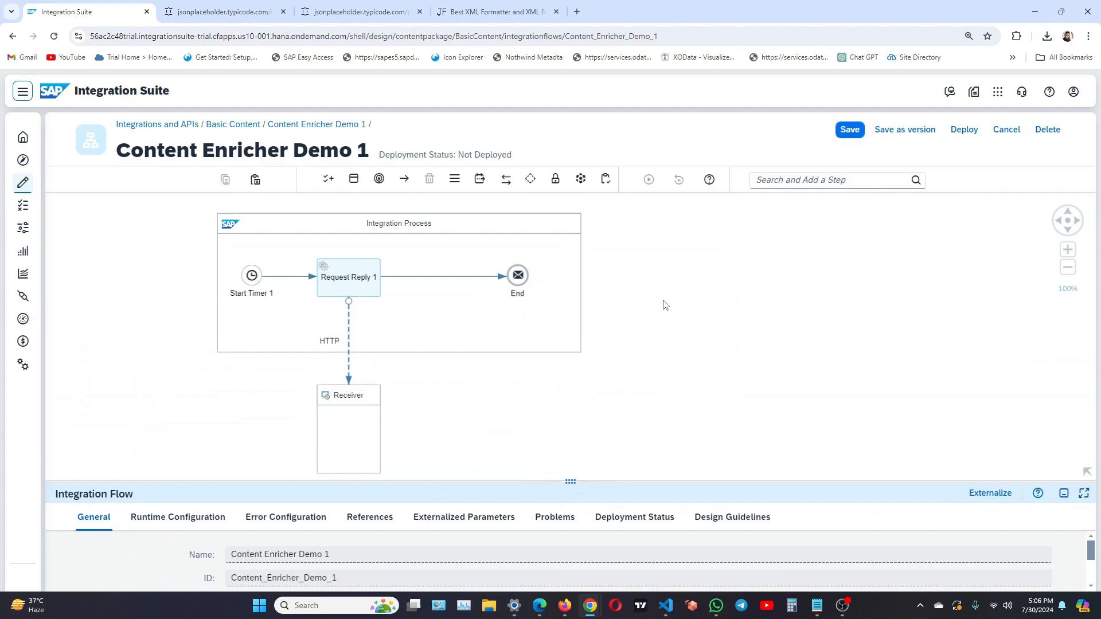
Step: Deploy the integration flow containing the Request Reply call and acknowledge the deployment notice
{"action": "left_click", "coordinate": [964, 132]}
{"action": "left_click", "coordinate": [616, 377]}
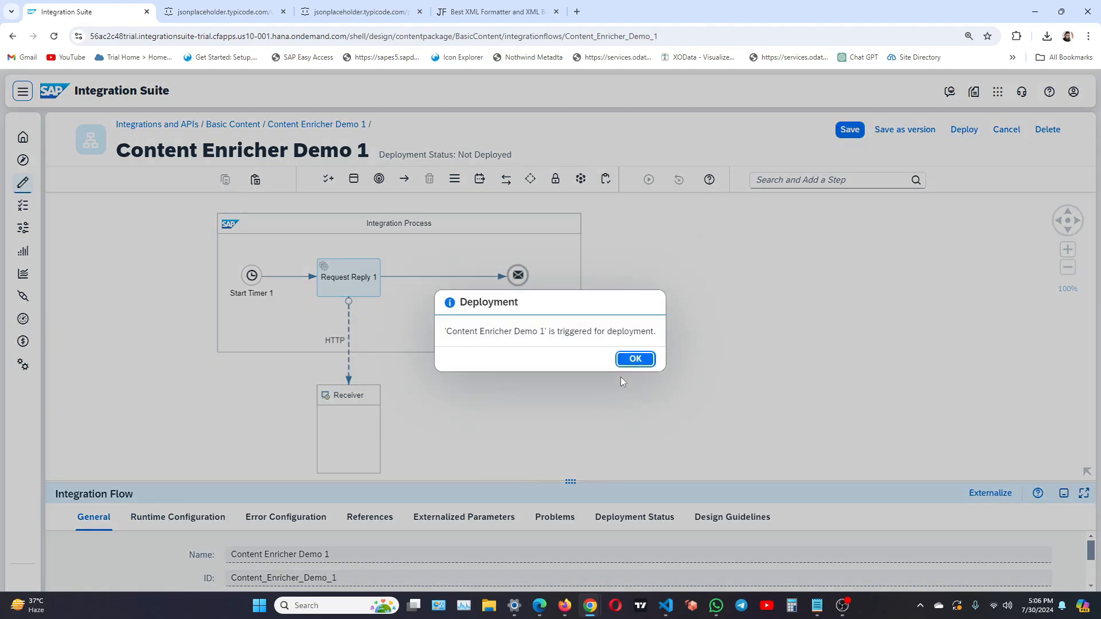
{"action": "left_click", "coordinate": [628, 367]}
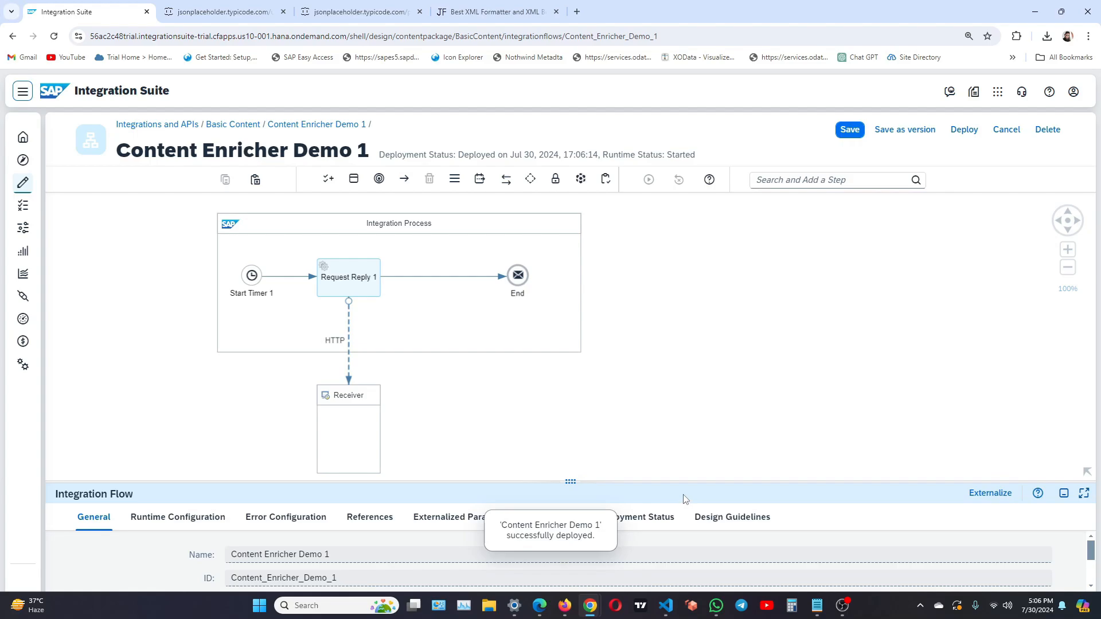
Step: Open the deployed flow in Manage Integration Content, dismiss the announcements, and set its log level to Trace
{"action": "left_click", "coordinate": [634, 517]}
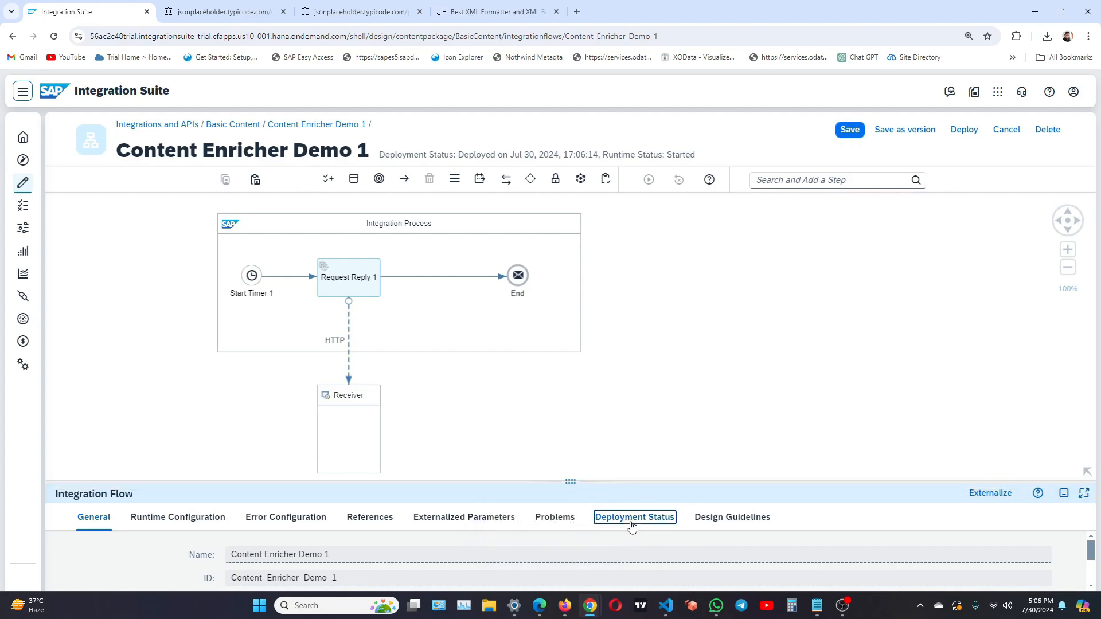
{"action": "left_click", "coordinate": [384, 550]}
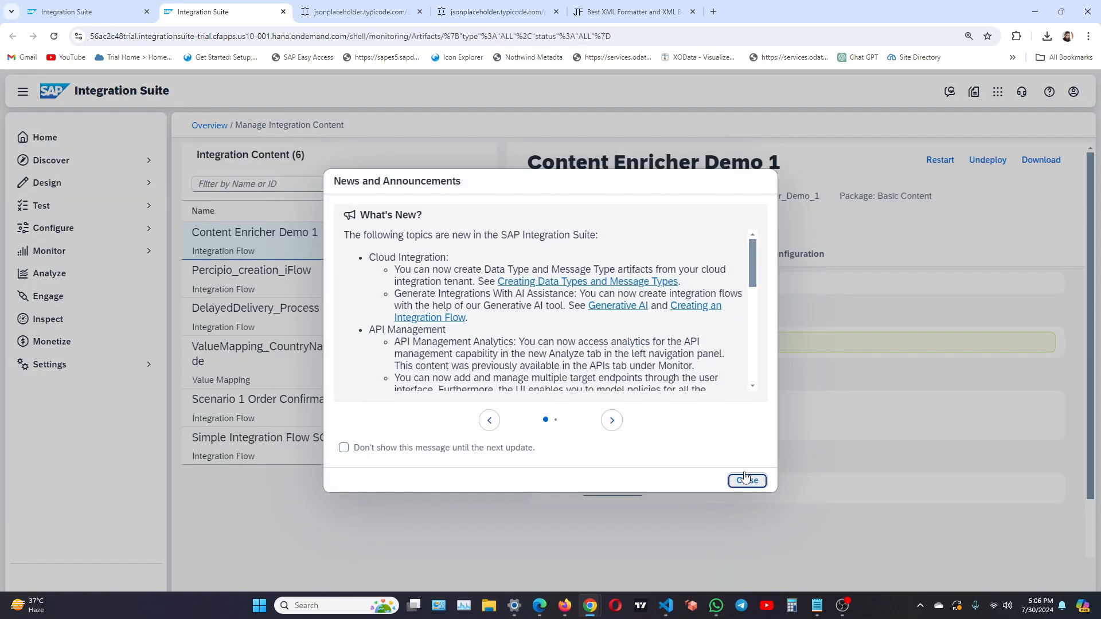
{"action": "left_click", "coordinate": [747, 480]}
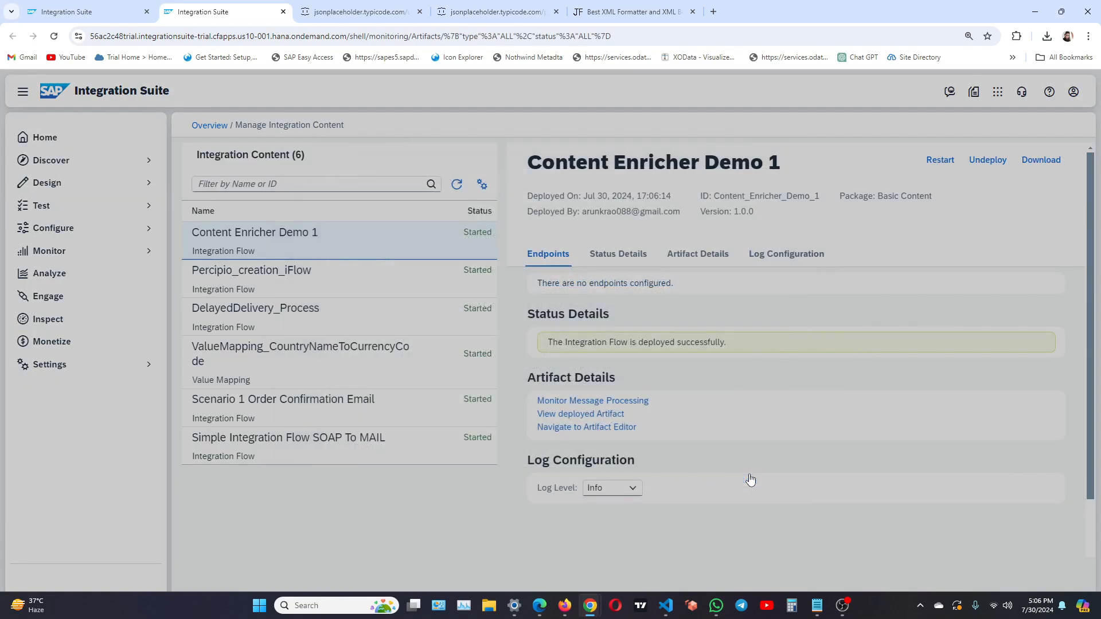
{"action": "left_click", "coordinate": [622, 486]}
{"action": "left_click", "coordinate": [617, 469]}
{"action": "left_click", "coordinate": [614, 369]}
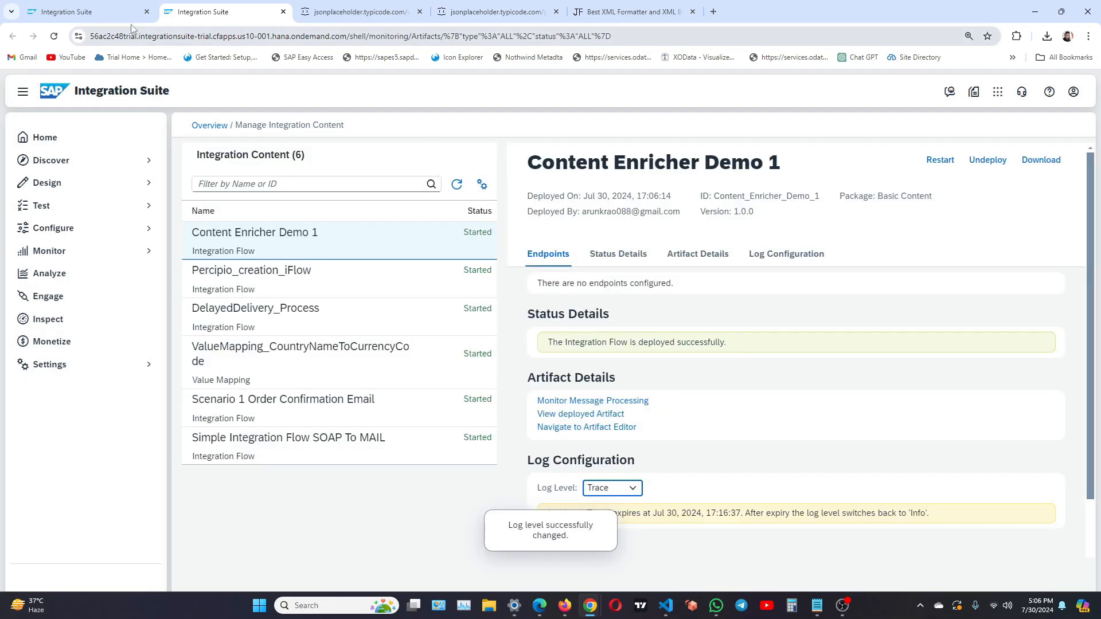
Step: Return to the flow editor and redeploy Content Enricher Demo 1 to run it with tracing
{"action": "left_click", "coordinate": [66, 11]}
{"action": "left_click", "coordinate": [964, 130]}
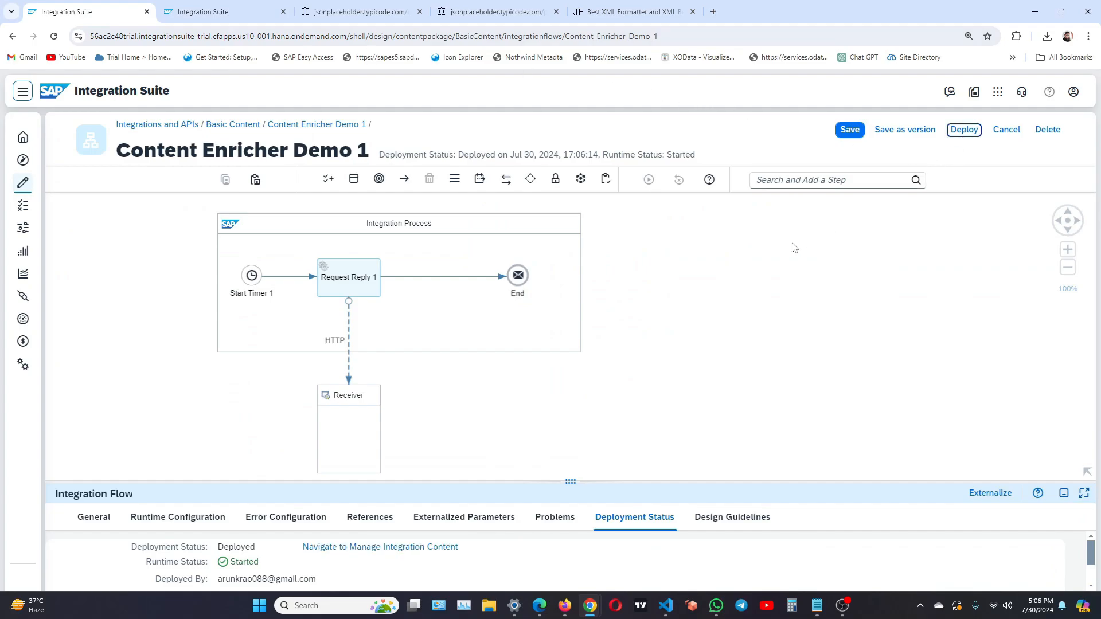
{"action": "left_click", "coordinate": [618, 373]}
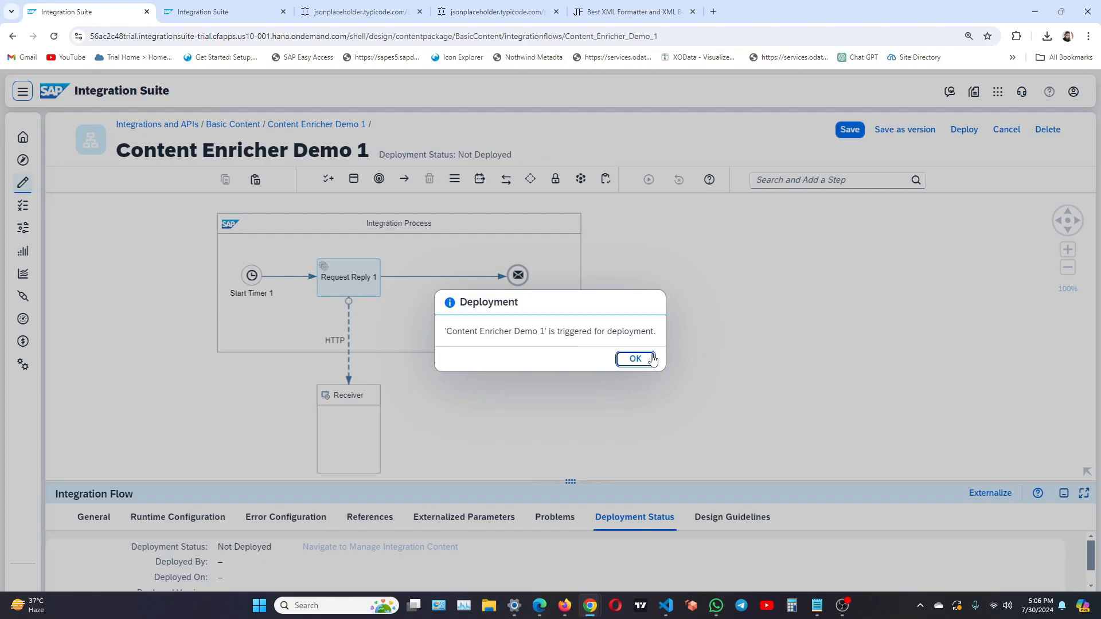
{"action": "left_click", "coordinate": [653, 359]}
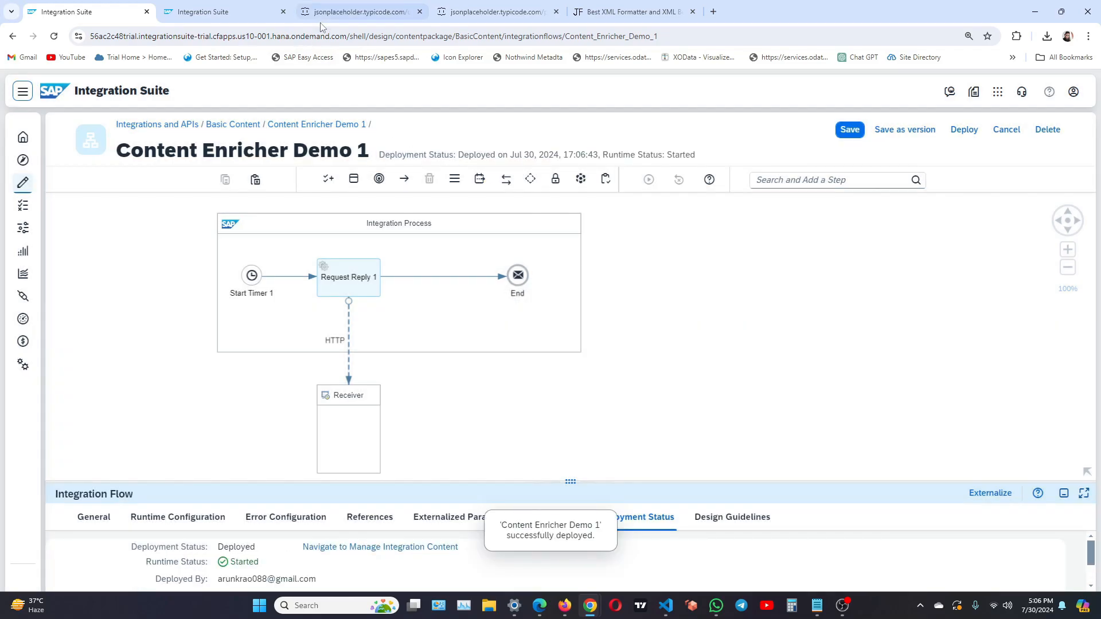
Step: Open the flow's message processing monitor and the trace of its most recent run
{"action": "left_click", "coordinate": [246, 18]}
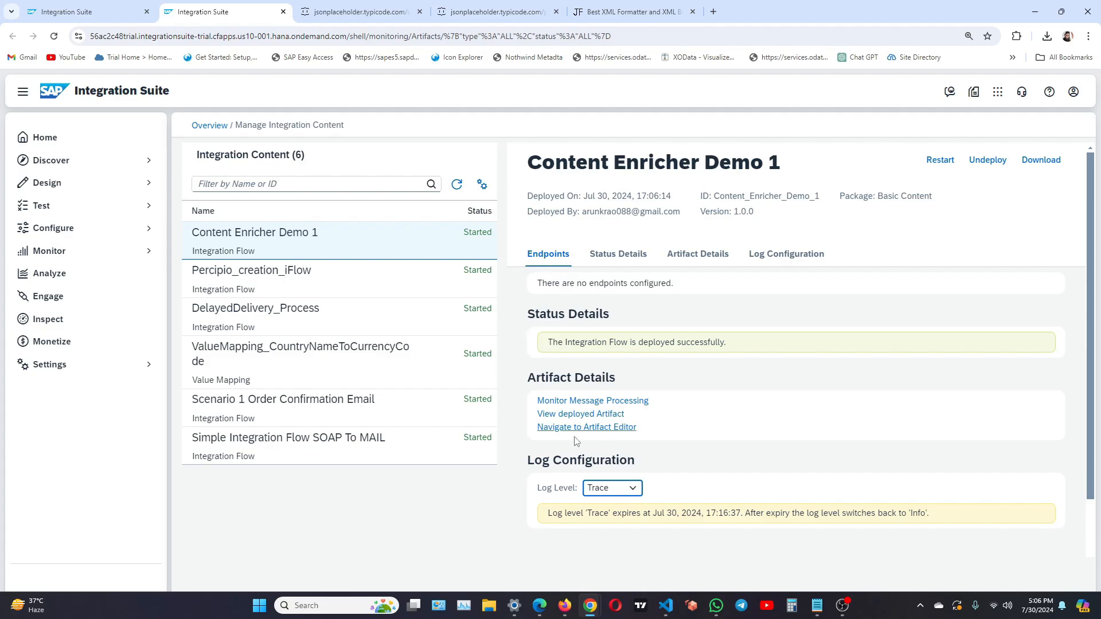
{"action": "left_click", "coordinate": [609, 401]}
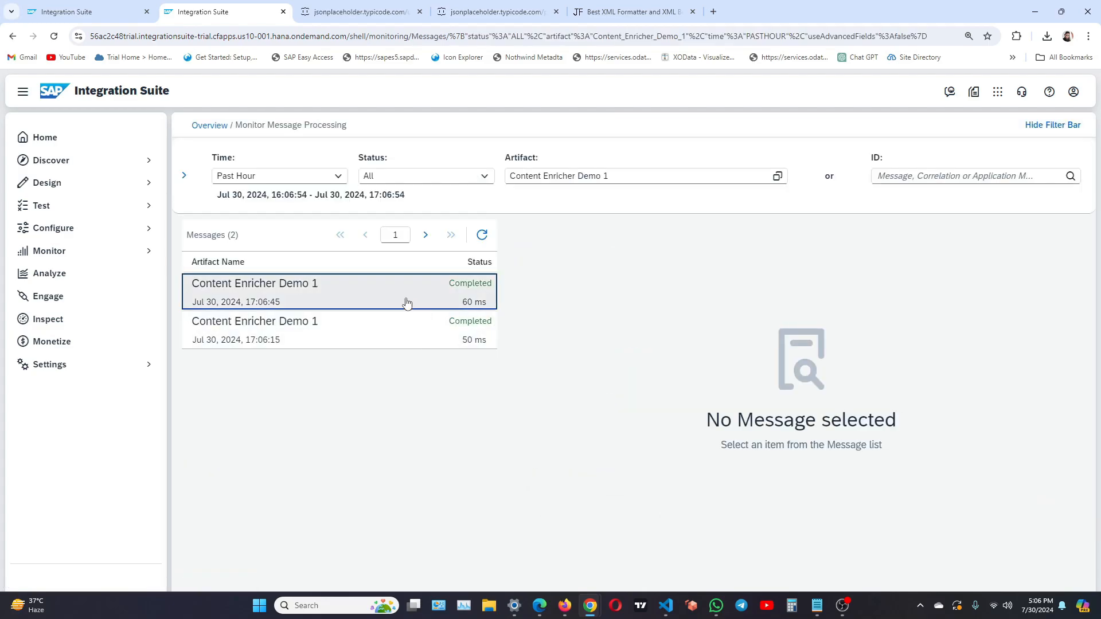
{"action": "left_click", "coordinate": [406, 302]}
{"action": "scroll", "coordinate": [646, 297], "scroll_direction": "down", "scroll_amount": 1}
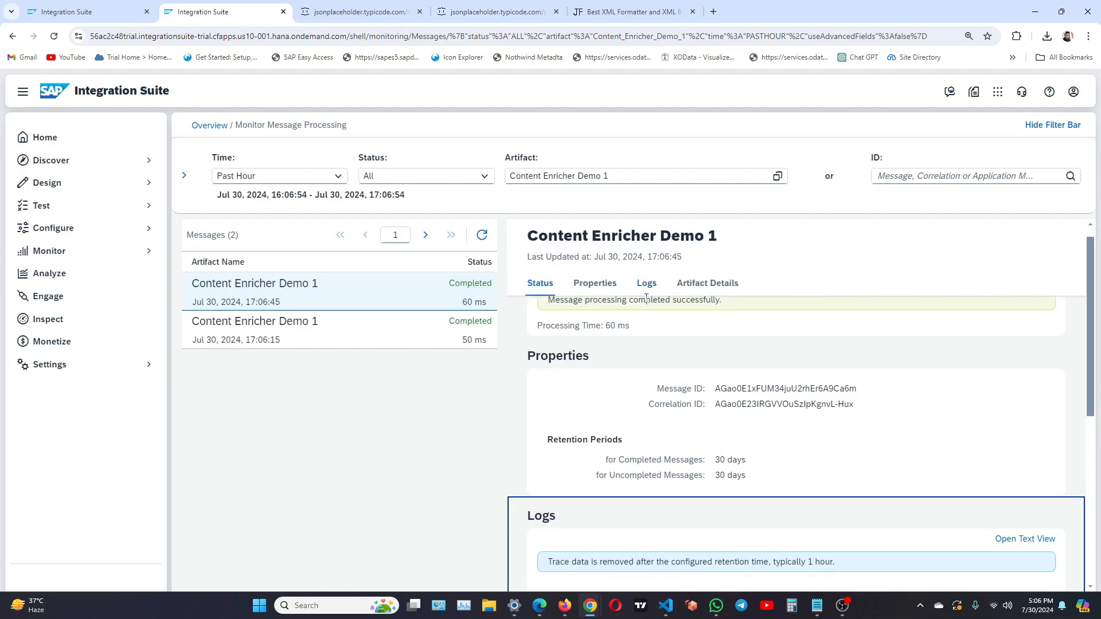
{"action": "scroll", "coordinate": [647, 297], "scroll_direction": "down", "scroll_amount": 3}
{"action": "left_click", "coordinate": [723, 401]}
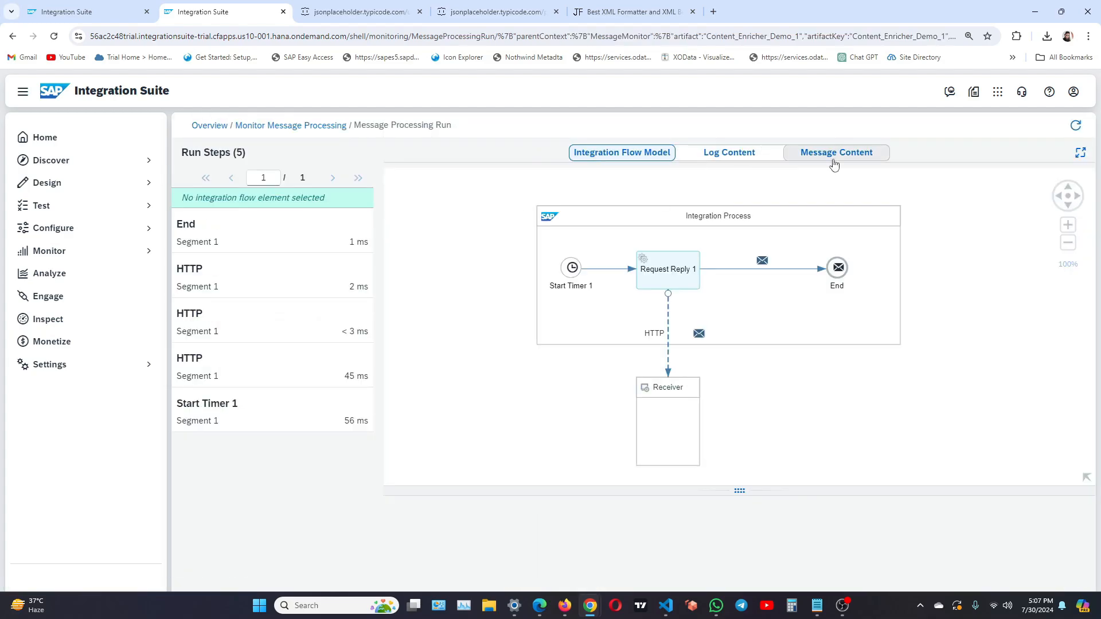
Step: Examine the message payload before the End step in the traced run
{"action": "left_click", "coordinate": [834, 163]}
{"action": "left_click", "coordinate": [287, 240]}
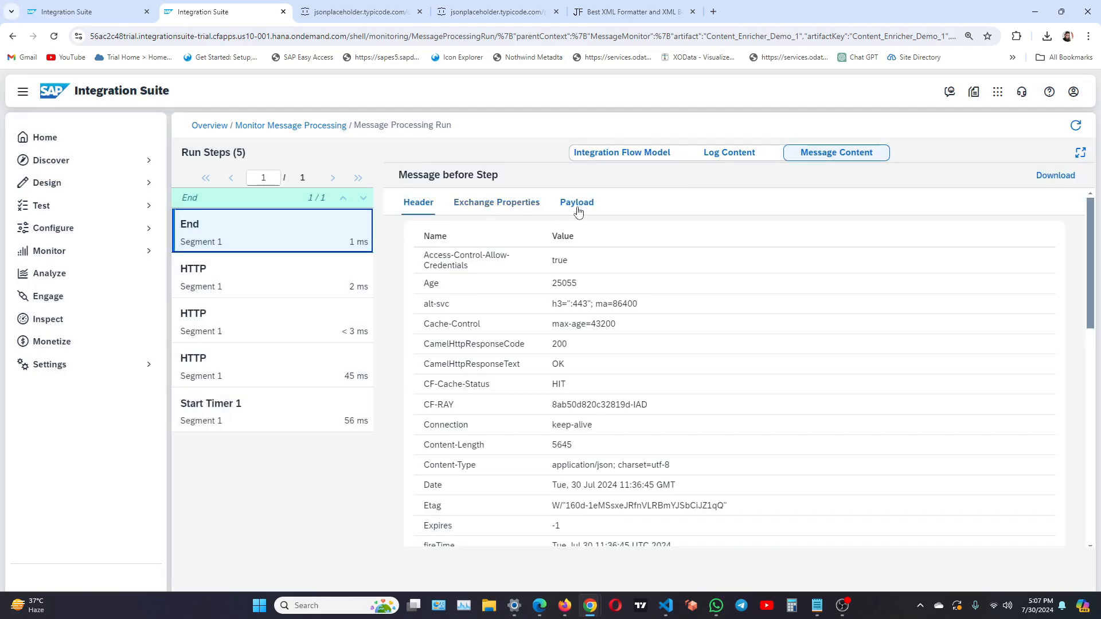
{"action": "left_click", "coordinate": [578, 211]}
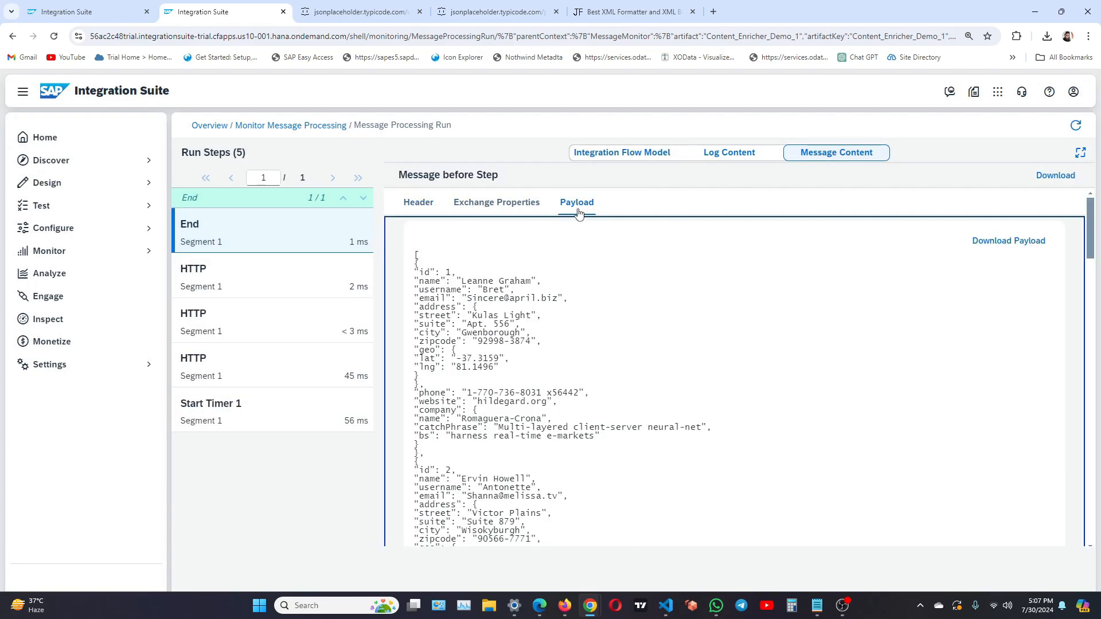
{"action": "scroll", "coordinate": [562, 393], "scroll_direction": "down", "scroll_amount": 6}
{"action": "scroll", "coordinate": [559, 391], "scroll_direction": "up", "scroll_amount": 6}
{"action": "scroll", "coordinate": [554, 361], "scroll_direction": "down", "scroll_amount": 13}
{"action": "scroll", "coordinate": [556, 417], "scroll_direction": "down", "scroll_amount": 7}
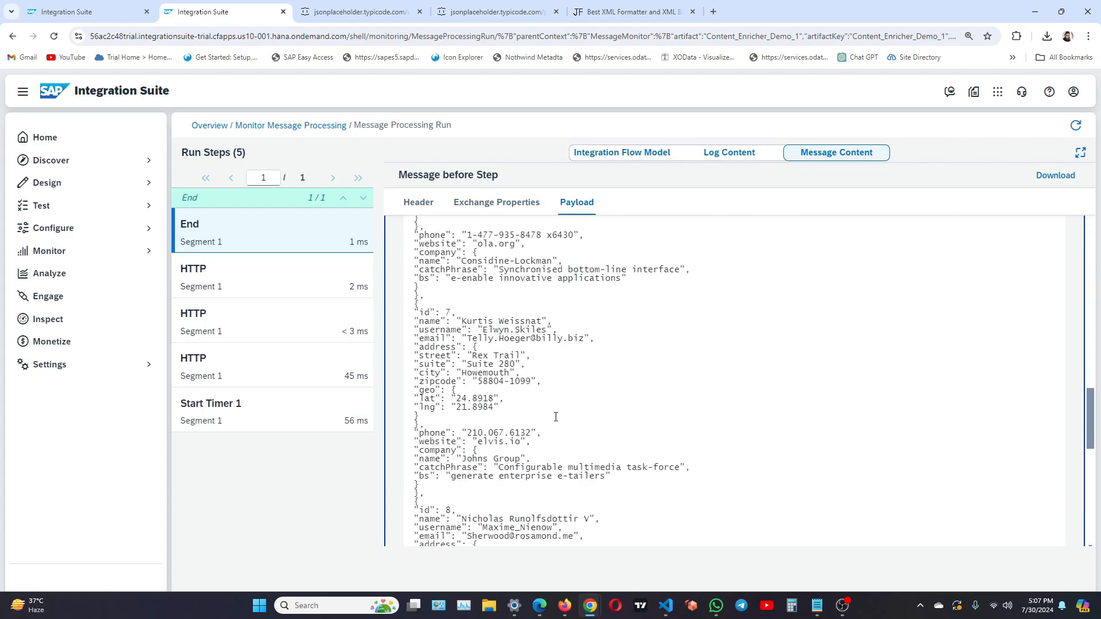
{"action": "scroll", "coordinate": [556, 417], "scroll_direction": "up", "scroll_amount": 20}
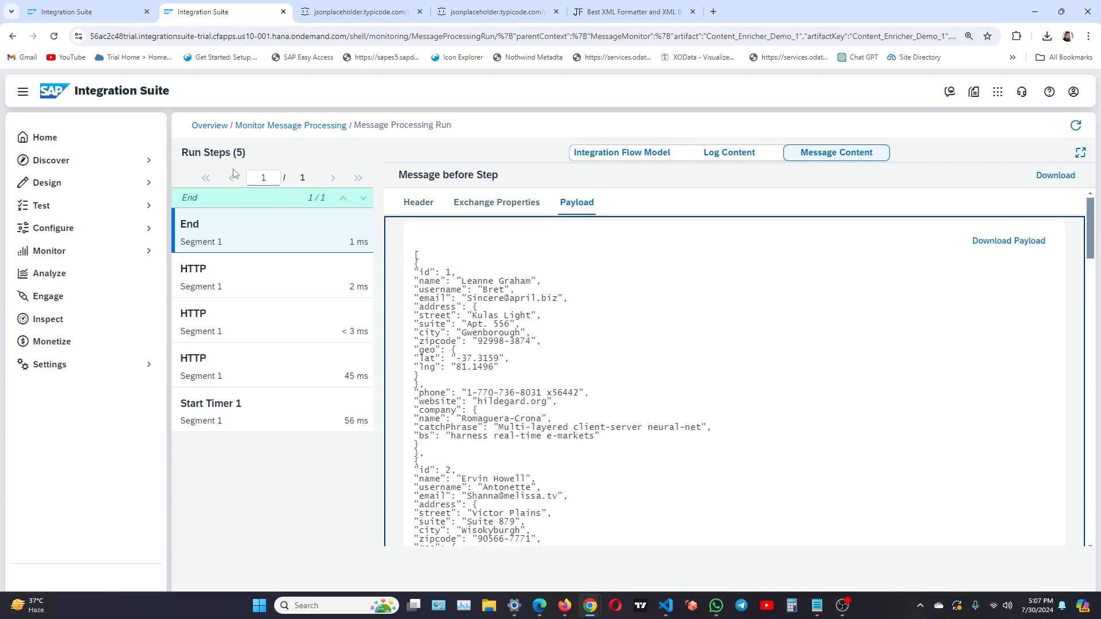
Step: Check the Request Reply step in the flow against the opening JSON structure of its traced payload
{"action": "left_click", "coordinate": [107, 19]}
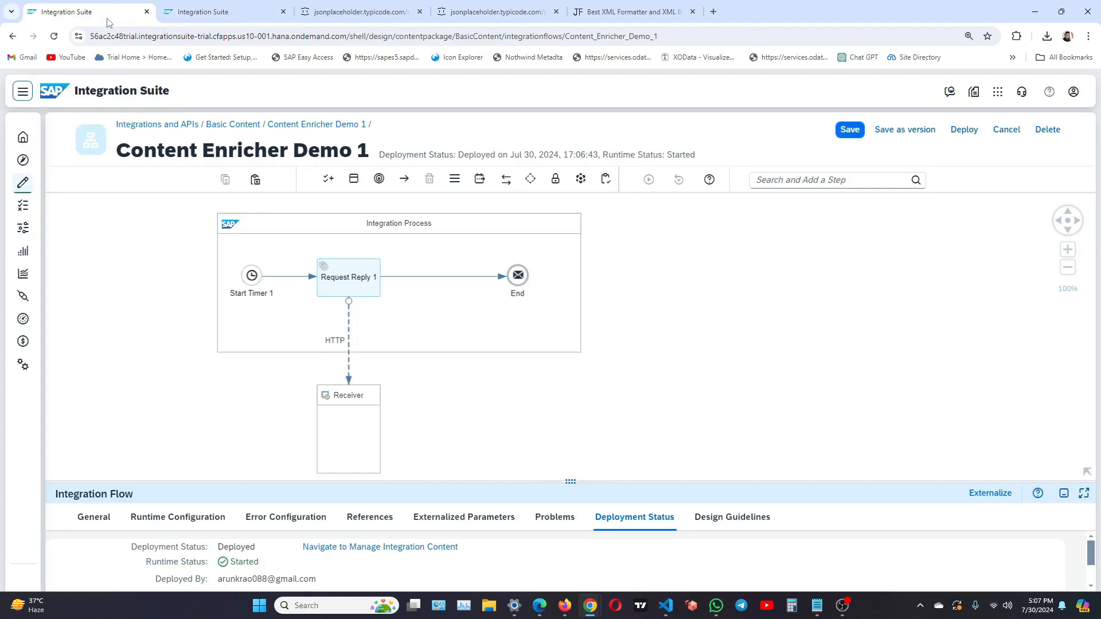
{"action": "left_click", "coordinate": [362, 285]}
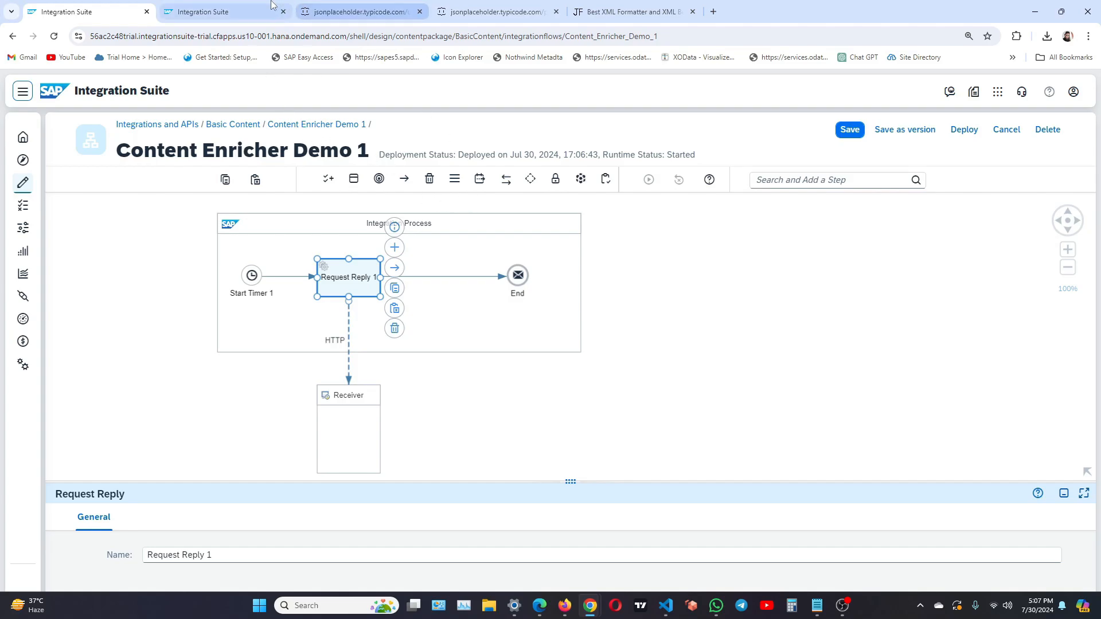
{"action": "left_click", "coordinate": [253, 11]}
{"action": "scroll", "coordinate": [522, 266], "scroll_direction": "down", "scroll_amount": 3}
{"action": "scroll", "coordinate": [523, 270], "scroll_direction": "up", "scroll_amount": 3}
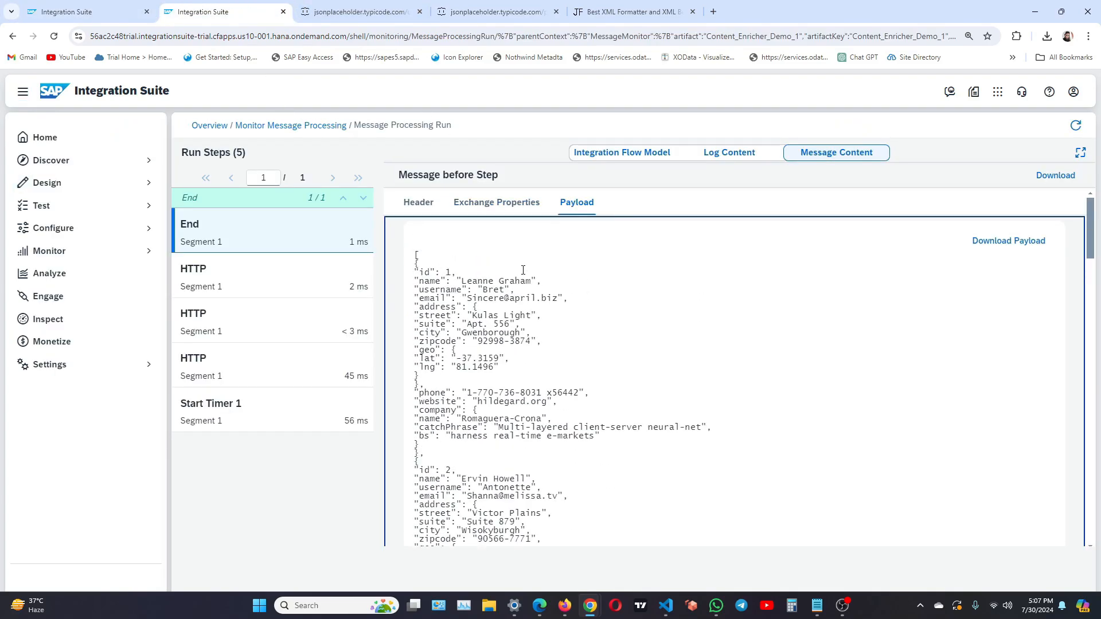
{"action": "left_click_drag", "start_coordinate": [411, 262], "coordinate": [499, 368]}
{"action": "left_click", "coordinate": [489, 379]}
{"action": "left_click_drag", "start_coordinate": [410, 275], "coordinate": [430, 313]}
Step: Return to the flow editor and add a Content Modifier directly after the Request Reply step
{"action": "left_click", "coordinate": [86, 12]}
{"action": "left_click", "coordinate": [441, 314]}
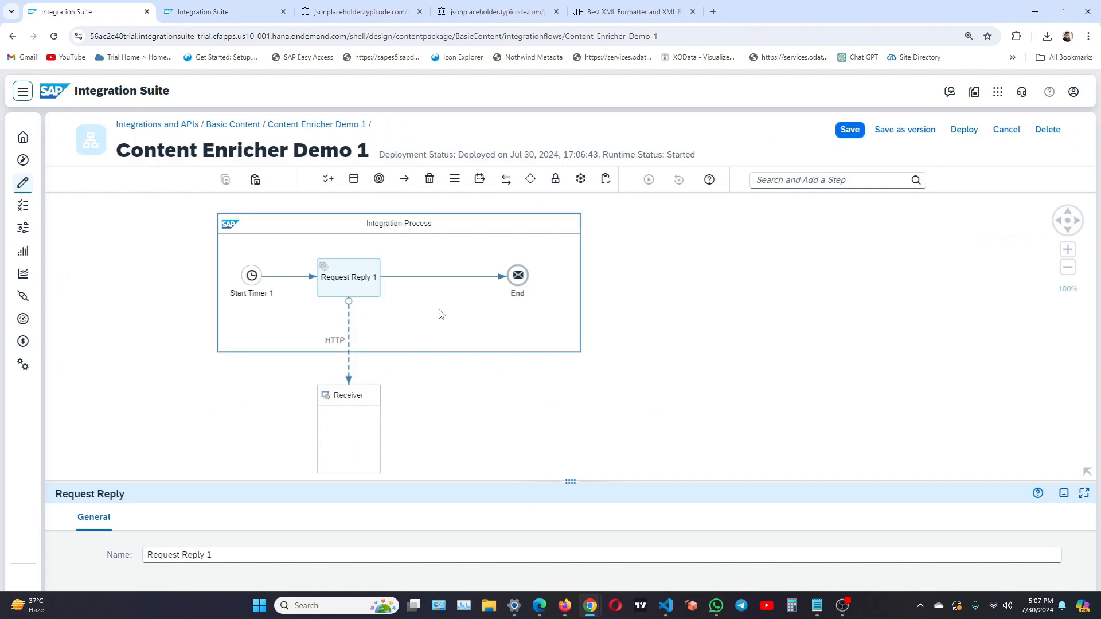
{"action": "left_click", "coordinate": [359, 268]}
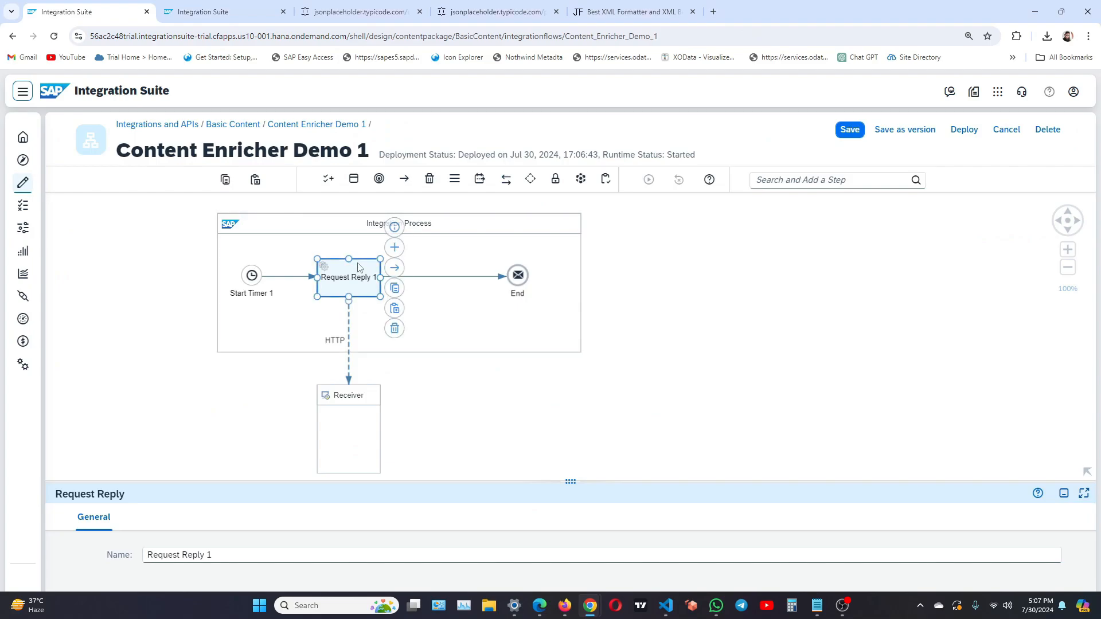
{"action": "left_click", "coordinate": [394, 247]}
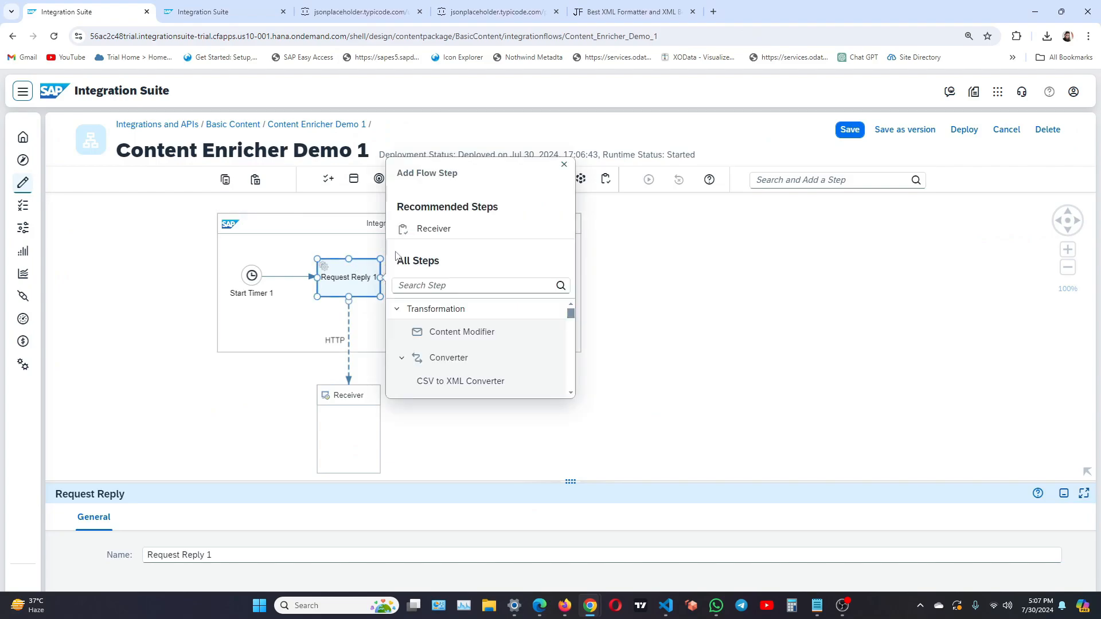
{"action": "left_click", "coordinate": [481, 339]}
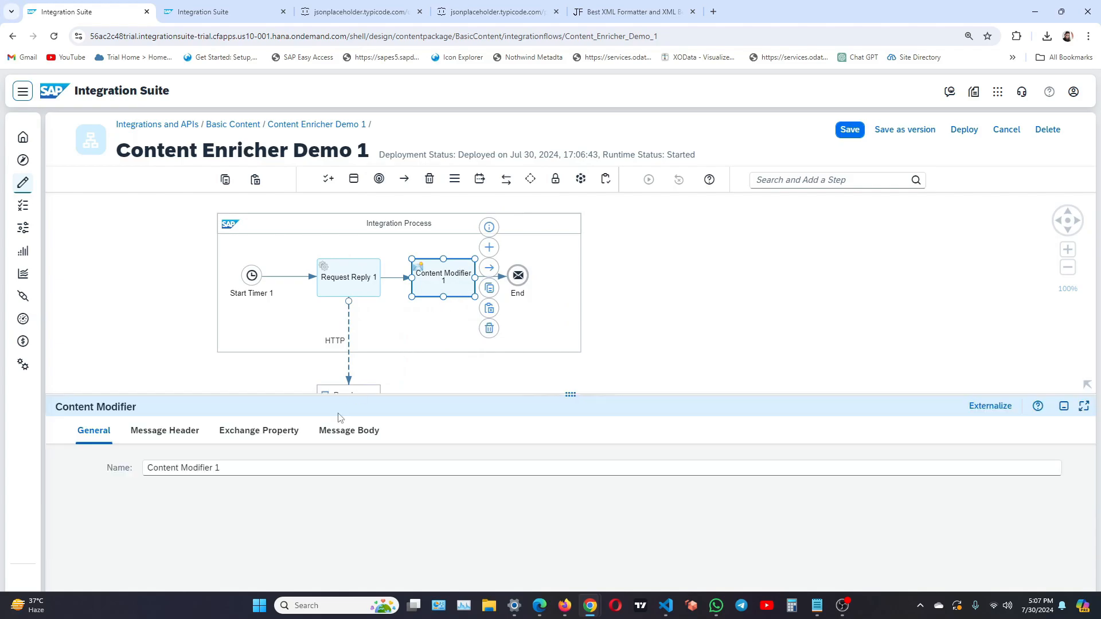
Step: Set the Content Modifier's message body to { "root": [ {"users": [ ${in.body} ] } ] }
{"action": "left_click", "coordinate": [350, 437]}
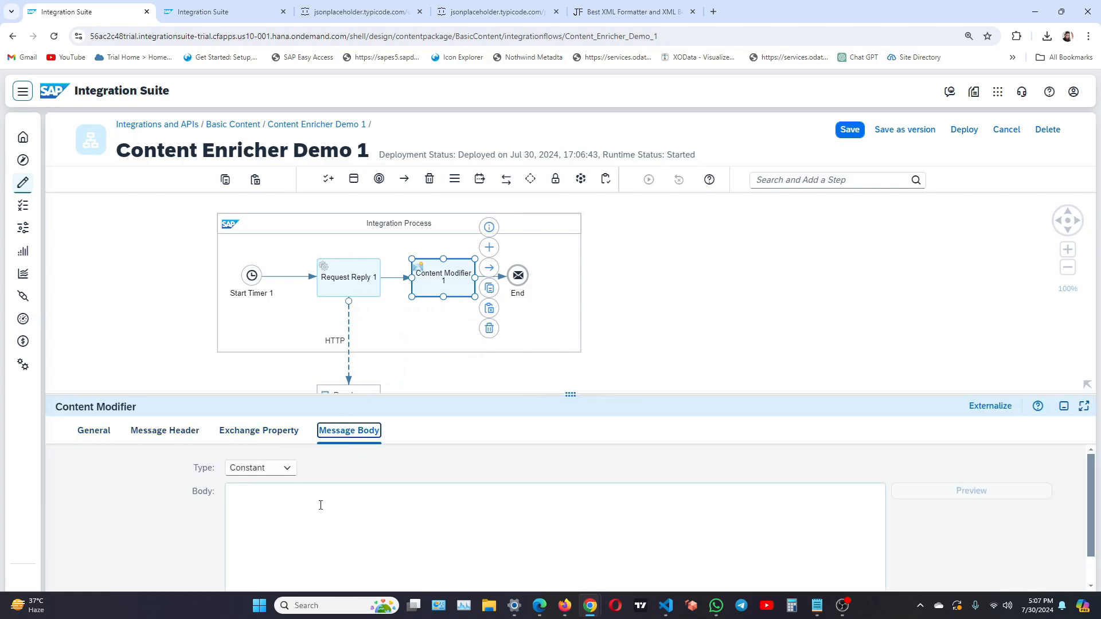
{"action": "left_click", "coordinate": [287, 519]}
{"action": "type", "text": "{ \"root\": [ {\"users\": [ ${in.body} ] } ] }"}
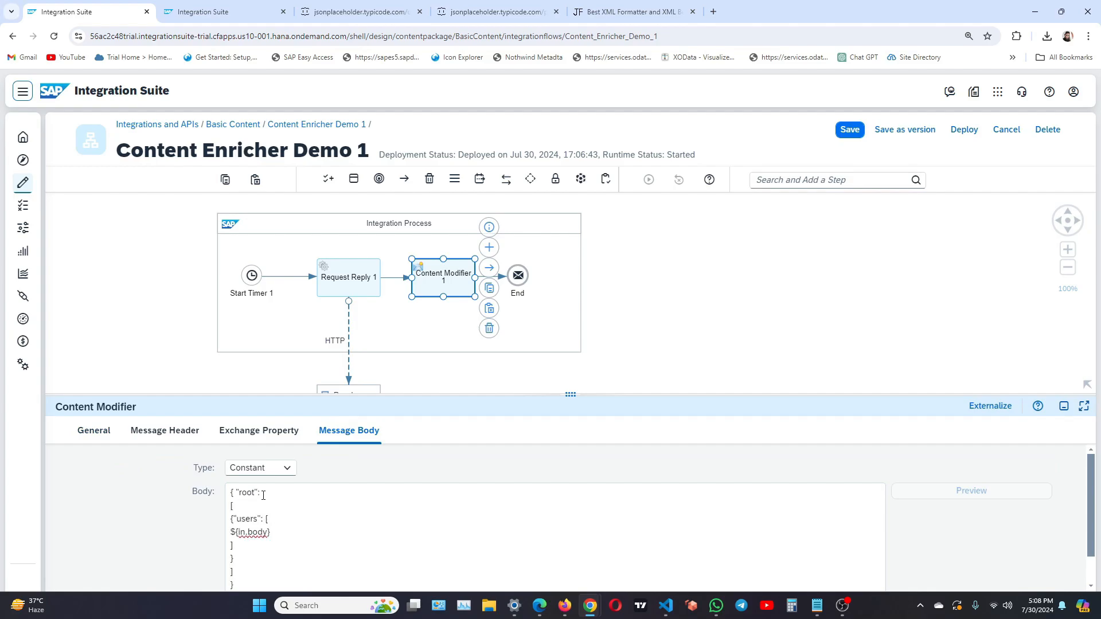
{"action": "left_click_drag", "start_coordinate": [260, 493], "coordinate": [235, 534]}
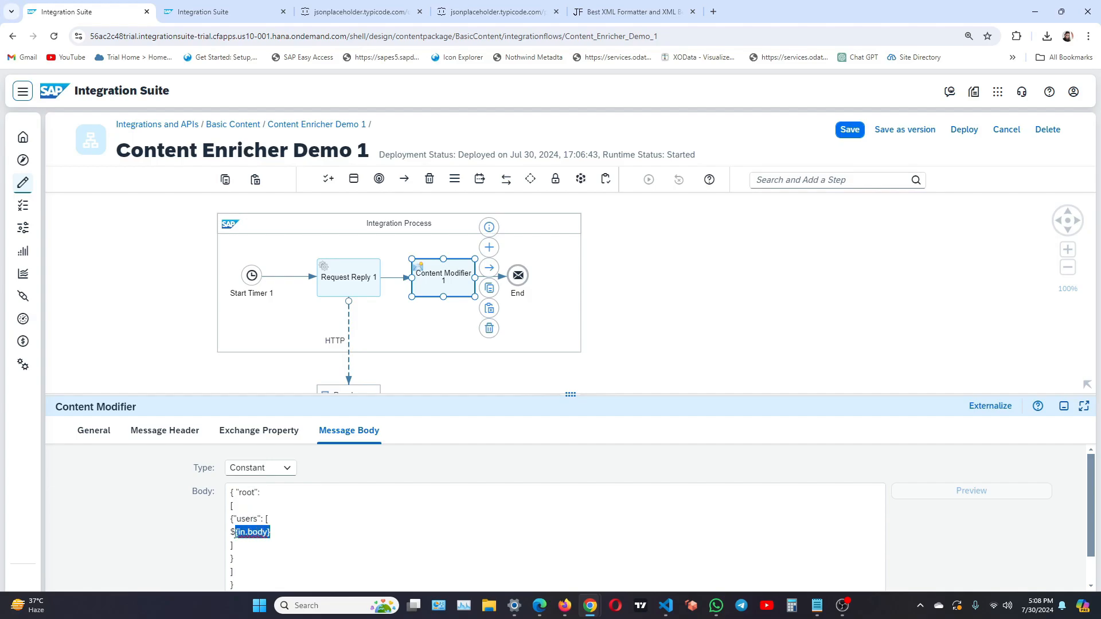
{"action": "left_click", "coordinate": [292, 533]}
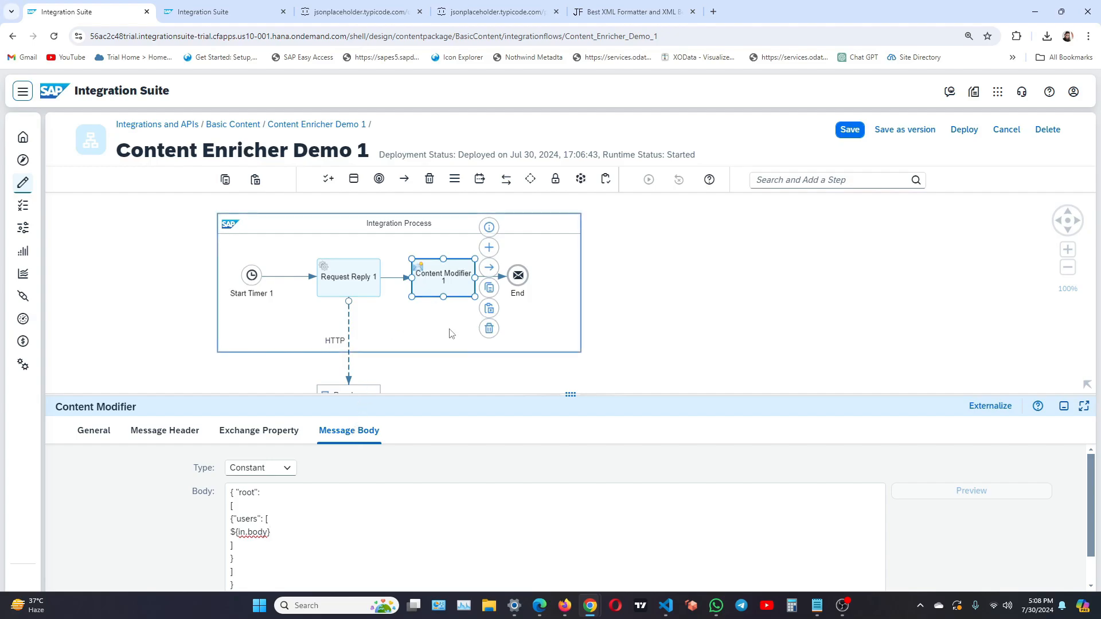
Step: Set the Content Modifier's message body type to Expression
{"action": "left_click", "coordinate": [287, 468]}
{"action": "left_click", "coordinate": [252, 505]}
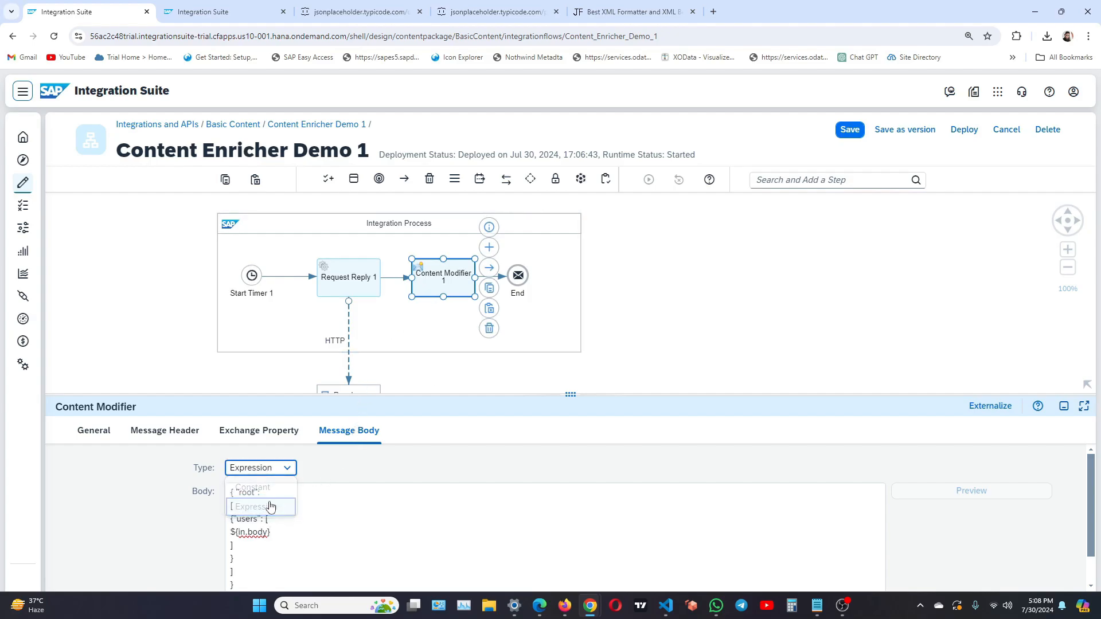
{"action": "left_click", "coordinate": [538, 340]}
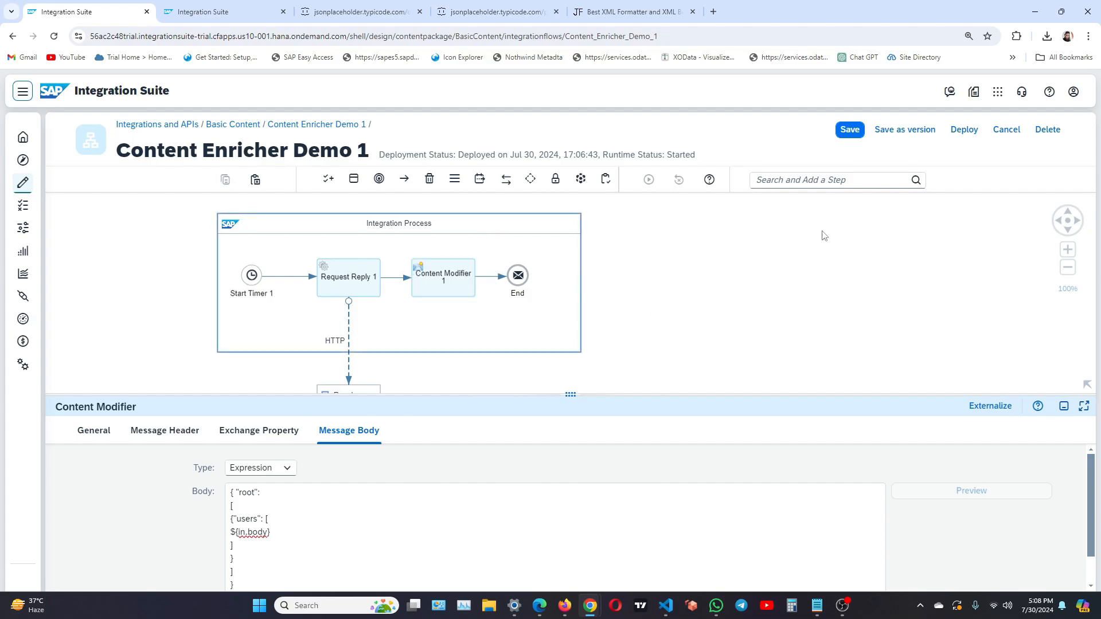
Step: Save and deploy the flow with the new Content Modifier on the Cloud Integration runtime profile
{"action": "left_click", "coordinate": [964, 132]}
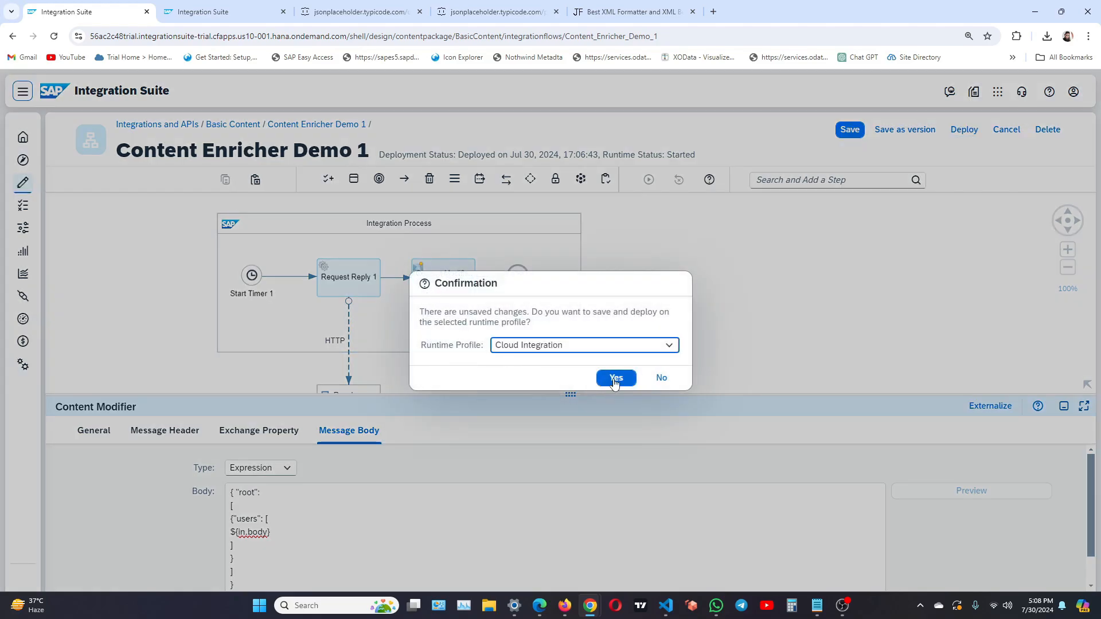
{"action": "left_click", "coordinate": [614, 379]}
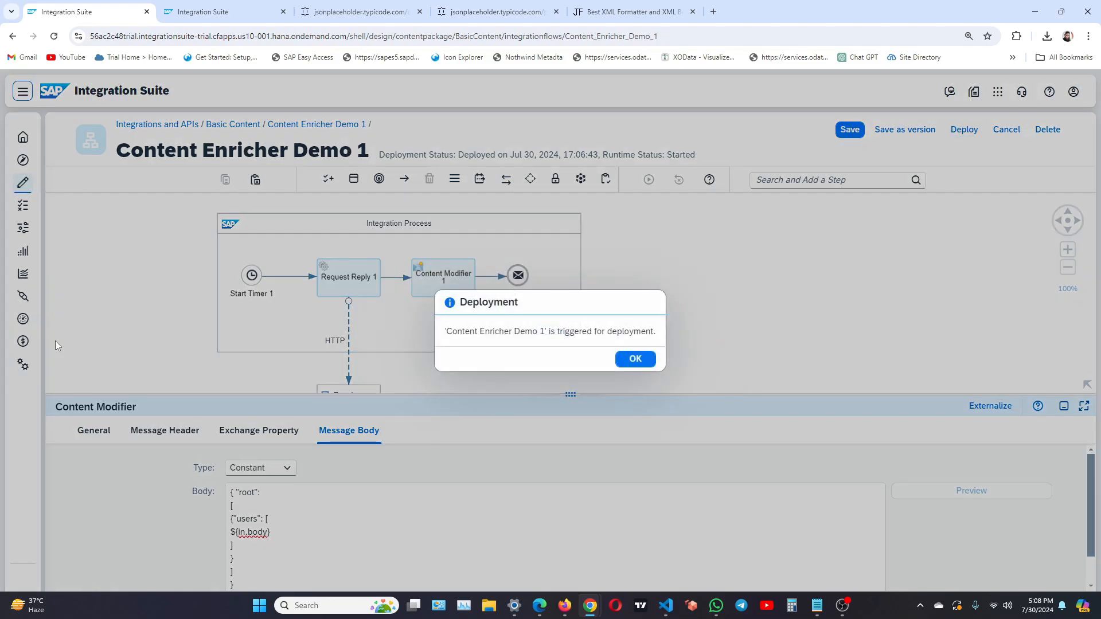
{"action": "left_click", "coordinate": [643, 364]}
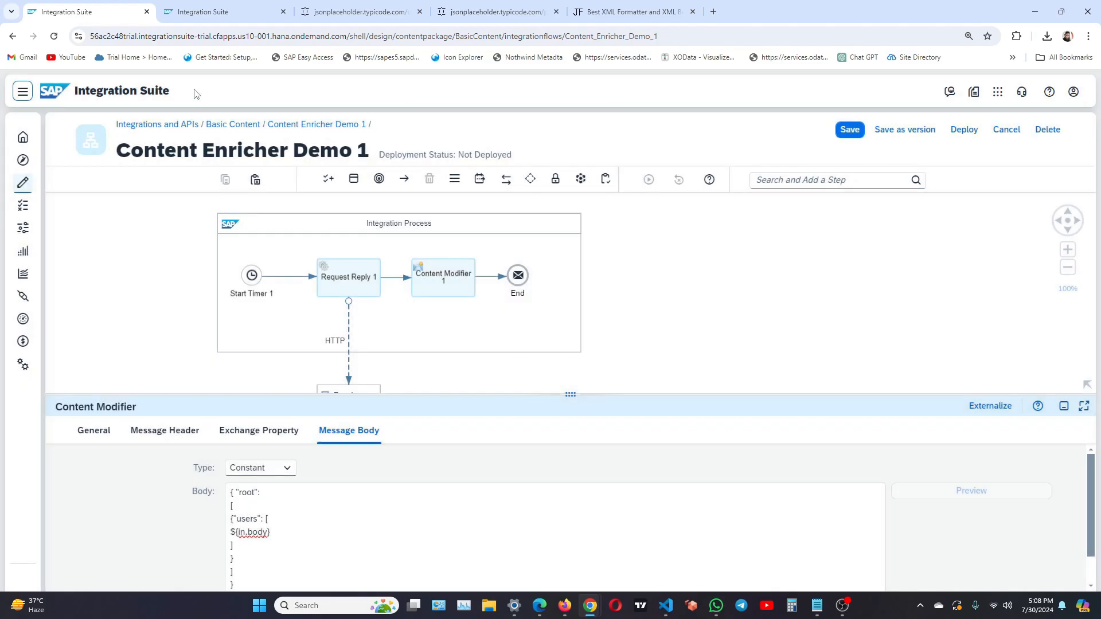
Step: Switch to the monitoring page and open the trace of the newest Content Enricher Demo 1 message run
{"action": "left_click", "coordinate": [222, 14]}
{"action": "key", "text": "alt+Left"}
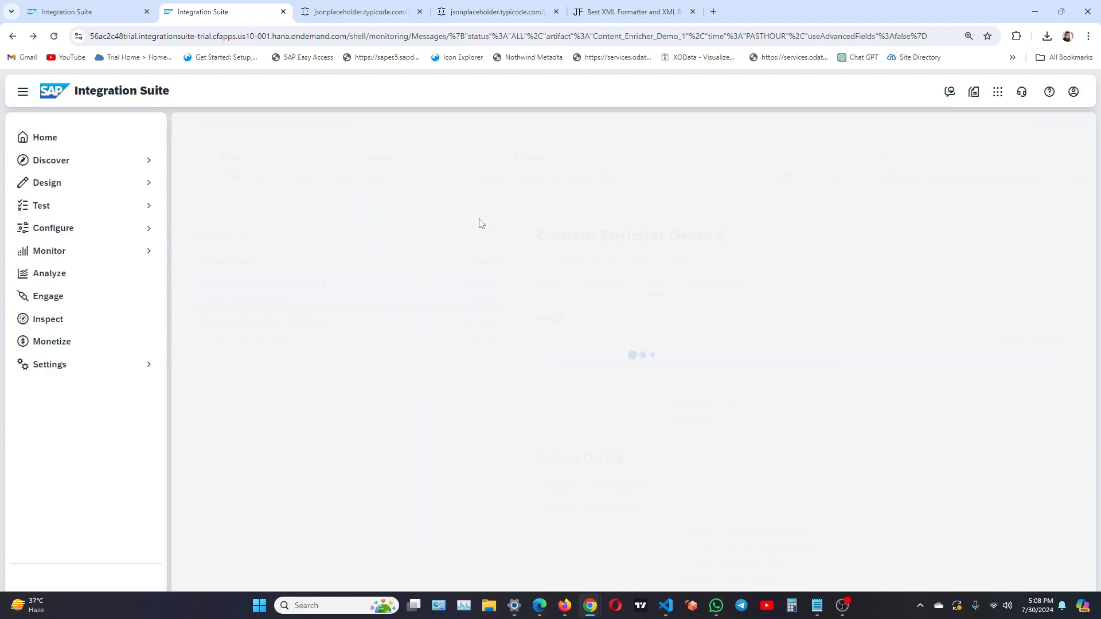
{"action": "key", "text": "alt+Left"}
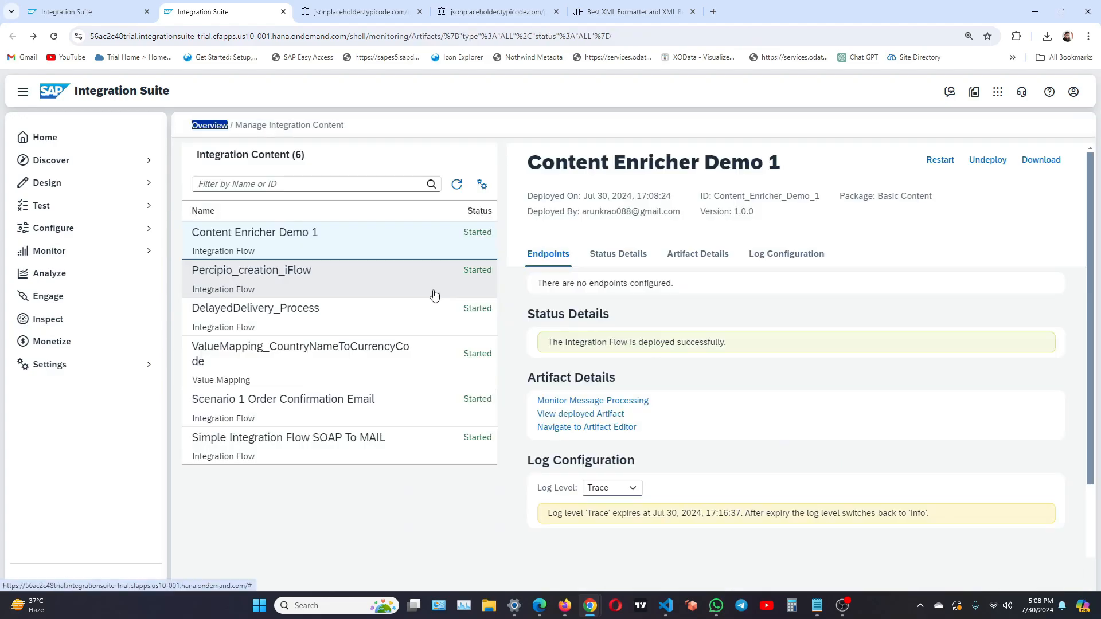
{"action": "left_click", "coordinate": [574, 400]}
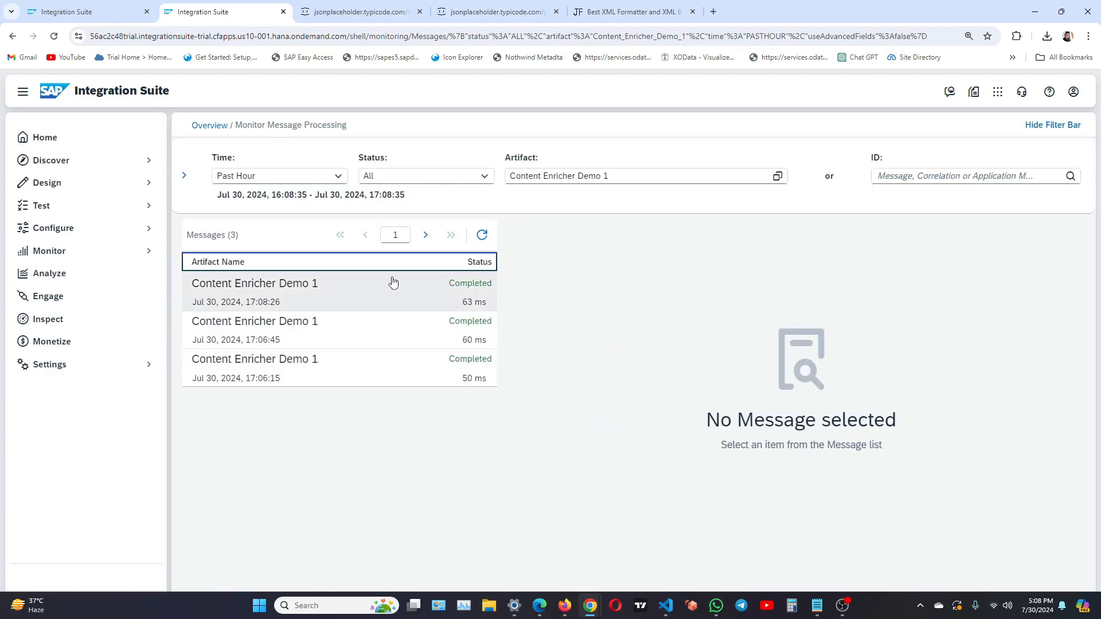
{"action": "left_click", "coordinate": [393, 282]}
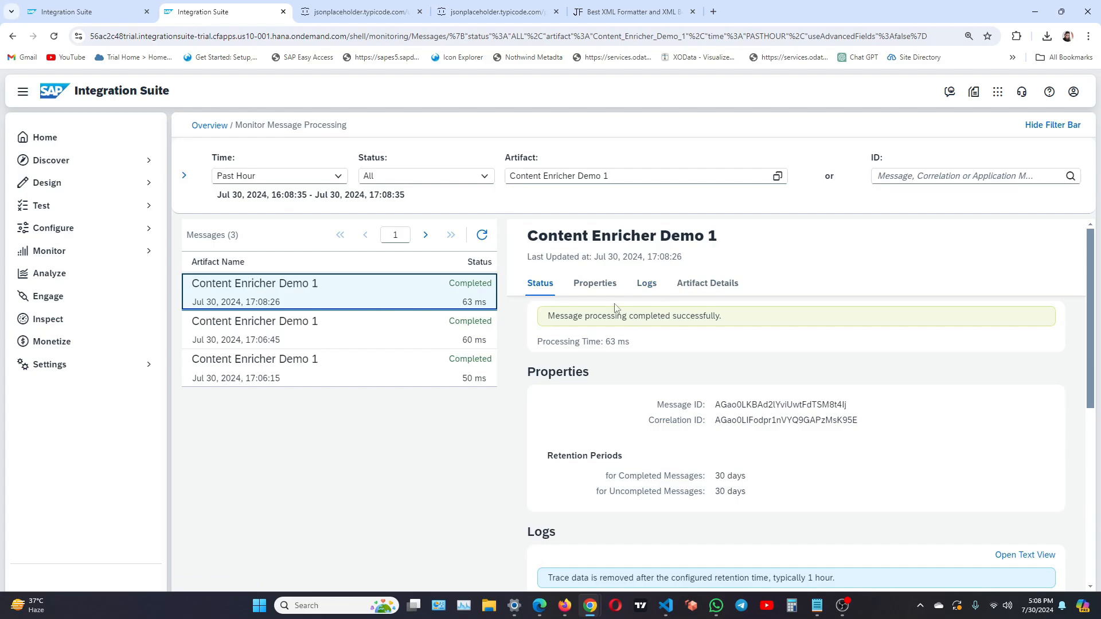
{"action": "left_click", "coordinate": [647, 283]}
{"action": "left_click", "coordinate": [720, 402]}
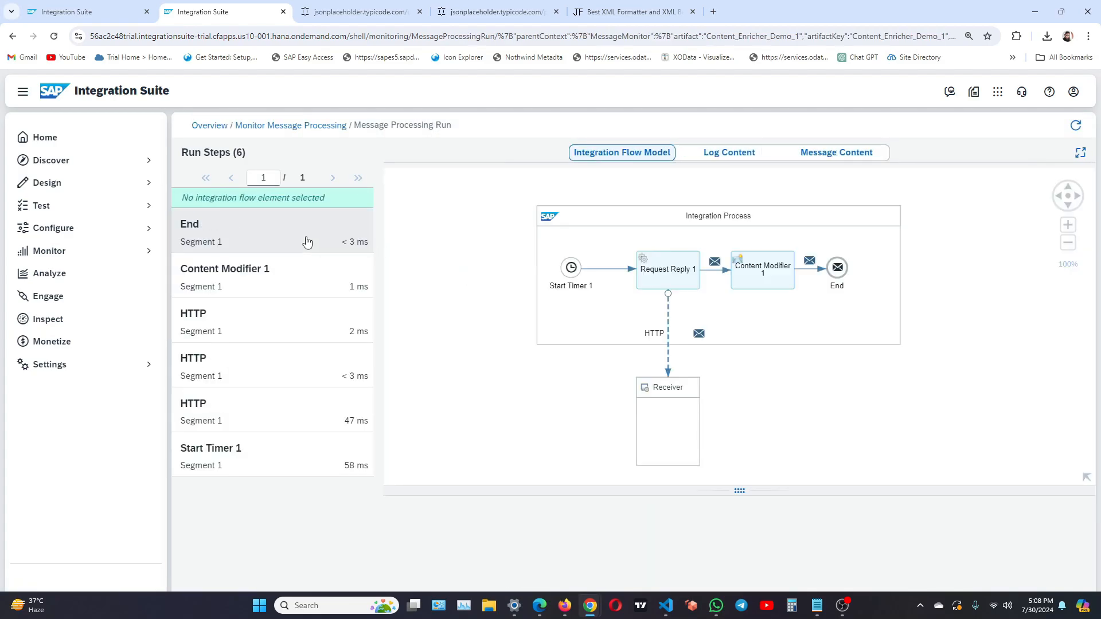
Step: Examine the message payload at the run's End step for the root and users wrapper around the user data
{"action": "left_click", "coordinate": [307, 241]}
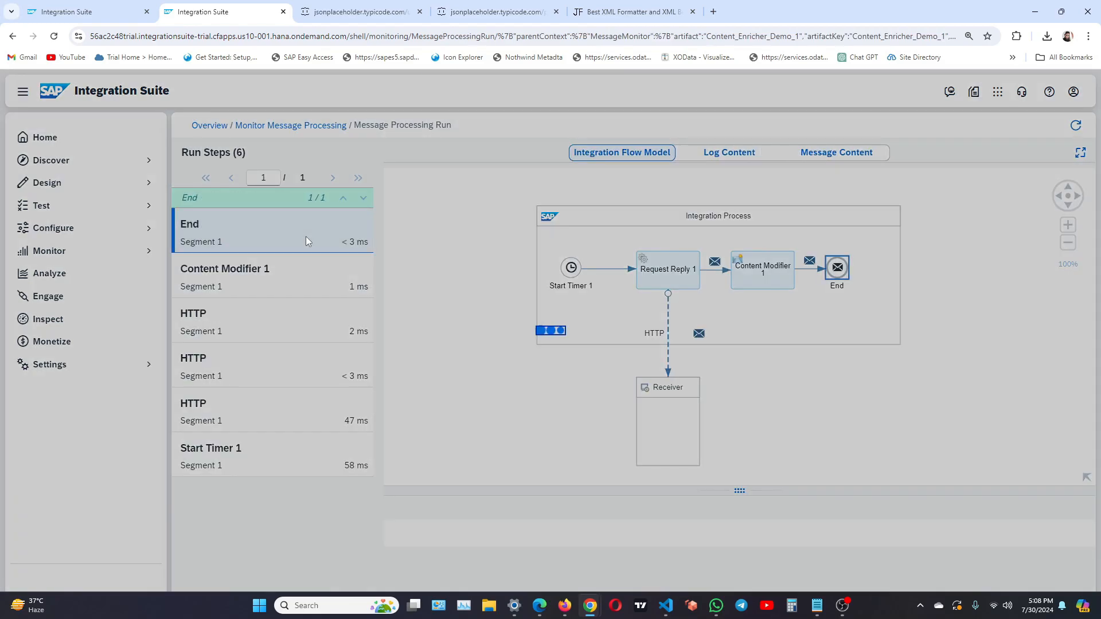
{"action": "left_click", "coordinate": [837, 164]}
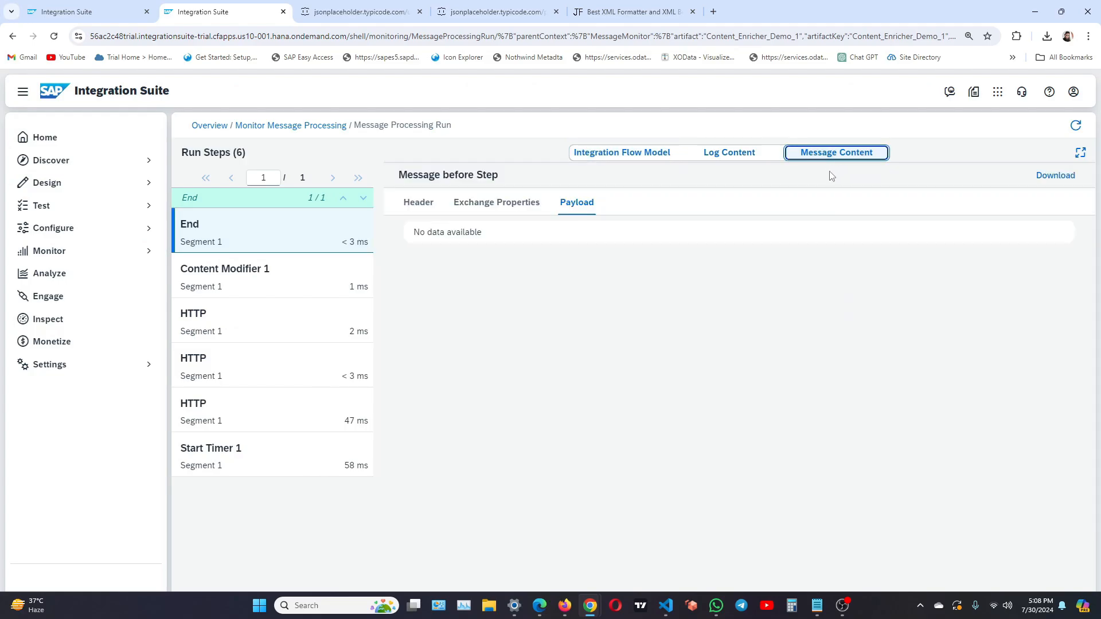
{"action": "left_click_drag", "start_coordinate": [415, 255], "coordinate": [488, 504]}
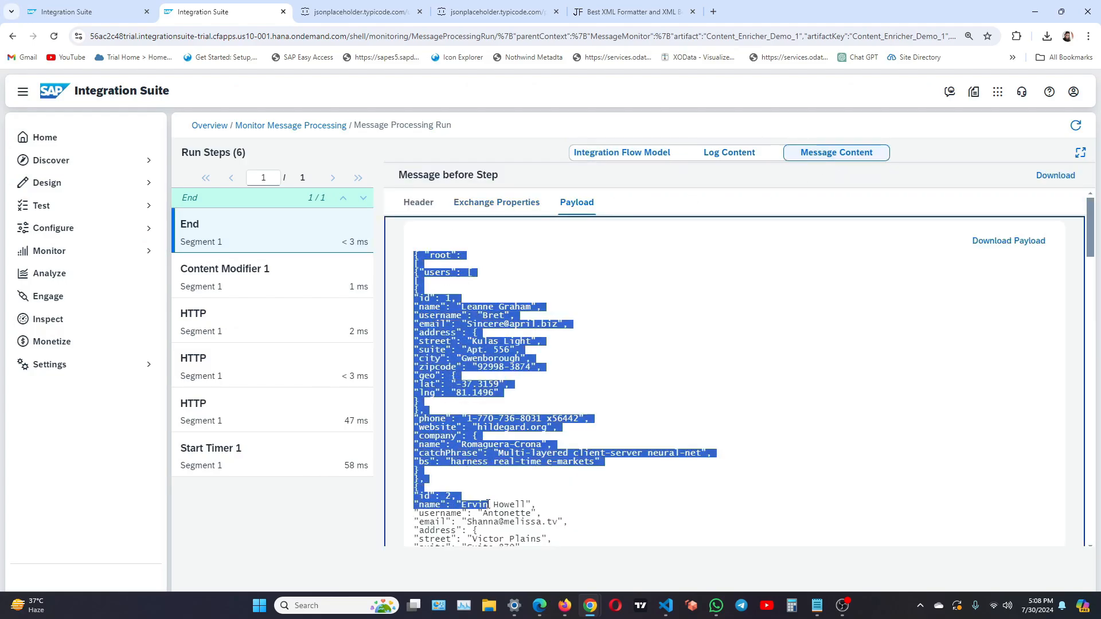
{"action": "left_click", "coordinate": [548, 445]}
Step: Return to the flow editor and add a JSON to XML Converter directly after the Content Modifier
{"action": "left_click", "coordinate": [86, 11]}
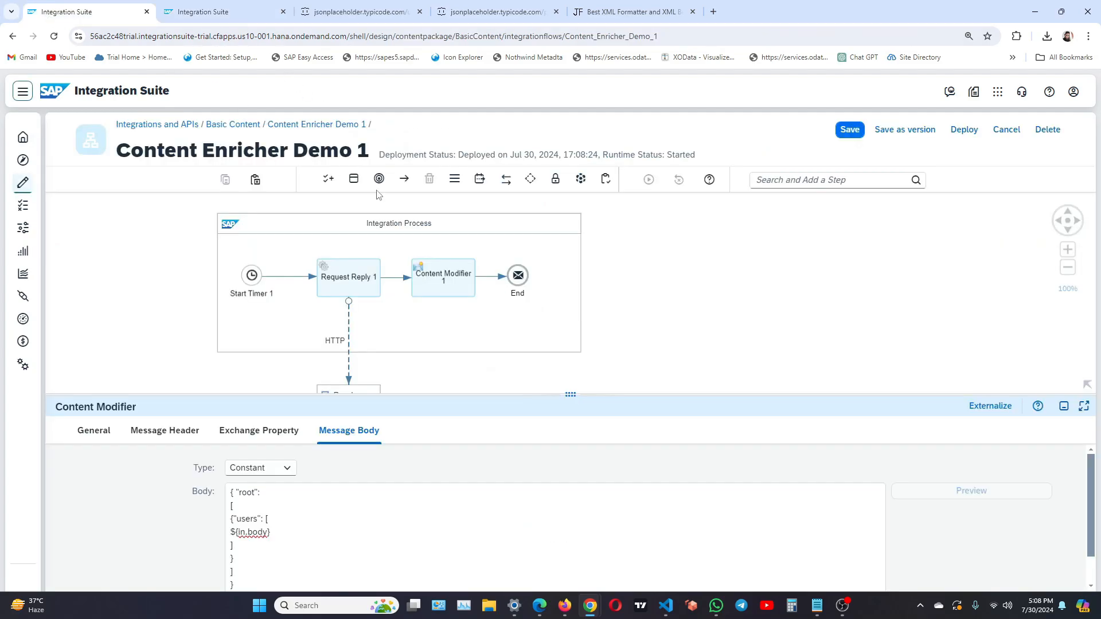
{"action": "left_click", "coordinate": [465, 285]}
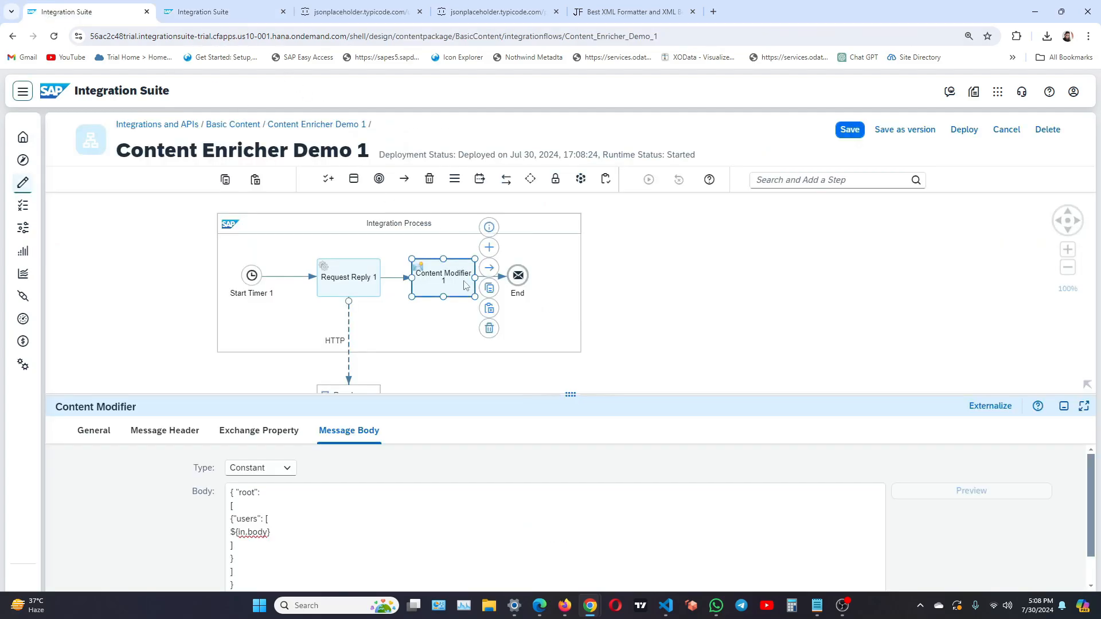
{"action": "left_click", "coordinate": [489, 248]}
{"action": "left_click", "coordinate": [602, 310]}
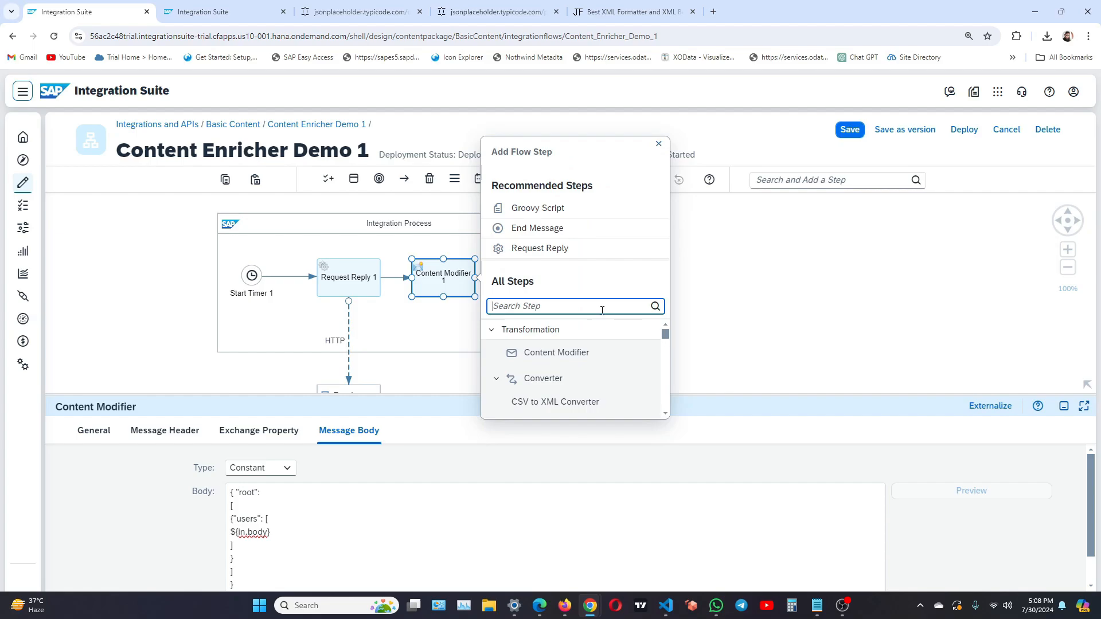
{"action": "type", "text": "json"}
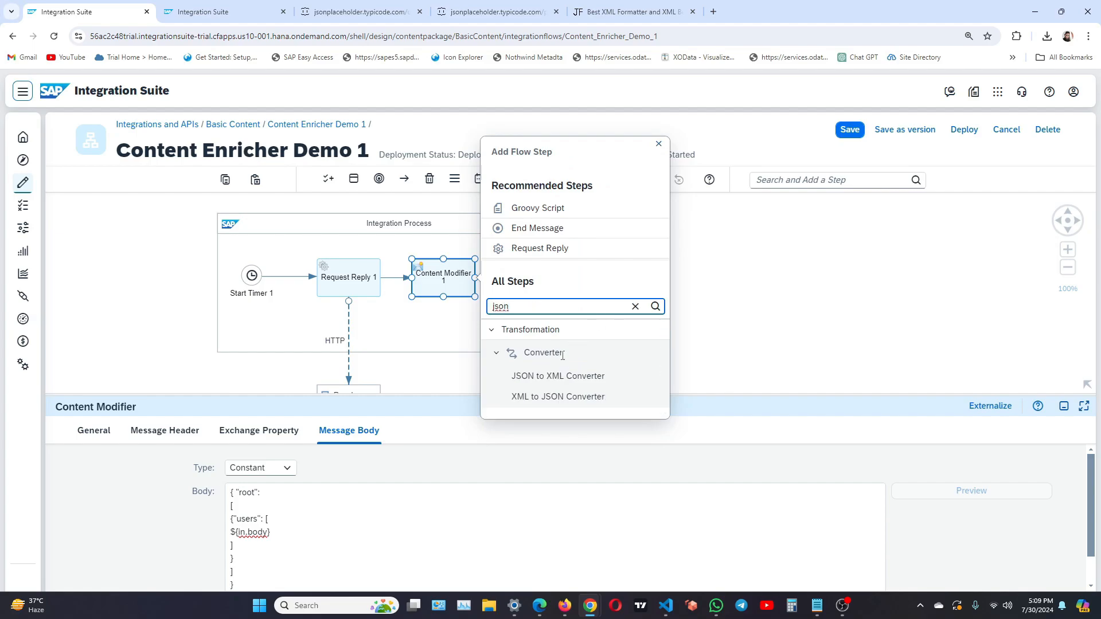
{"action": "left_click", "coordinate": [592, 375]}
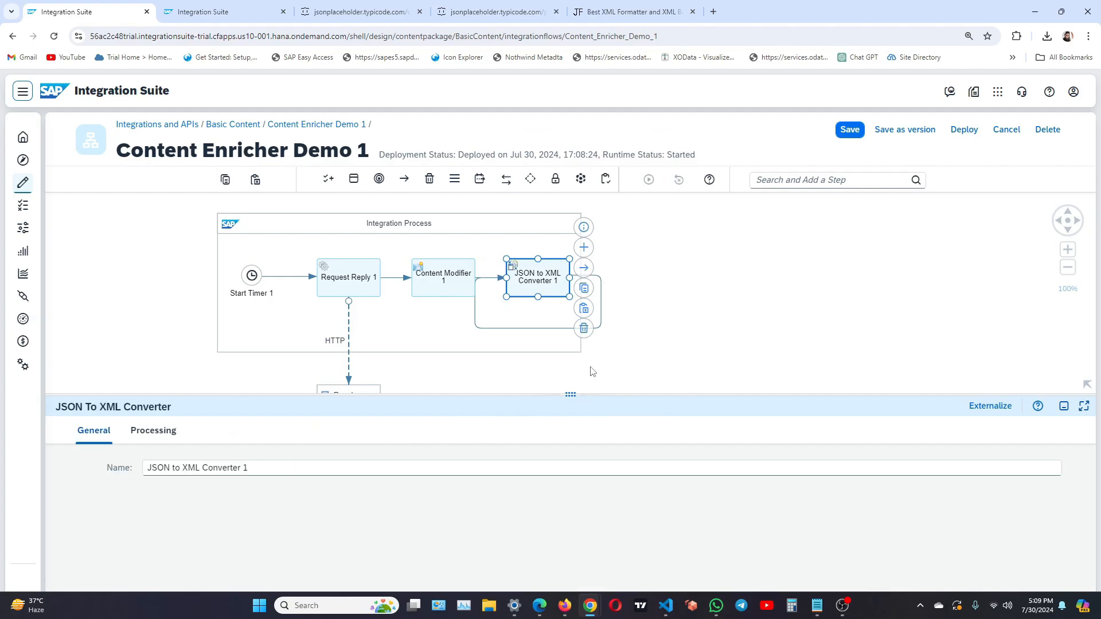
Step: Auto-arrange the steps inside the Integration Process and check the process's processing settings
{"action": "left_click", "coordinate": [546, 242]}
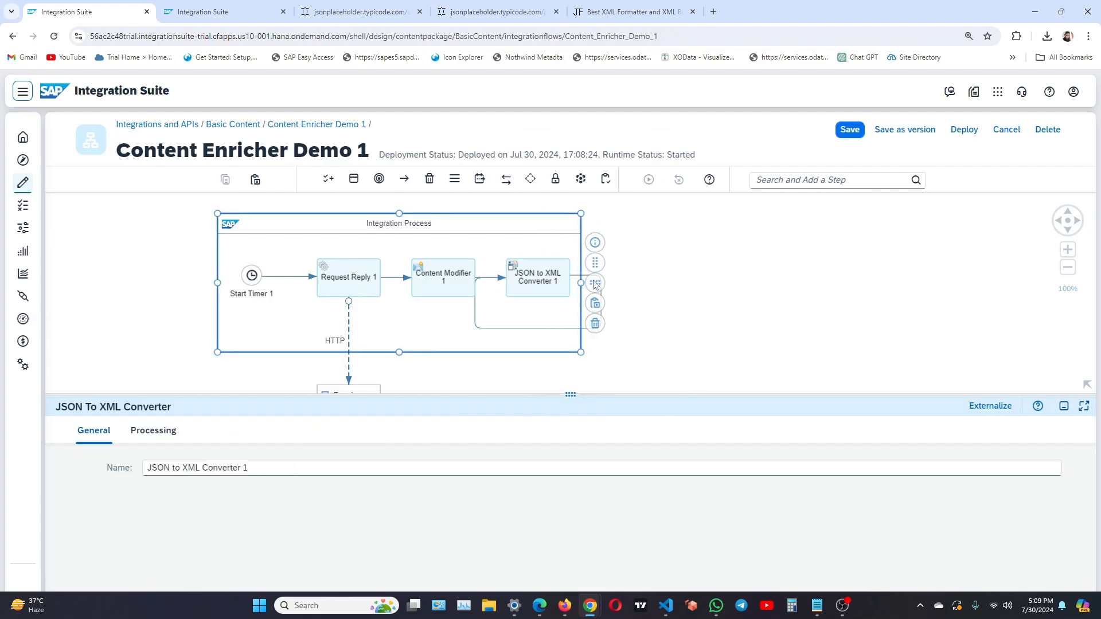
{"action": "left_click", "coordinate": [594, 284]}
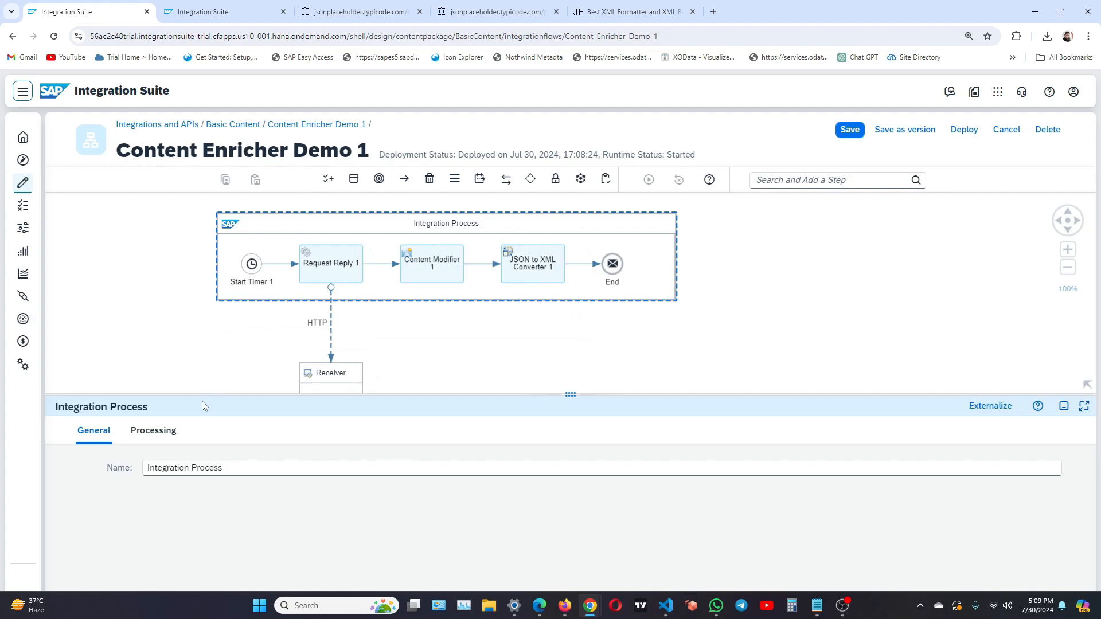
{"action": "left_click", "coordinate": [170, 429]}
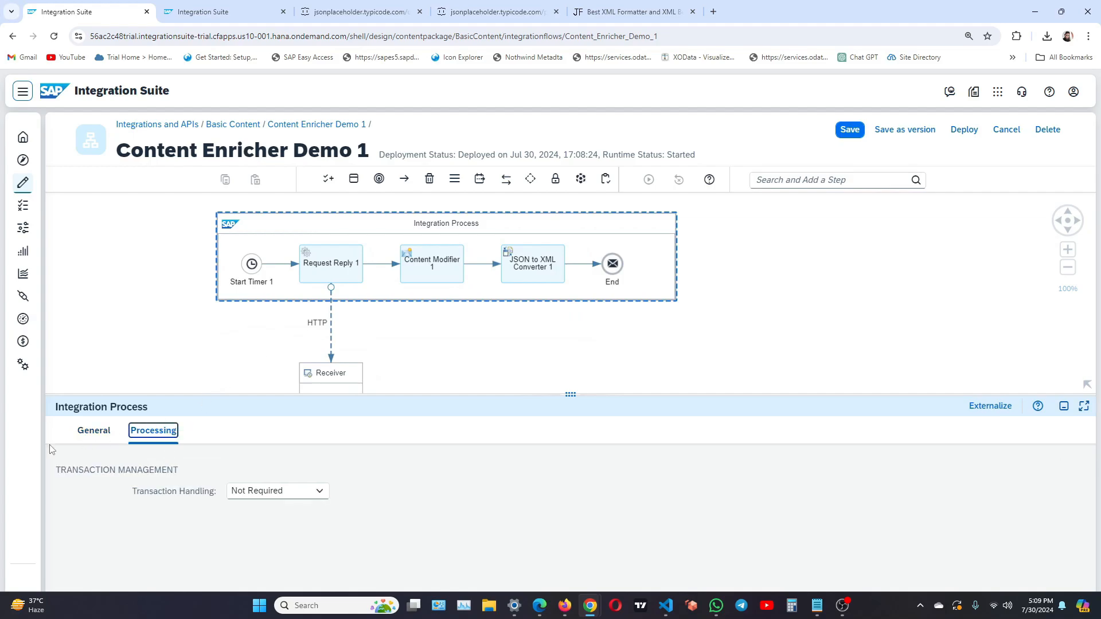
{"action": "left_click", "coordinate": [109, 436]}
{"action": "left_click", "coordinate": [523, 341]}
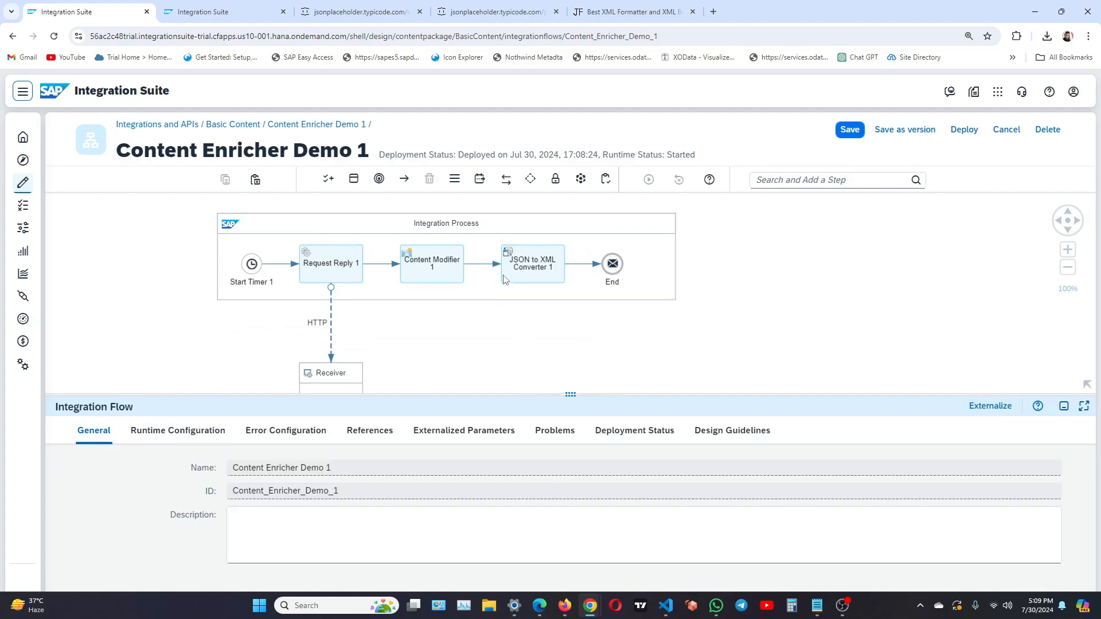
Step: Save and deploy the flow with the JSON to XML Converter on the Cloud Integration runtime profile
{"action": "left_click", "coordinate": [965, 129]}
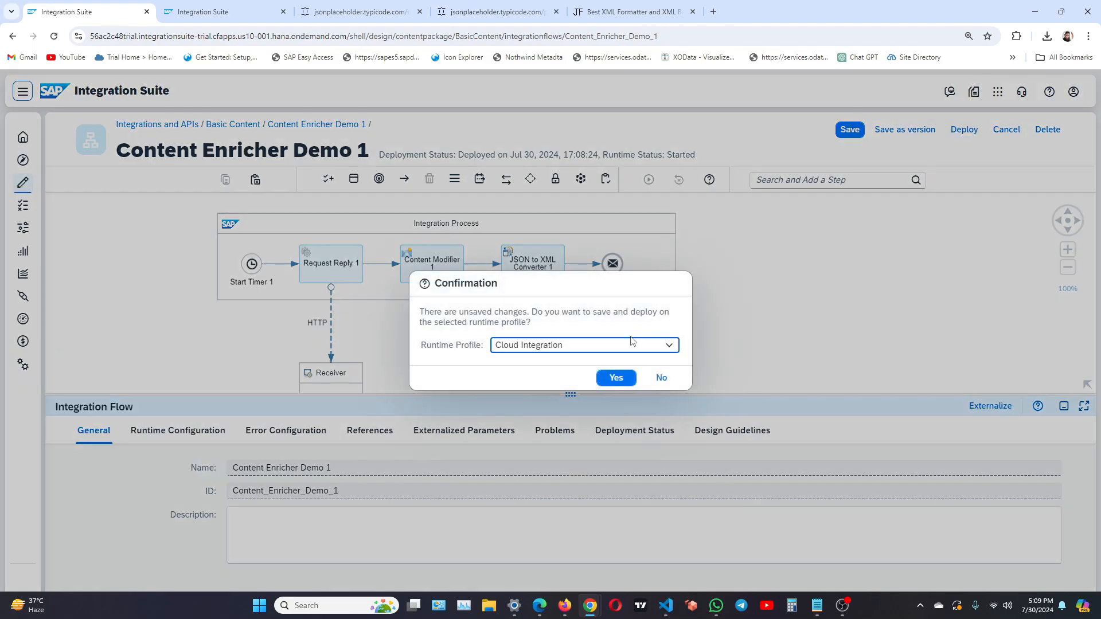
{"action": "left_click", "coordinate": [623, 377]}
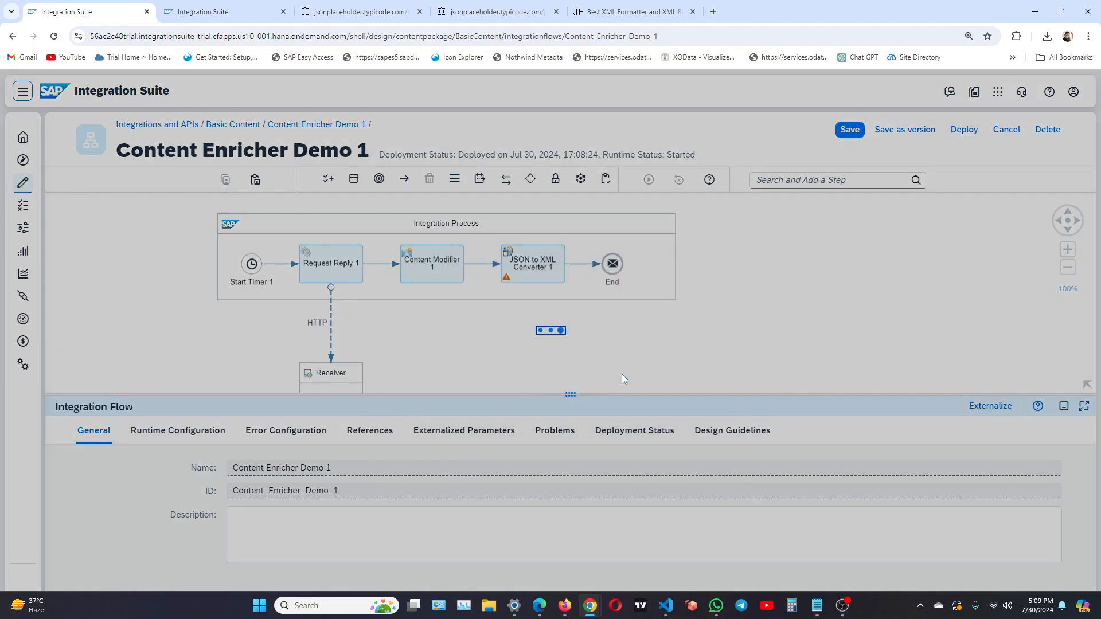
{"action": "left_click", "coordinate": [631, 357]}
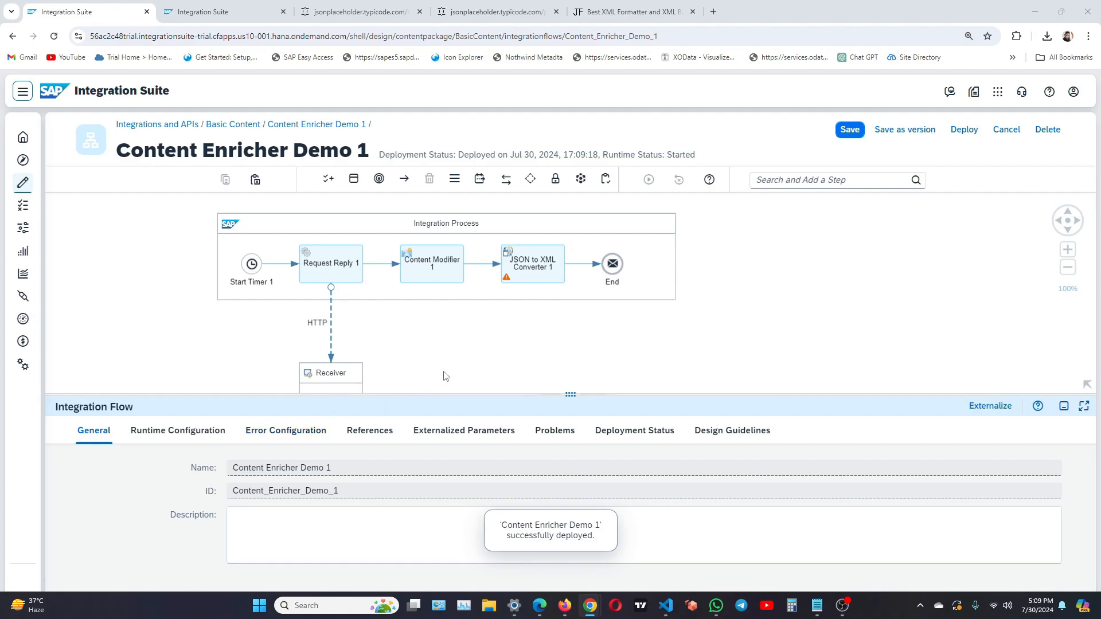
Step: Review the JSON to XML Converter's processing settings, including namespace mapping and the XML root element
{"action": "left_click", "coordinate": [516, 333]}
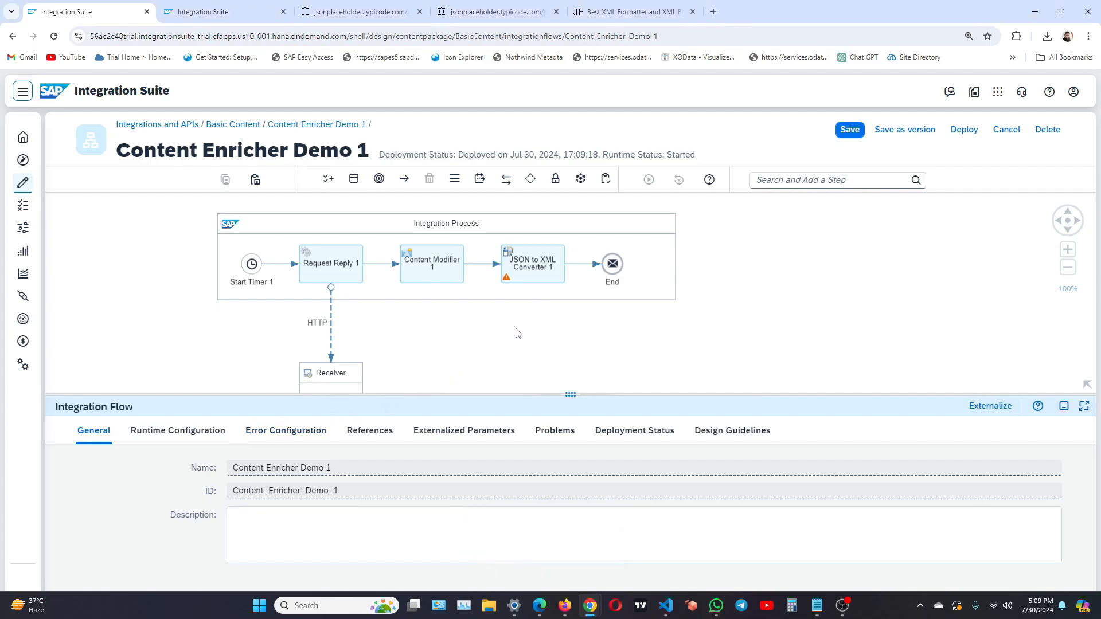
{"action": "left_click", "coordinate": [524, 283]}
{"action": "left_click", "coordinate": [170, 435]}
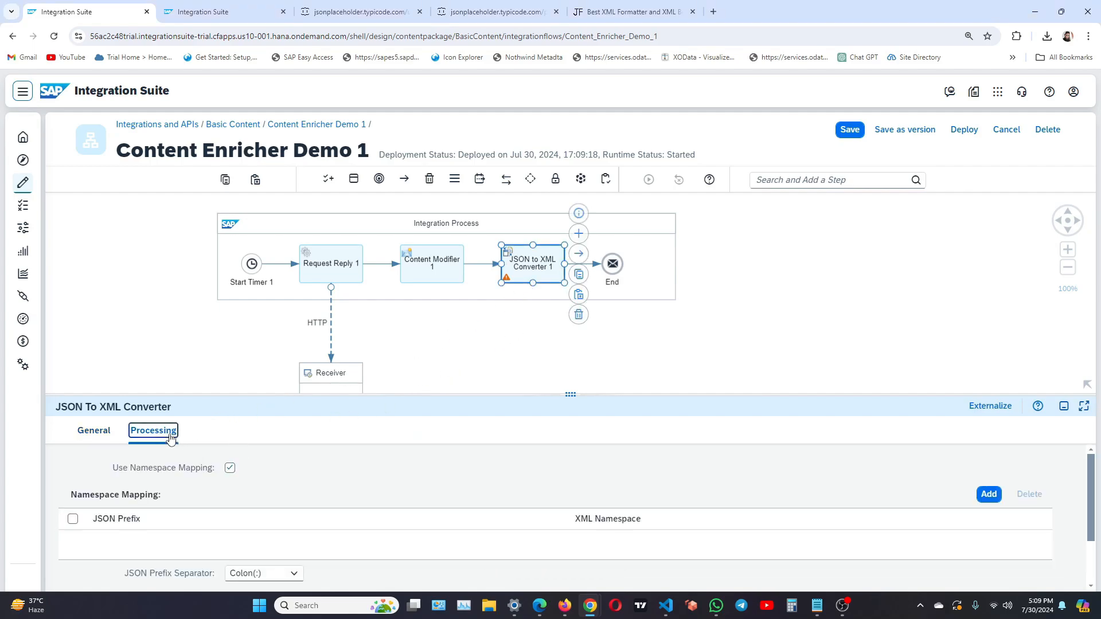
{"action": "scroll", "coordinate": [356, 518], "scroll_direction": "down", "scroll_amount": 2}
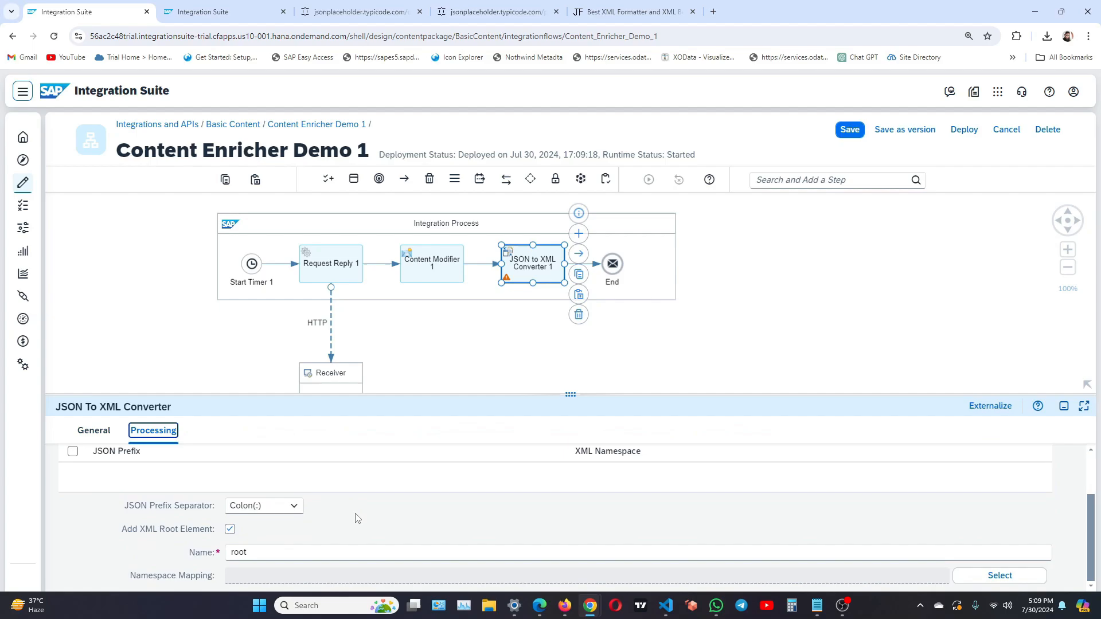
{"action": "left_click", "coordinate": [511, 348]}
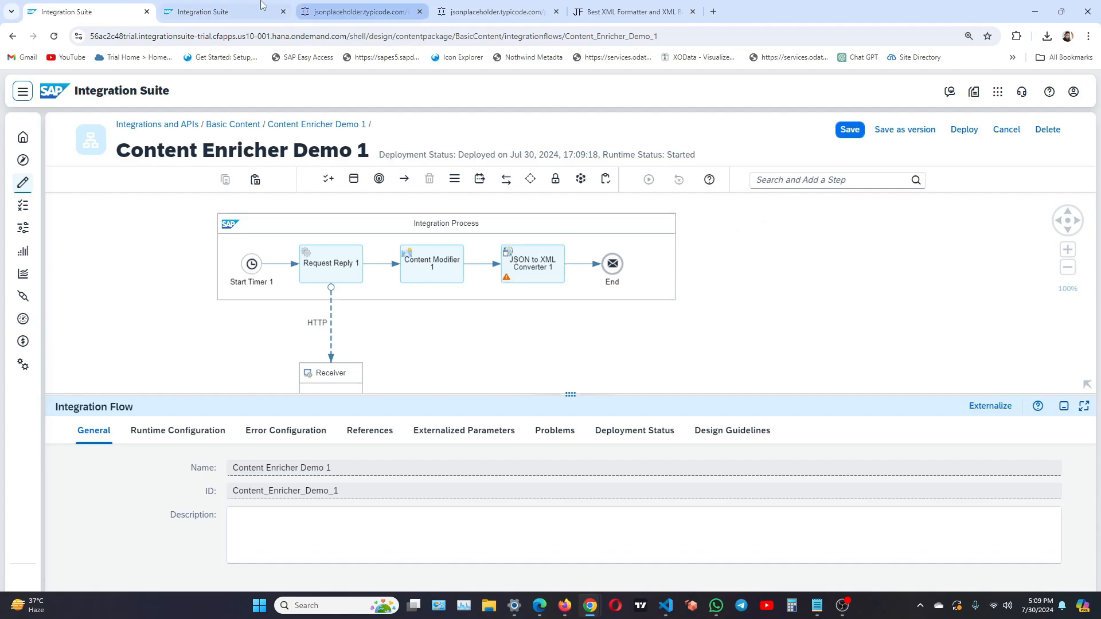
Step: Go back to message monitoring and open the trace of the latest run that includes the JSON to XML Converter
{"action": "left_click", "coordinate": [226, 12]}
{"action": "key", "text": "alt+Left"}
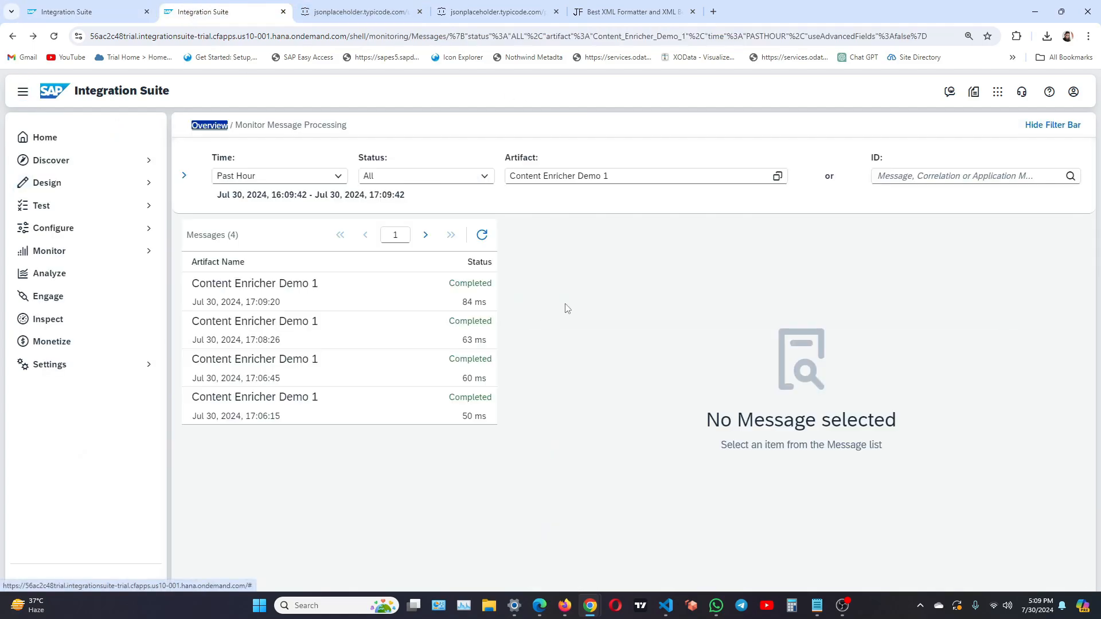
{"action": "left_click", "coordinate": [434, 301]}
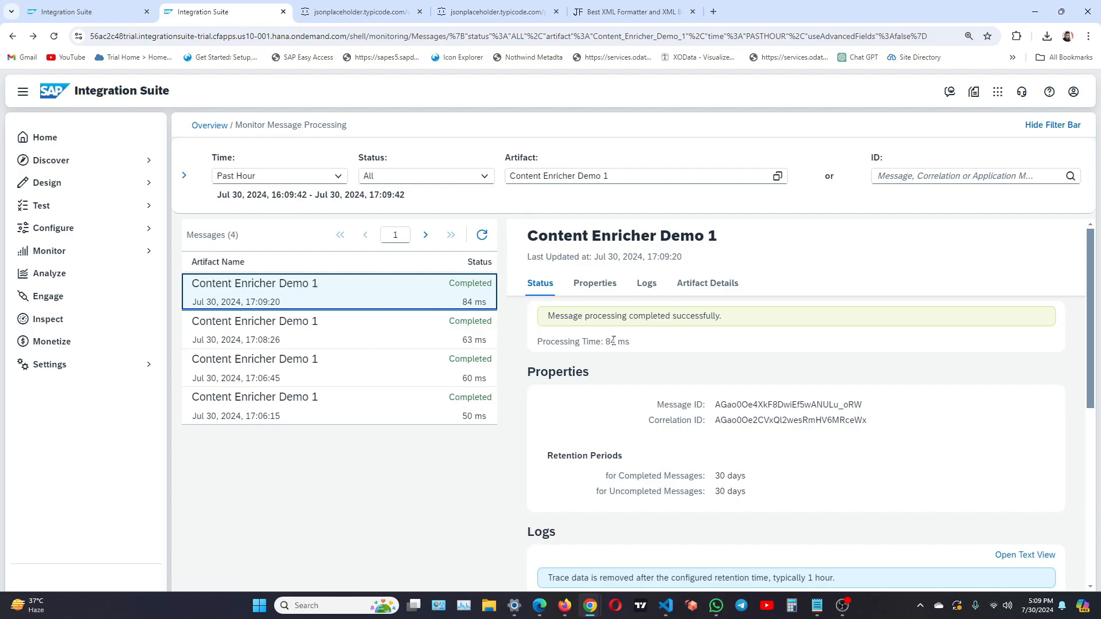
{"action": "left_click", "coordinate": [648, 286]}
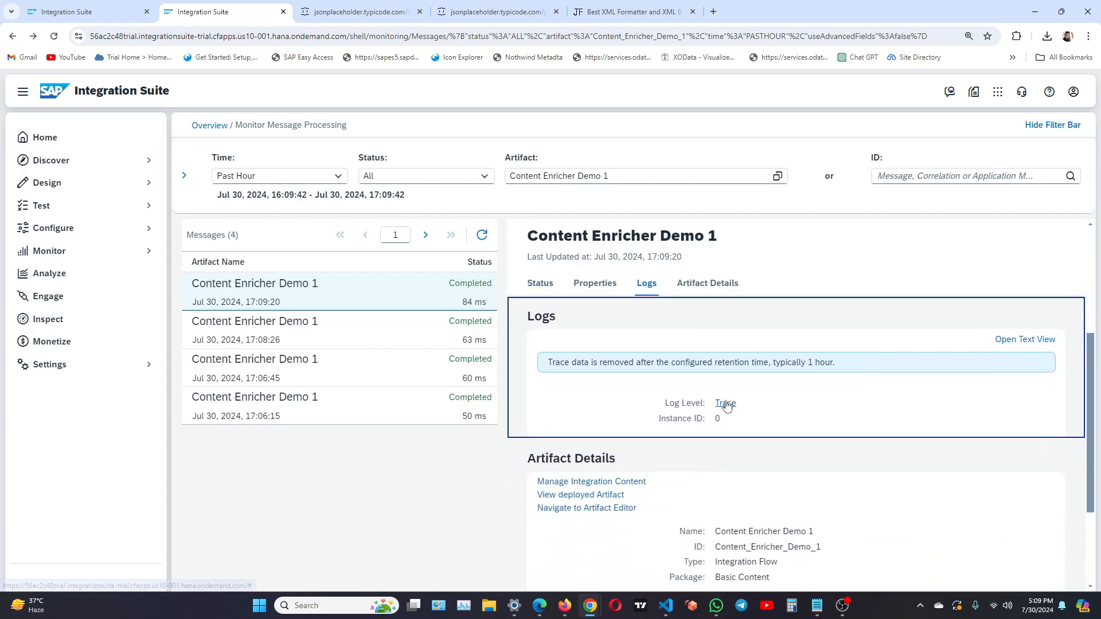
{"action": "left_click", "coordinate": [725, 403]}
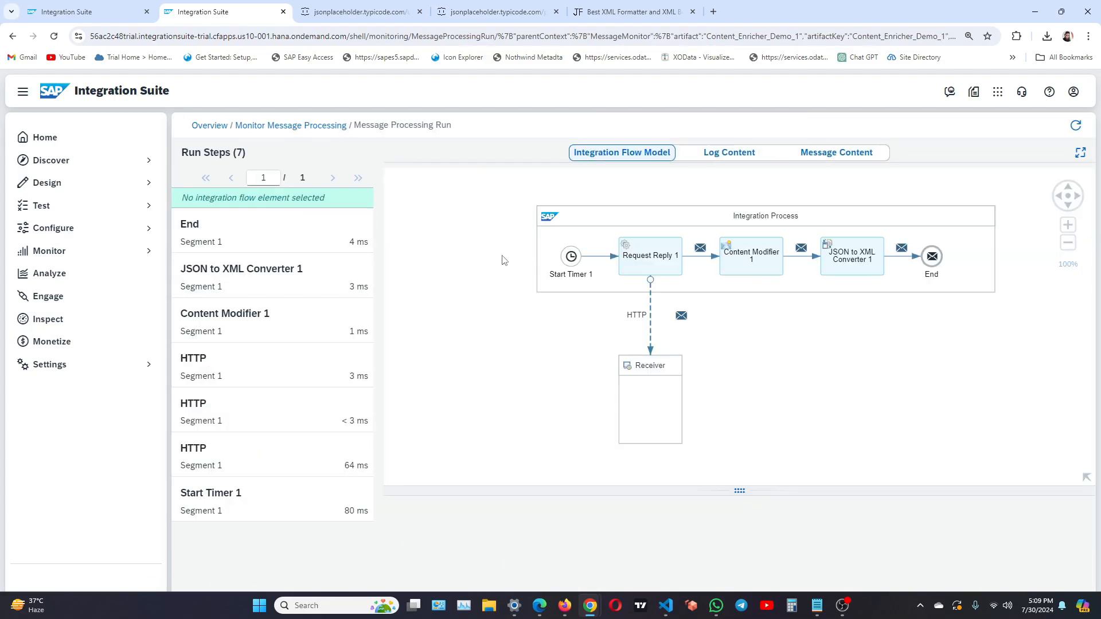
Step: Examine the XML payload reaching the End step, checking the root elements at its start
{"action": "left_click", "coordinate": [211, 225]}
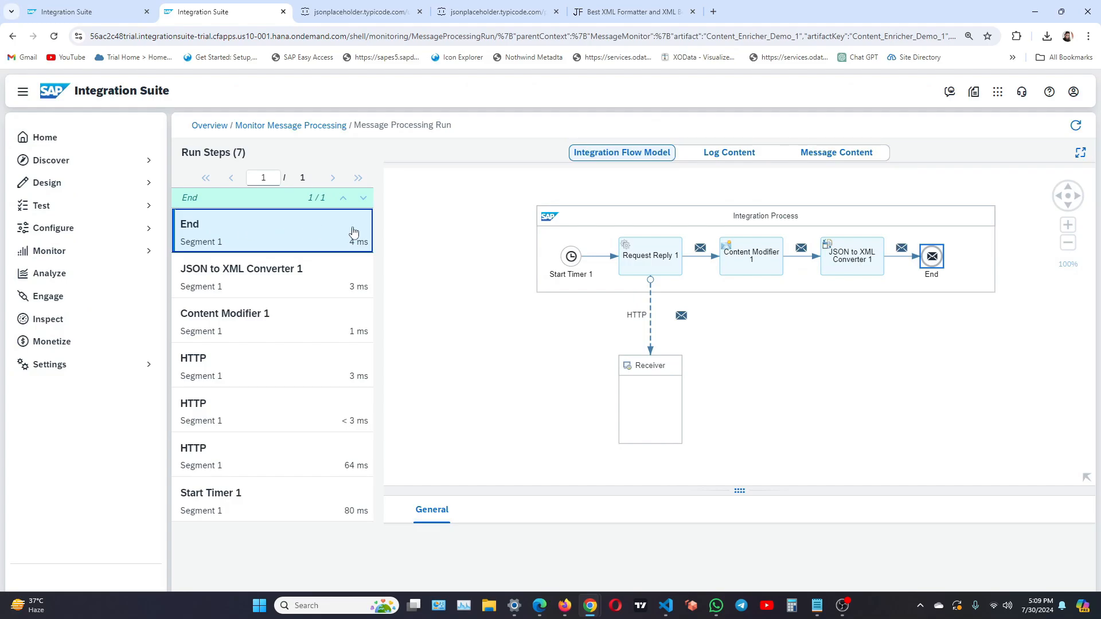
{"action": "left_click", "coordinate": [843, 155]}
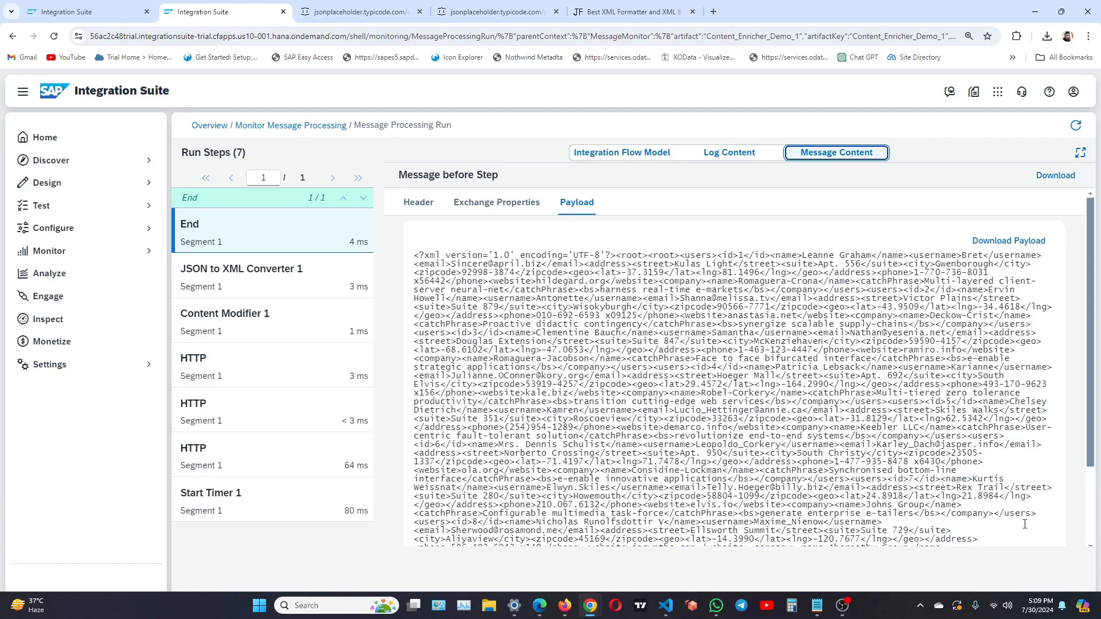
{"action": "left_click_drag", "start_coordinate": [616, 256], "coordinate": [679, 255]}
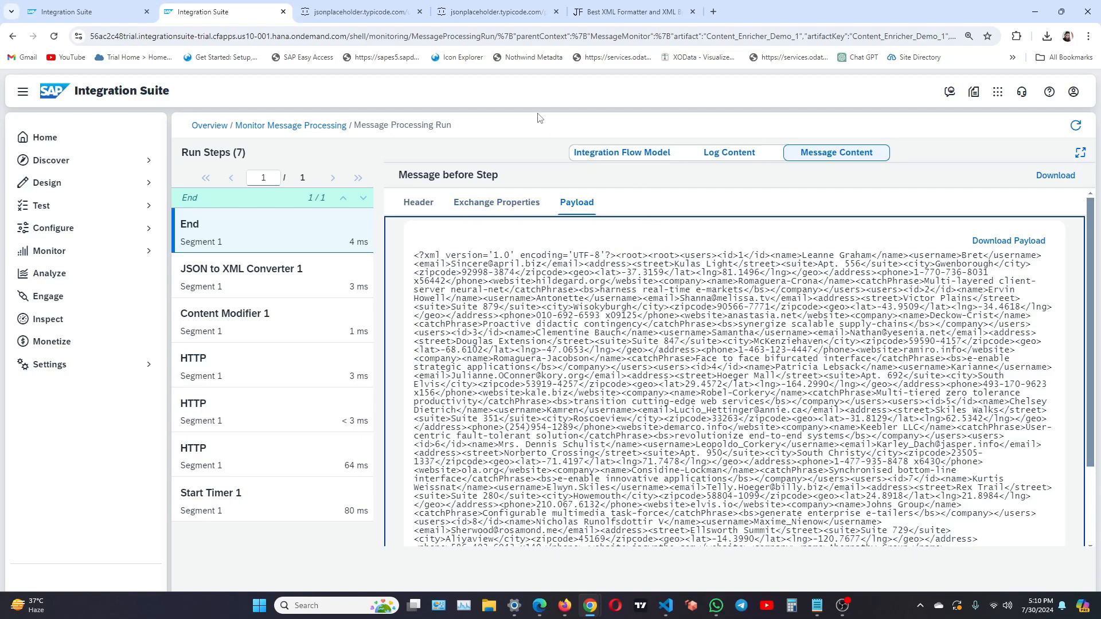
Step: Return to the flow editor and disable Add XML Root Element in the JSON to XML Converter's processing settings
{"action": "left_click", "coordinate": [115, 18]}
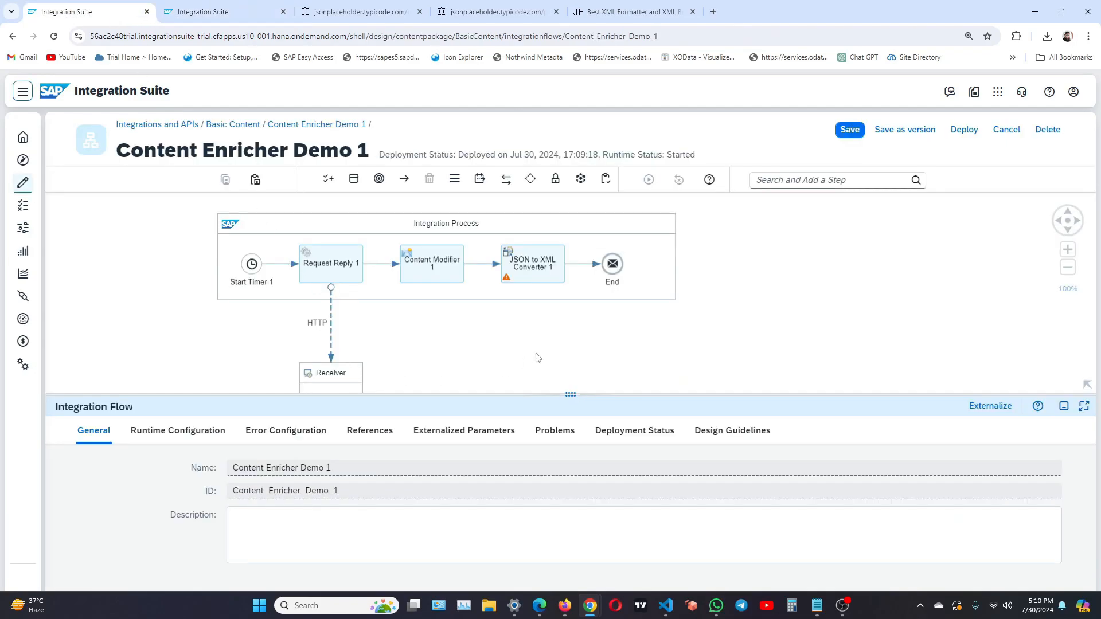
{"action": "left_click", "coordinate": [541, 279]}
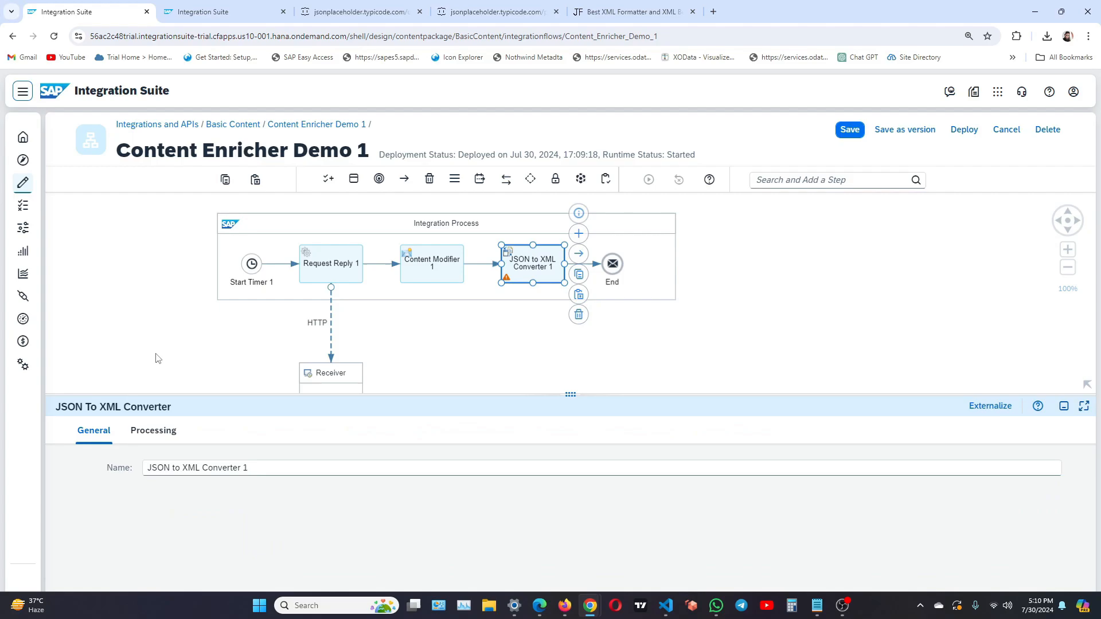
{"action": "left_click", "coordinate": [147, 435]}
{"action": "scroll", "coordinate": [314, 481], "scroll_direction": "down", "scroll_amount": 2}
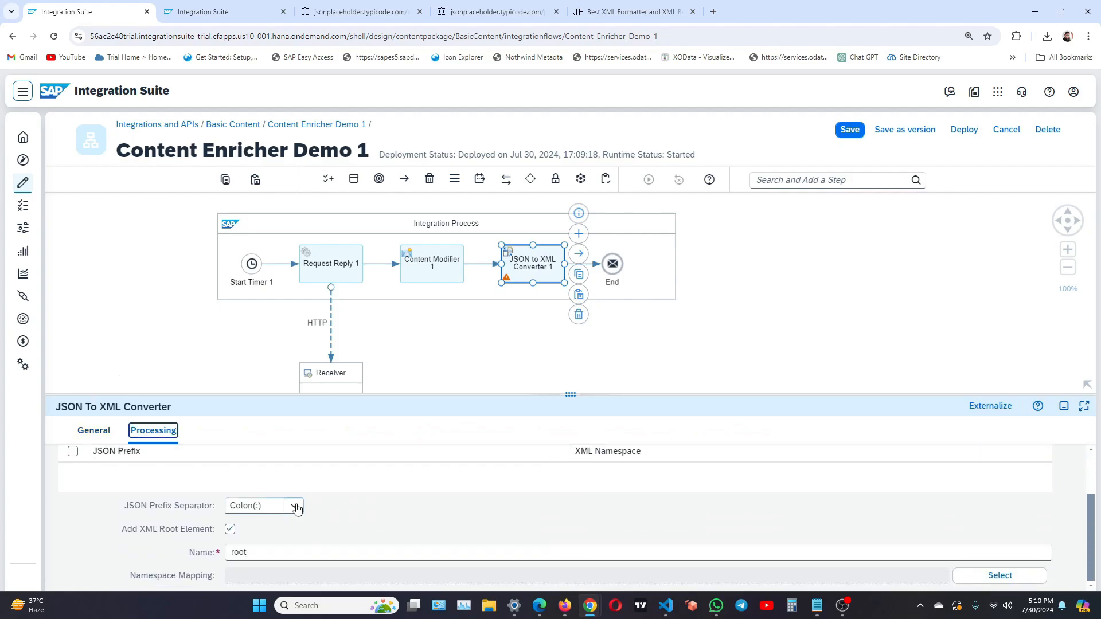
{"action": "left_click", "coordinate": [232, 532]}
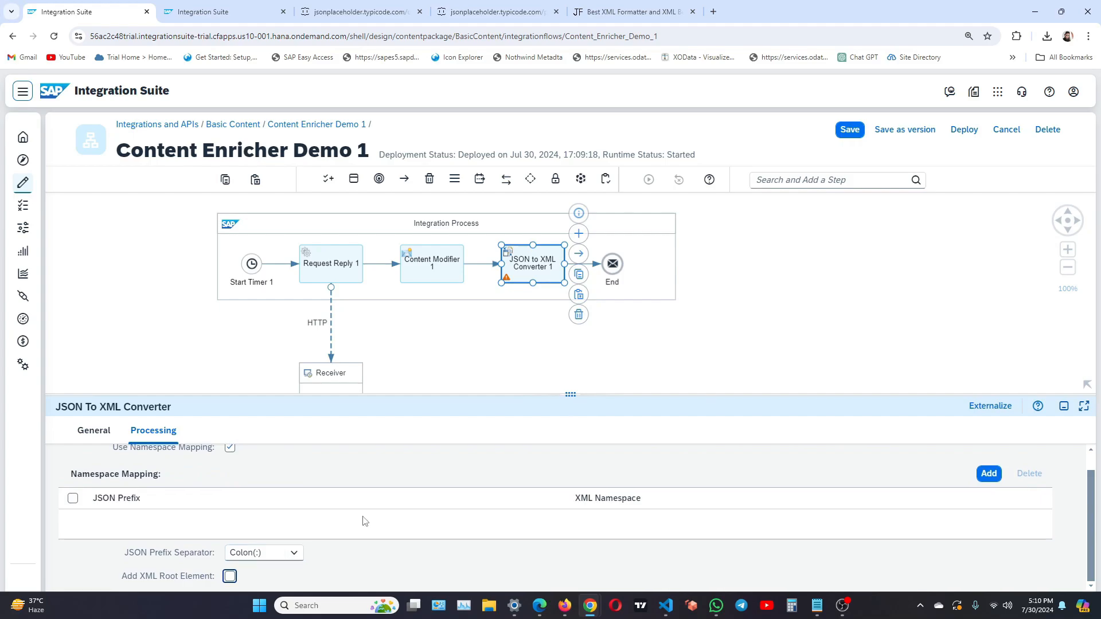
Step: Save and deploy the integration flow on the Cloud Integration runtime profile
{"action": "left_click_drag", "start_coordinate": [565, 394], "coordinate": [592, 394]}
{"action": "left_click", "coordinate": [762, 232]}
{"action": "left_click", "coordinate": [963, 135]}
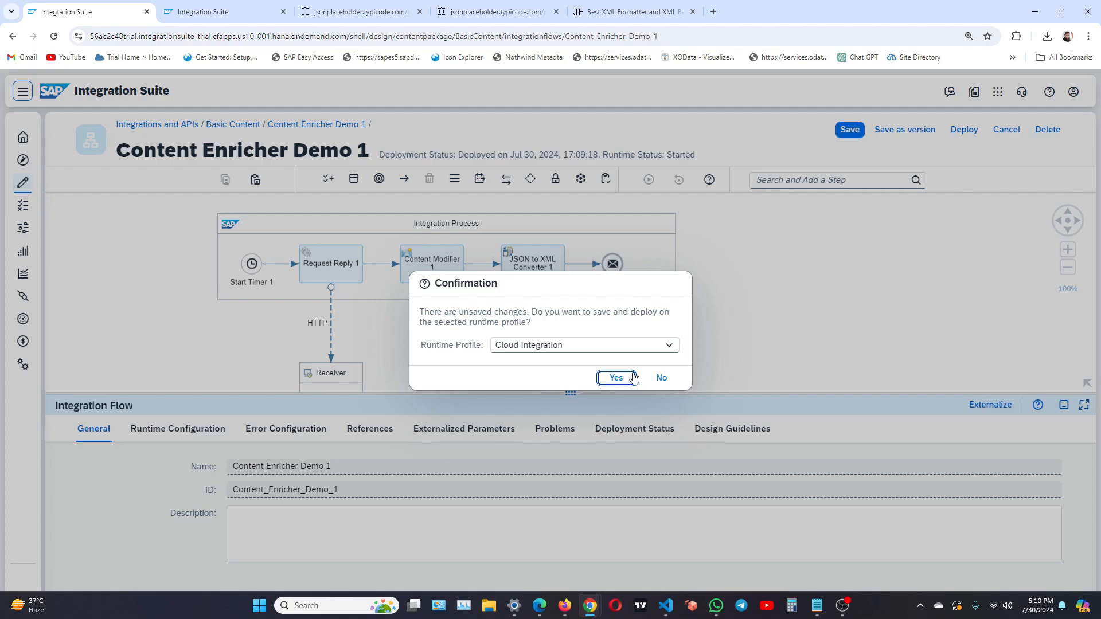
{"action": "left_click", "coordinate": [631, 376]}
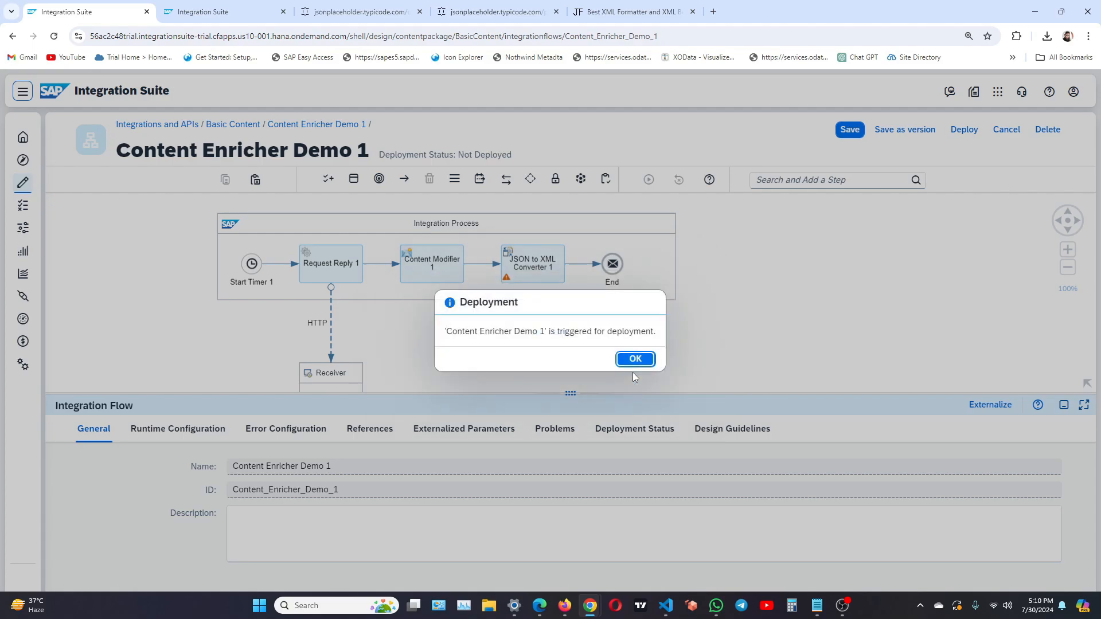
{"action": "left_click", "coordinate": [635, 359]}
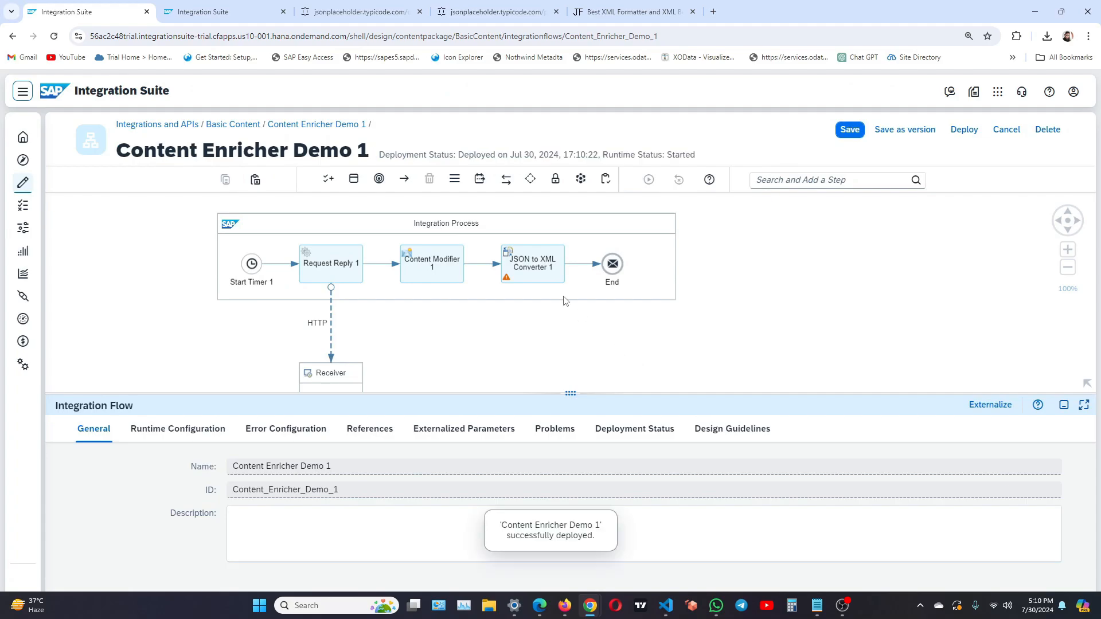
Step: Go back to message monitoring and open the trace of the newest Content Enricher Demo 1 run
{"action": "left_click", "coordinate": [201, 11]}
{"action": "key", "text": "alt+Left"}
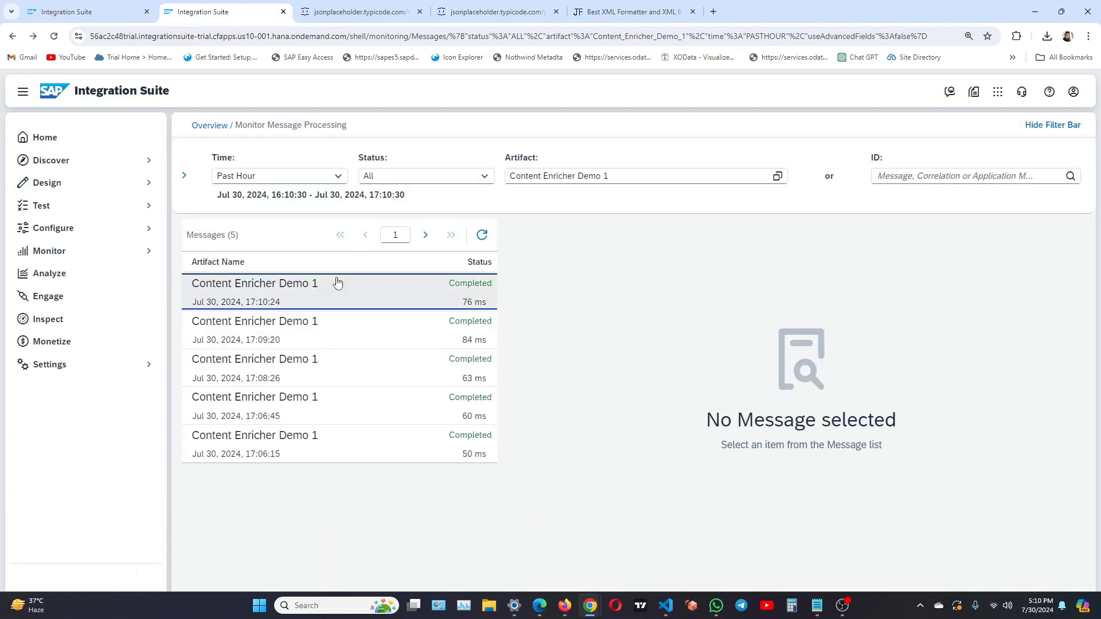
{"action": "left_click", "coordinate": [345, 287]}
{"action": "scroll", "coordinate": [663, 322], "scroll_direction": "down", "scroll_amount": 5}
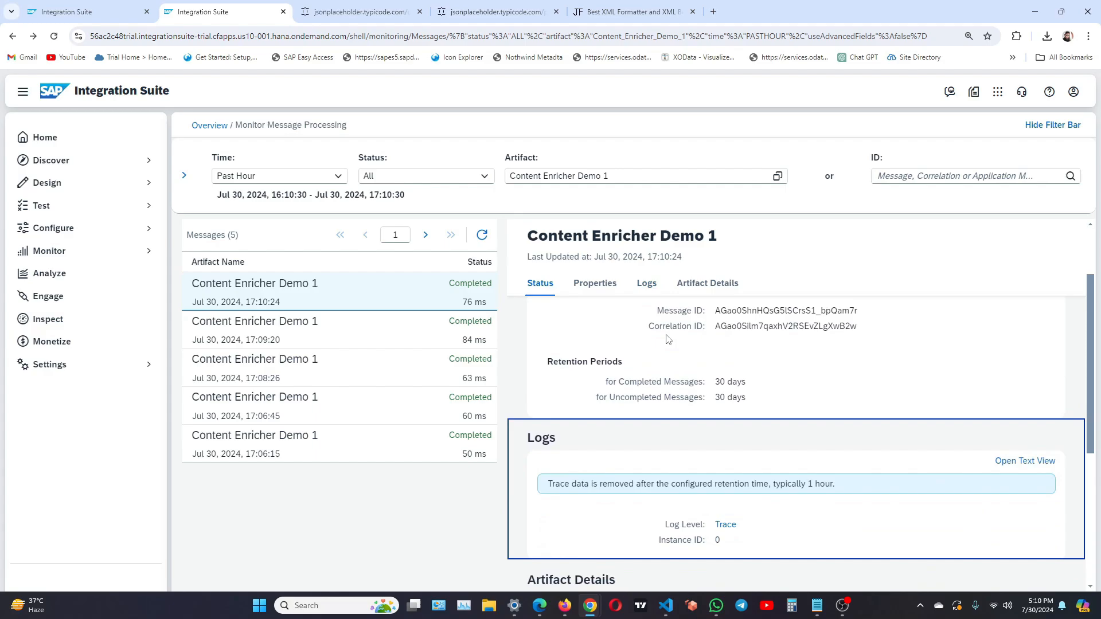
{"action": "left_click", "coordinate": [726, 402]}
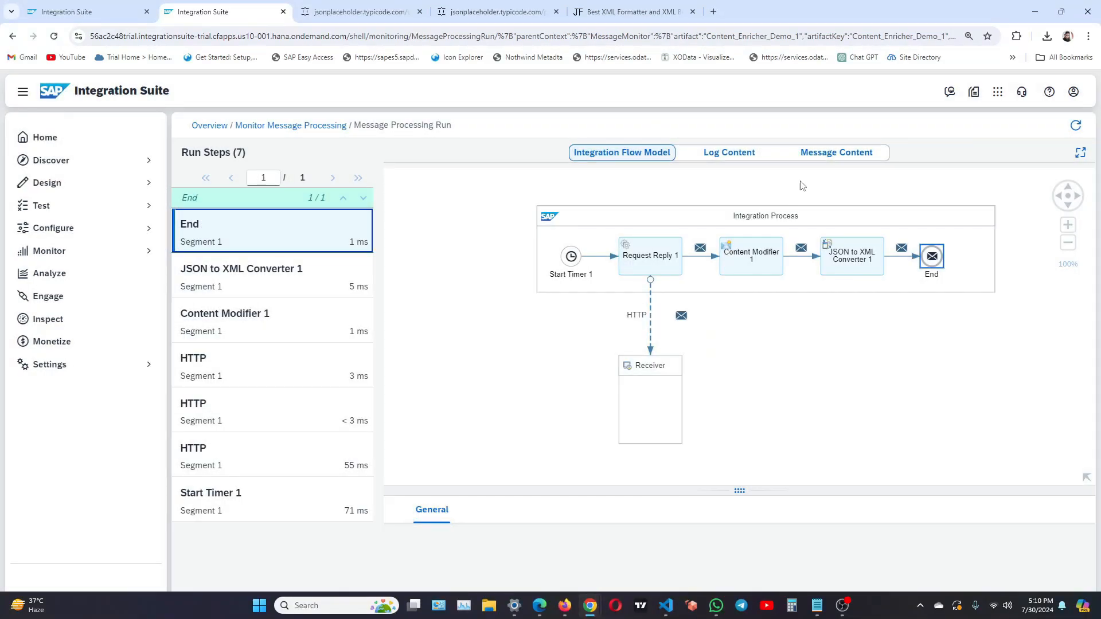
Step: Examine the payload arriving at the End step, checking the root and users elements at the start of the XML
{"action": "left_click", "coordinate": [833, 153]}
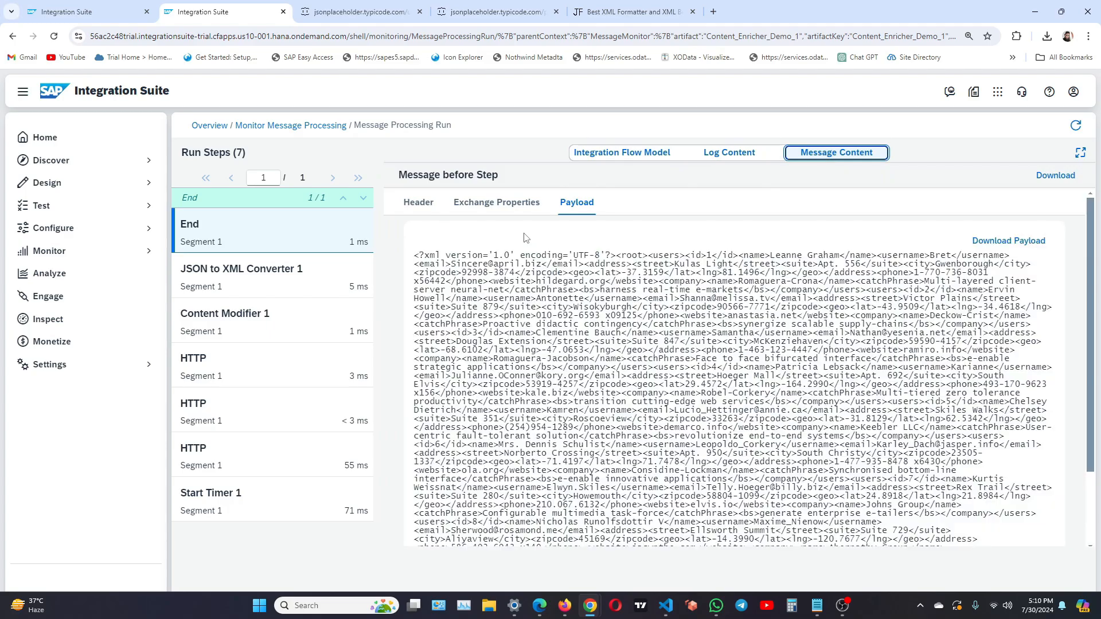
{"action": "left_click_drag", "start_coordinate": [616, 258], "coordinate": [686, 260]}
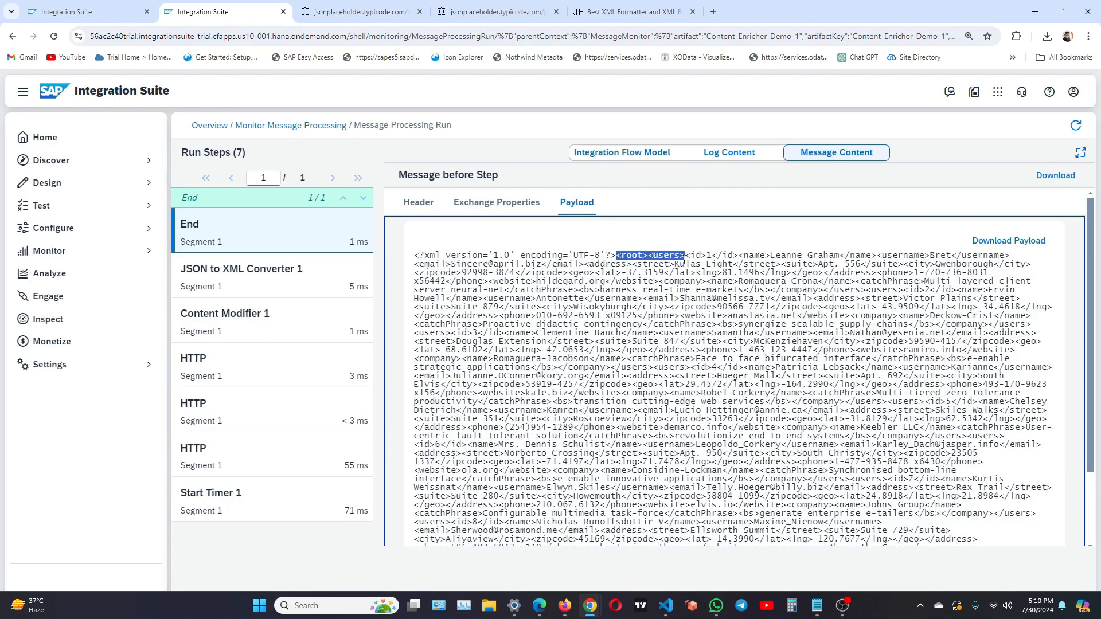
{"action": "left_click", "coordinate": [669, 291]}
Step: View the jsonplaceholder users and posts JSON responses and return to the flow editor
{"action": "left_click", "coordinate": [89, 12]}
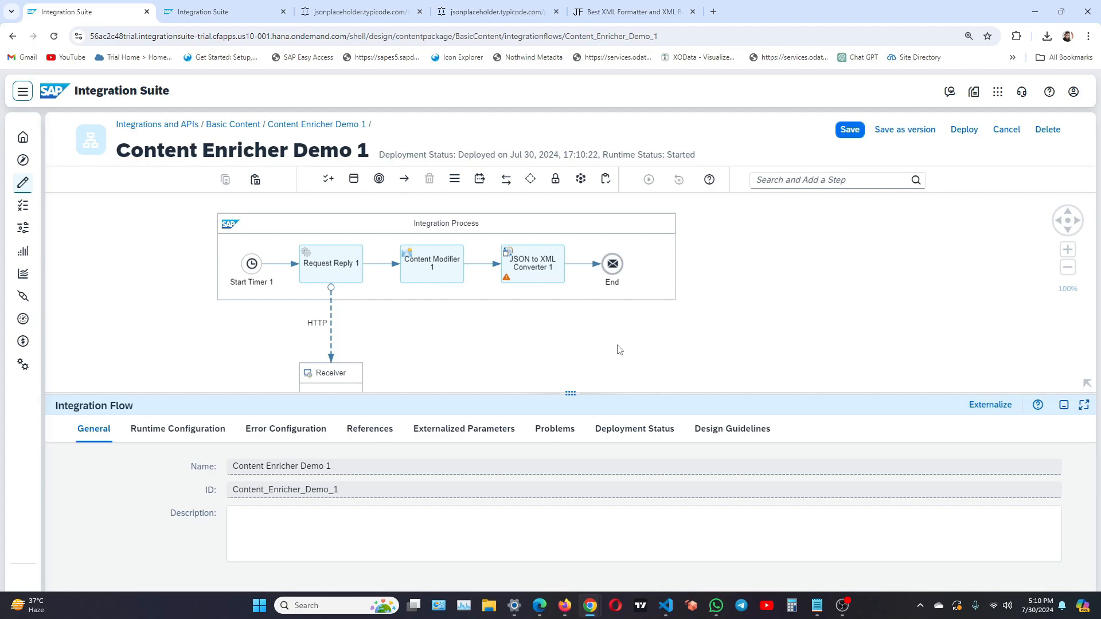
{"action": "left_click_drag", "start_coordinate": [618, 348], "coordinate": [484, 344]}
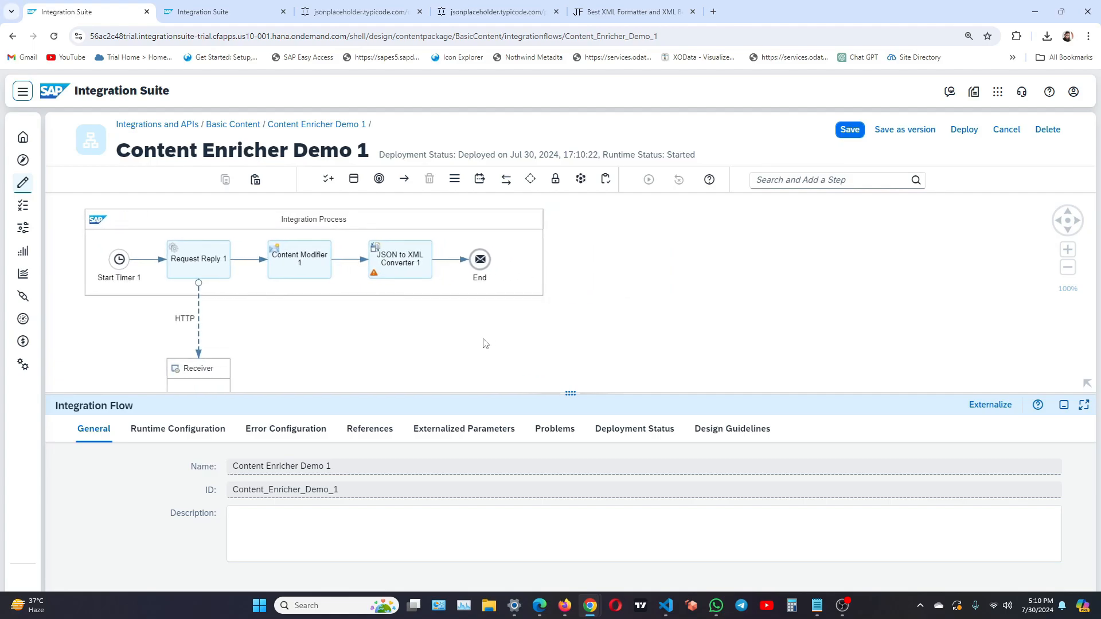
{"action": "left_click", "coordinate": [368, 18]}
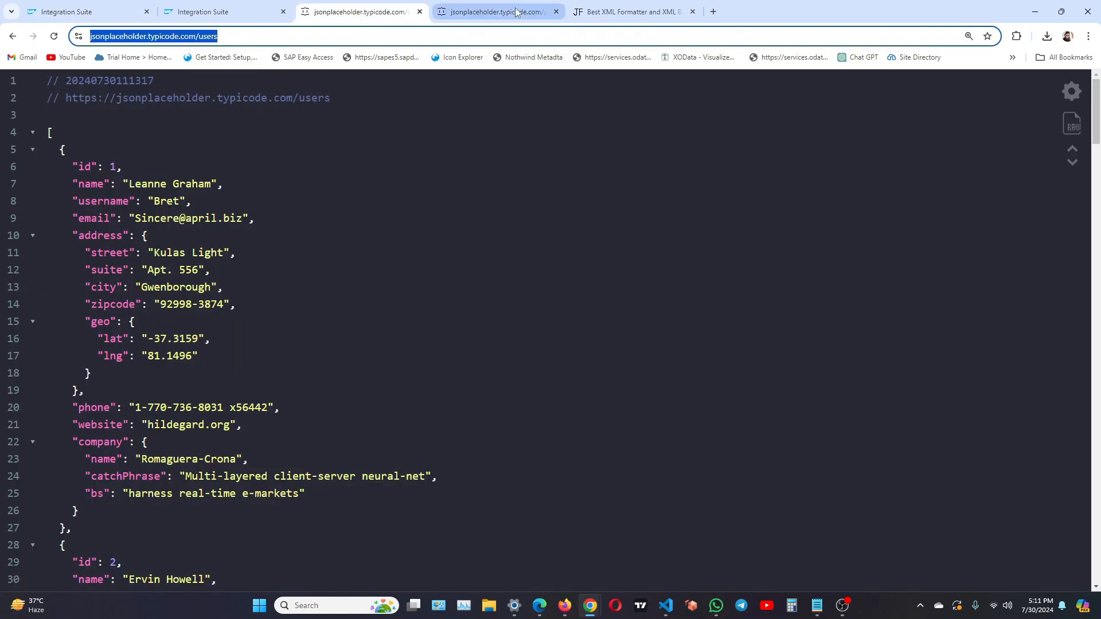
{"action": "left_click", "coordinate": [493, 12]}
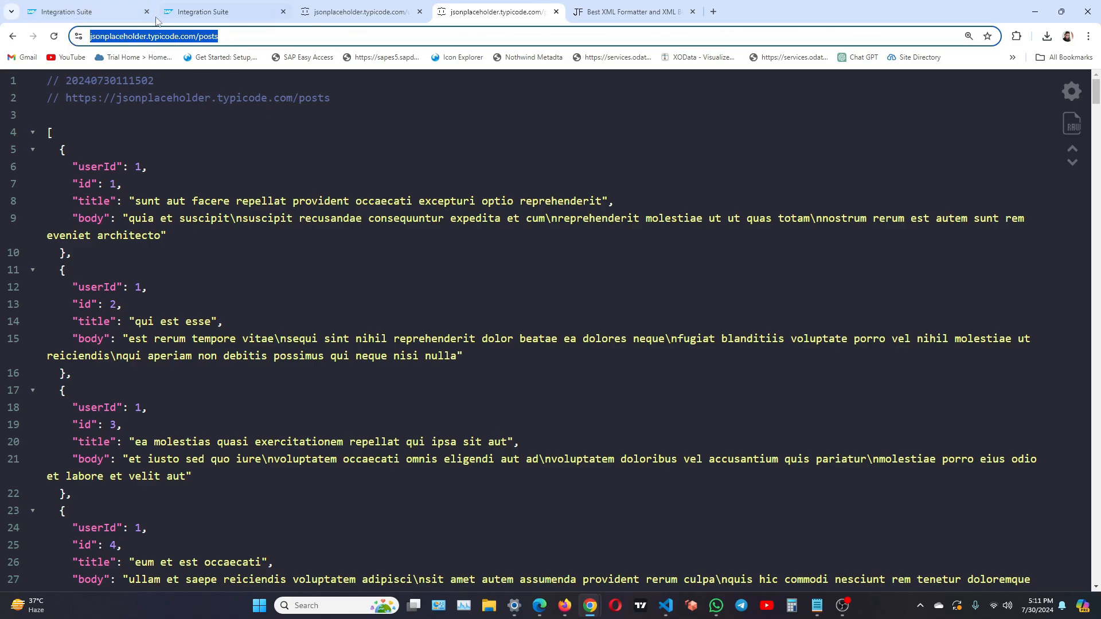
{"action": "left_click", "coordinate": [94, 13]}
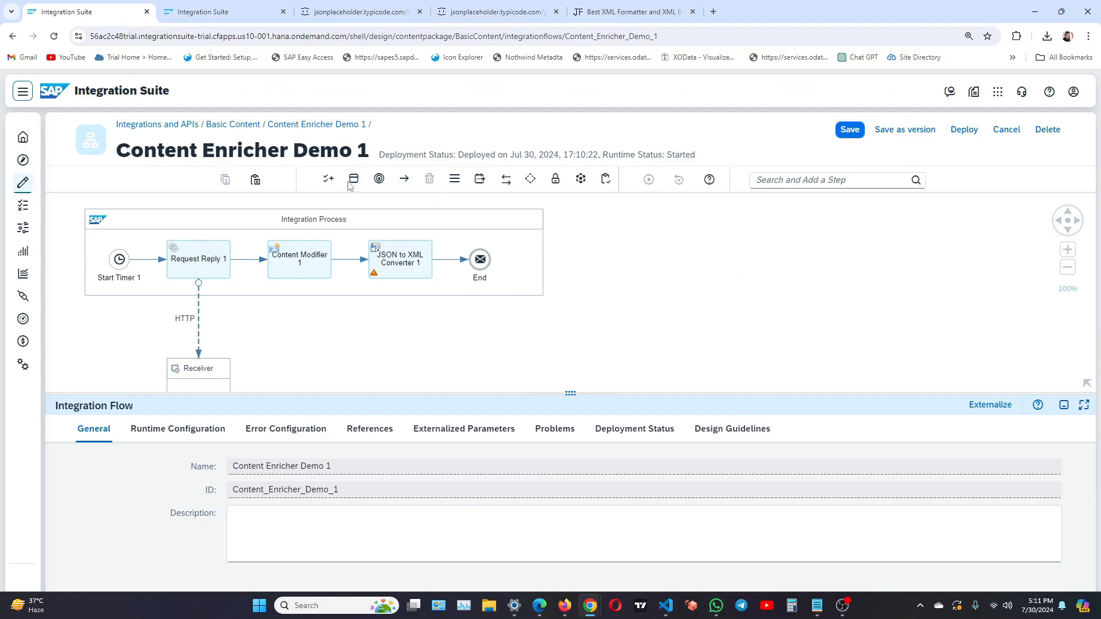
Step: Add a second Integration Process to the canvas beneath the existing process and its receiver
{"action": "left_click_drag", "start_coordinate": [514, 320], "coordinate": [685, 343]}
{"action": "left_click", "coordinate": [583, 405]}
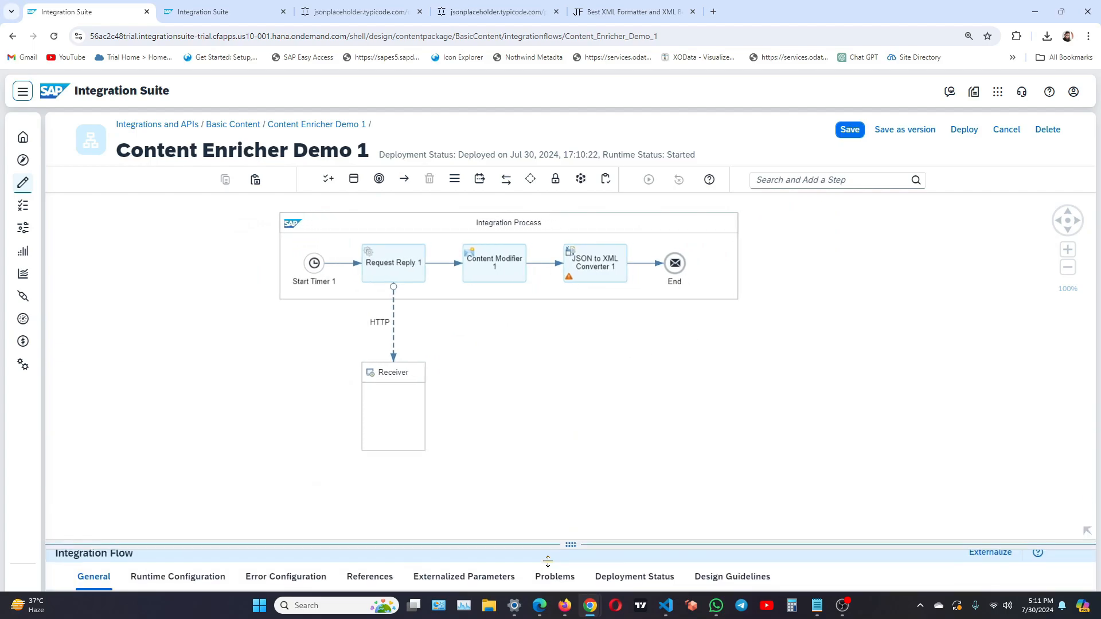
{"action": "left_click_drag", "start_coordinate": [609, 420], "coordinate": [463, 407]}
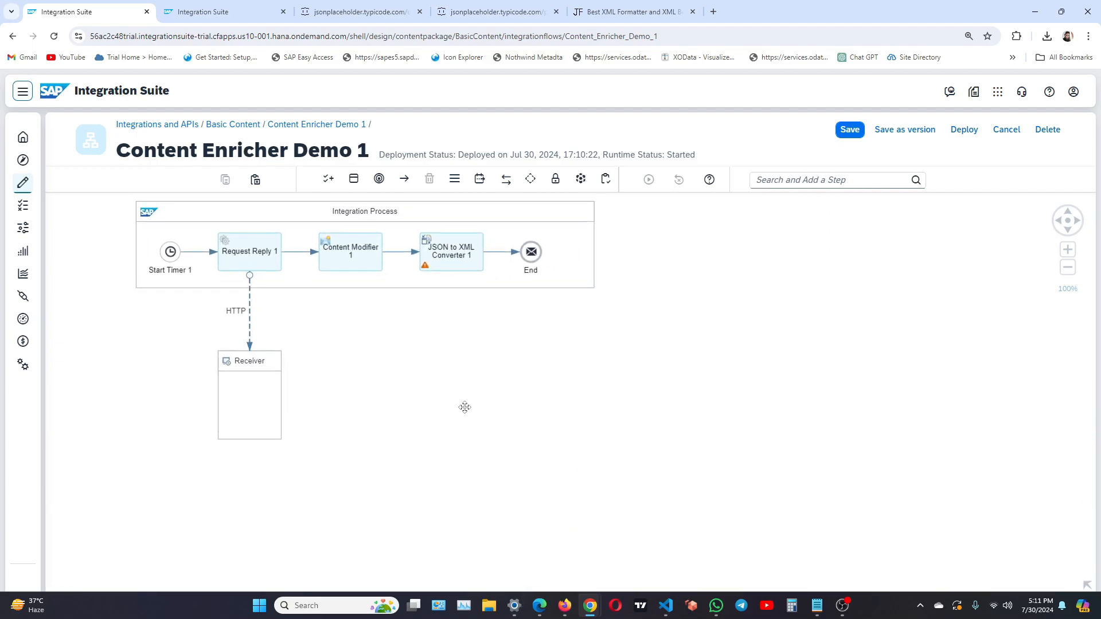
{"action": "left_click", "coordinate": [354, 180]}
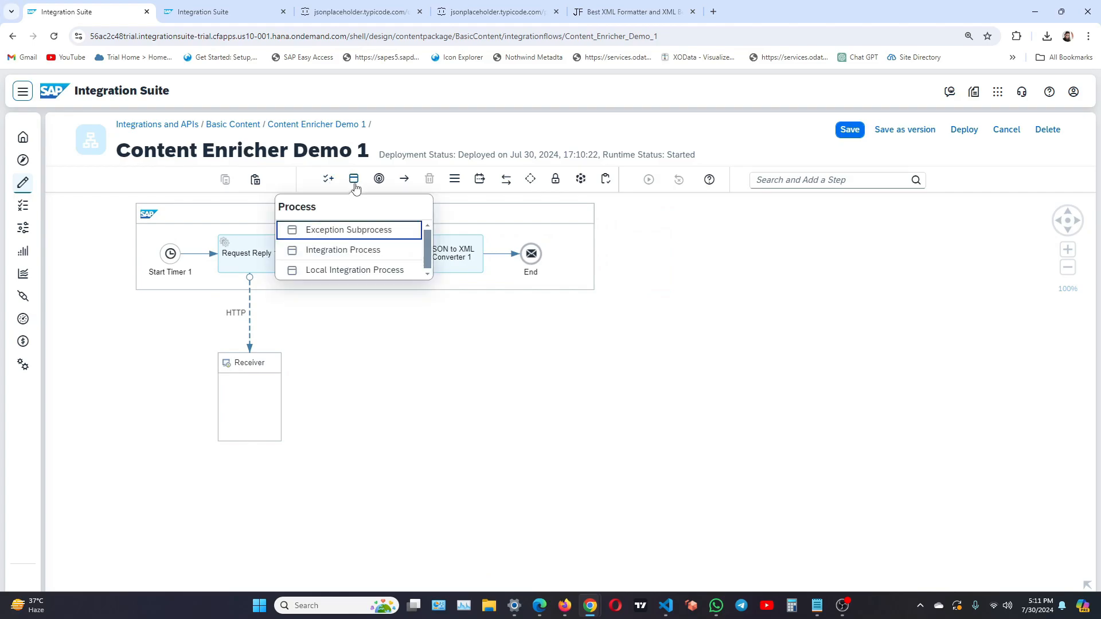
{"action": "left_click", "coordinate": [355, 270]}
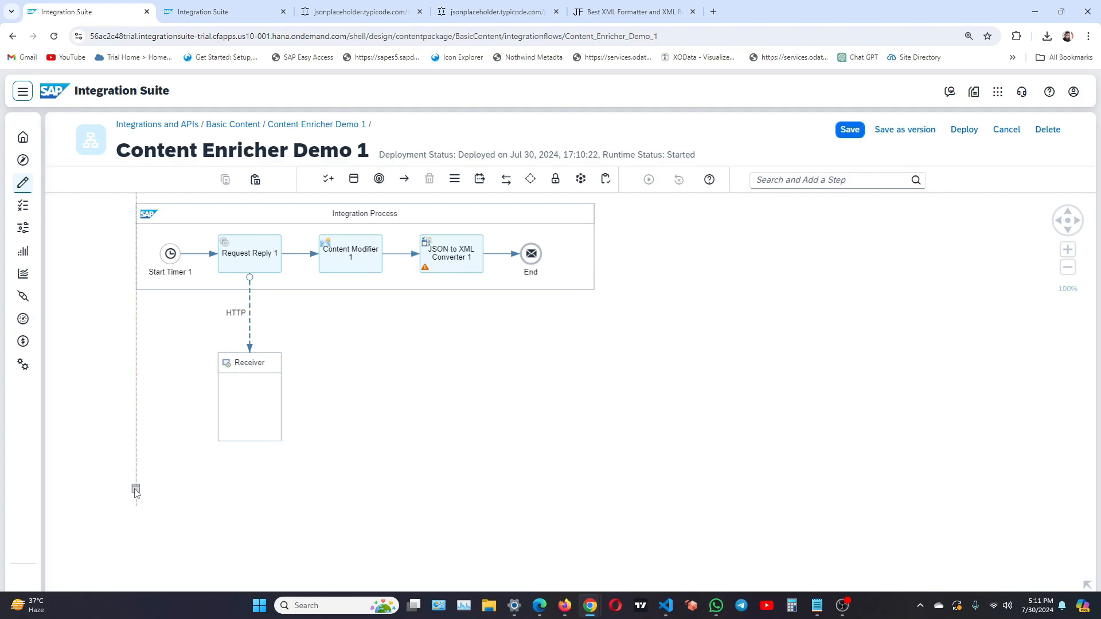
{"action": "left_click", "coordinate": [136, 492]}
Step: Position the new process below the Receiver, with its left edge aligned to the original Integration Process
{"action": "left_click_drag", "start_coordinate": [685, 388], "coordinate": [929, 327]}
{"action": "left_click_drag", "start_coordinate": [413, 446], "coordinate": [574, 469]}
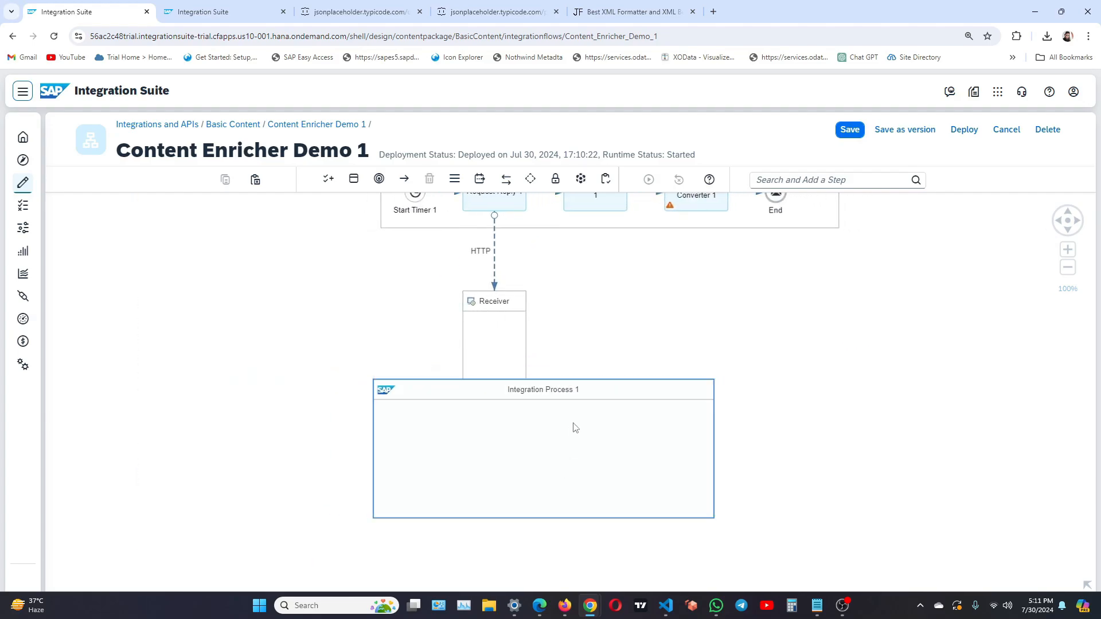
{"action": "left_click_drag", "start_coordinate": [595, 392], "coordinate": [685, 436]}
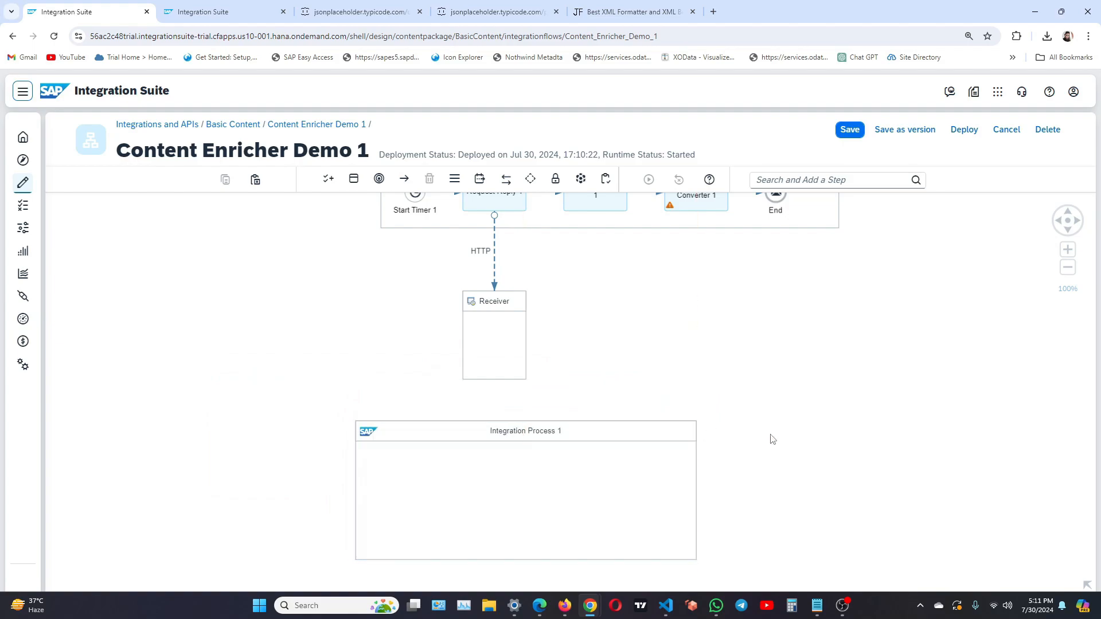
{"action": "left_click_drag", "start_coordinate": [613, 440], "coordinate": [638, 436]}
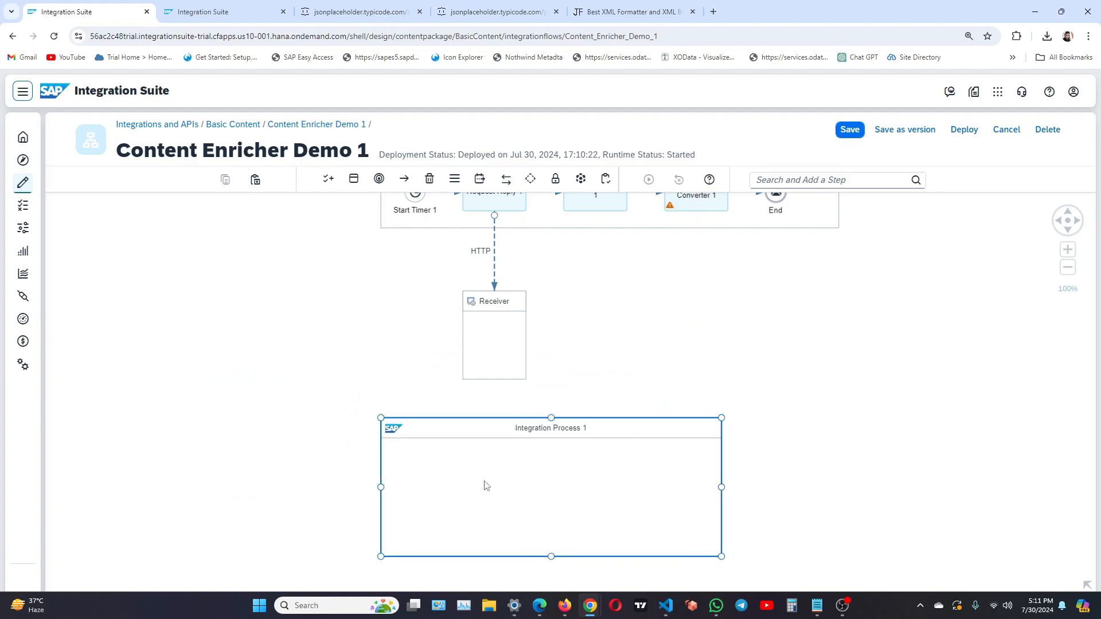
{"action": "left_click", "coordinate": [646, 333]}
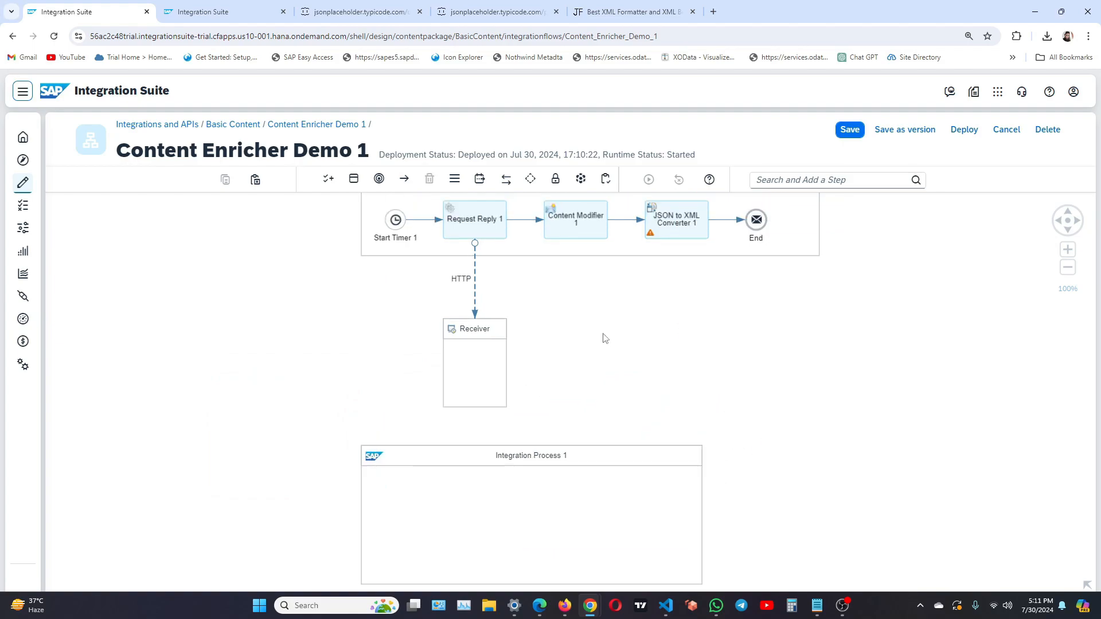
Step: Copy the Start Timer, Request Reply, Content Modifier and JSON to XML Converter steps of the original process together
{"action": "left_click", "coordinate": [476, 235]}
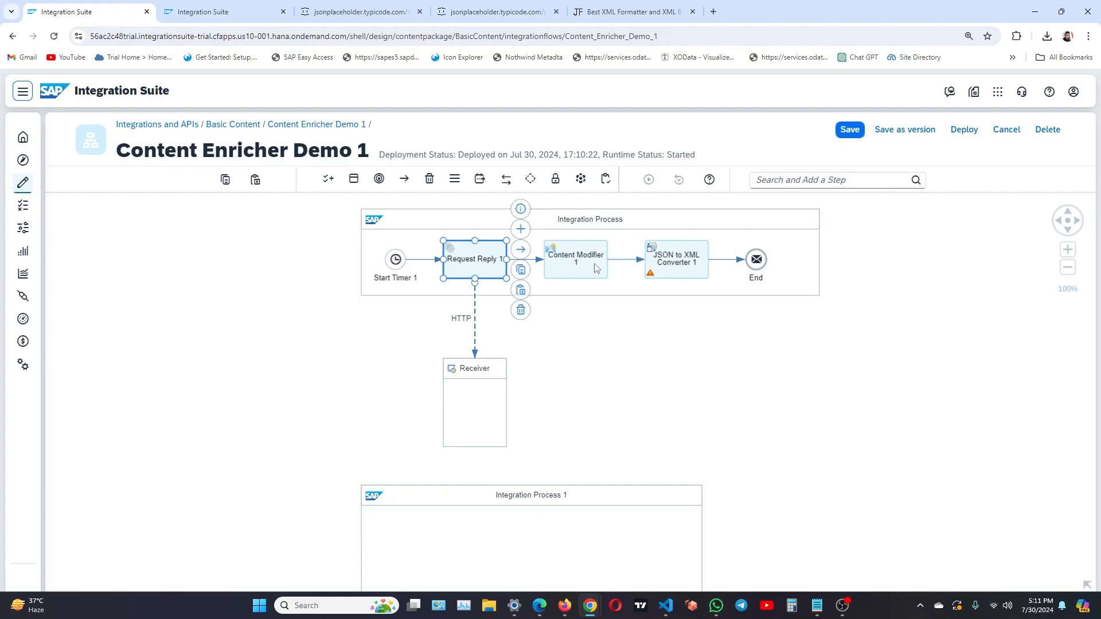
{"action": "left_click", "coordinate": [543, 307]}
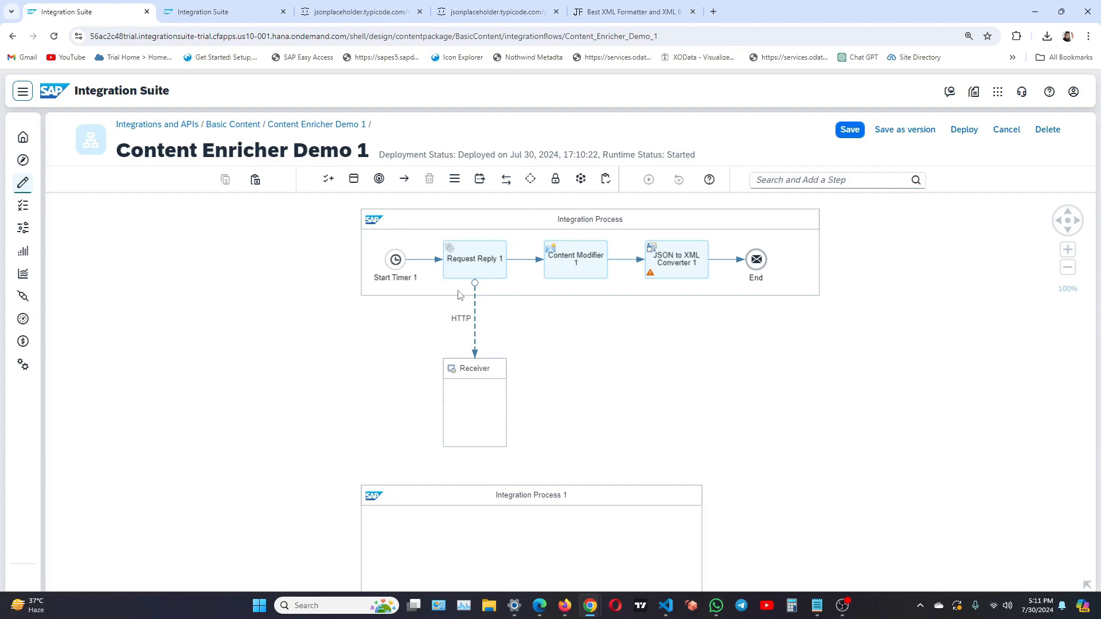
{"action": "left_click", "coordinate": [396, 268]}
{"action": "left_click", "coordinate": [482, 262], "text": "ctrl"}
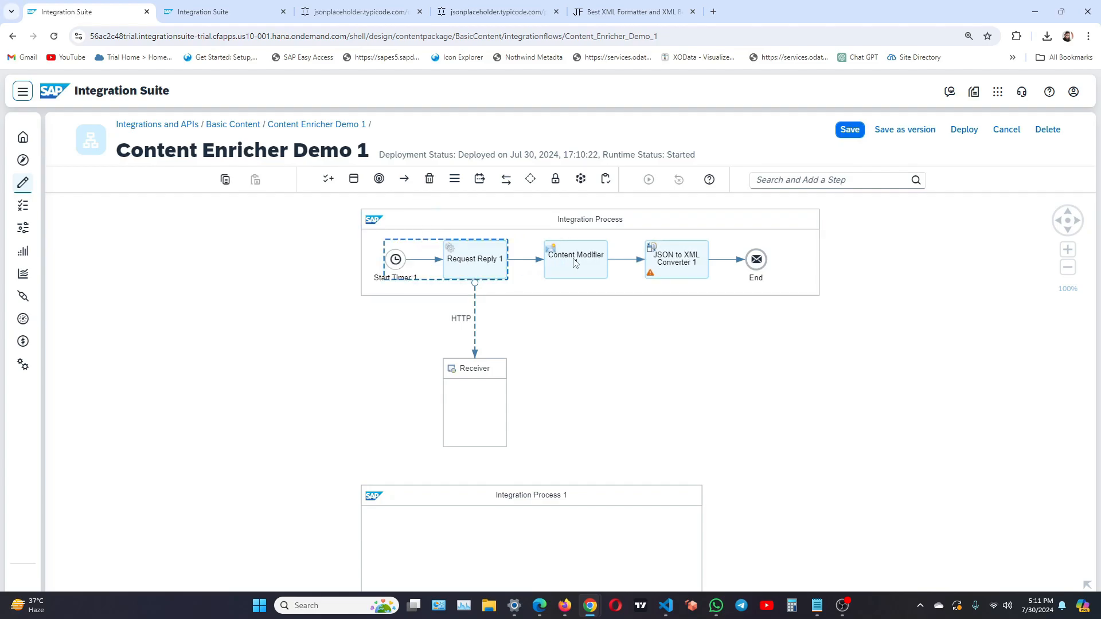
{"action": "left_click", "coordinate": [574, 262], "text": "ctrl"}
{"action": "left_click", "coordinate": [659, 268], "text": "ctrl"}
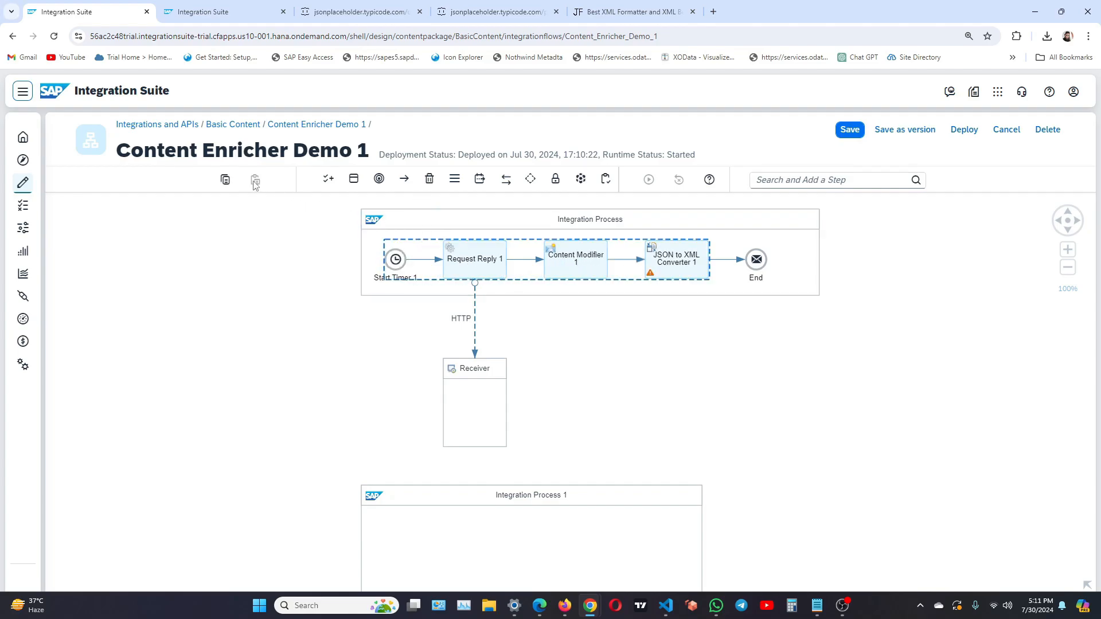
{"action": "left_click", "coordinate": [225, 180]}
Step: Paste the copied steps into the empty Integration Process 1
{"action": "left_click", "coordinate": [409, 523]}
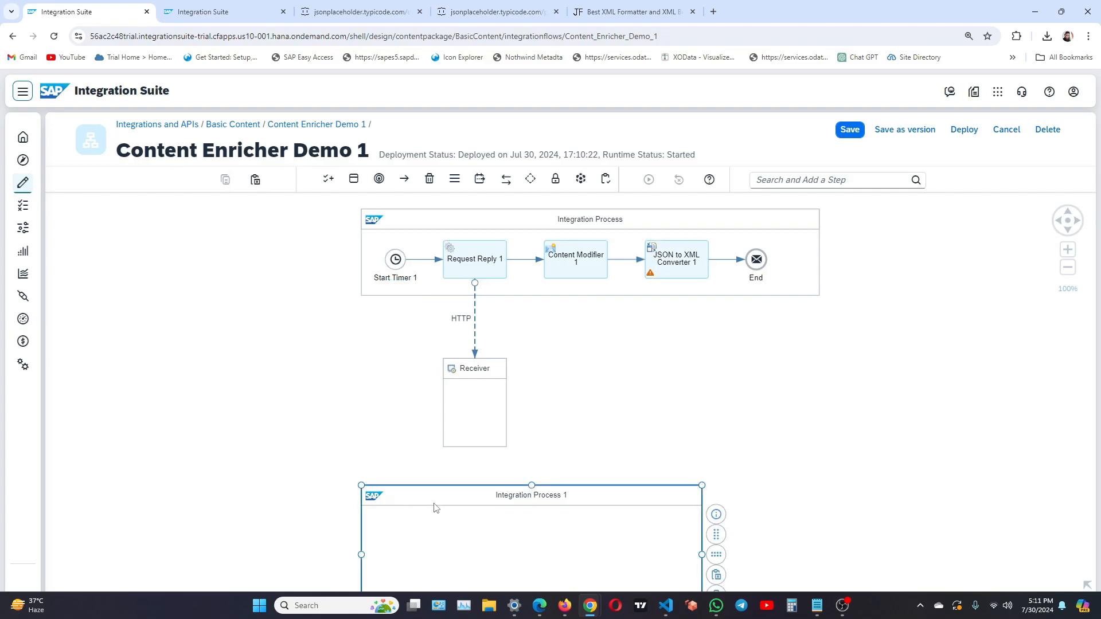
{"action": "scroll", "coordinate": [802, 450], "scroll_direction": "down", "scroll_amount": 3}
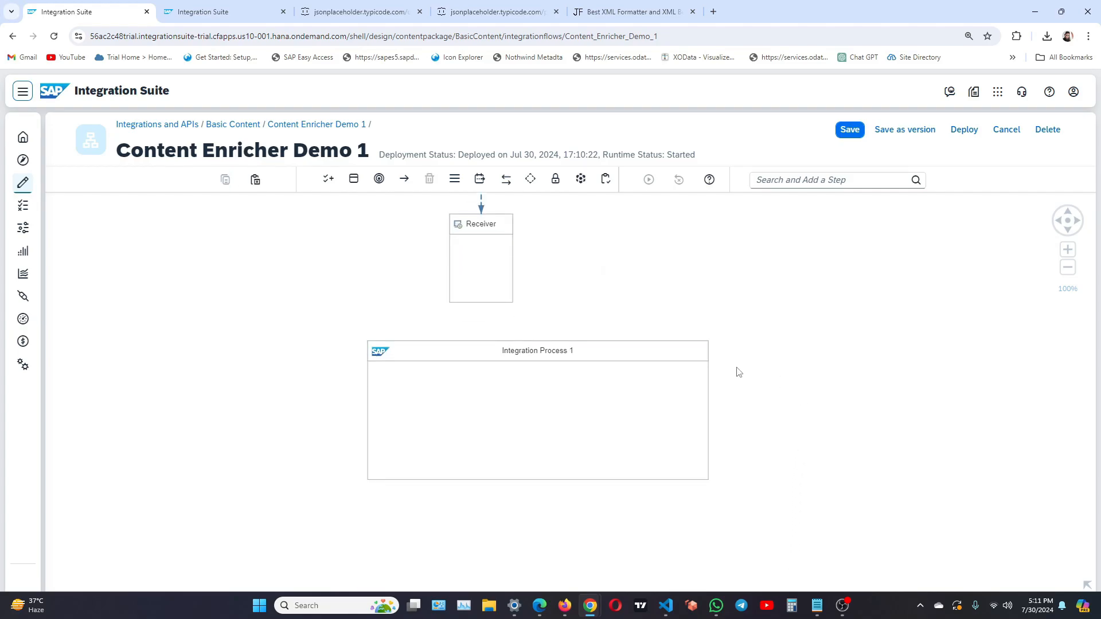
{"action": "left_click", "coordinate": [622, 349]}
{"action": "left_click", "coordinate": [716, 431]}
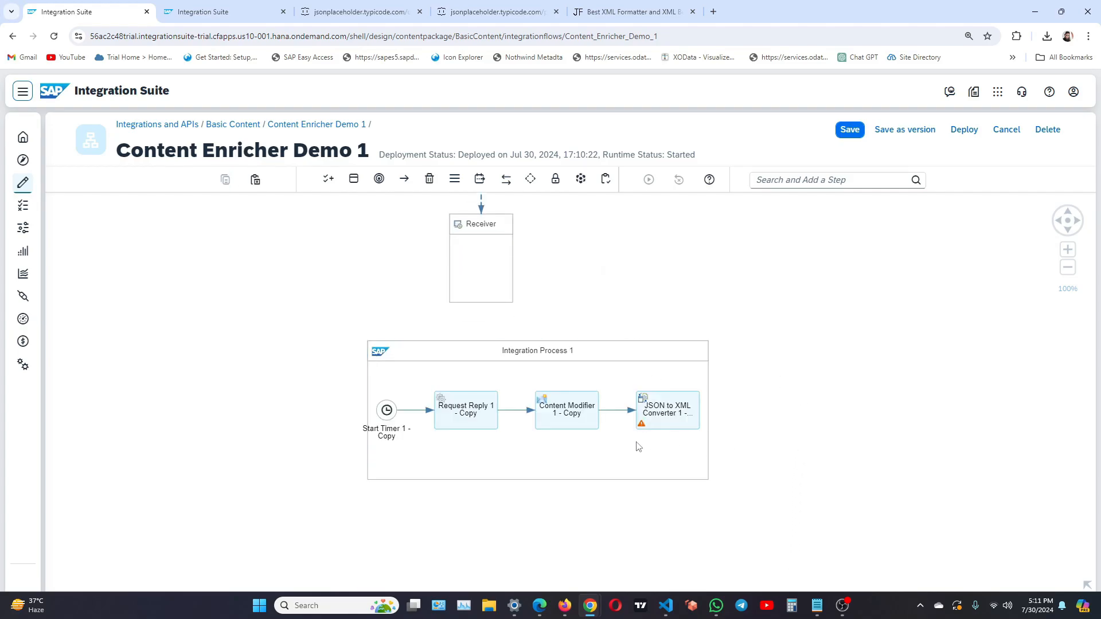
Step: Auto-arrange the pasted steps horizontally so they fit inside Integration Process 1
{"action": "left_click", "coordinate": [661, 349]}
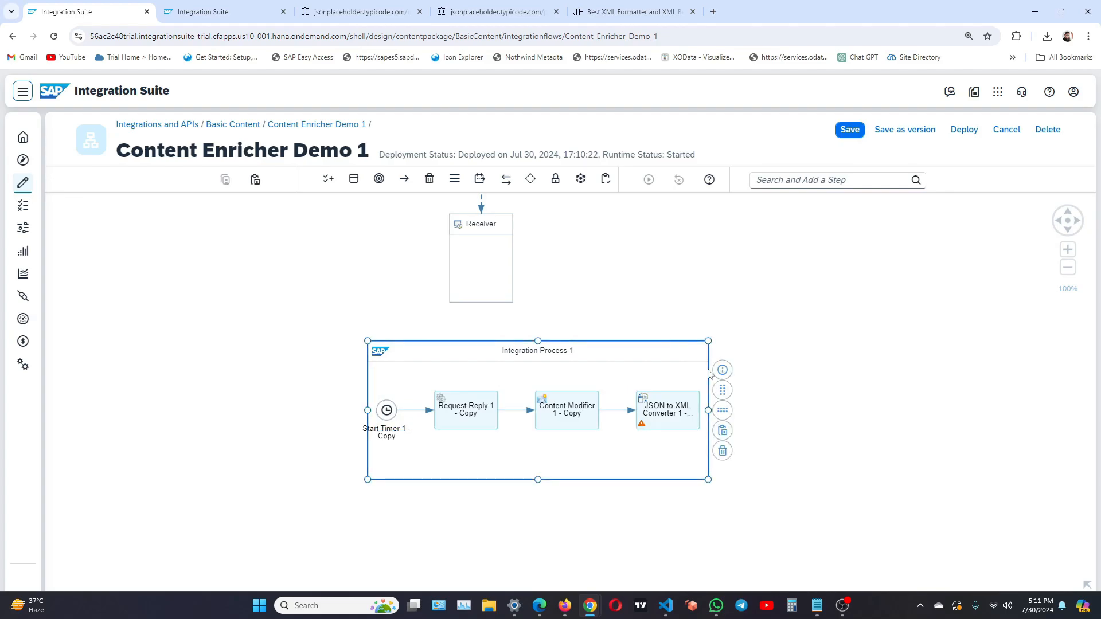
{"action": "left_click", "coordinate": [722, 410]}
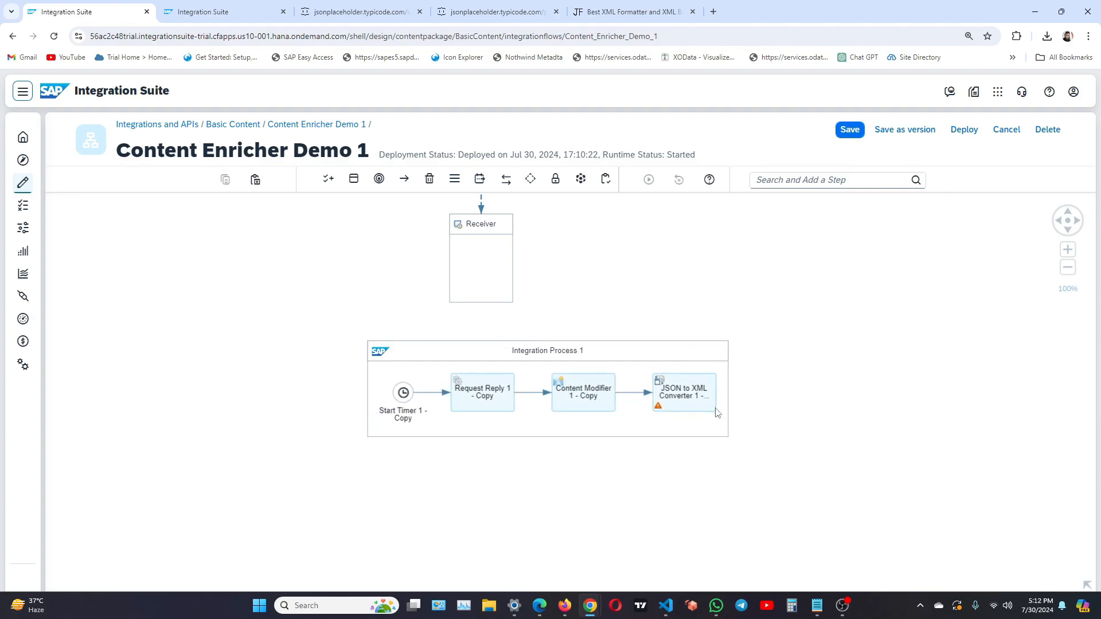
{"action": "left_click", "coordinate": [475, 418]}
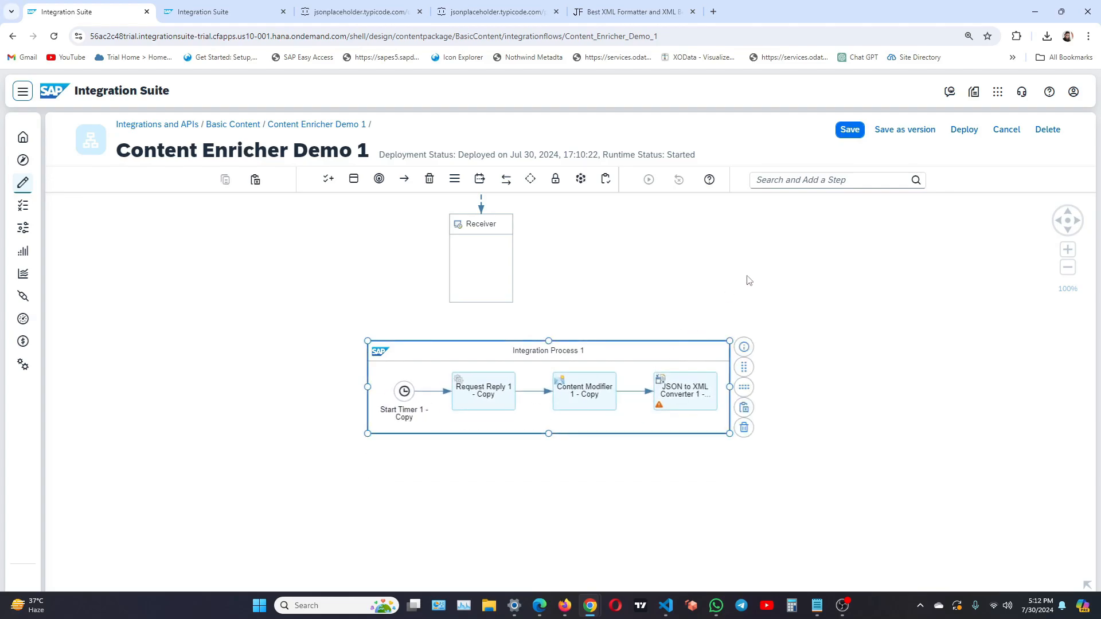
Step: Review the original Integration Process's general and processing properties, including its name and transaction handling
{"action": "left_click_drag", "start_coordinate": [749, 280], "coordinate": [749, 303]}
{"action": "left_click_drag", "start_coordinate": [862, 285], "coordinate": [862, 477]}
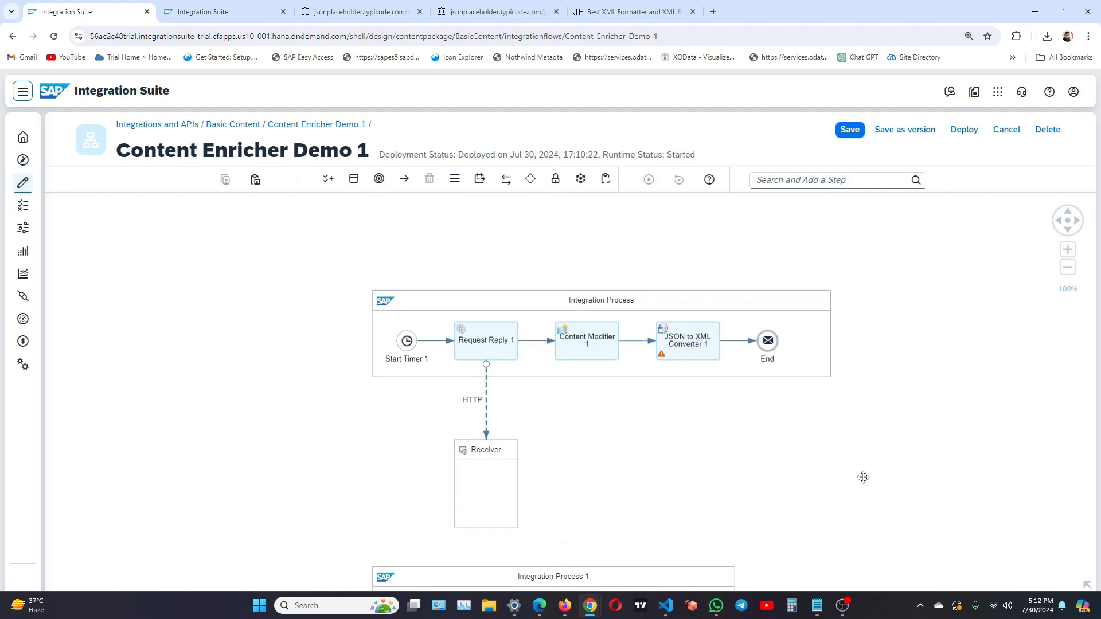
{"action": "left_click", "coordinate": [635, 310]}
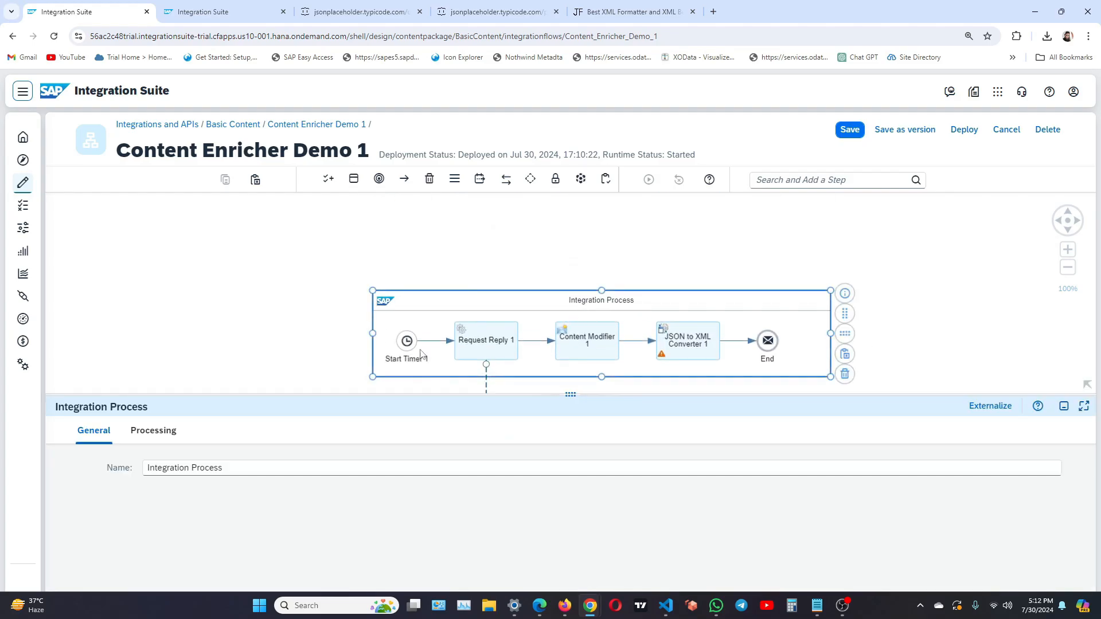
{"action": "left_click", "coordinate": [153, 431]}
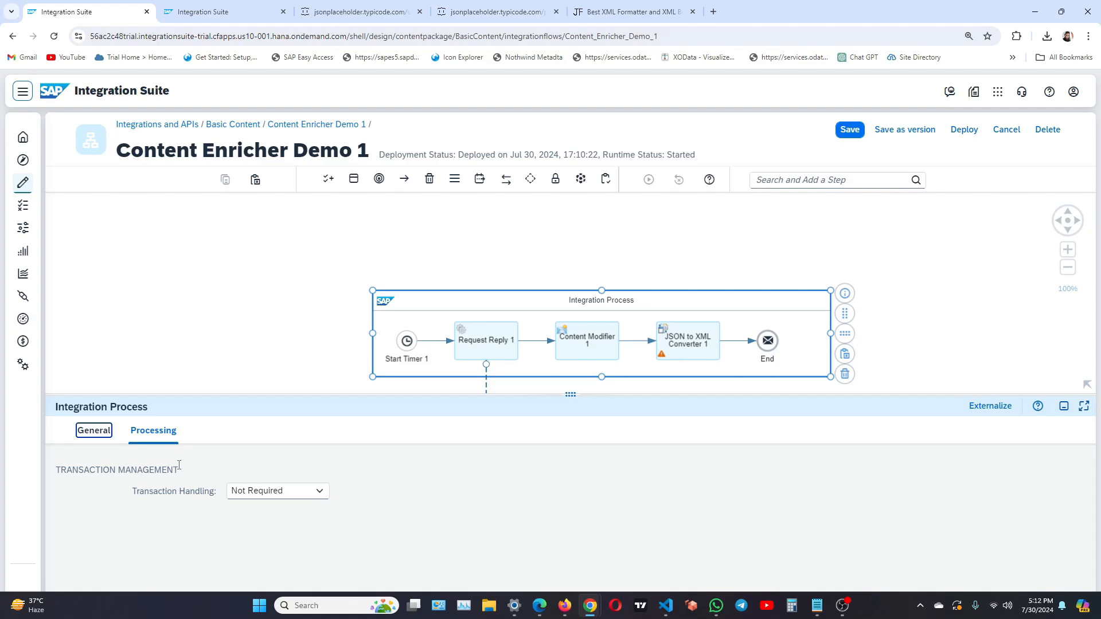
{"action": "left_click", "coordinate": [92, 431]}
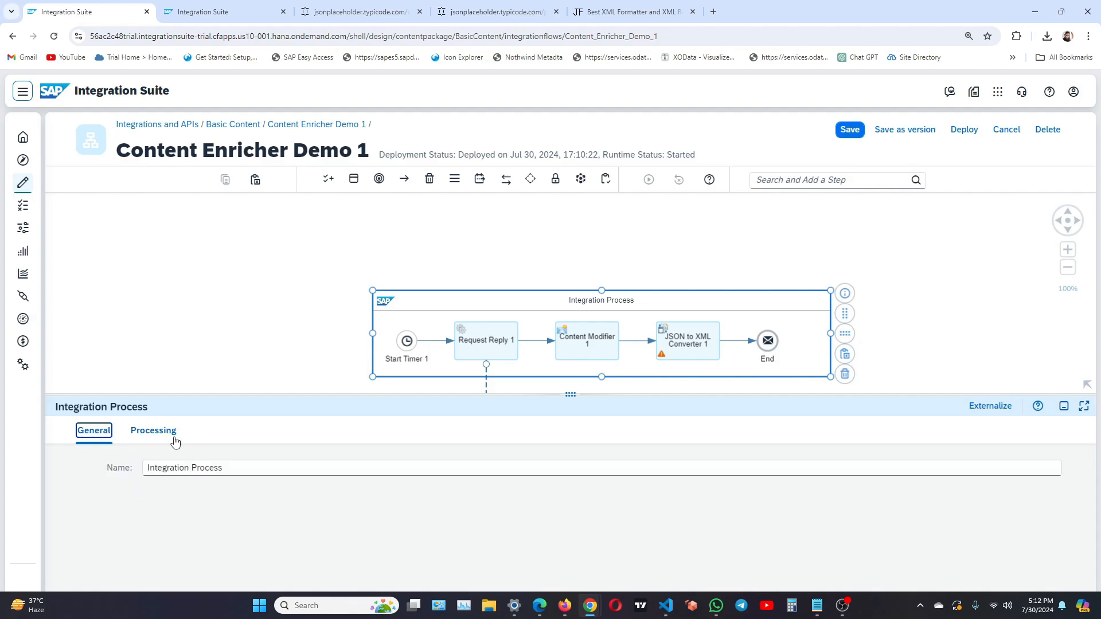
Step: Rename the original process containing the End event as "Integration Process - Users"
{"action": "left_click", "coordinate": [234, 474]}
{"action": "type", "text": "- Users"}
{"action": "left_click", "coordinate": [902, 281]}
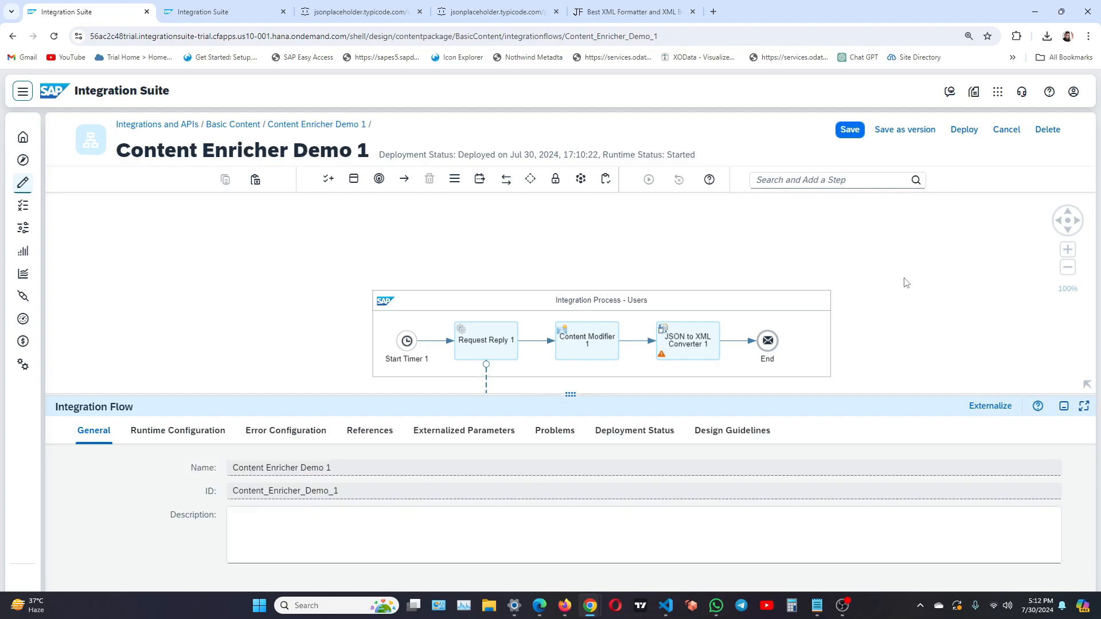
Step: Rename Integration Process 1, which holds the copied steps, as "Integration Process Posts"
{"action": "scroll", "coordinate": [934, 295], "scroll_direction": "down", "scroll_amount": 5}
{"action": "scroll", "coordinate": [885, 269], "scroll_direction": "down", "scroll_amount": 3}
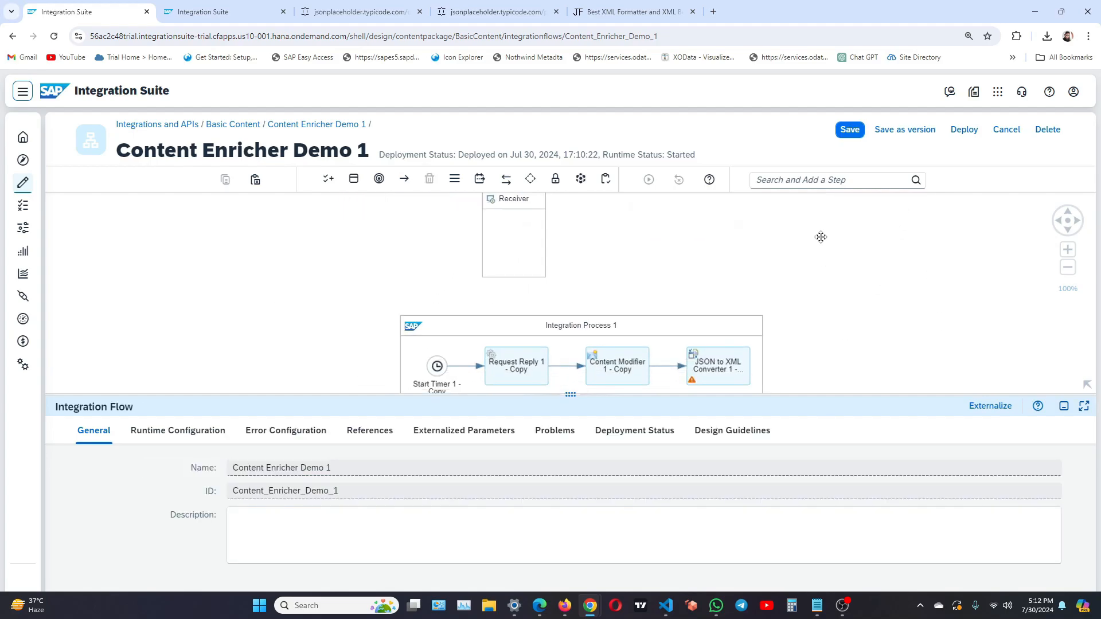
{"action": "left_click", "coordinate": [602, 339]}
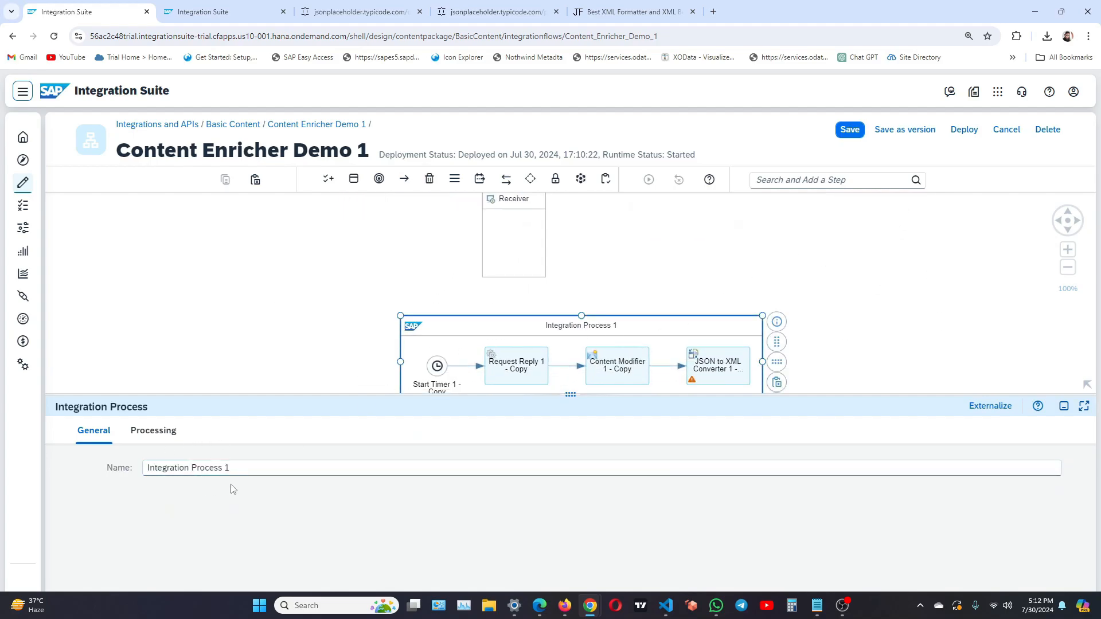
{"action": "key", "text": "BackSpace"}
{"action": "type", "text": "Posts"}
{"action": "left_click", "coordinate": [233, 351]}
{"action": "left_click", "coordinate": [493, 11]}
{"action": "left_click", "coordinate": [246, 37]}
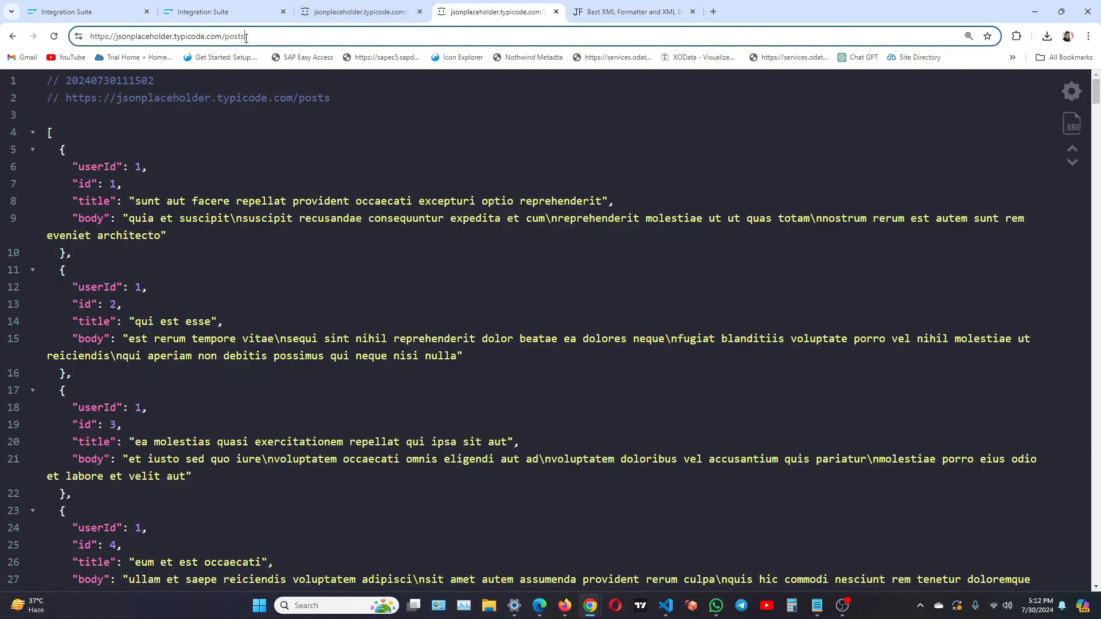
{"action": "key", "text": "ctrl+a"}
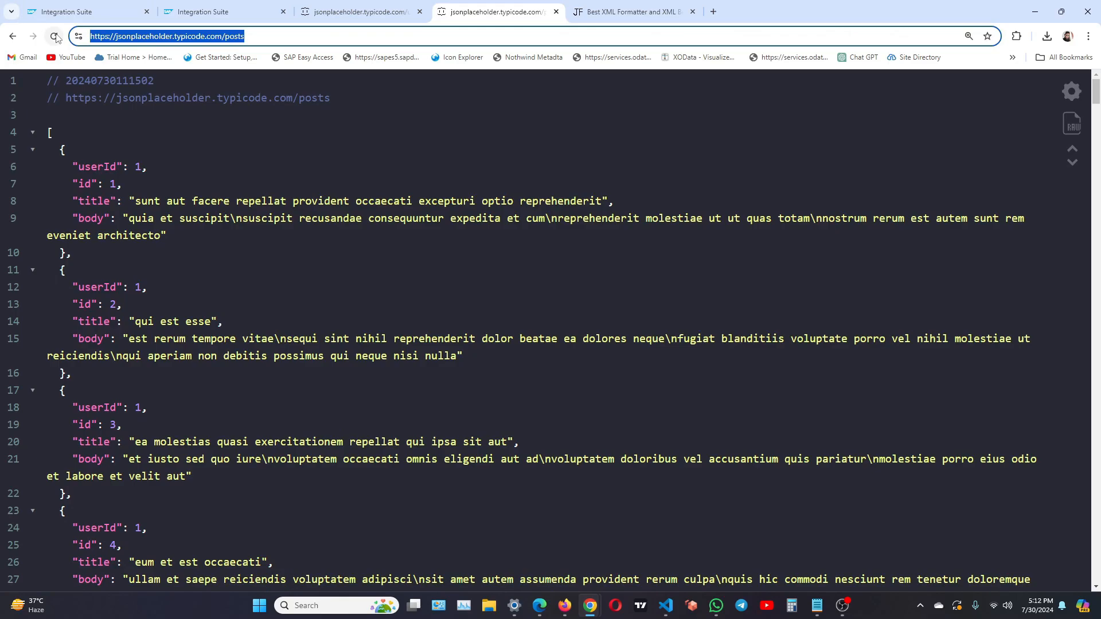
{"action": "left_click", "coordinate": [87, 12]}
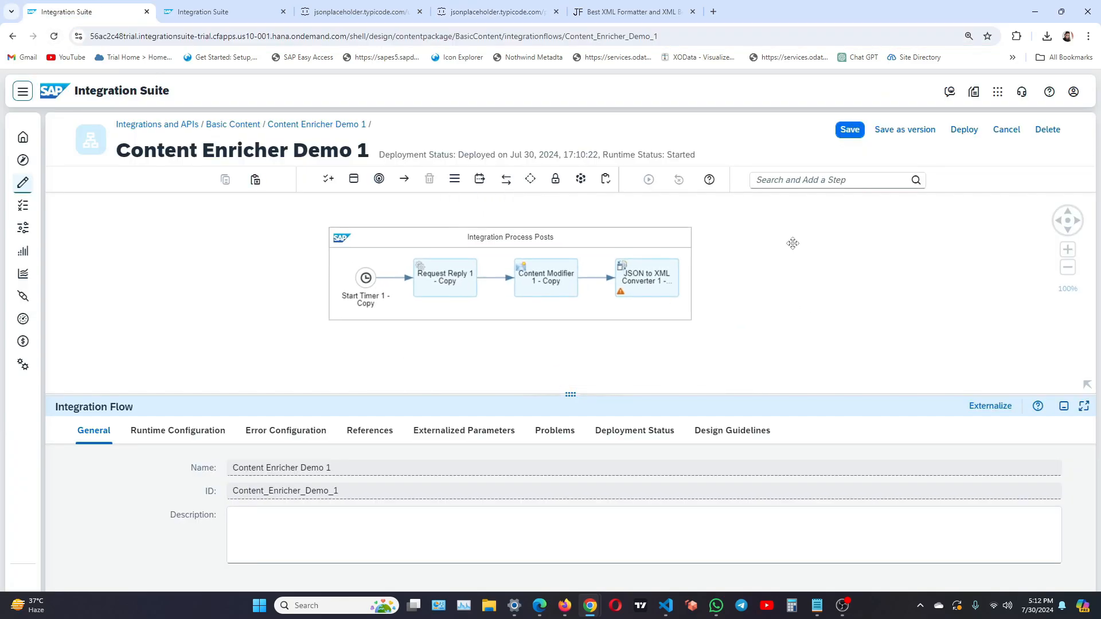
Step: Add a Receiver participant to the canvas below the Request Reply step of Integration Process Posts
{"action": "left_click_drag", "start_coordinate": [793, 244], "coordinate": [814, 229]}
{"action": "left_click", "coordinate": [487, 273]}
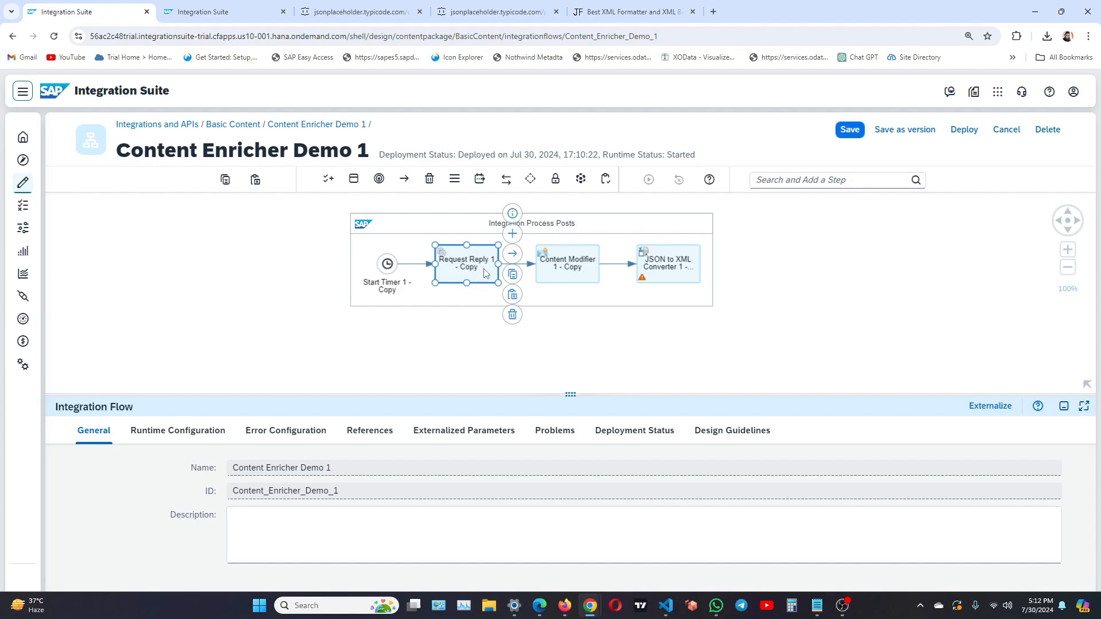
{"action": "left_click", "coordinate": [461, 363]}
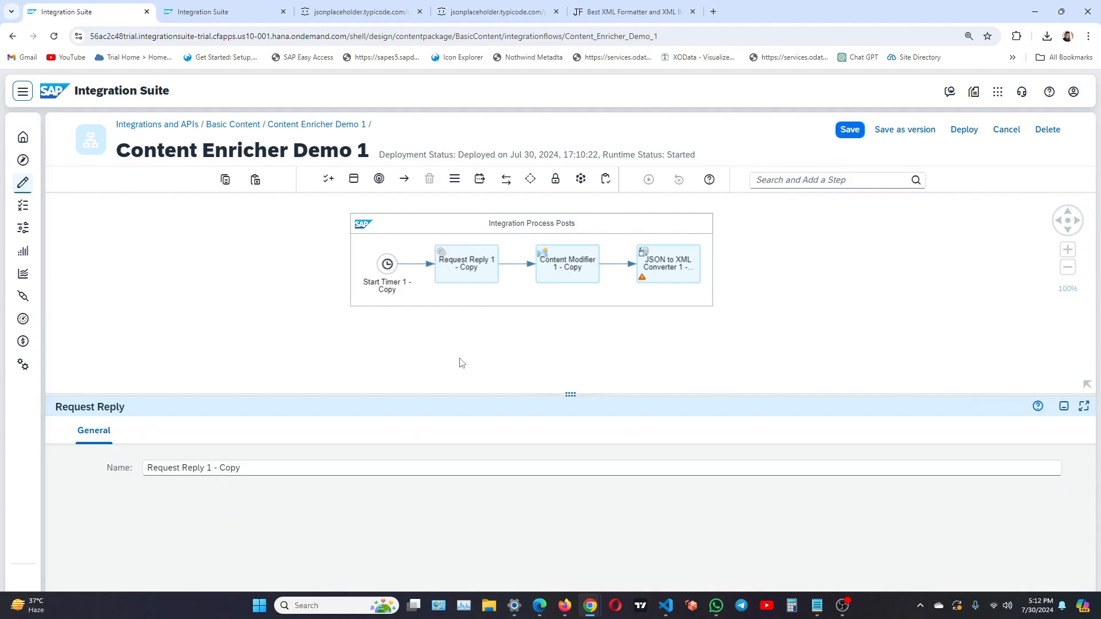
{"action": "left_click", "coordinate": [353, 180]}
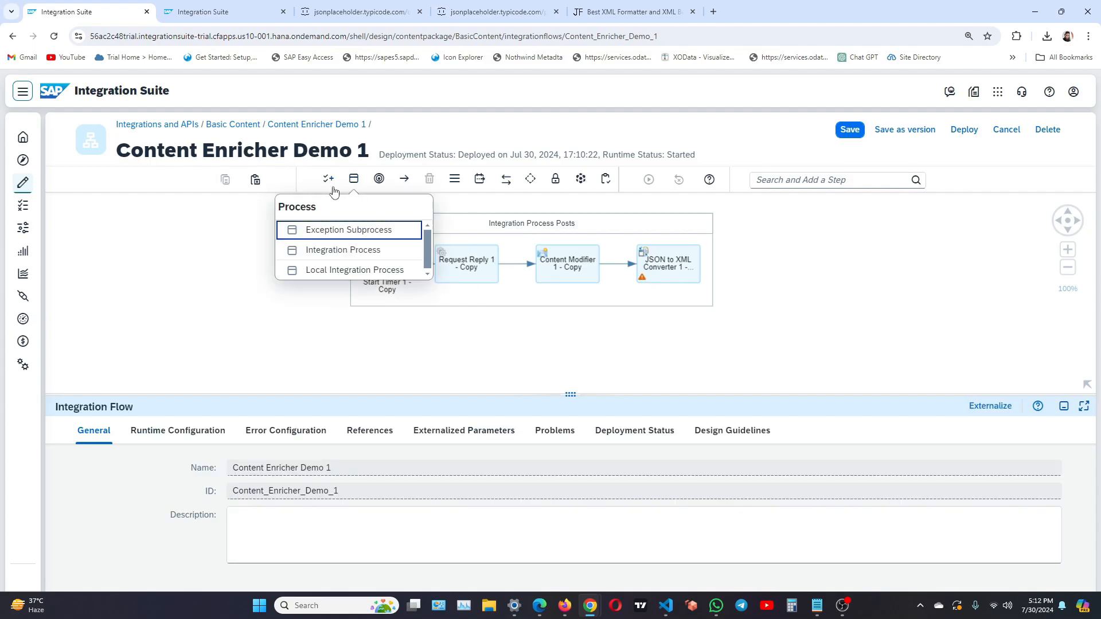
{"action": "left_click", "coordinate": [329, 181]}
{"action": "left_click", "coordinate": [298, 230]}
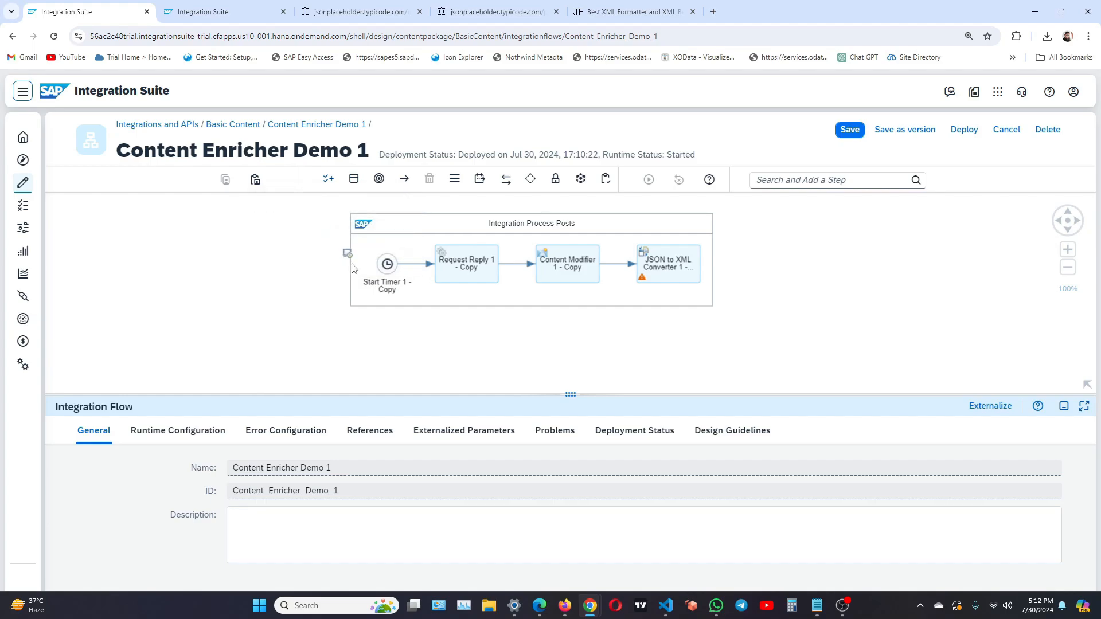
{"action": "left_click", "coordinate": [465, 373]}
Step: Connect the Request Reply step of Integration Process Posts to Receiver1 using the HTTP adapter
{"action": "left_click", "coordinate": [466, 238]}
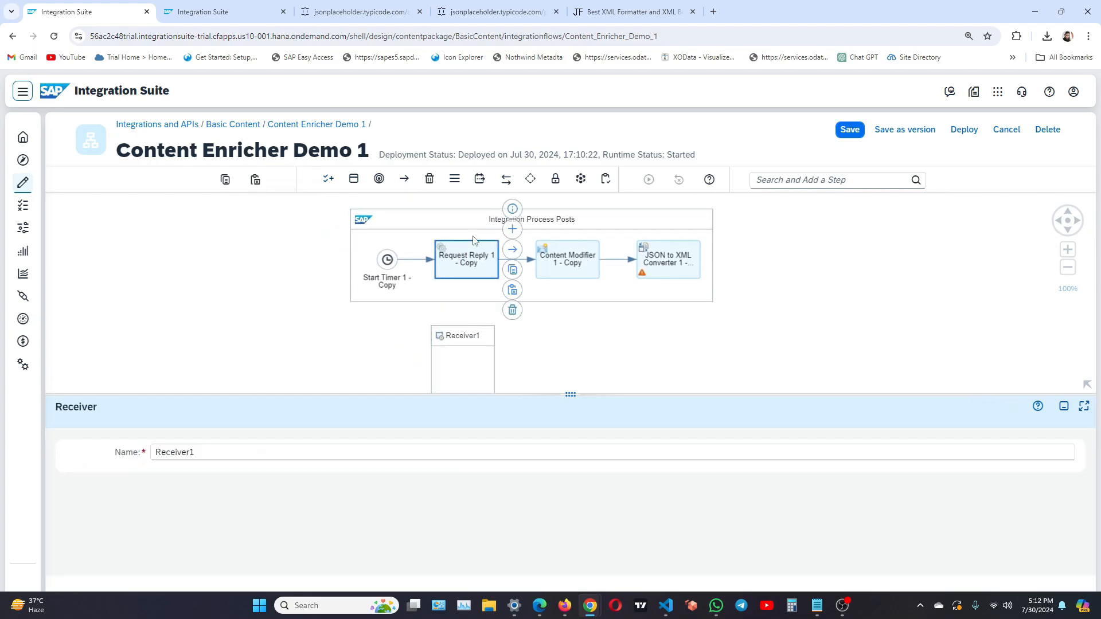
{"action": "left_click_drag", "start_coordinate": [509, 260], "coordinate": [470, 342]}
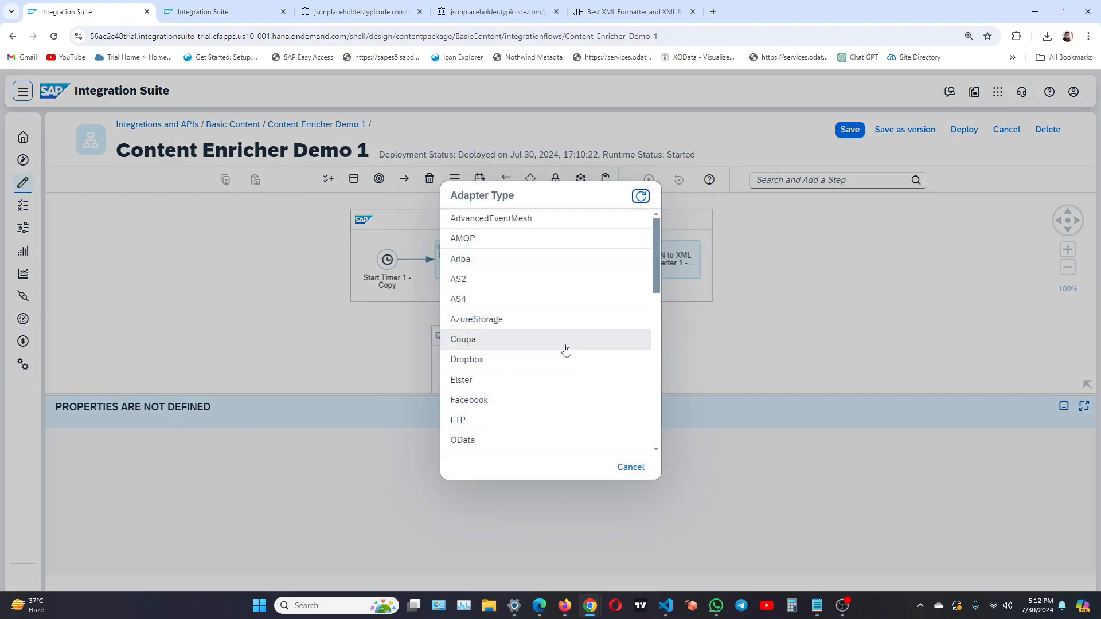
{"action": "scroll", "coordinate": [550, 338], "scroll_direction": "down", "scroll_amount": 5}
{"action": "scroll", "coordinate": [491, 367], "scroll_direction": "up", "scroll_amount": 3}
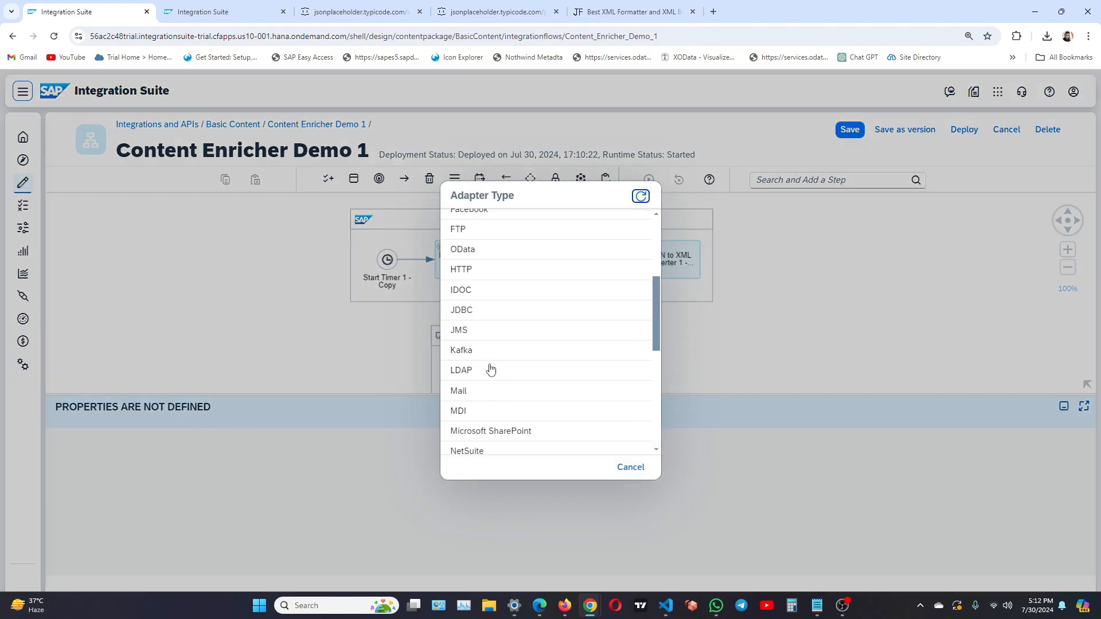
{"action": "left_click", "coordinate": [523, 277]}
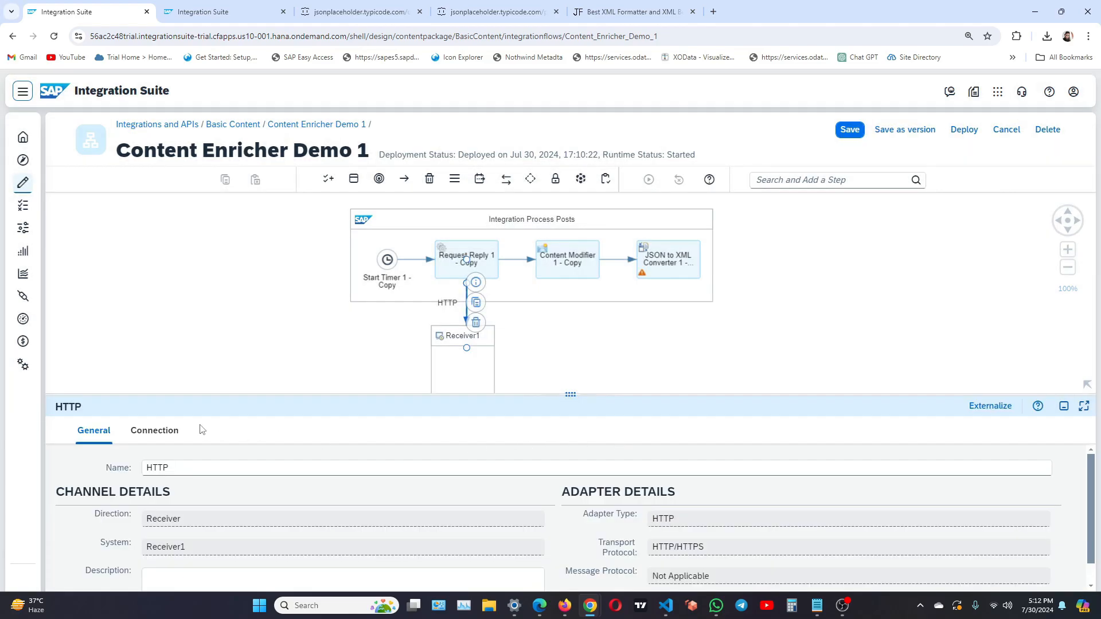
{"action": "left_click", "coordinate": [155, 430]}
{"action": "left_click", "coordinate": [278, 489]}
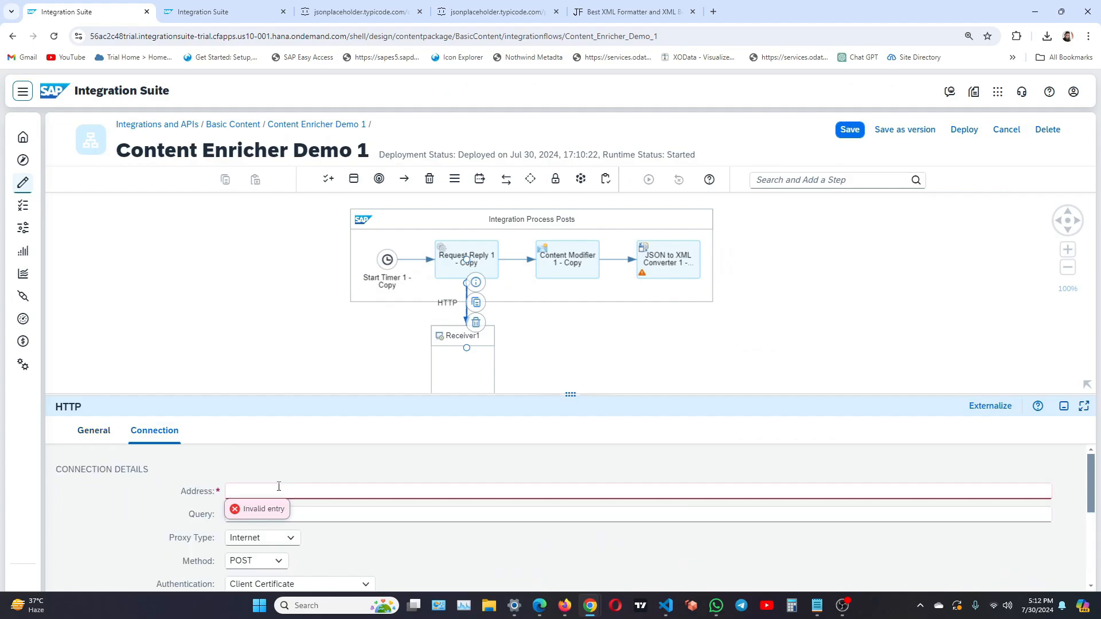
{"action": "key", "text": "ctrl+v"}
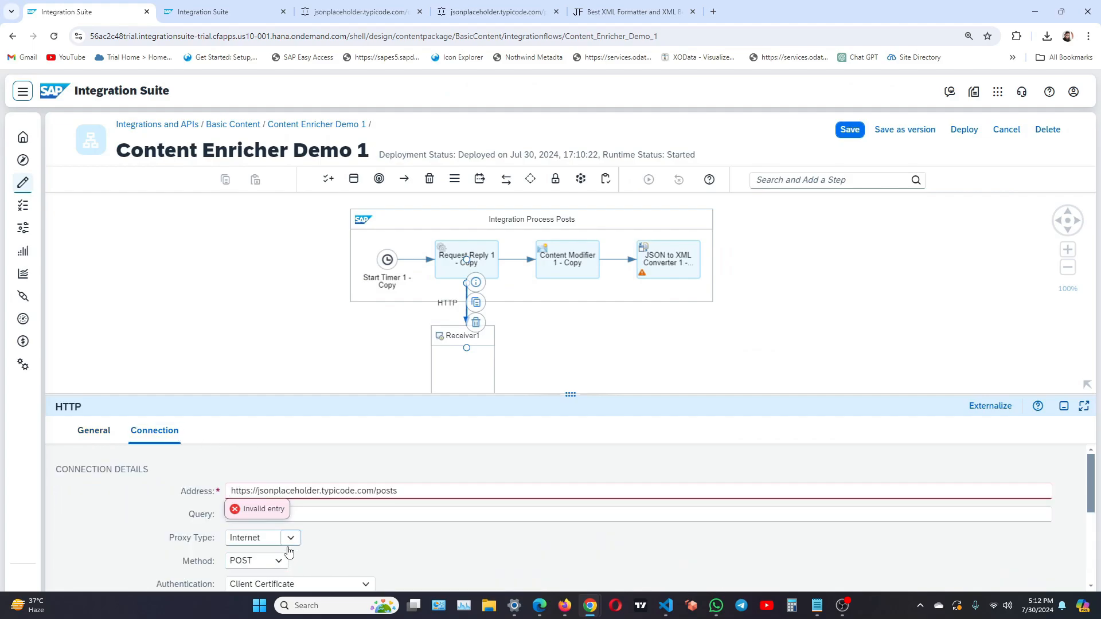
{"action": "left_click", "coordinate": [277, 561]}
{"action": "left_click", "coordinate": [267, 441]}
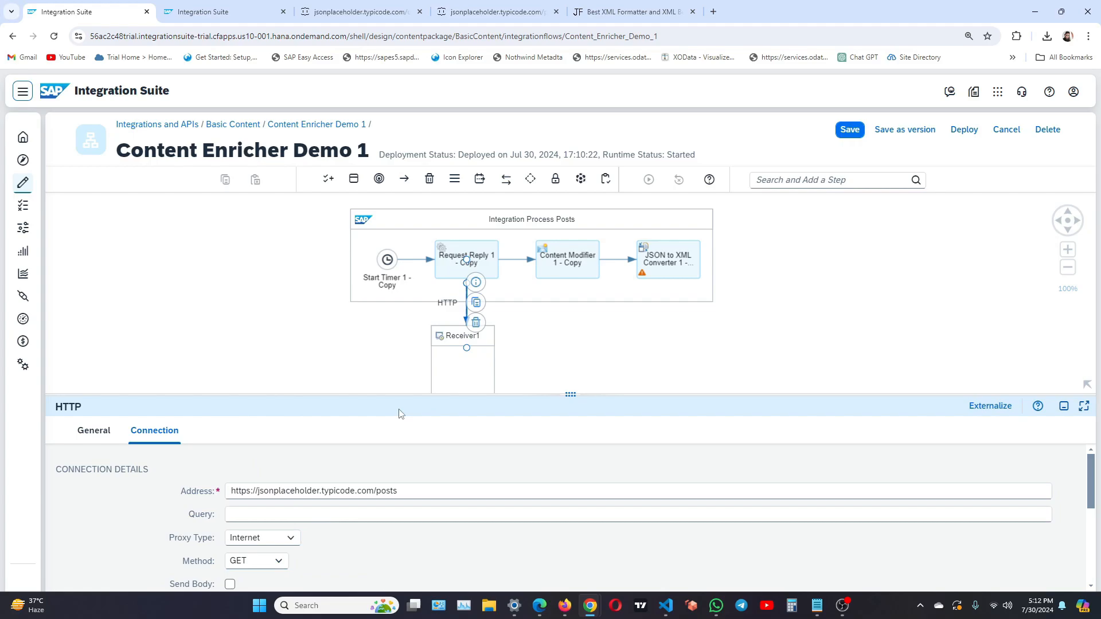
{"action": "left_click", "coordinate": [641, 348]}
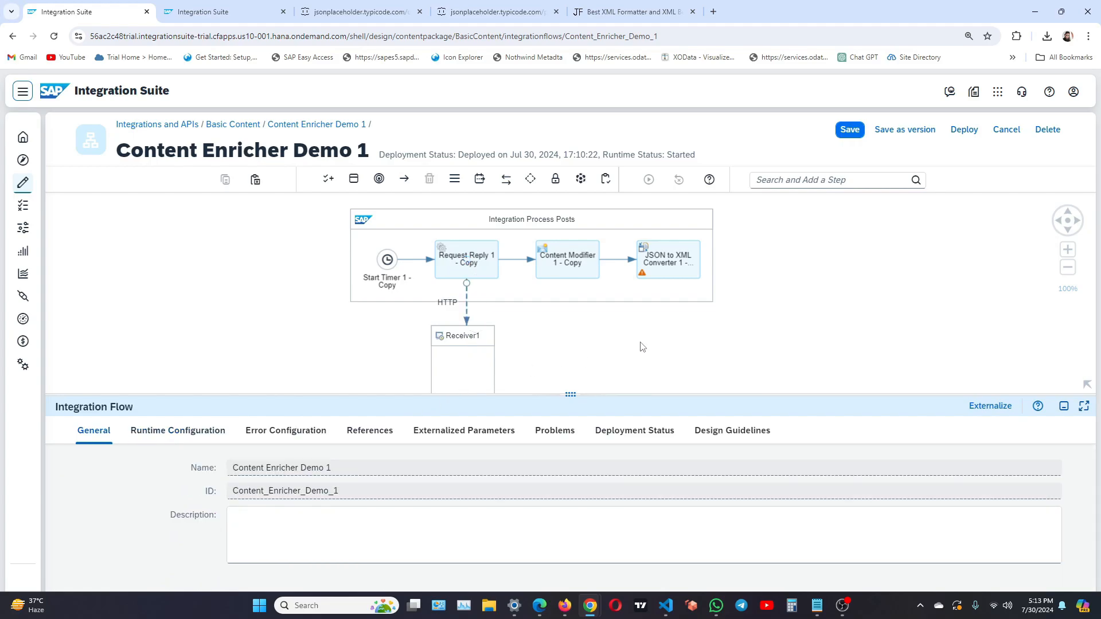
Step: Replace "users" with "post" in the message body of the Posts process's Content Modifier, then check its JSON to XML Converter
{"action": "left_click", "coordinate": [578, 250]}
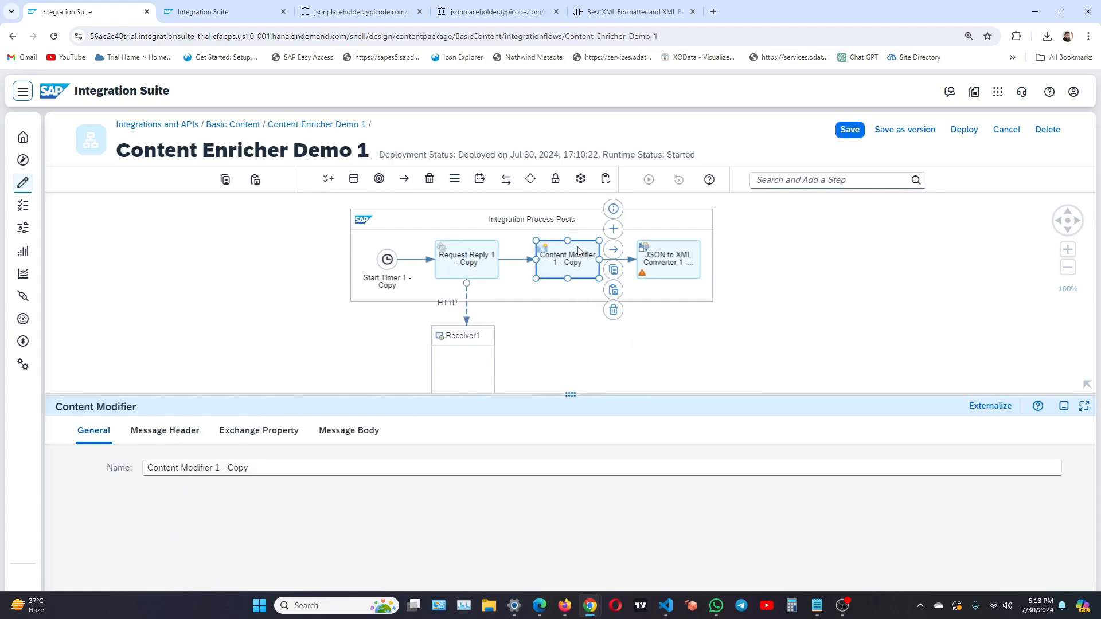
{"action": "left_click", "coordinate": [347, 431]}
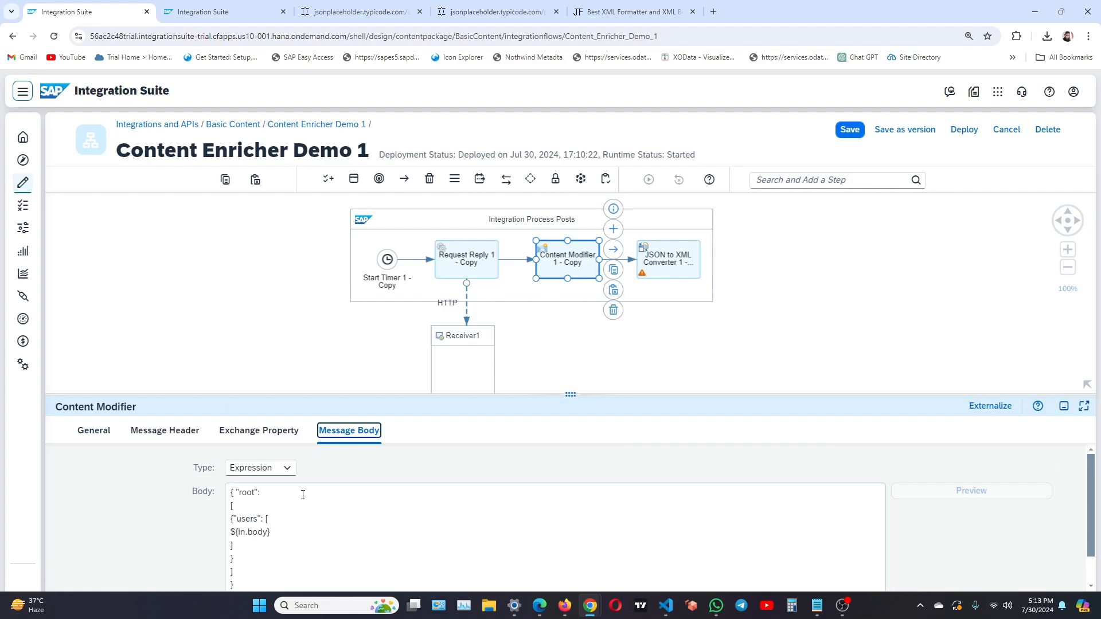
{"action": "double_click", "coordinate": [253, 519]}
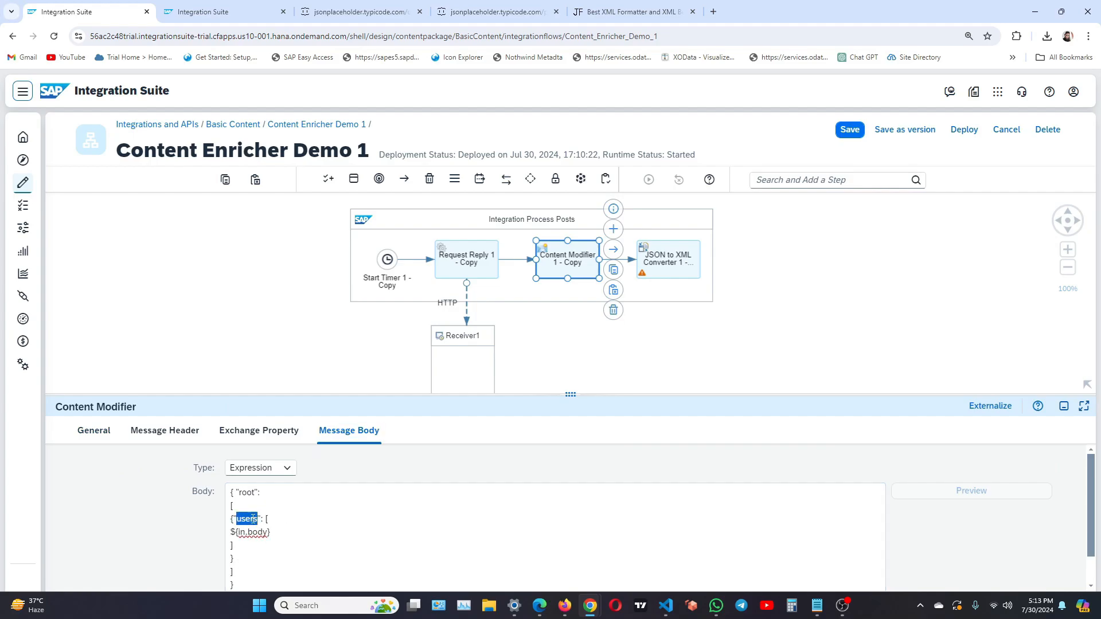
{"action": "type", "text": "post"}
{"action": "left_click", "coordinate": [593, 339]}
{"action": "left_click", "coordinate": [673, 275]}
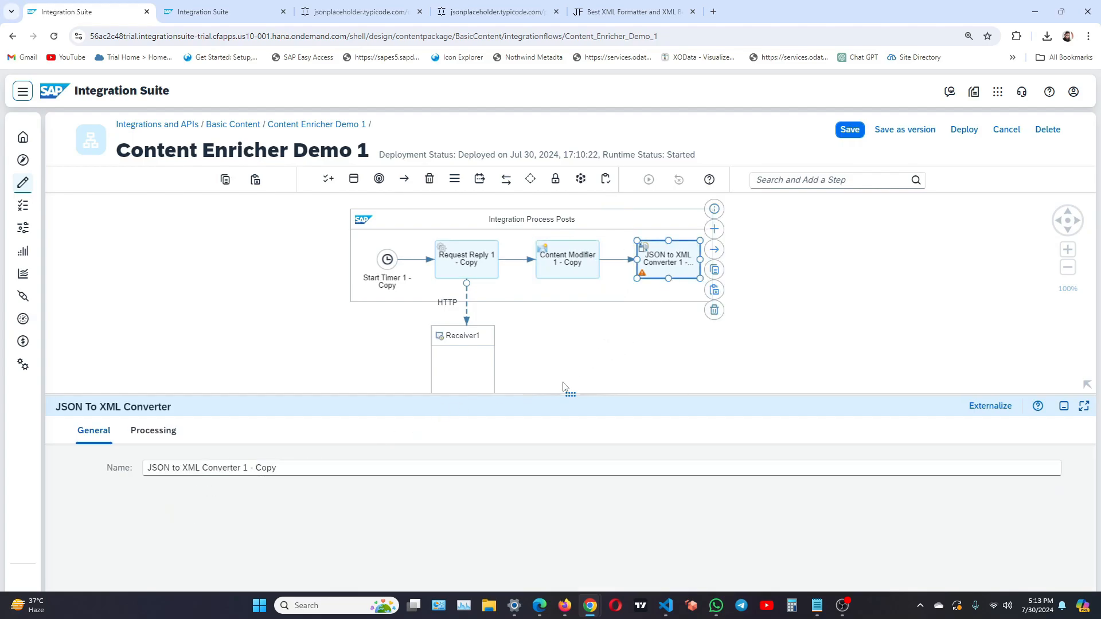
{"action": "left_click", "coordinate": [630, 340]}
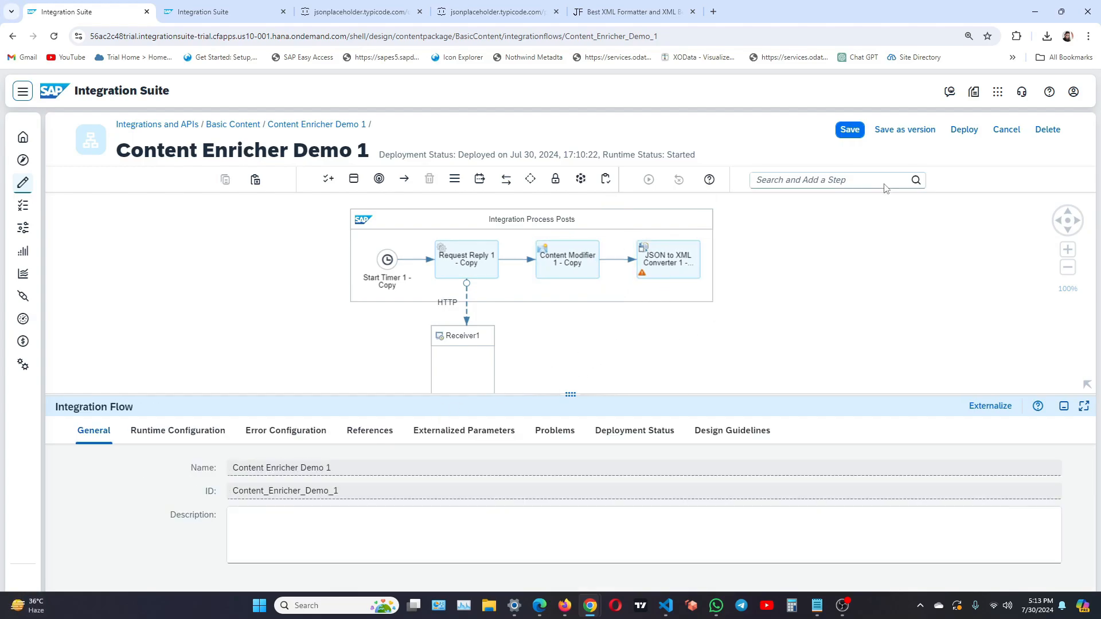
Step: Save and deploy Content Enricher Demo 1 on the Cloud Integration runtime profile and acknowledge the deployment
{"action": "left_click_drag", "start_coordinate": [838, 306], "coordinate": [802, 354]}
{"action": "left_click_drag", "start_coordinate": [836, 302], "coordinate": [794, 277]}
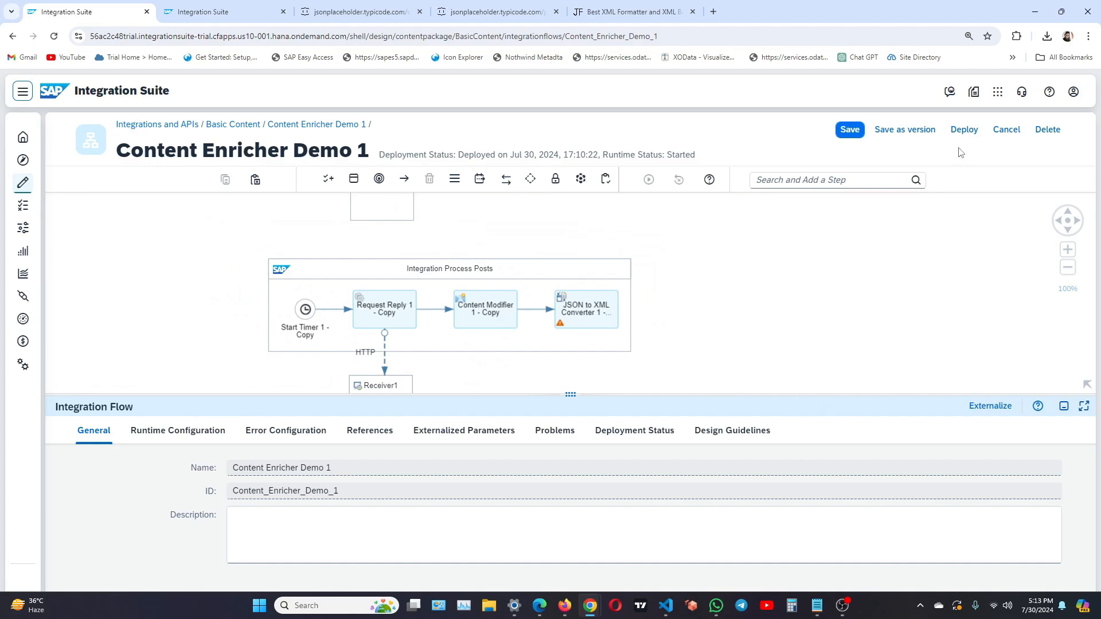
{"action": "left_click", "coordinate": [964, 129]}
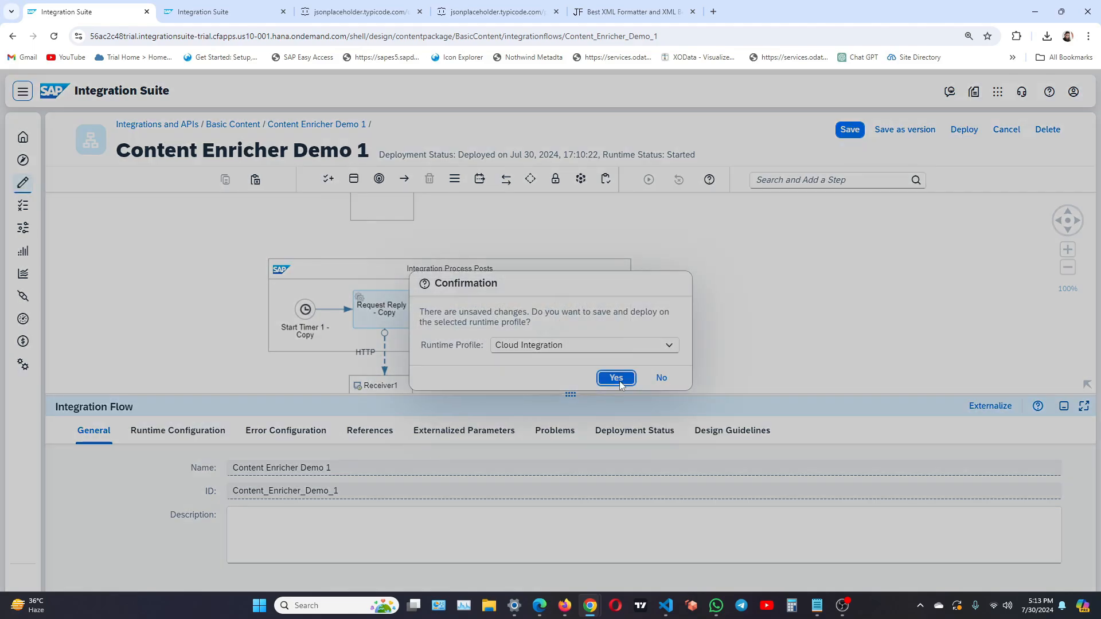
{"action": "left_click", "coordinate": [616, 377]}
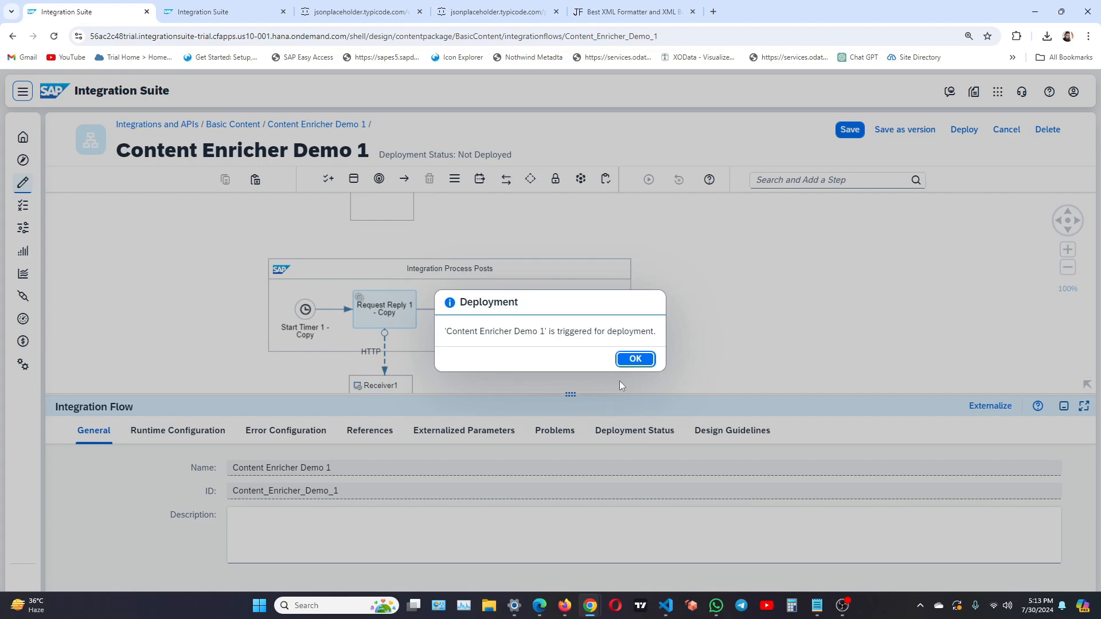
{"action": "left_click", "coordinate": [635, 359]}
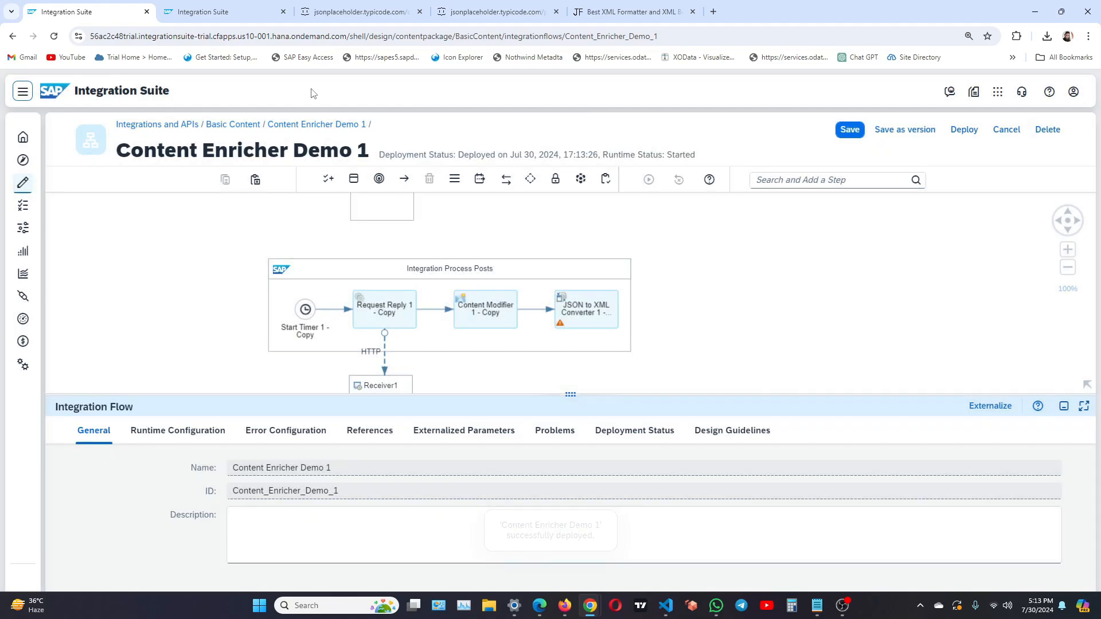
Step: Refresh the deployed integration content and open message processing monitoring for Content Enricher Demo 1
{"action": "left_click", "coordinate": [207, 12]}
{"action": "left_click", "coordinate": [291, 125]}
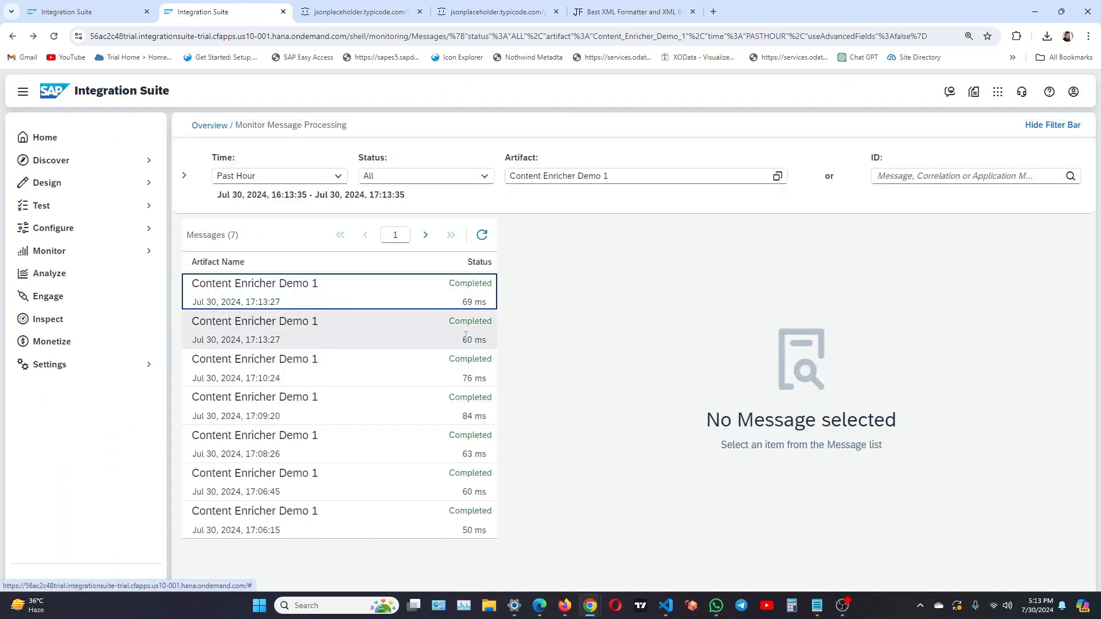
{"action": "key", "text": "alt+Left"}
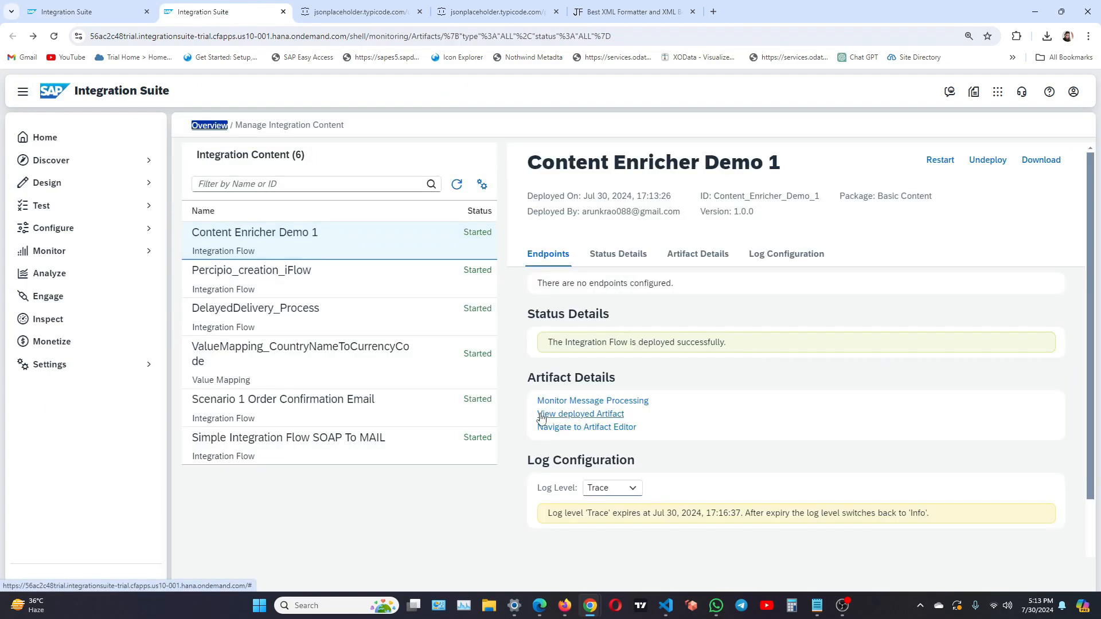
{"action": "left_click", "coordinate": [457, 184]}
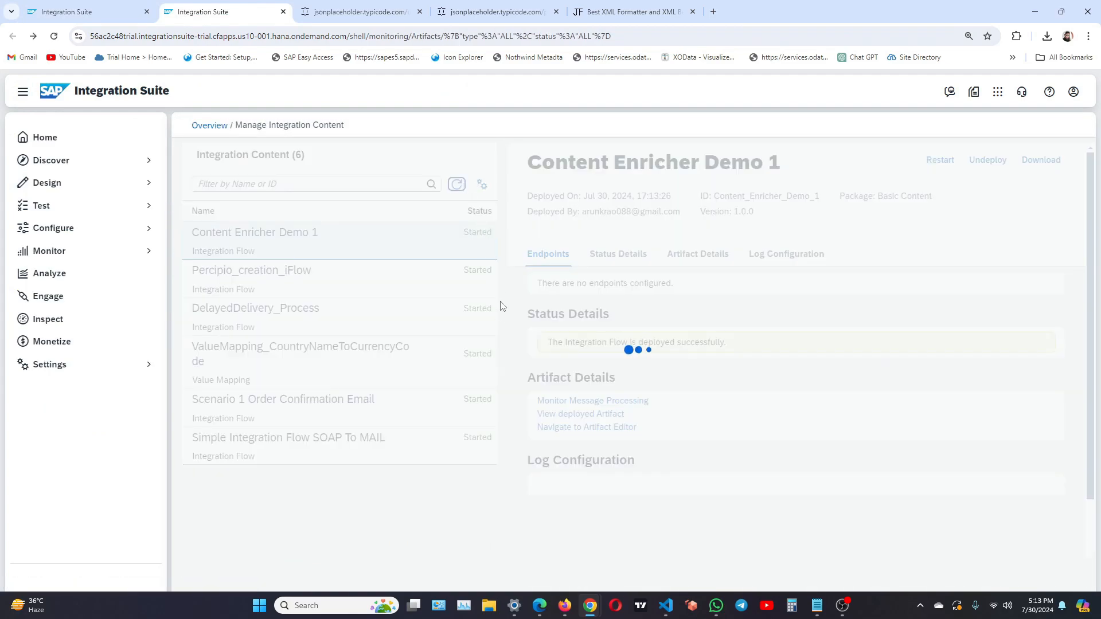
{"action": "left_click", "coordinate": [645, 403]}
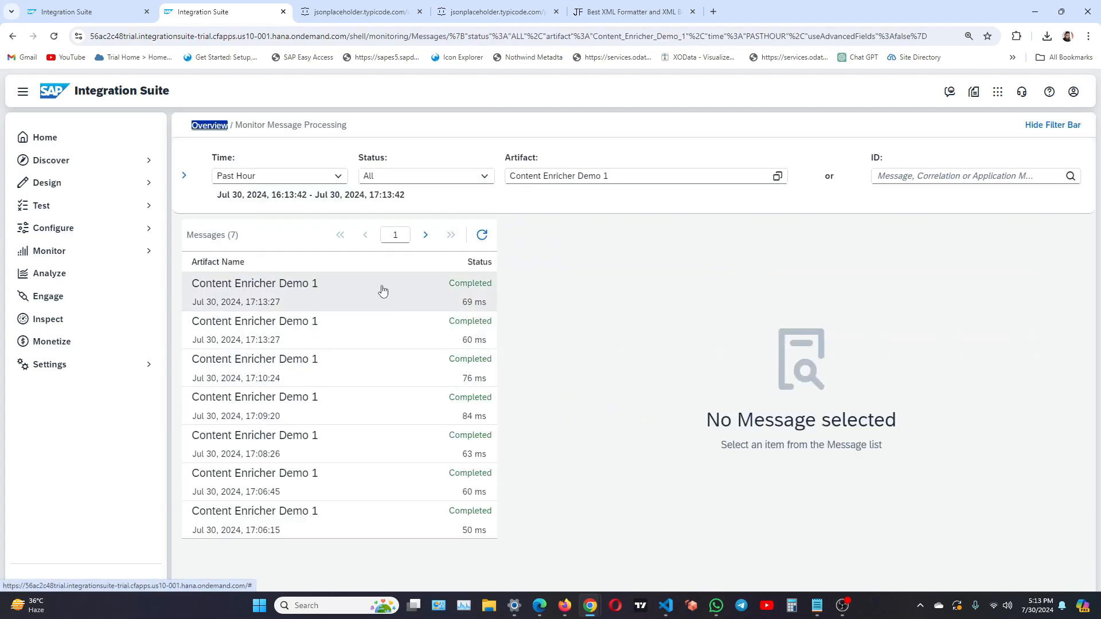
Step: Open the trace run of the 17:13:27 message with the 60 ms processing time and display its message content view
{"action": "left_click", "coordinate": [369, 337]}
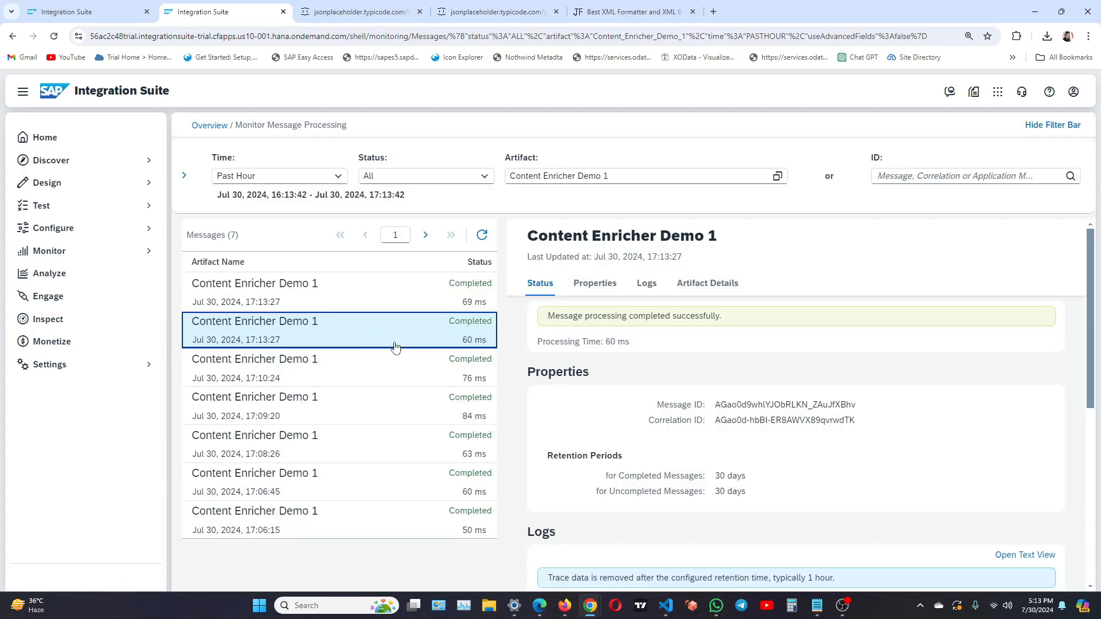
{"action": "triple_click", "coordinate": [799, 474]}
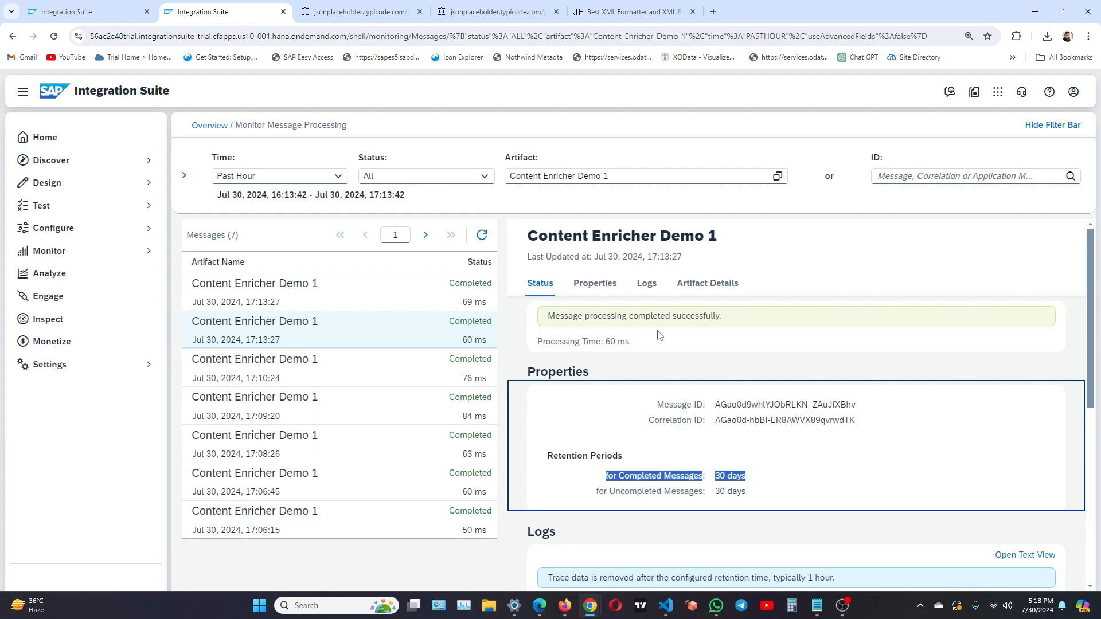
{"action": "left_click", "coordinate": [647, 283]}
{"action": "left_click", "coordinate": [718, 402]}
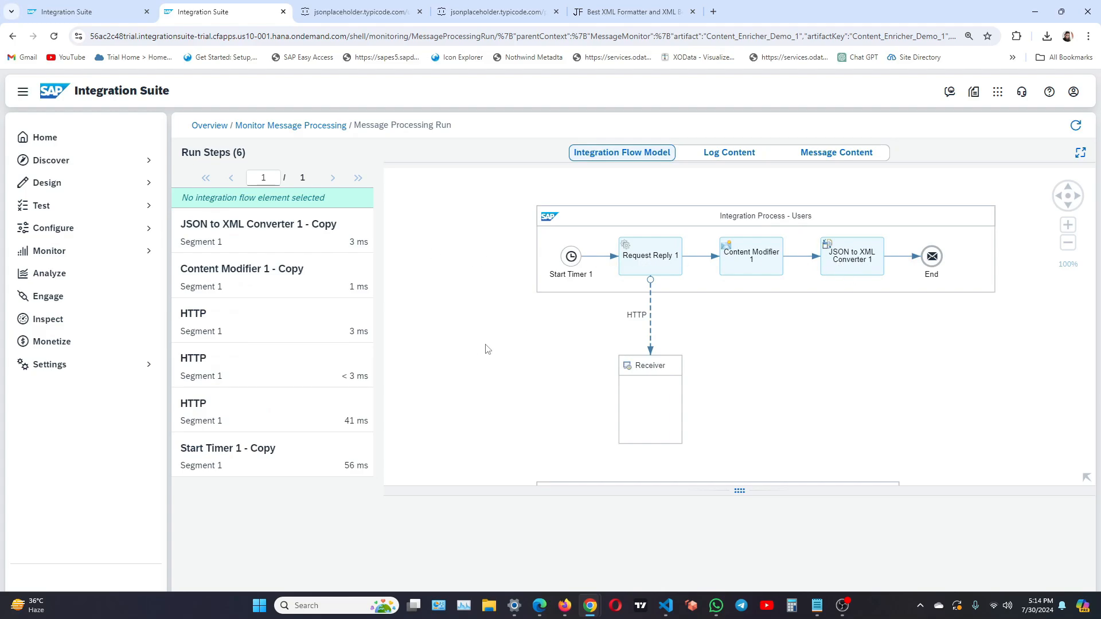
{"action": "left_click", "coordinate": [857, 162]}
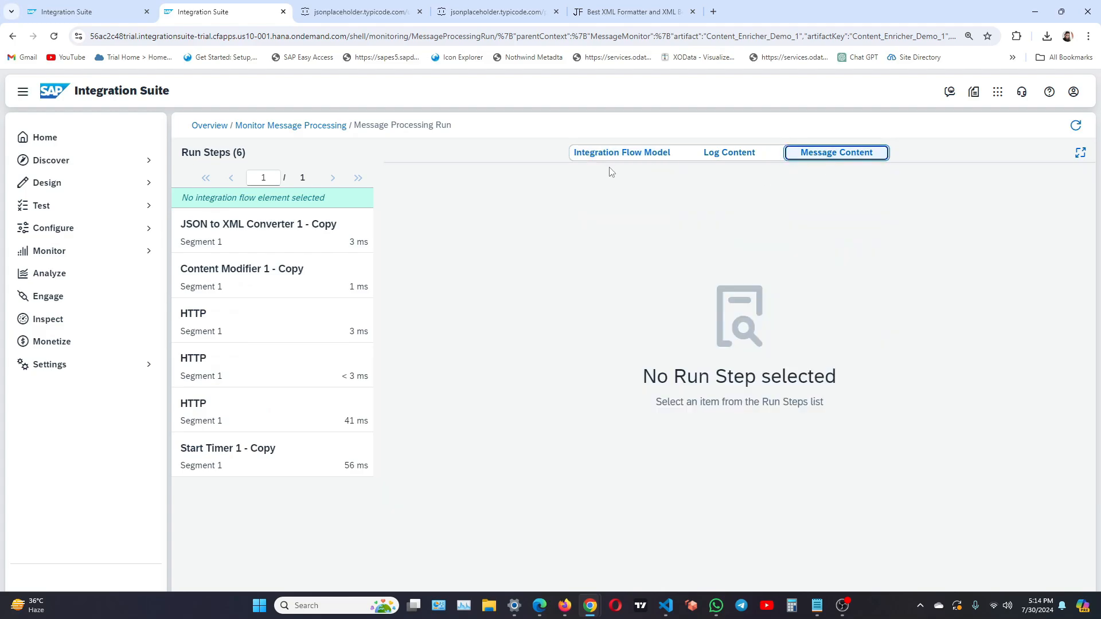
Step: Examine the payload entering the "JSON to XML Converter 1 - Copy" run step
{"action": "left_click", "coordinate": [331, 231]}
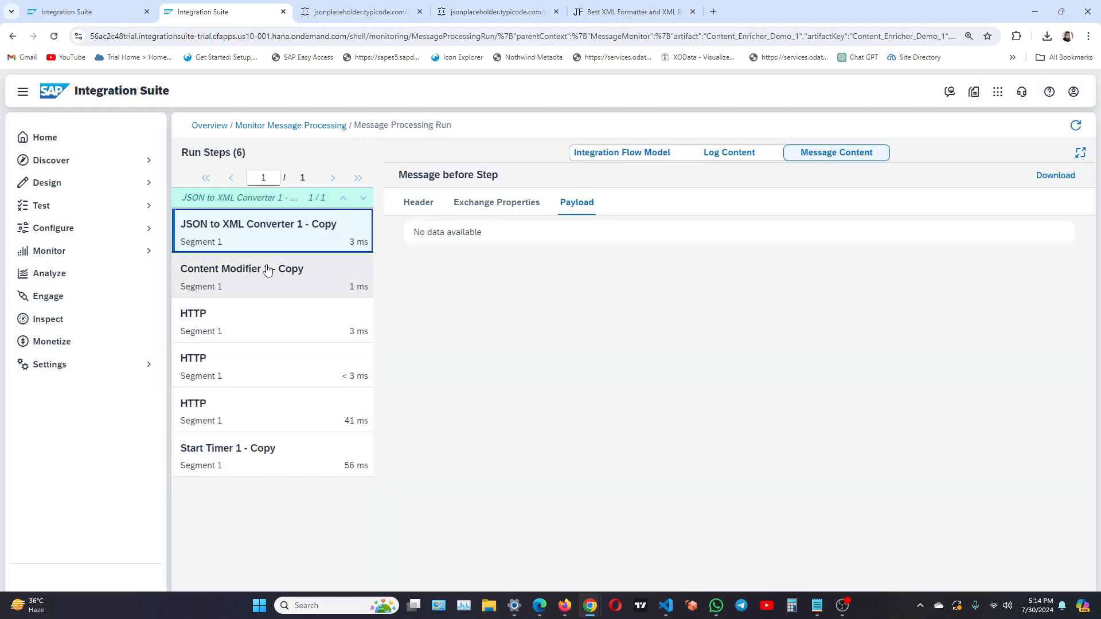
{"action": "left_click_drag", "start_coordinate": [572, 408], "coordinate": [580, 347]}
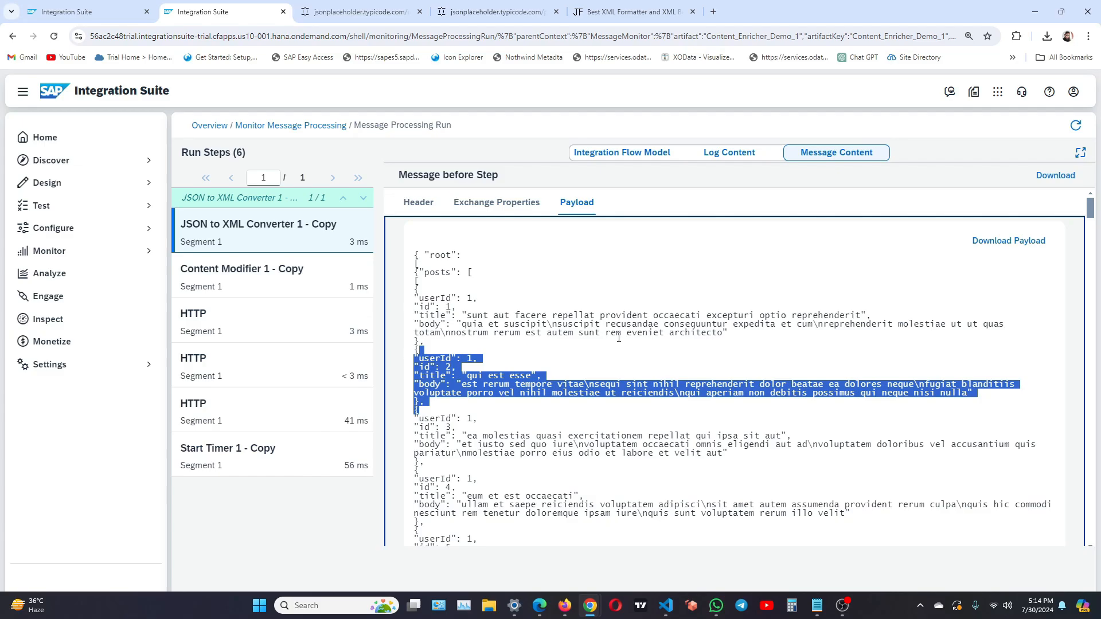
{"action": "left_click", "coordinate": [496, 274]}
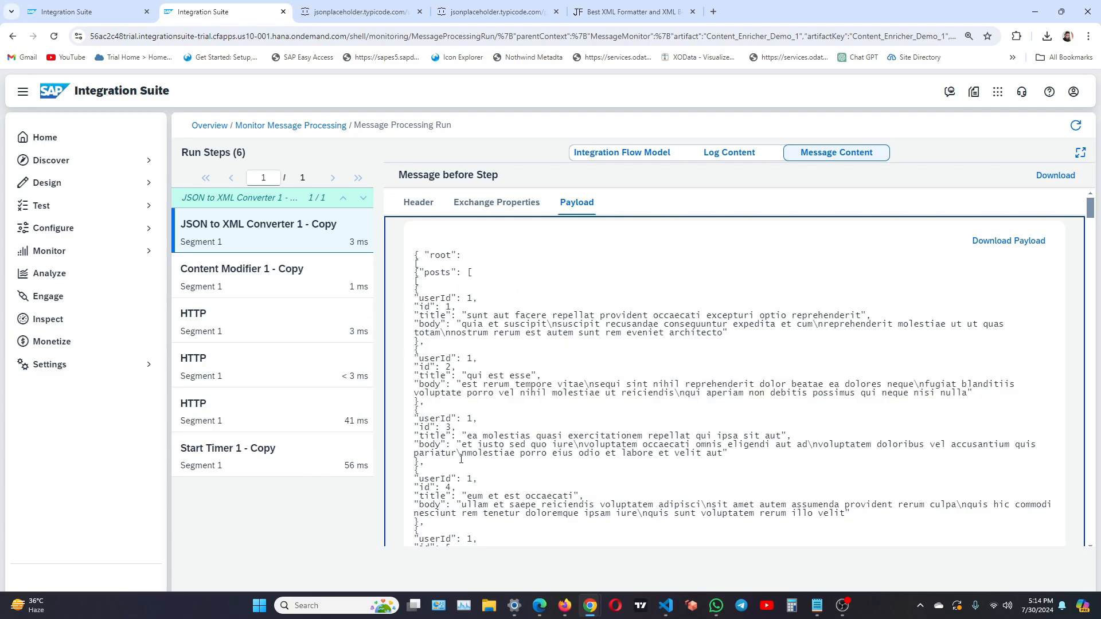
Step: Add an End Message event after the JSON to XML Converter in Integration Process Posts of Content Enricher Demo 1
{"action": "left_click", "coordinate": [123, 14]}
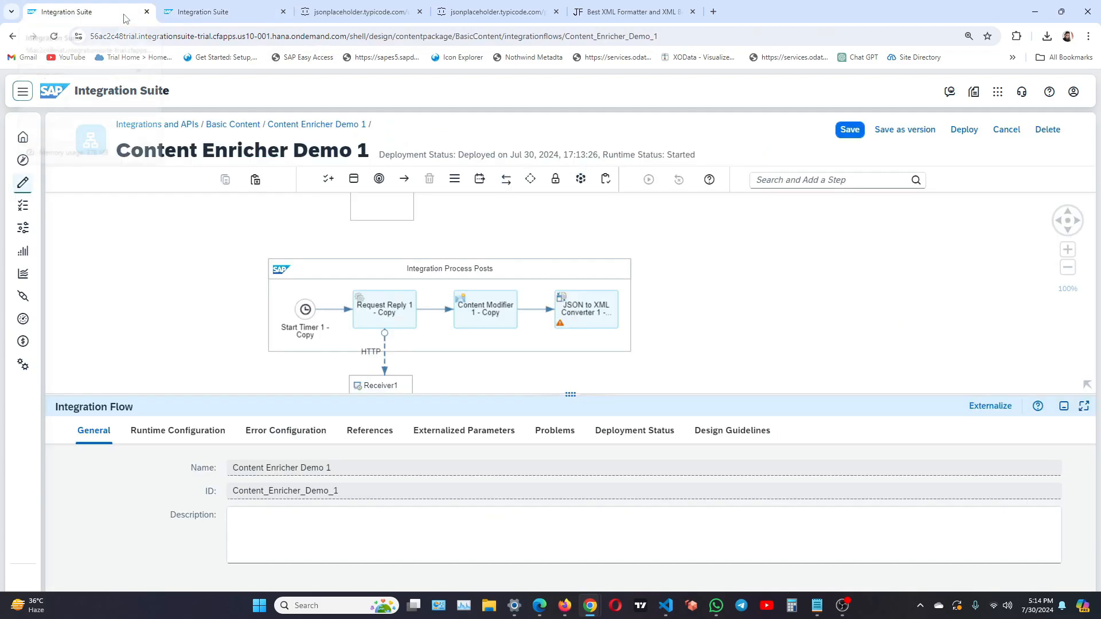
{"action": "left_click", "coordinate": [616, 315]}
{"action": "left_click", "coordinate": [632, 285]}
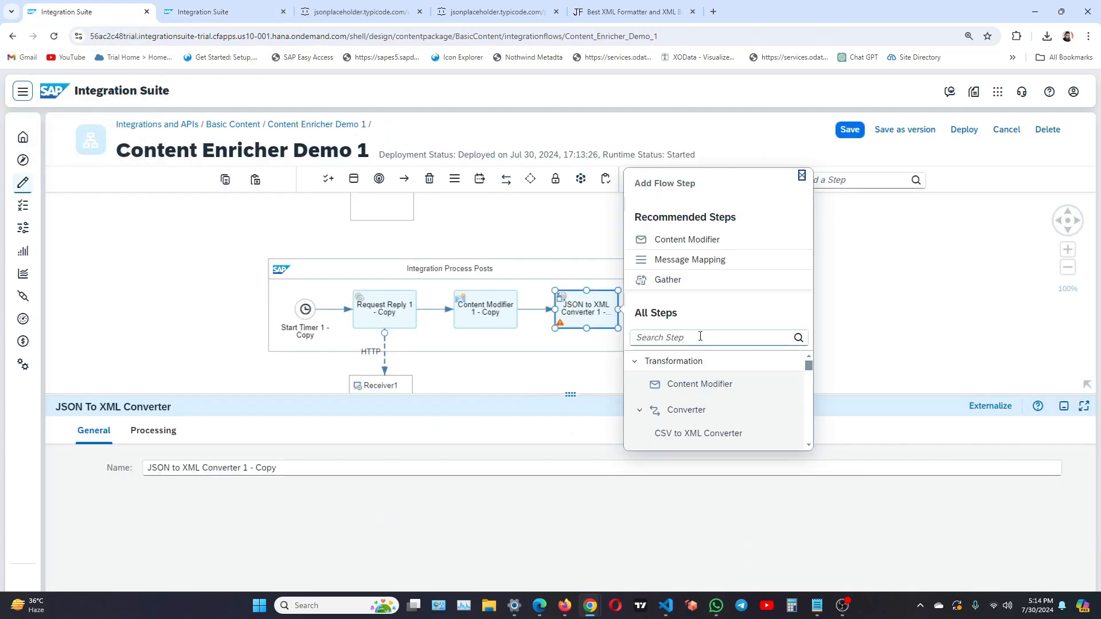
{"action": "left_click", "coordinate": [699, 338]}
{"action": "type", "text": "nd"}
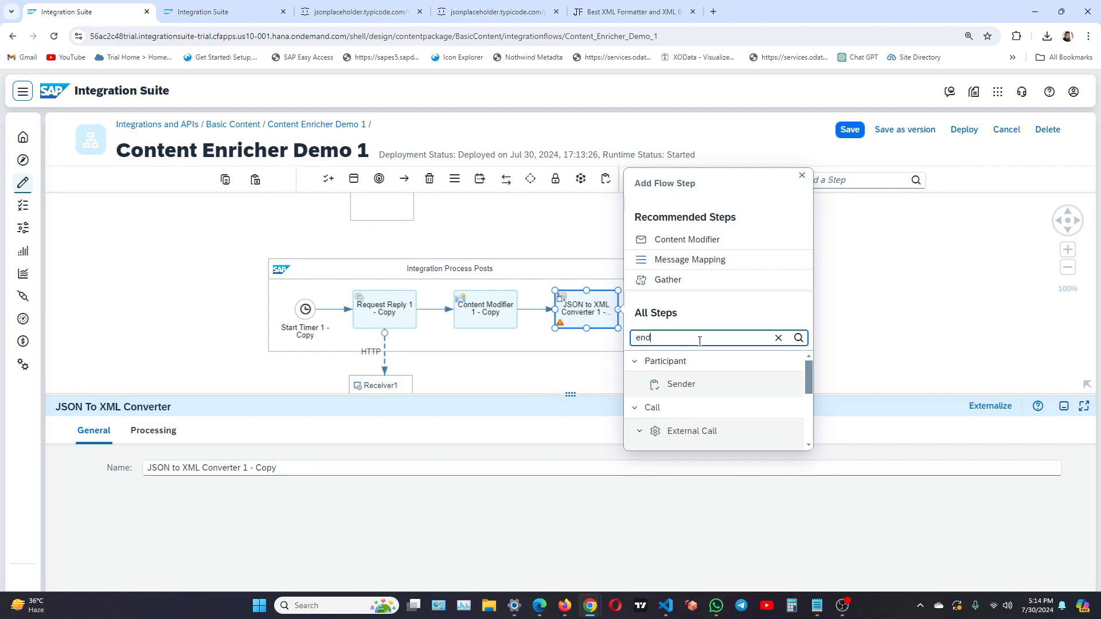
{"action": "type", "text": " m"}
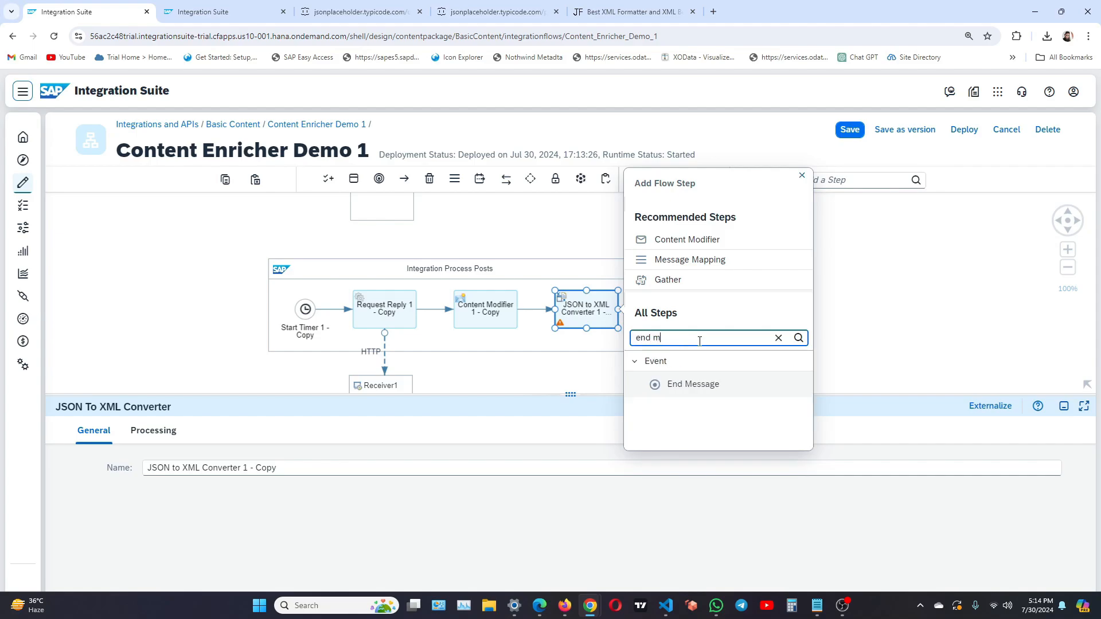
{"action": "left_click", "coordinate": [706, 385]}
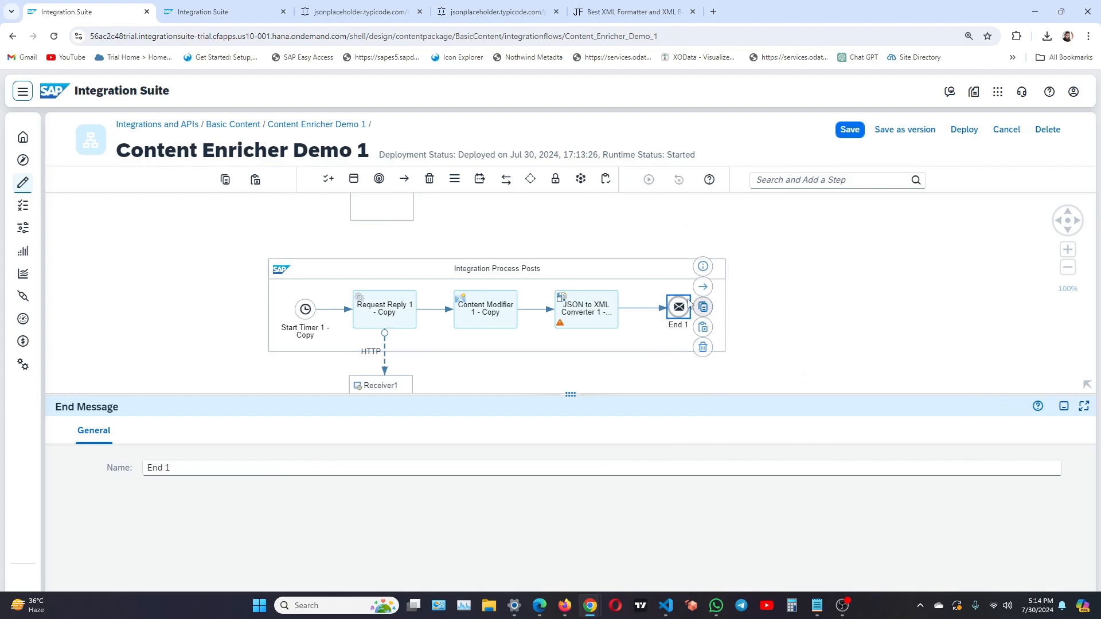
{"action": "left_click", "coordinate": [666, 281]}
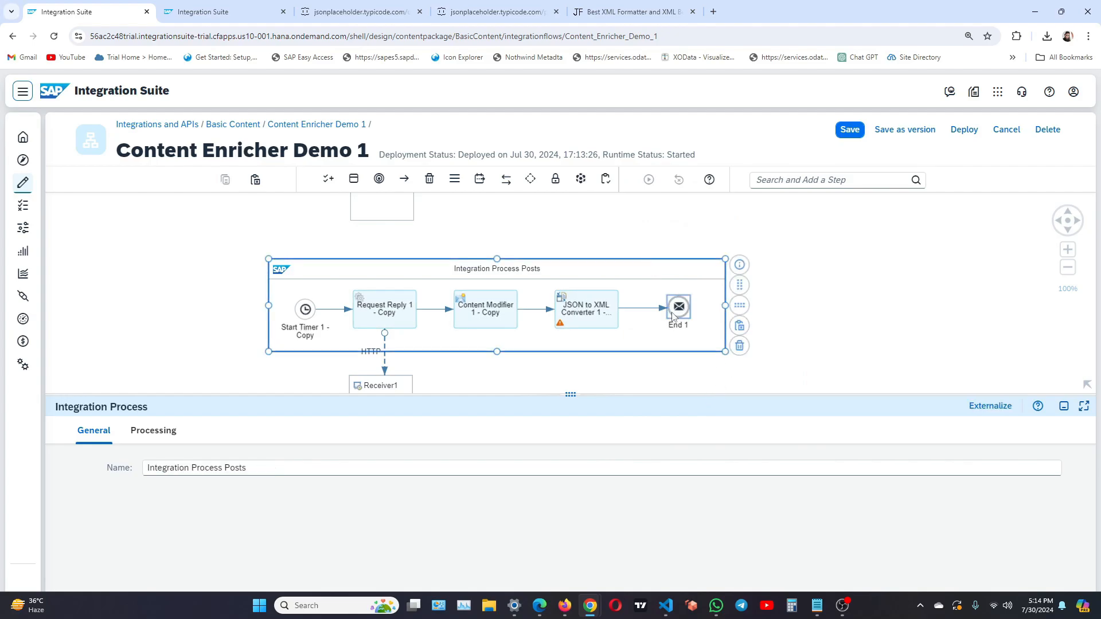
Step: Save and deploy the integration flow with its new end event on the Cloud Integration runtime profile, acknowledging the deployment
{"action": "left_click", "coordinate": [961, 132]}
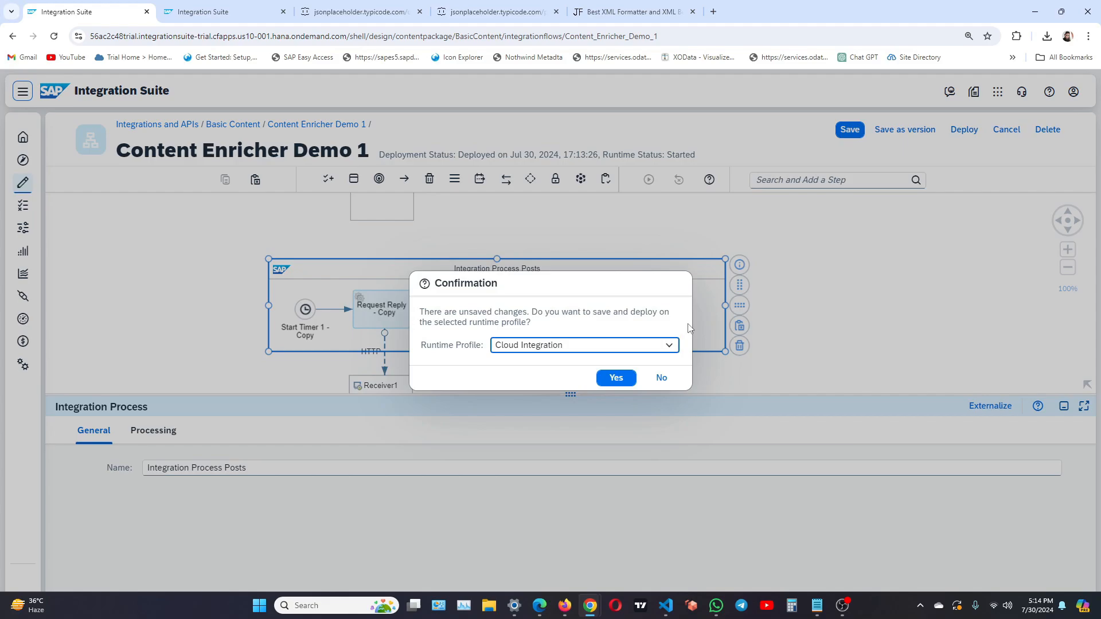
{"action": "left_click", "coordinate": [616, 377]}
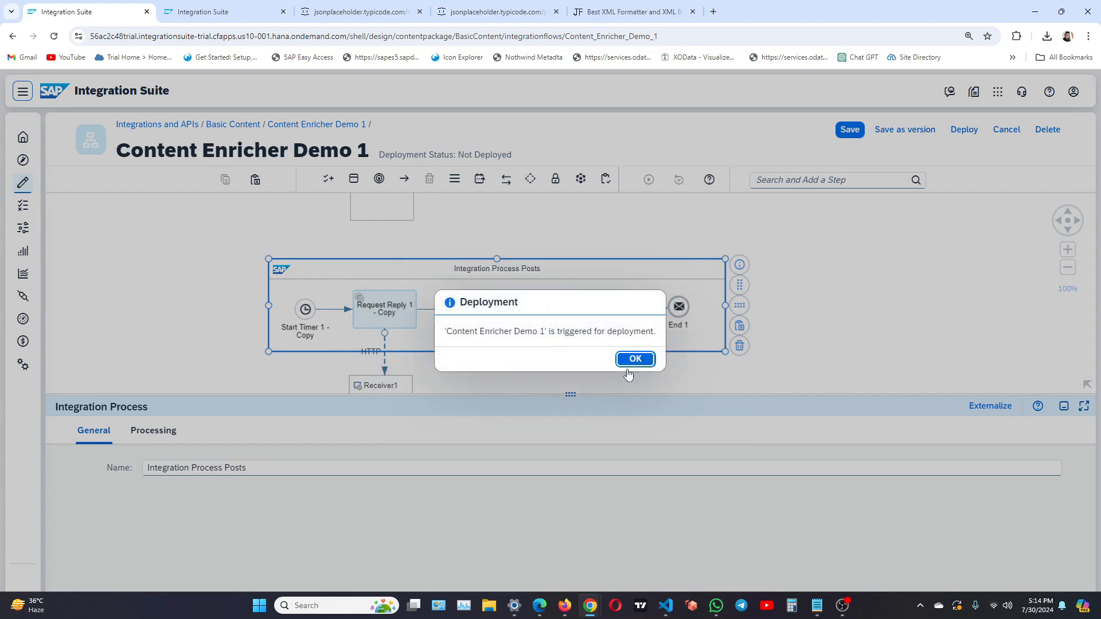
{"action": "left_click", "coordinate": [636, 360]}
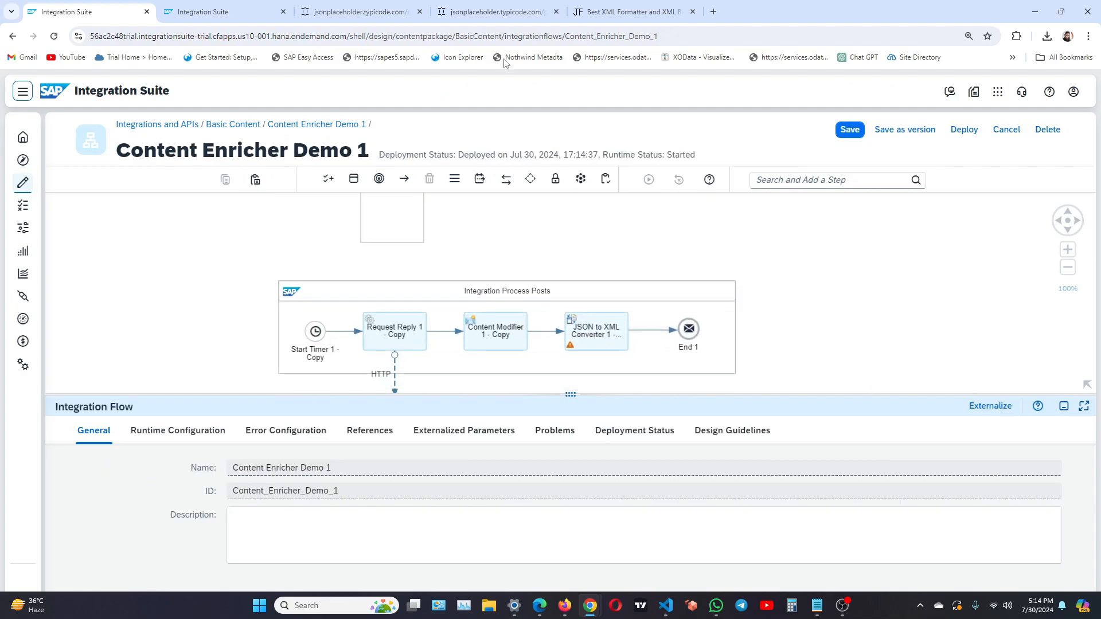
Step: Open the trace run of the 17:14:39 message with the 95 ms processing time and inspect its End step in the flow model
{"action": "left_click", "coordinate": [249, 23]}
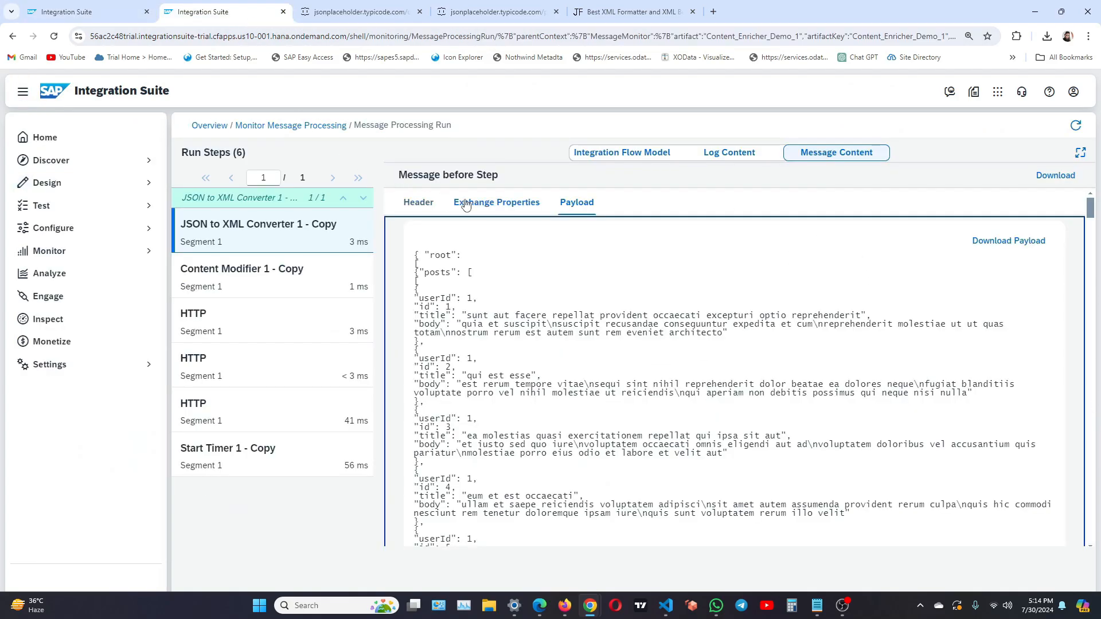
{"action": "key", "text": "alt+Left"}
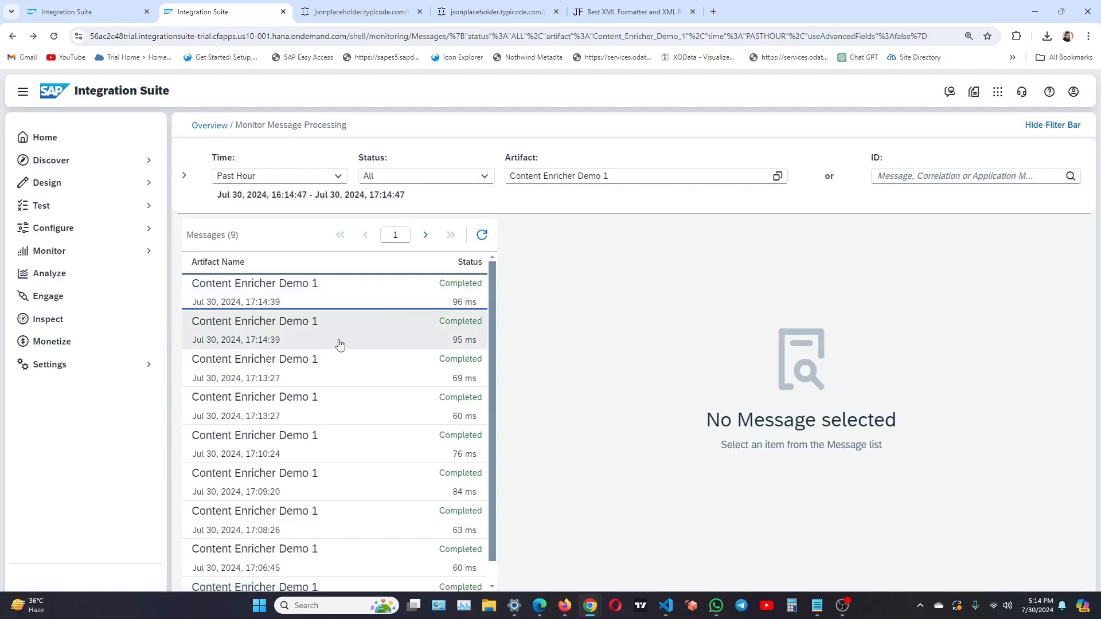
{"action": "left_click", "coordinate": [388, 337]}
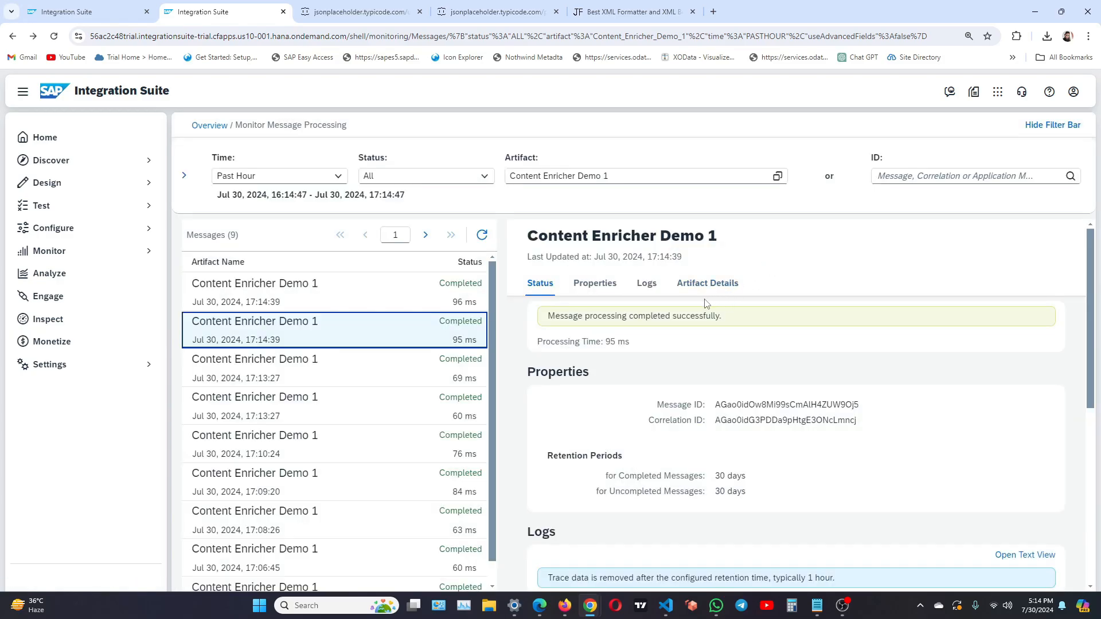
{"action": "left_click", "coordinate": [647, 287]}
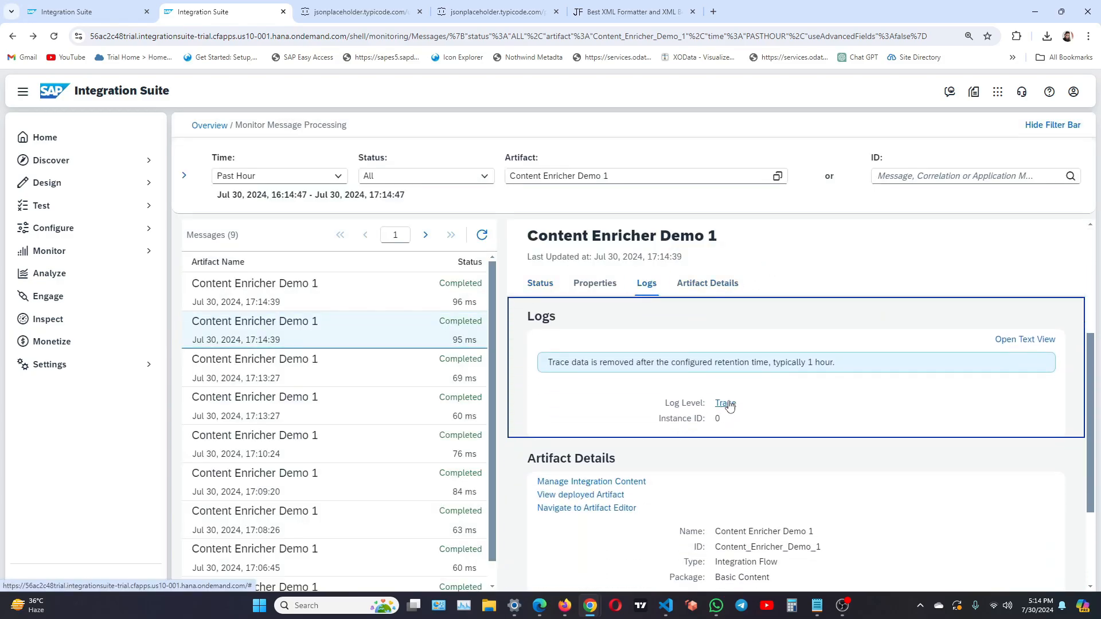
{"action": "left_click", "coordinate": [726, 405]}
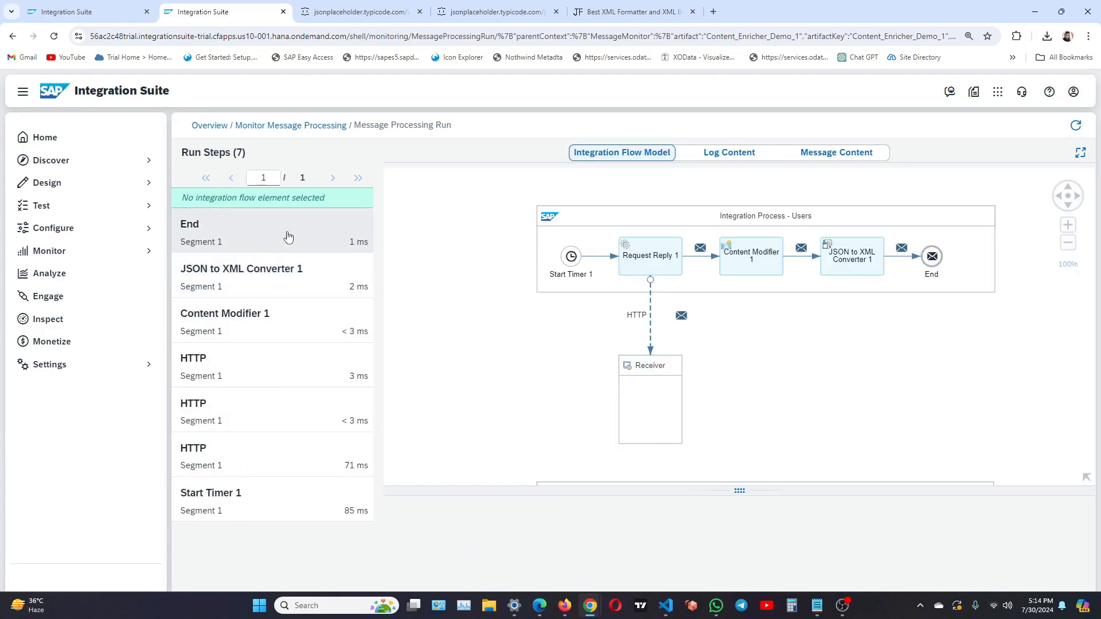
{"action": "left_click", "coordinate": [286, 237]}
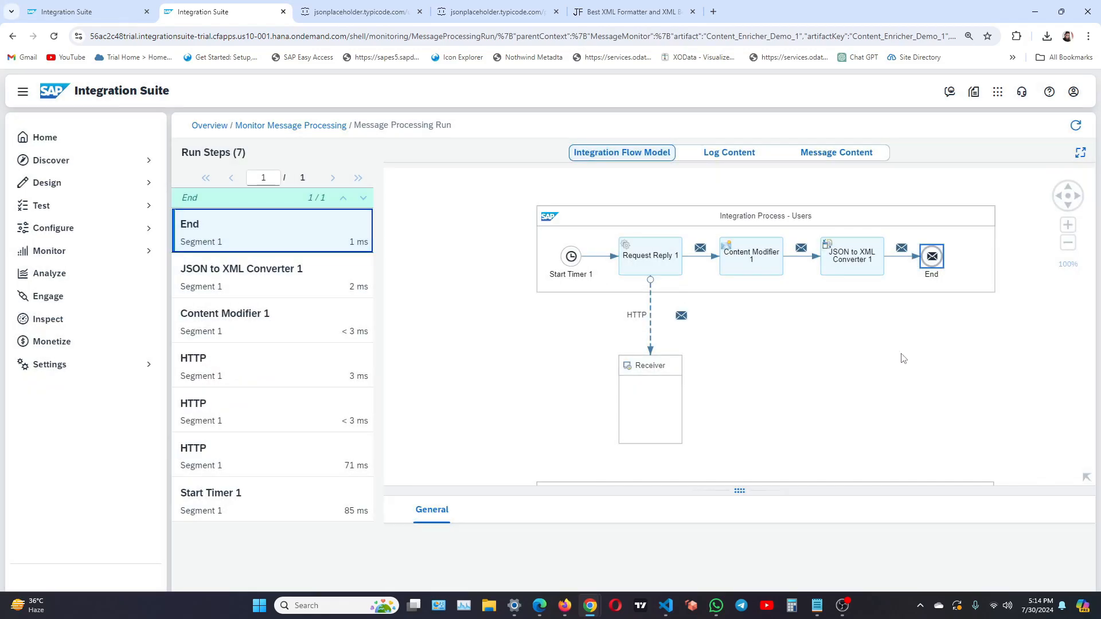
{"action": "left_click_drag", "start_coordinate": [902, 355], "coordinate": [889, 319]}
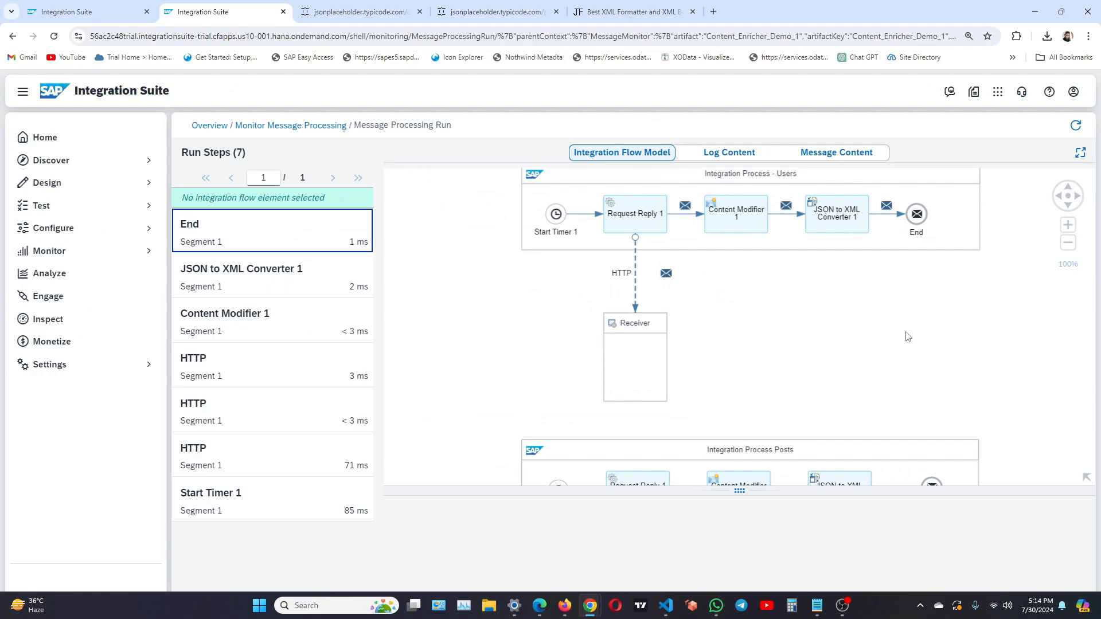
Step: Open the trace run of the 17:14:39 message with the 96 ms processing time and display the End 1 step's message content
{"action": "key", "text": "alt+Left"}
{"action": "left_click", "coordinate": [386, 306]}
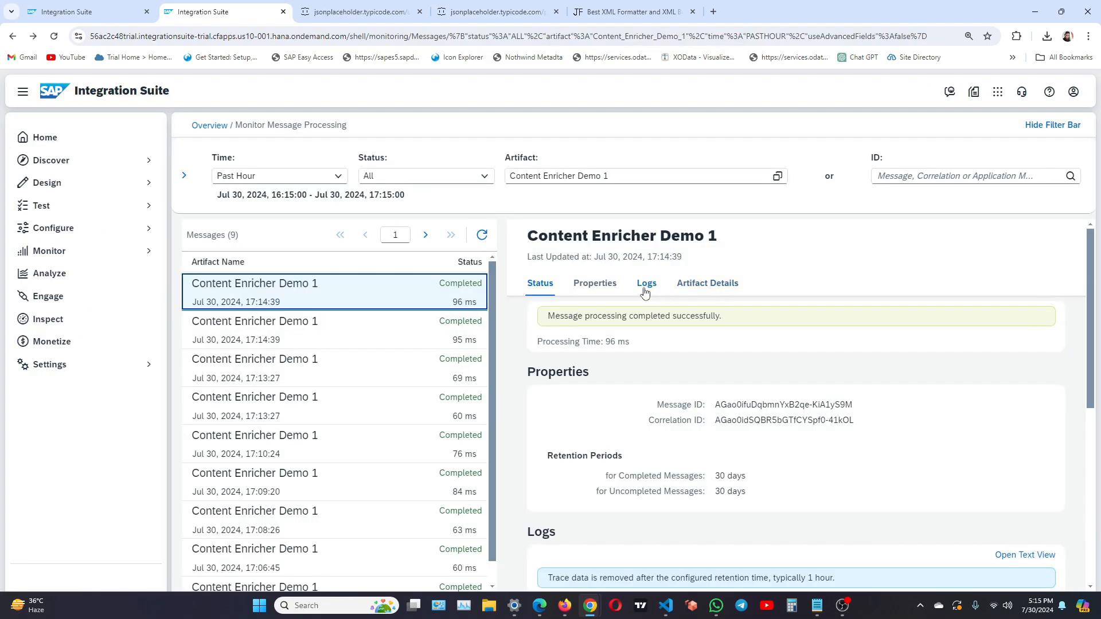
{"action": "left_click", "coordinate": [645, 287]}
{"action": "left_click", "coordinate": [726, 406]}
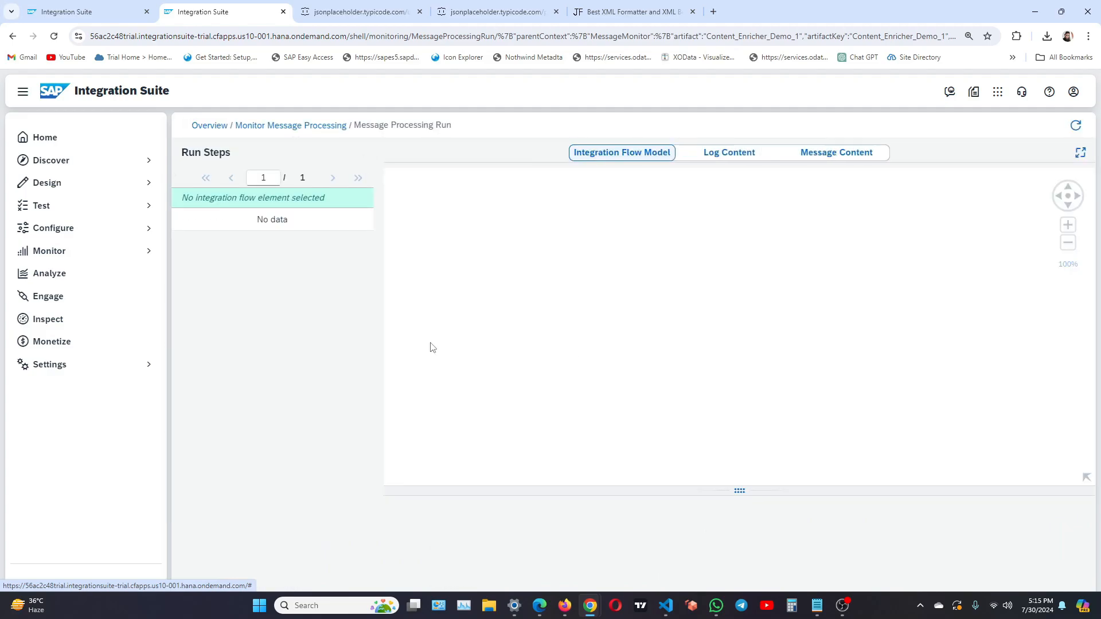
{"action": "left_click", "coordinate": [299, 238]}
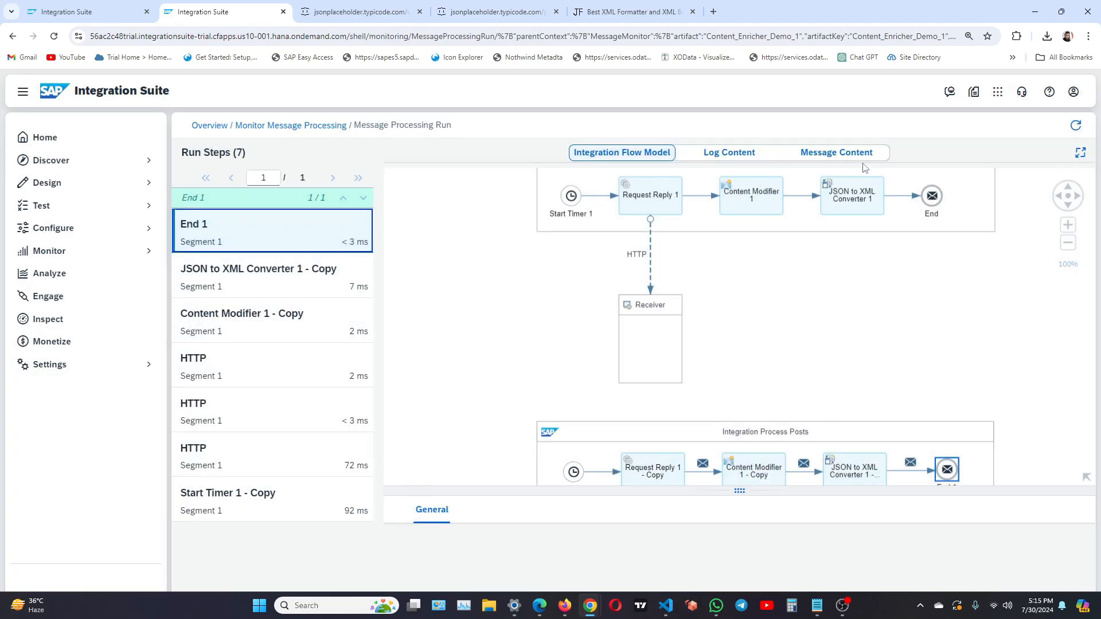
{"action": "left_click", "coordinate": [858, 156]}
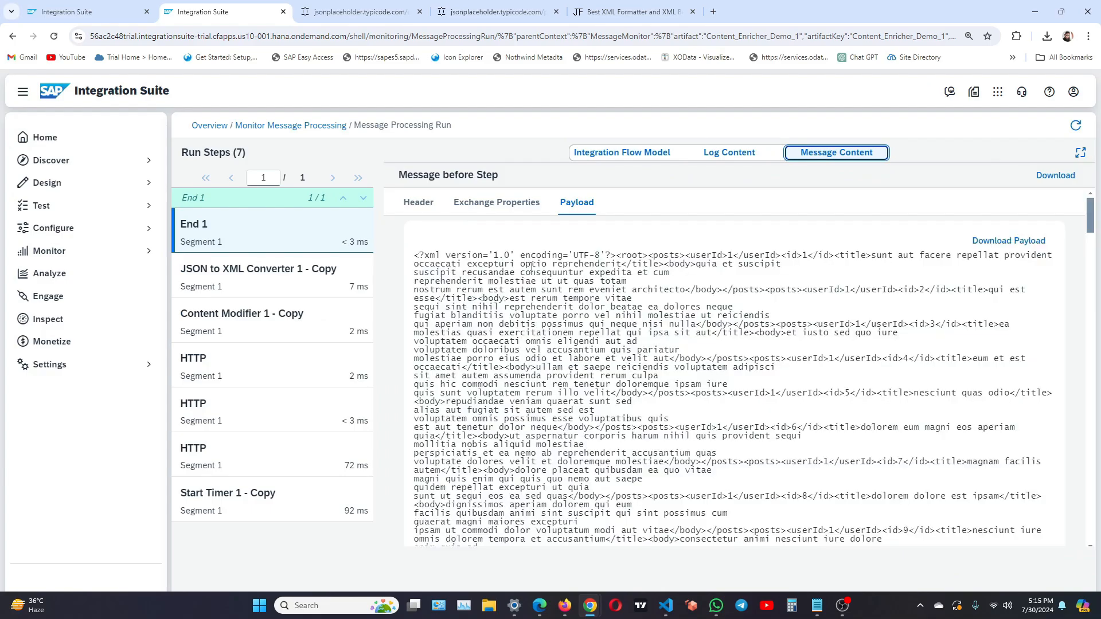
Step: Examine the structure of the XML posts payload reaching the End 1 step
{"action": "left_click_drag", "start_coordinate": [536, 410], "coordinate": [537, 316]}
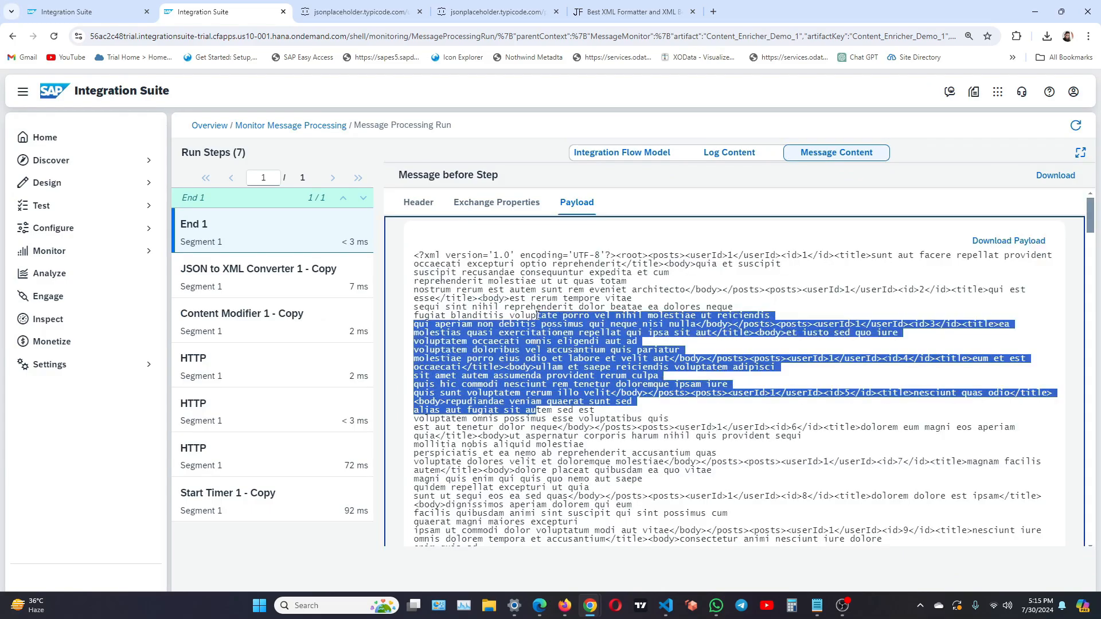
{"action": "left_click", "coordinate": [527, 265]}
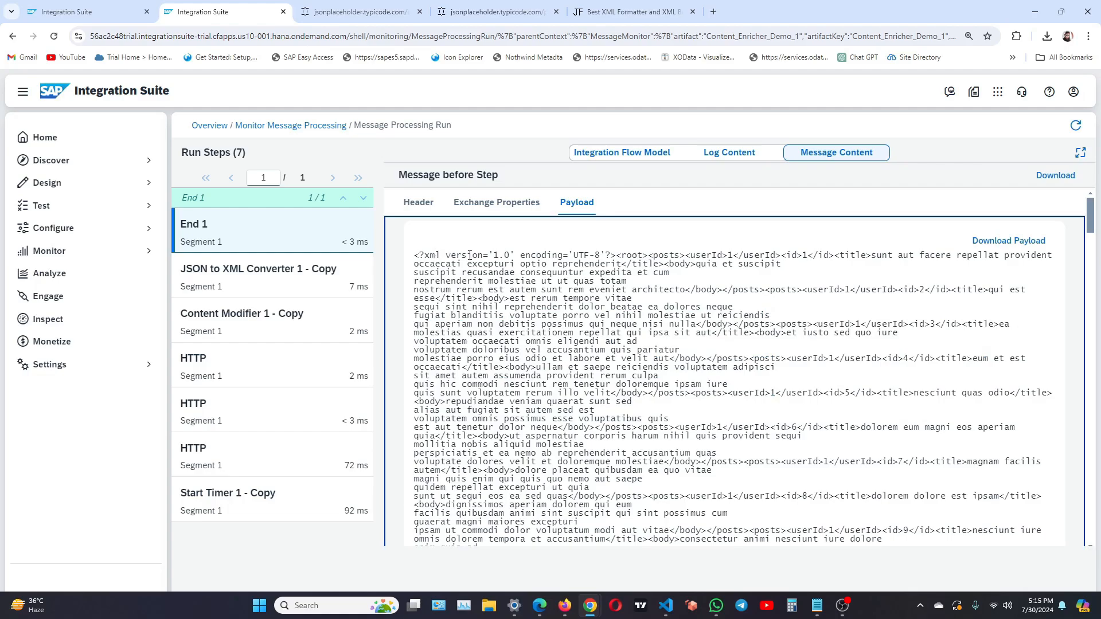
{"action": "scroll", "coordinate": [513, 390], "scroll_direction": "down", "scroll_amount": 3}
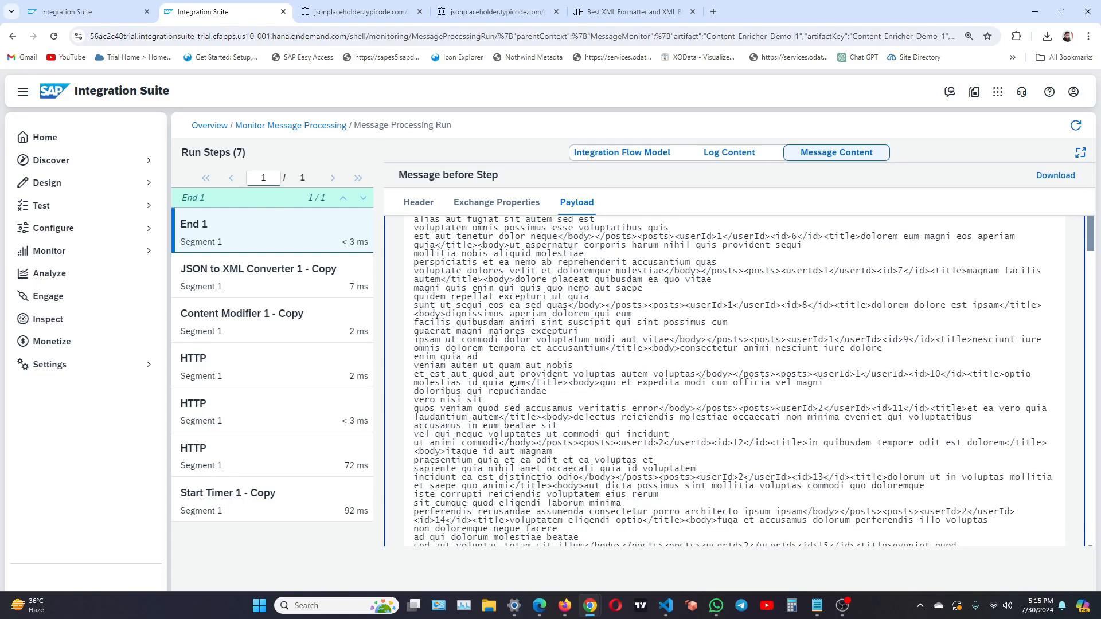
{"action": "scroll", "coordinate": [512, 389], "scroll_direction": "up", "scroll_amount": 3}
{"action": "scroll", "coordinate": [512, 390], "scroll_direction": "down", "scroll_amount": 4}
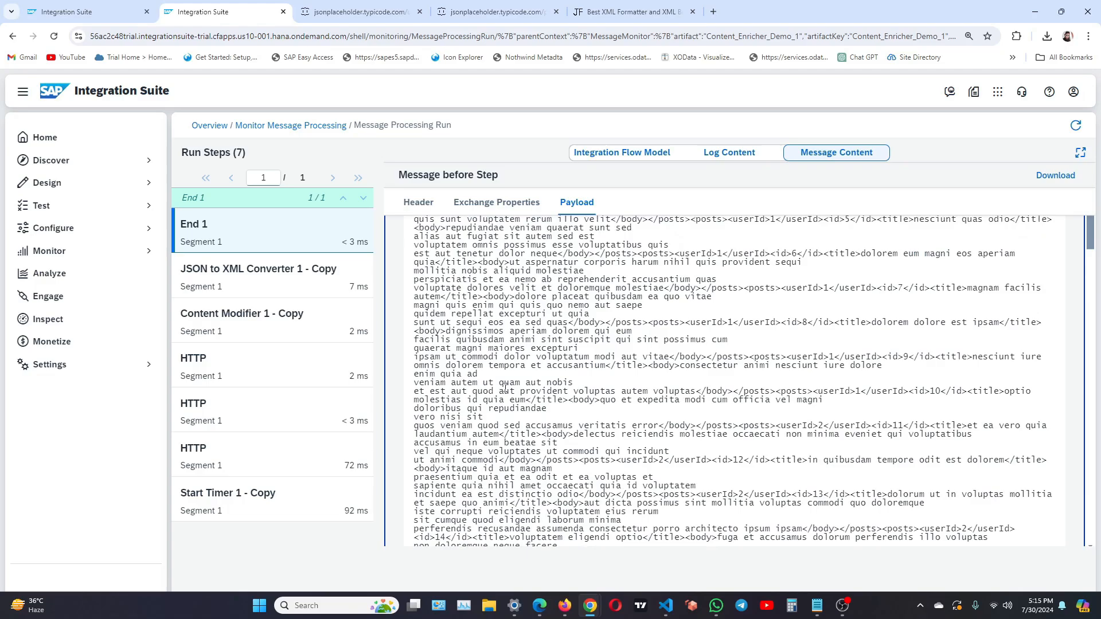
{"action": "scroll", "coordinate": [512, 390], "scroll_direction": "up", "scroll_amount": 4}
Step: Return to the integration flow editor and insert a Message Mapping step after JSON to XML Converter 1 in the Users process
{"action": "left_click", "coordinate": [101, 21]}
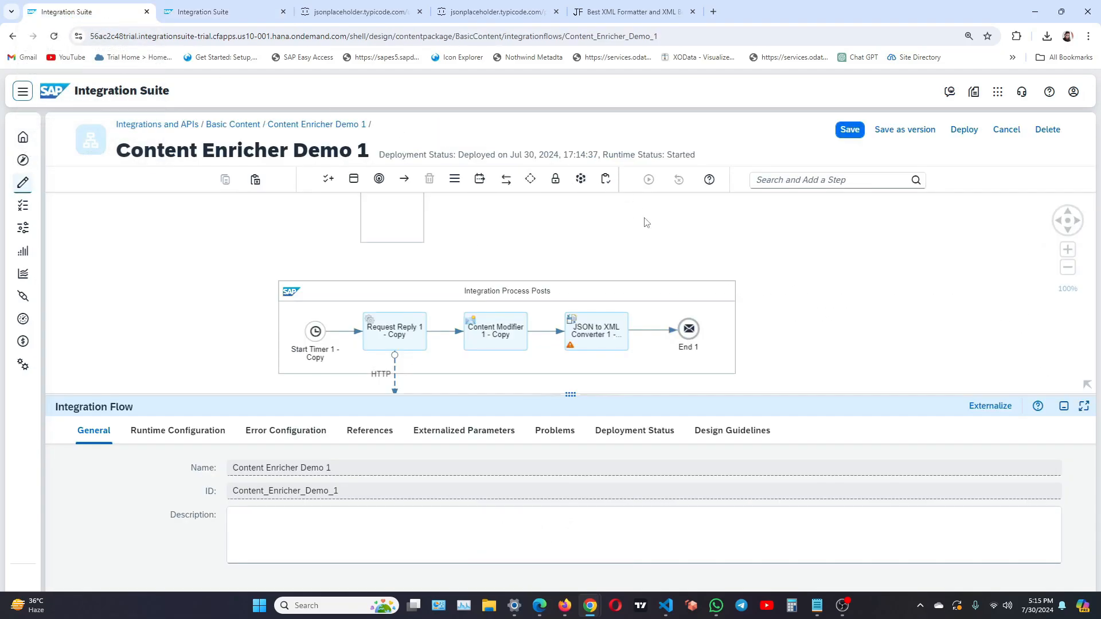
{"action": "scroll", "coordinate": [674, 280], "scroll_direction": "up", "scroll_amount": 5}
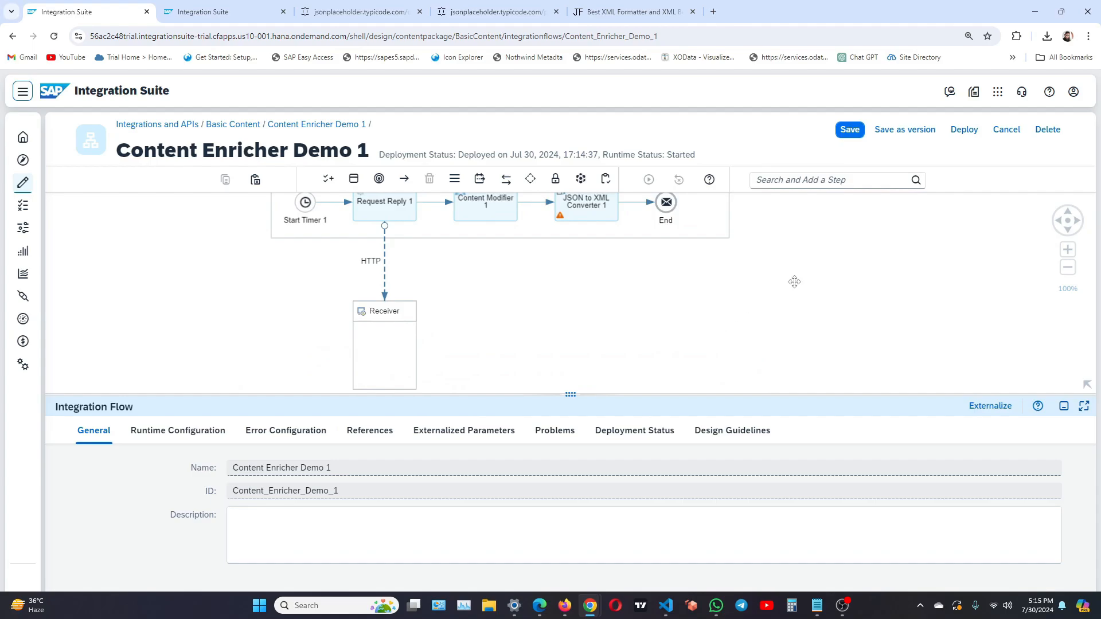
{"action": "left_click_drag", "start_coordinate": [794, 282], "coordinate": [738, 340]}
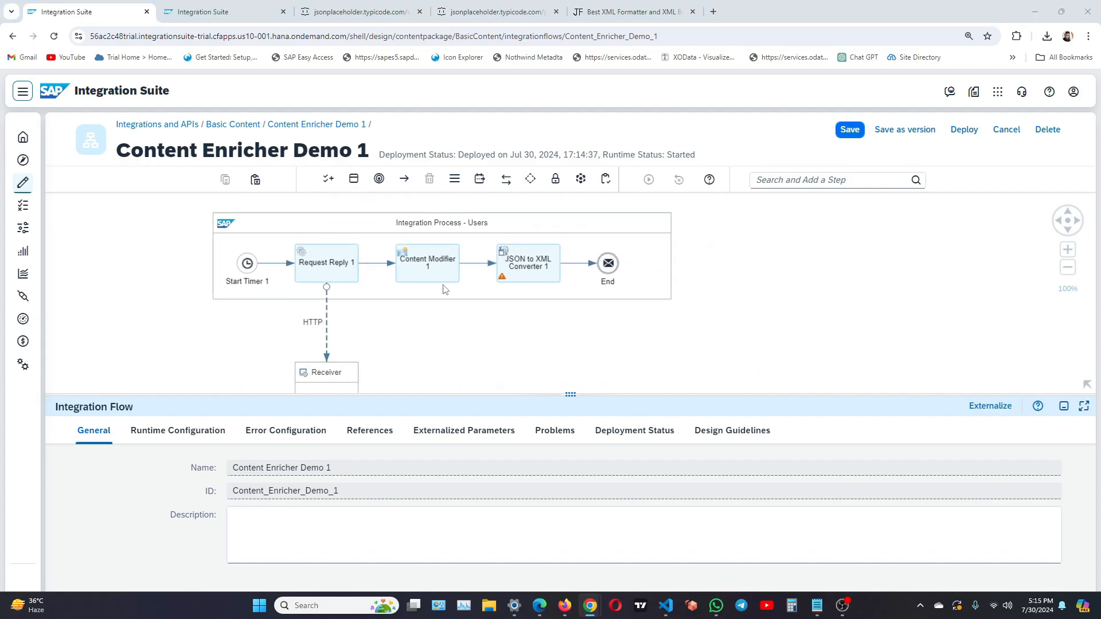
{"action": "left_click", "coordinate": [557, 323]}
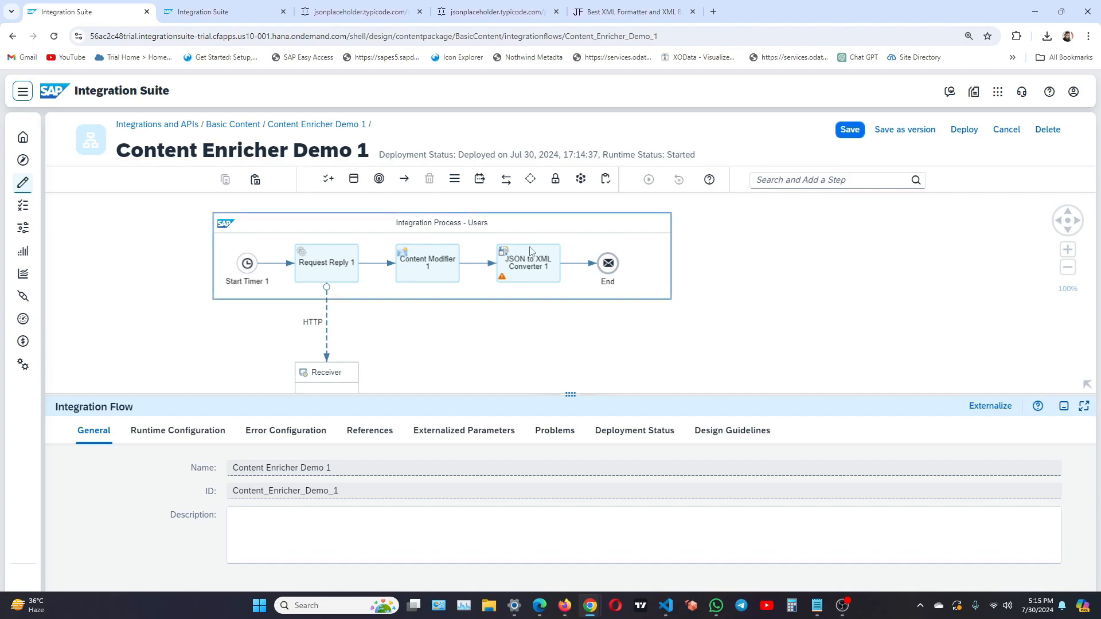
{"action": "left_click_drag", "start_coordinate": [760, 228], "coordinate": [694, 229]}
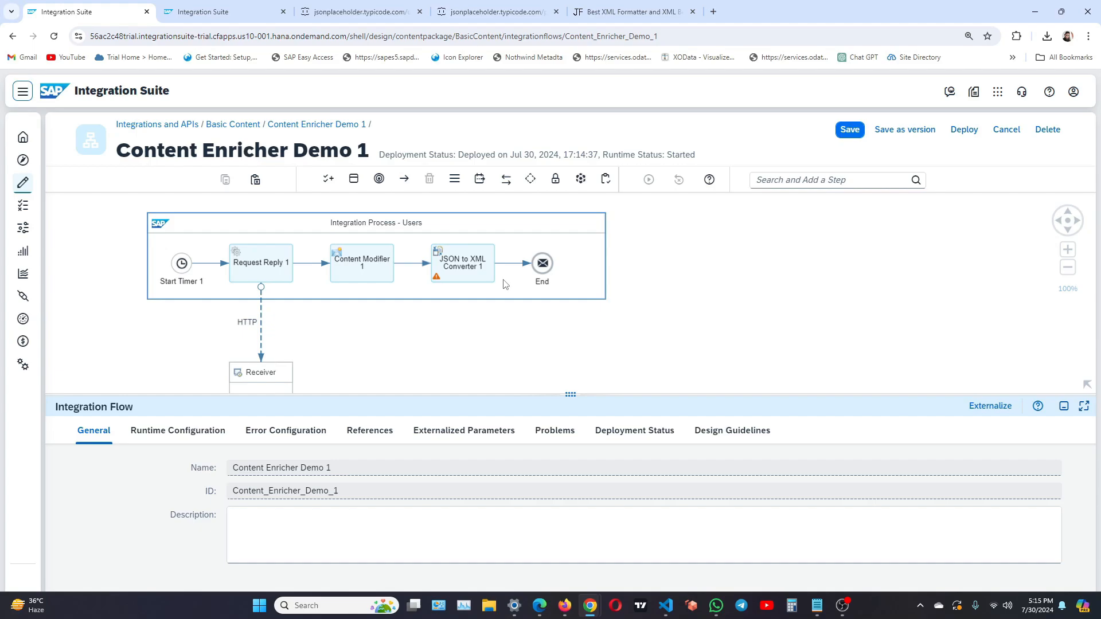
{"action": "left_click", "coordinate": [483, 272]}
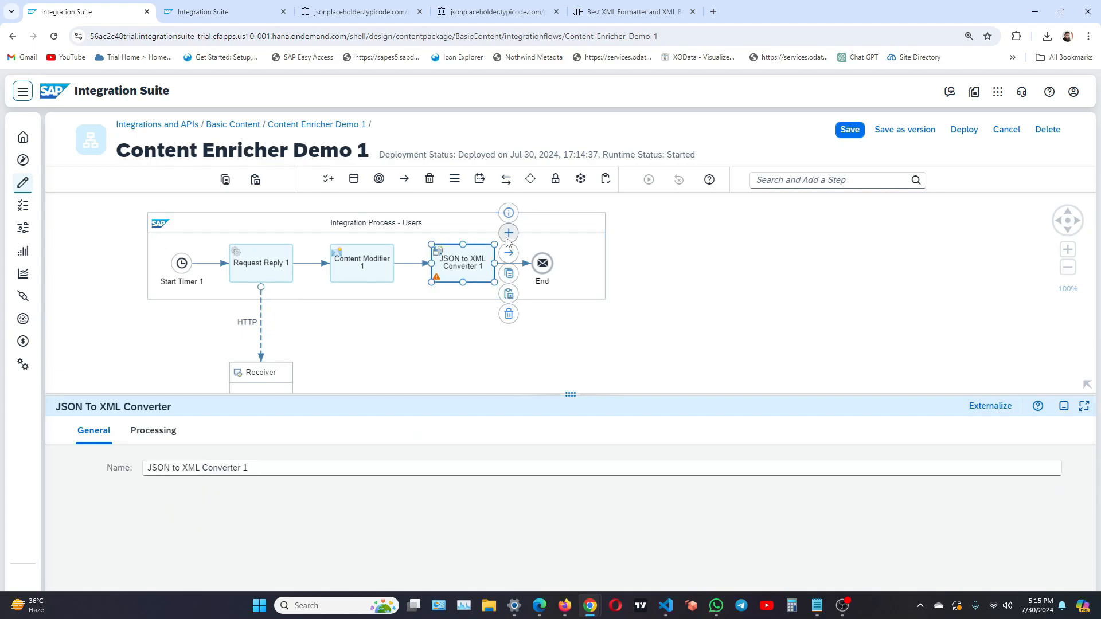
{"action": "left_click", "coordinate": [509, 241]}
{"action": "left_click", "coordinate": [561, 294]}
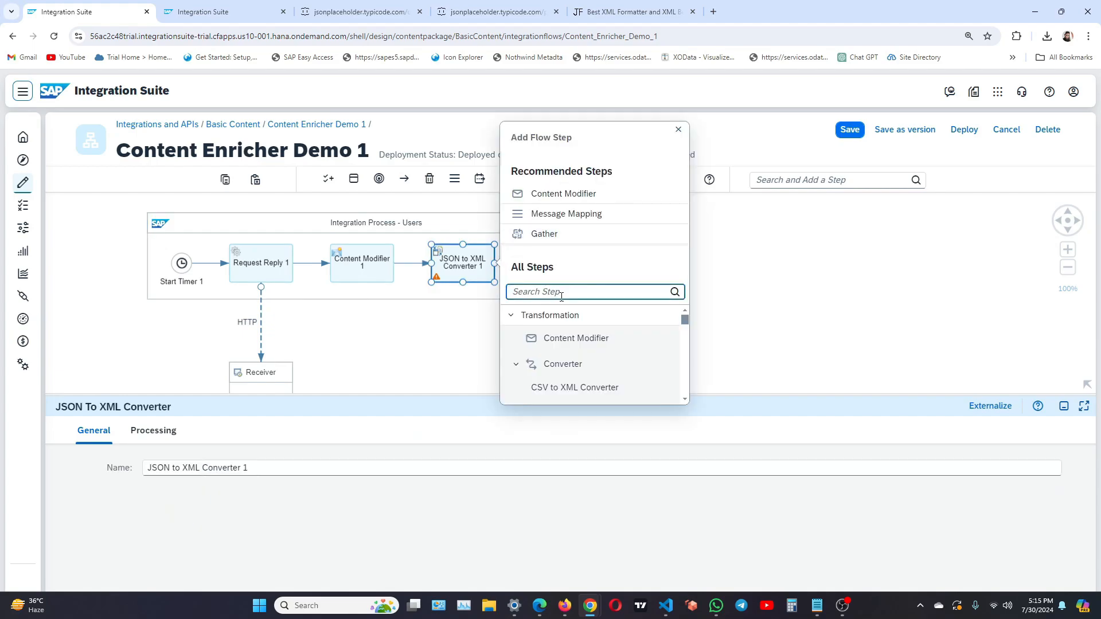
{"action": "type", "text": "message"}
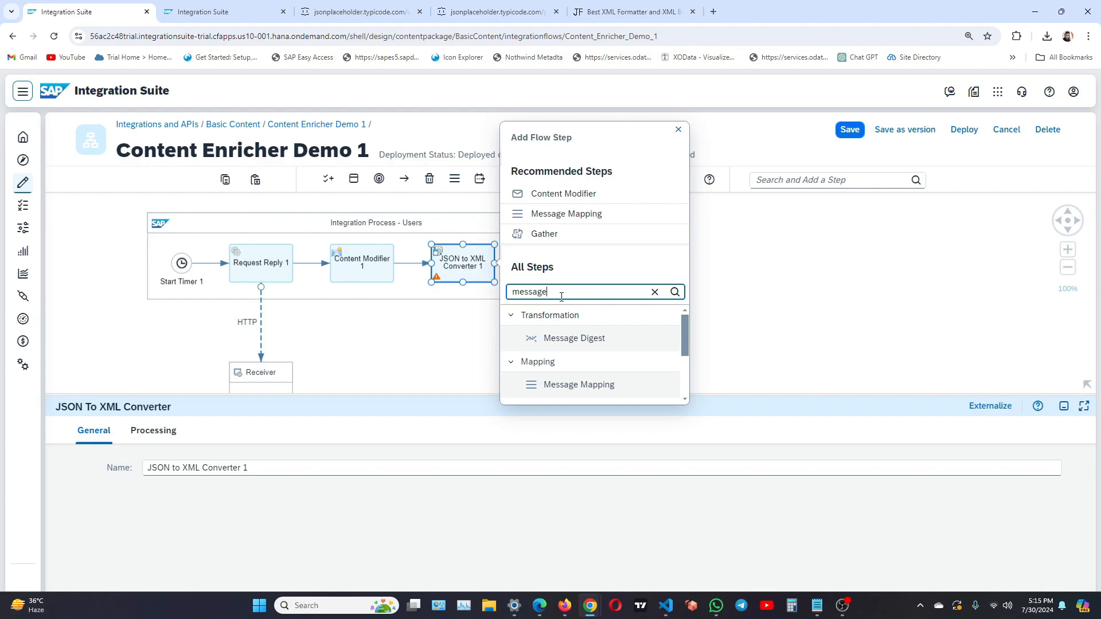
{"action": "left_click", "coordinate": [580, 385]}
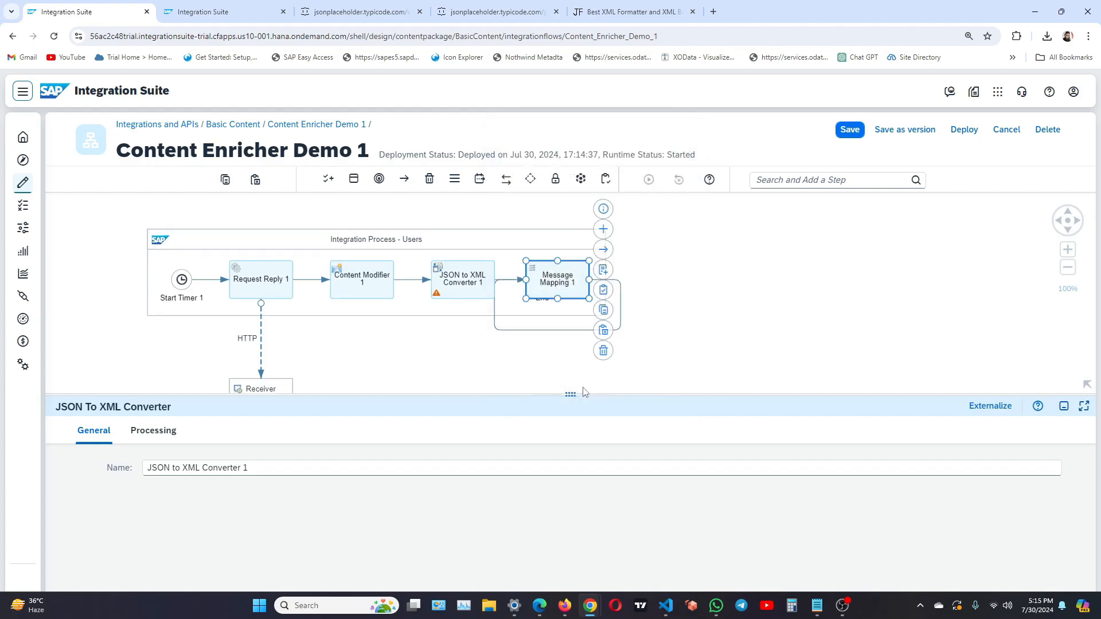
Step: Separate the overlapping End event from Message Mapping 1 by placing it after the mapping in the Users process
{"action": "left_click", "coordinate": [544, 250]}
{"action": "left_click", "coordinate": [625, 273]}
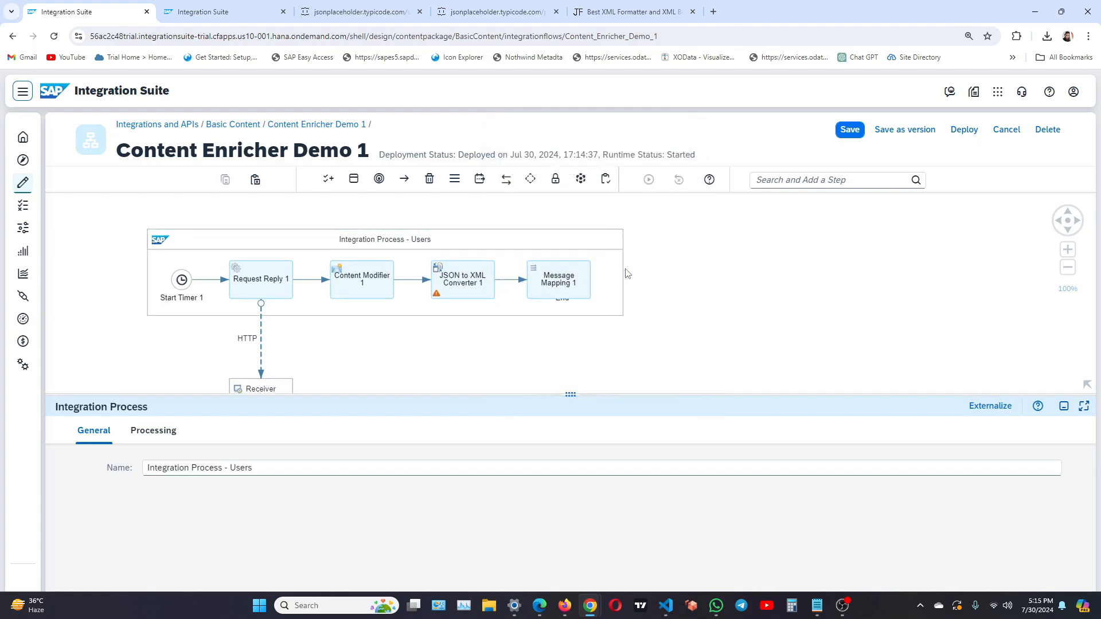
{"action": "left_click", "coordinate": [568, 296]}
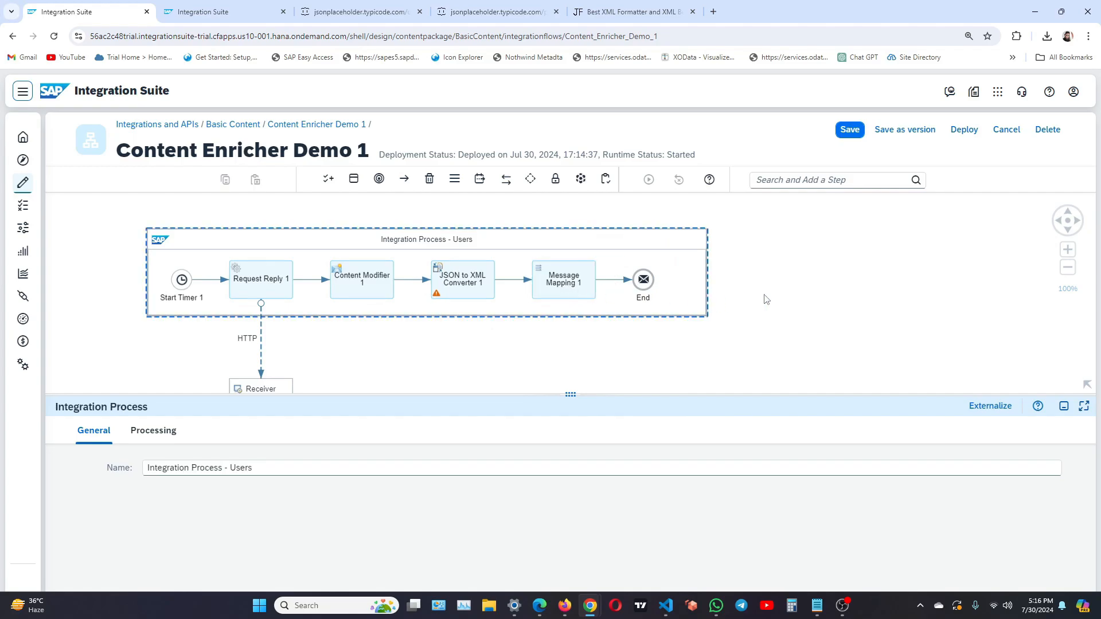
Step: Add the XSD schema file usr.xsd from the file system to the integration flow's local references
{"action": "left_click", "coordinate": [808, 297]}
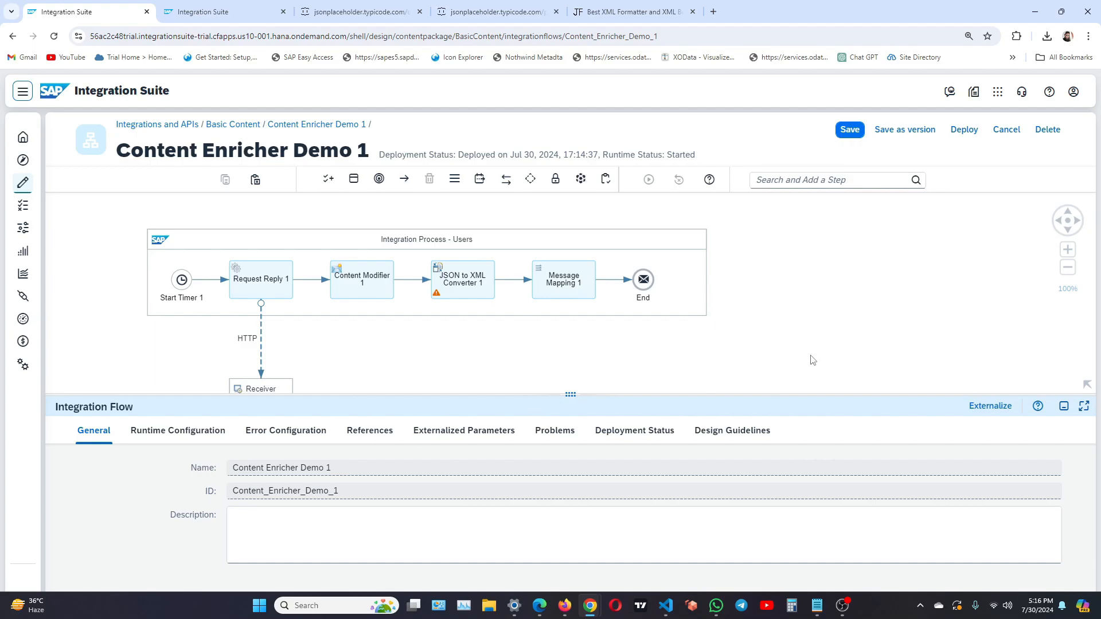
{"action": "left_click", "coordinate": [364, 437]}
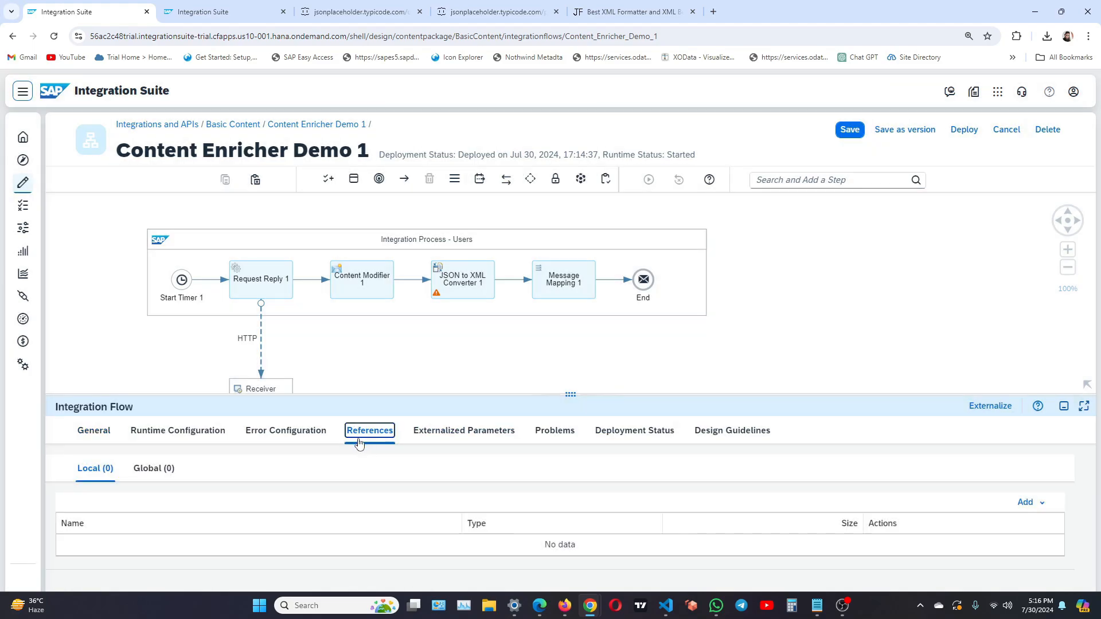
{"action": "left_click", "coordinate": [1028, 503]}
{"action": "mouse_move", "coordinate": [1039, 463]}
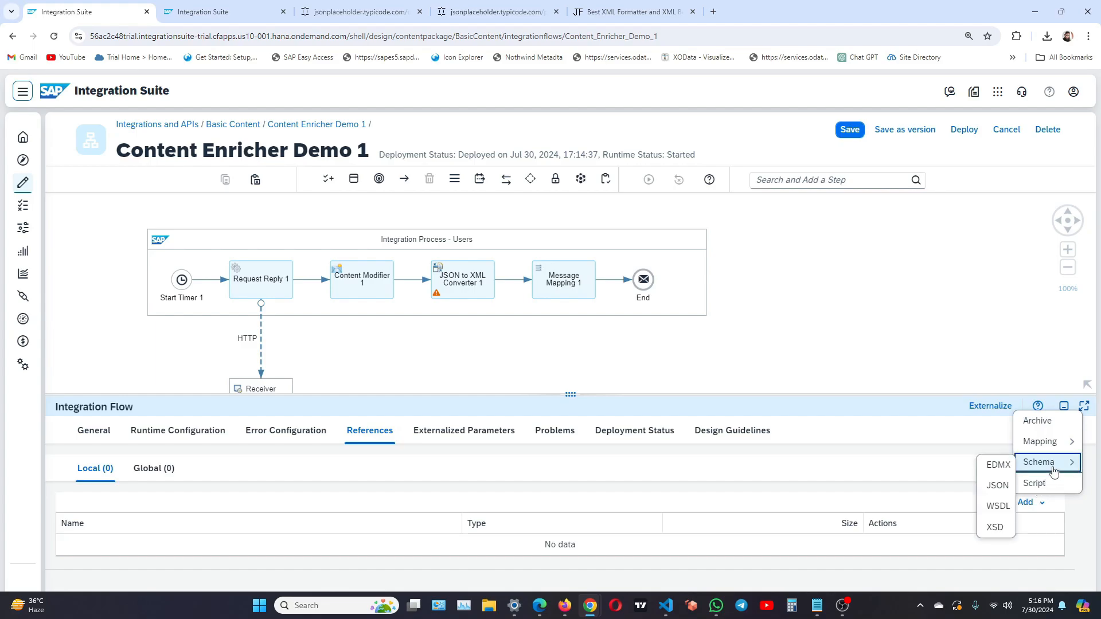
{"action": "left_click", "coordinate": [995, 527]}
{"action": "left_click", "coordinate": [657, 173]}
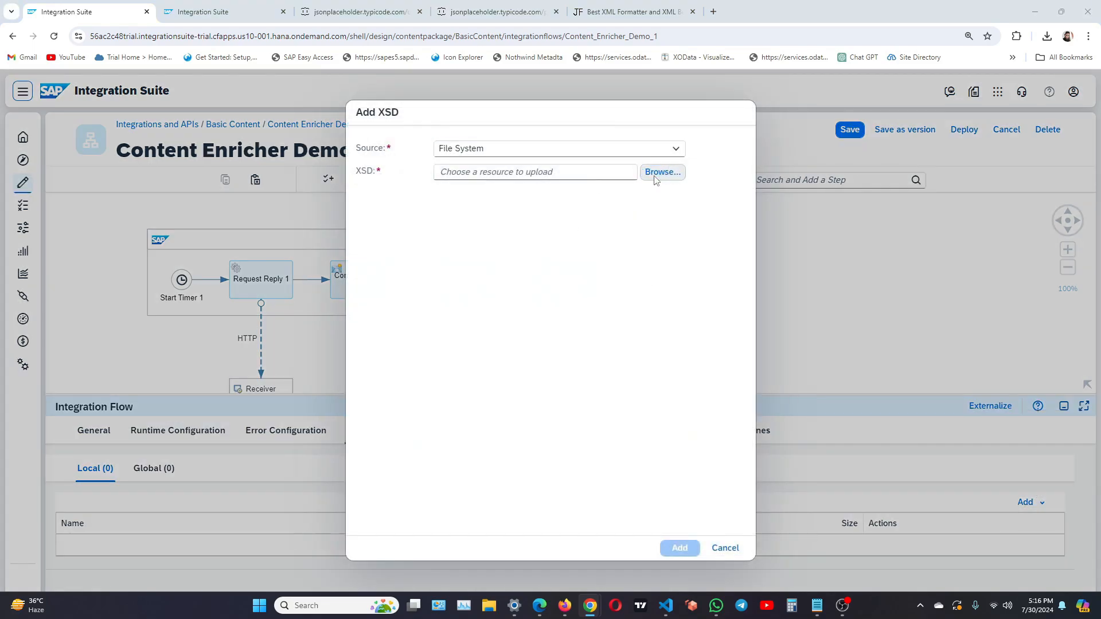
{"action": "left_click", "coordinate": [143, 111]}
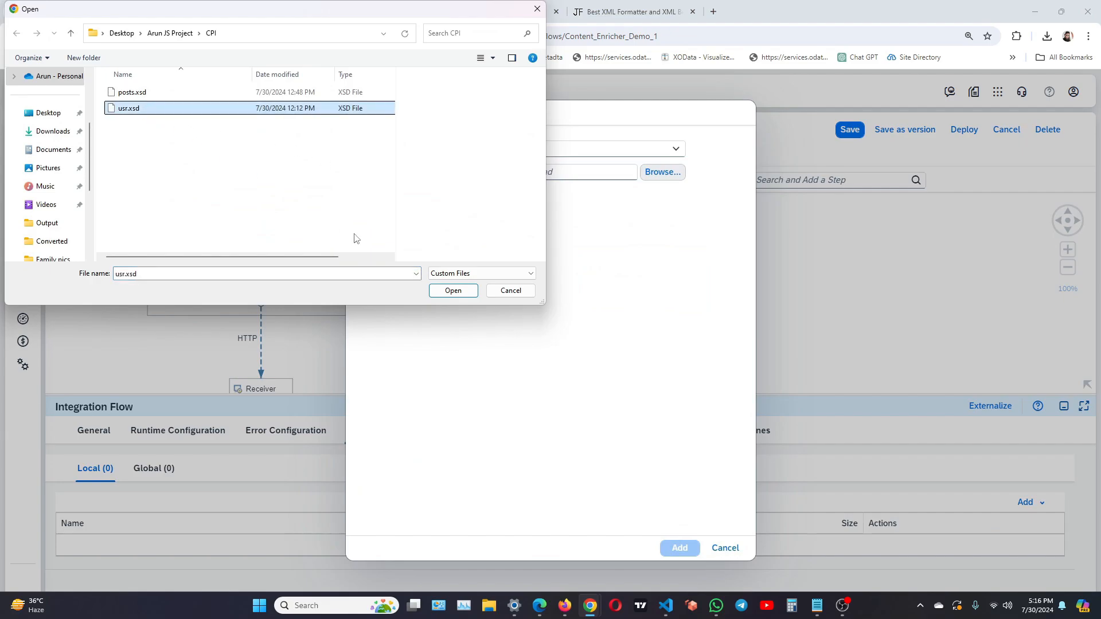
{"action": "left_click", "coordinate": [464, 293]}
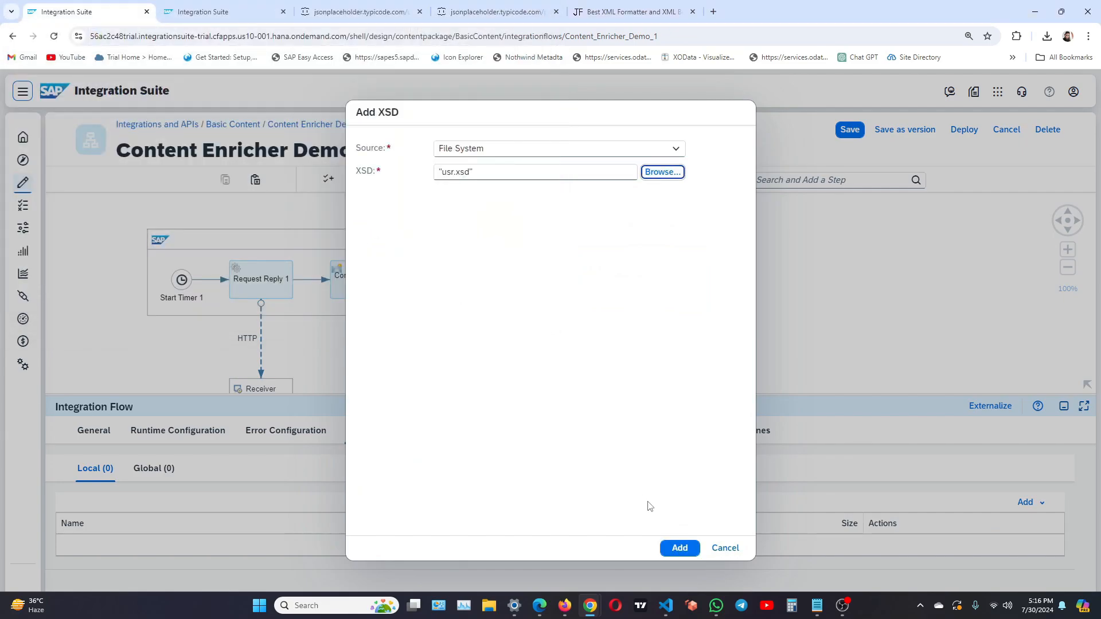
{"action": "left_click", "coordinate": [680, 549]}
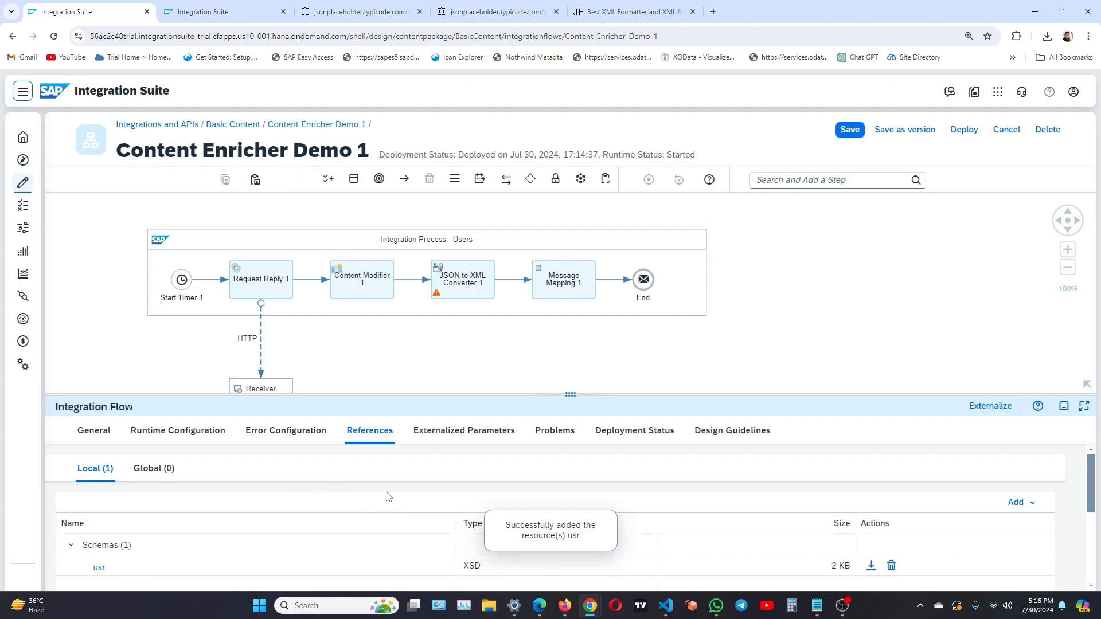
Step: Examine the usr.xsd schema's root, its repeating users element and the child fields, and return to the integration flow
{"action": "left_click", "coordinate": [100, 569]}
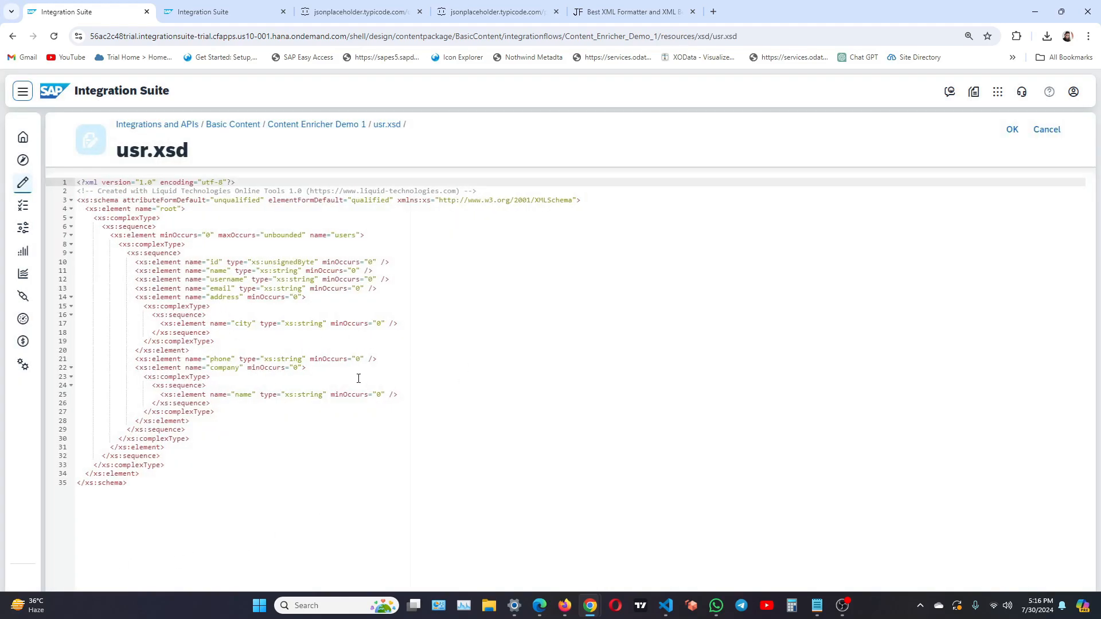
{"action": "left_click", "coordinate": [118, 205]}
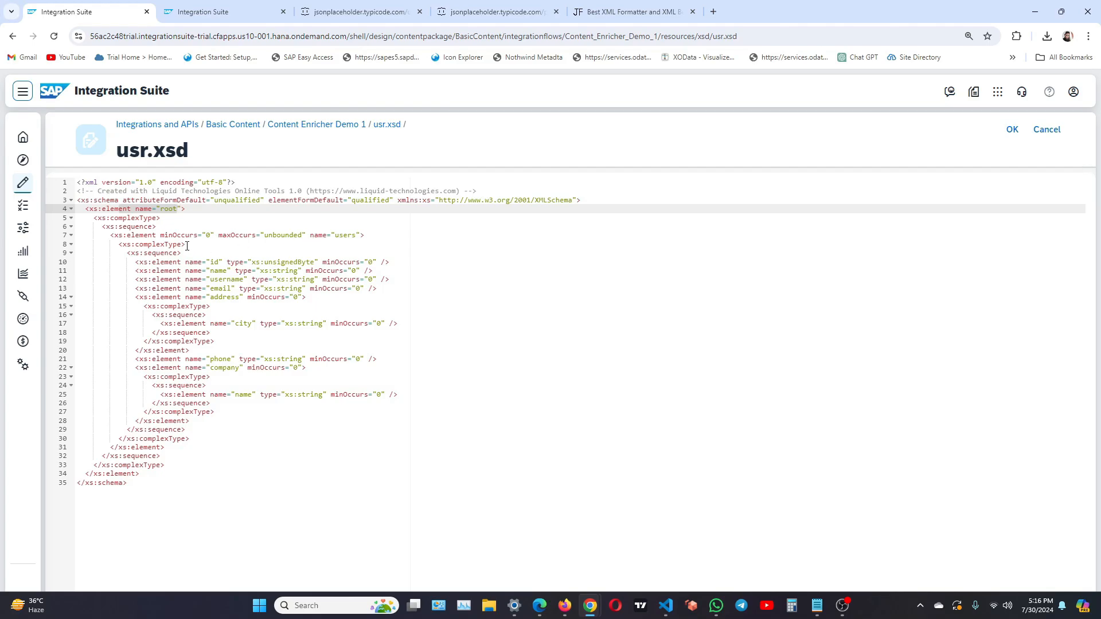
{"action": "triple_click", "coordinate": [165, 237]}
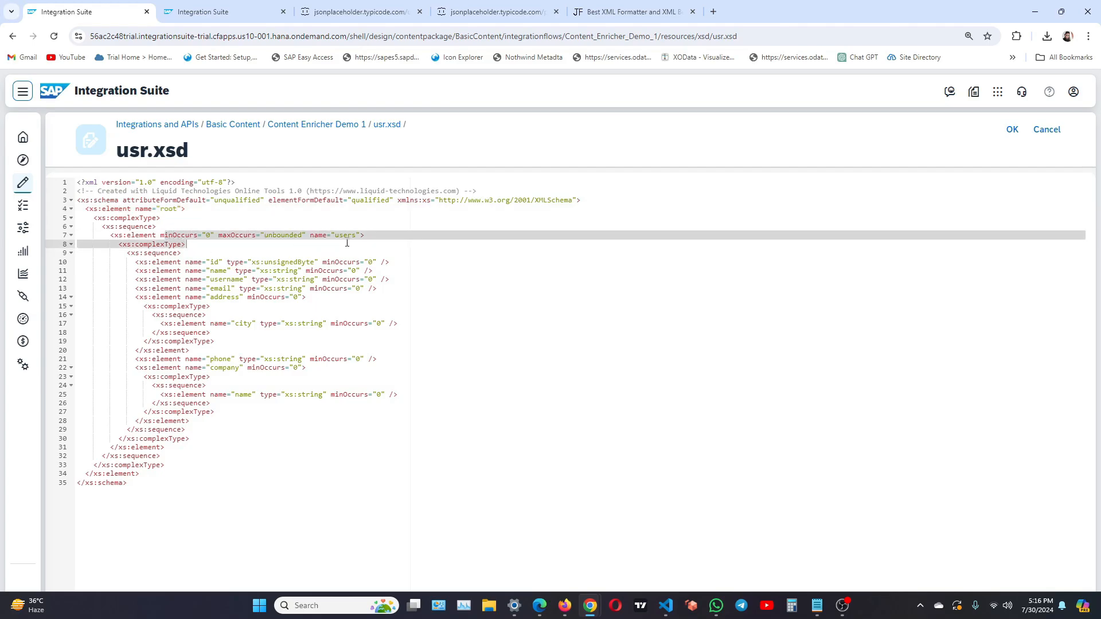
{"action": "left_click", "coordinate": [363, 239]}
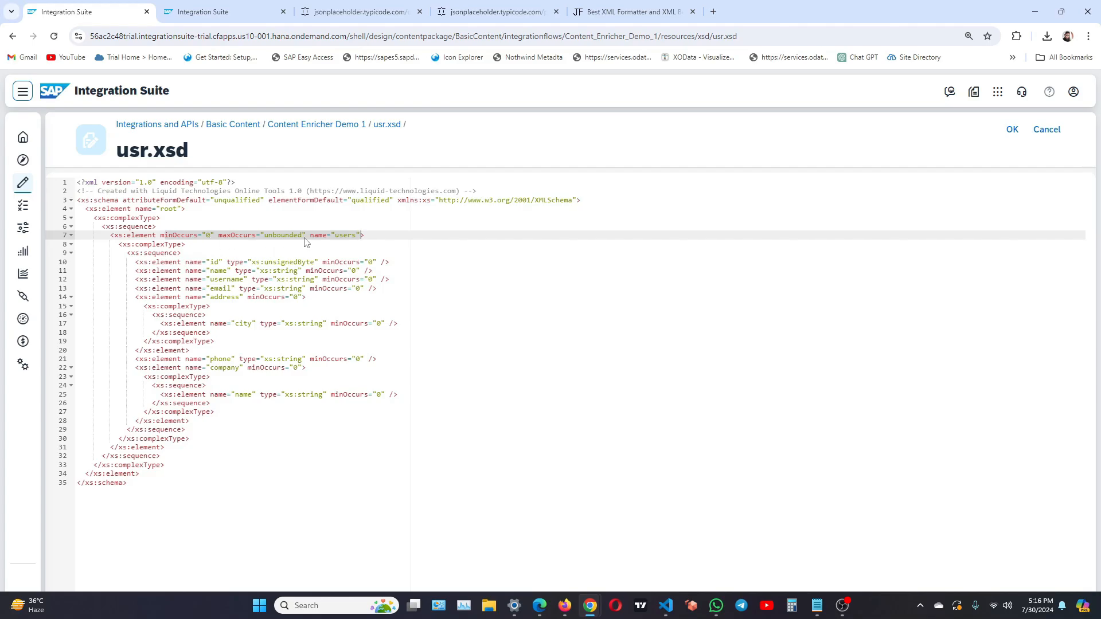
{"action": "left_click", "coordinate": [231, 255]}
{"action": "left_click_drag", "start_coordinate": [179, 253], "coordinate": [312, 303]}
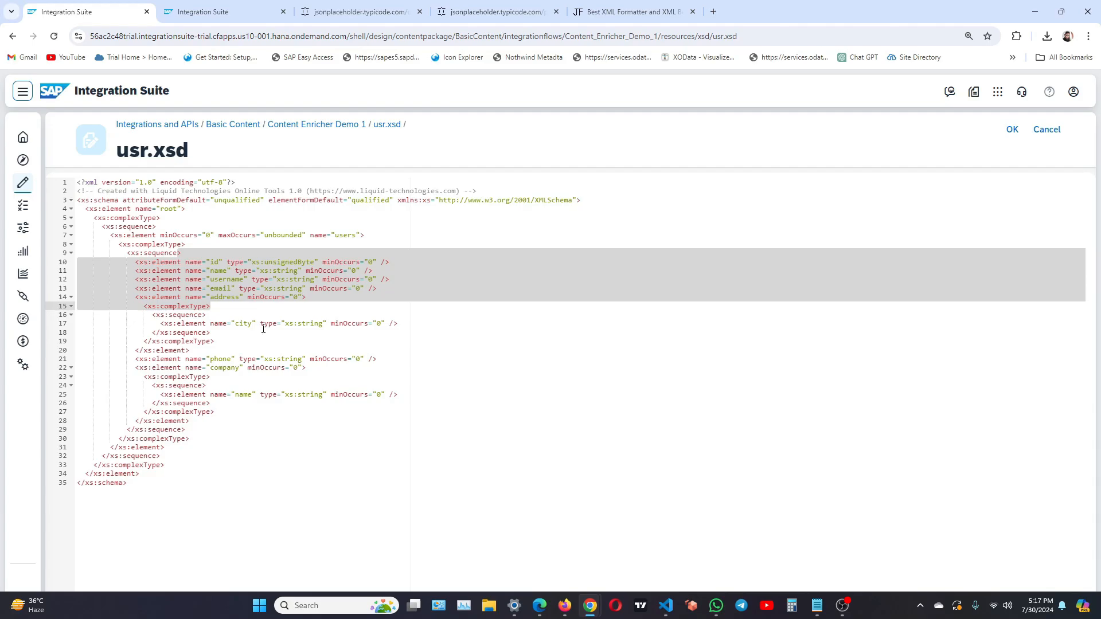
{"action": "left_click_drag", "start_coordinate": [211, 359], "coordinate": [267, 379]}
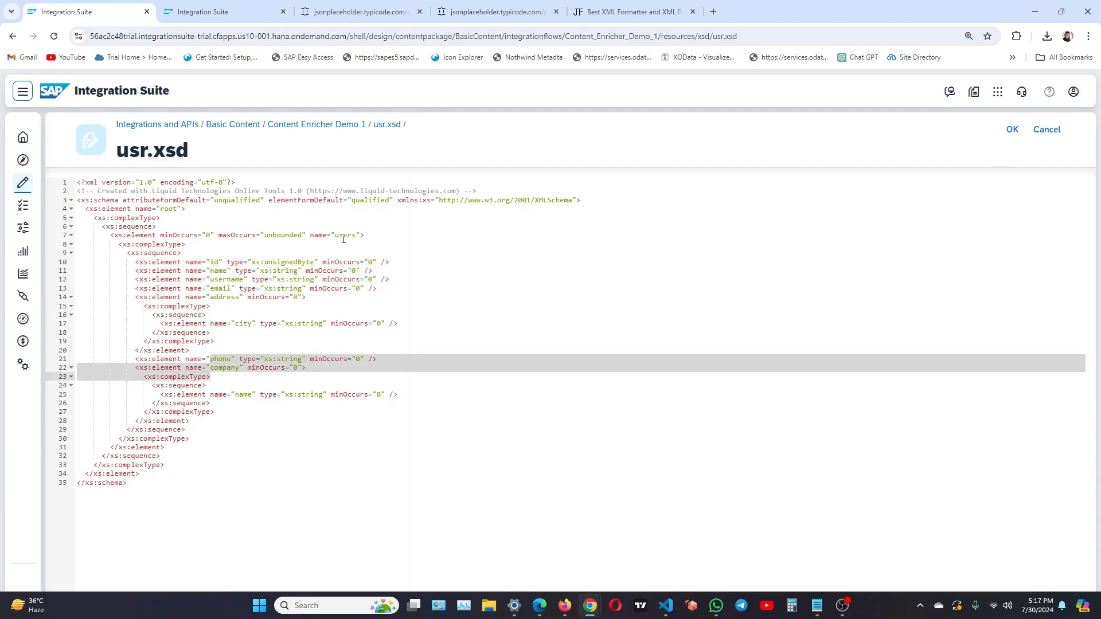
{"action": "left_click", "coordinate": [1012, 130]}
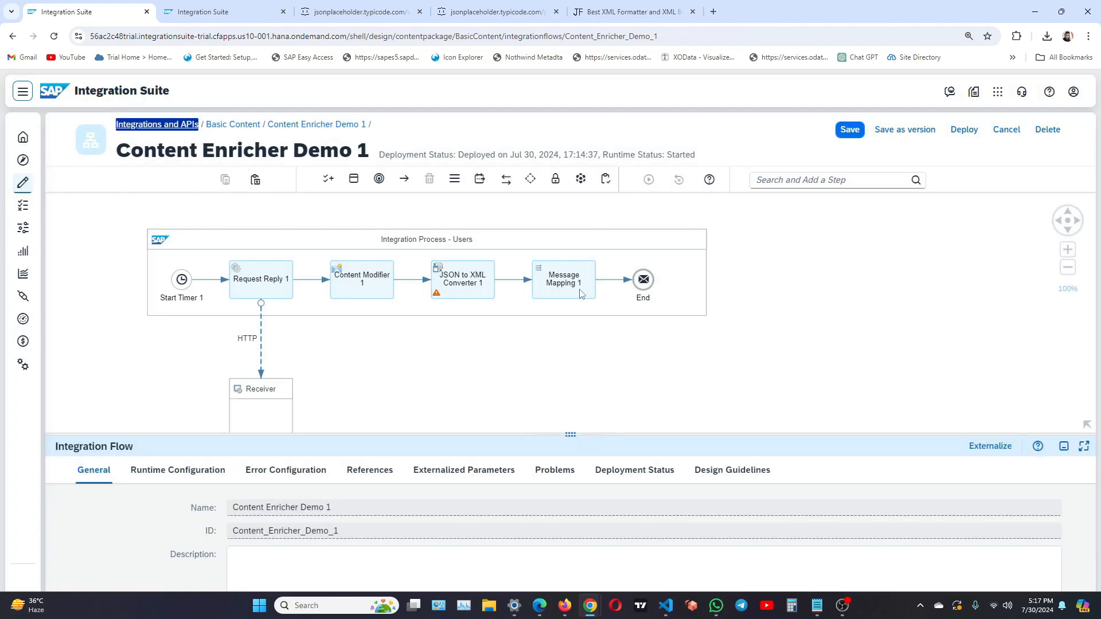
Step: Create a message mapping named User for the Message Mapping 1 step
{"action": "left_click", "coordinate": [582, 292]}
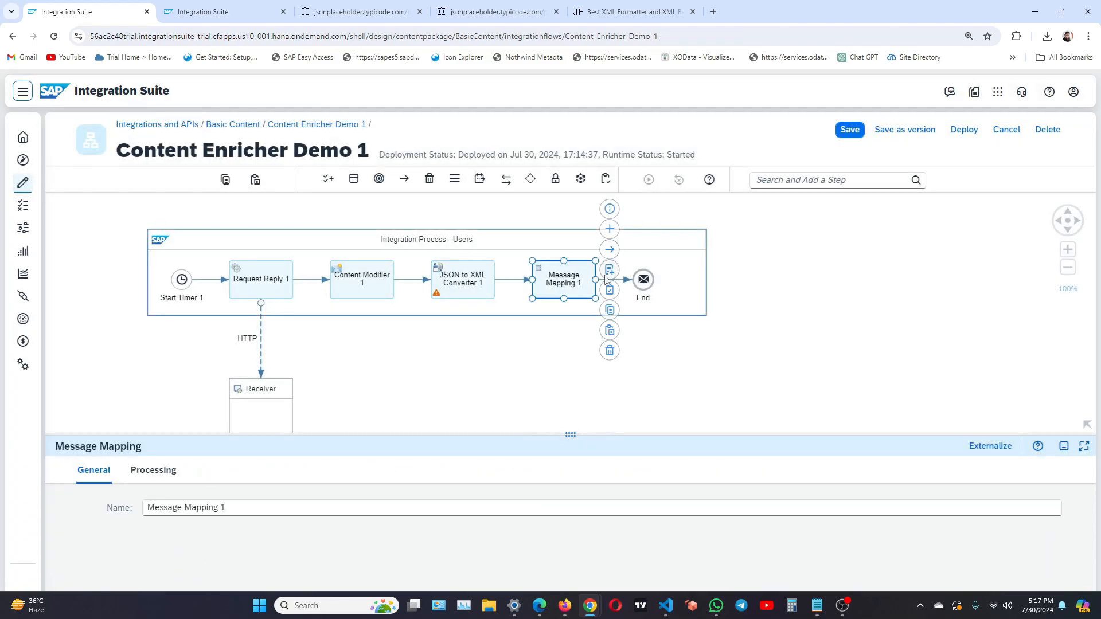
{"action": "left_click", "coordinate": [609, 270]}
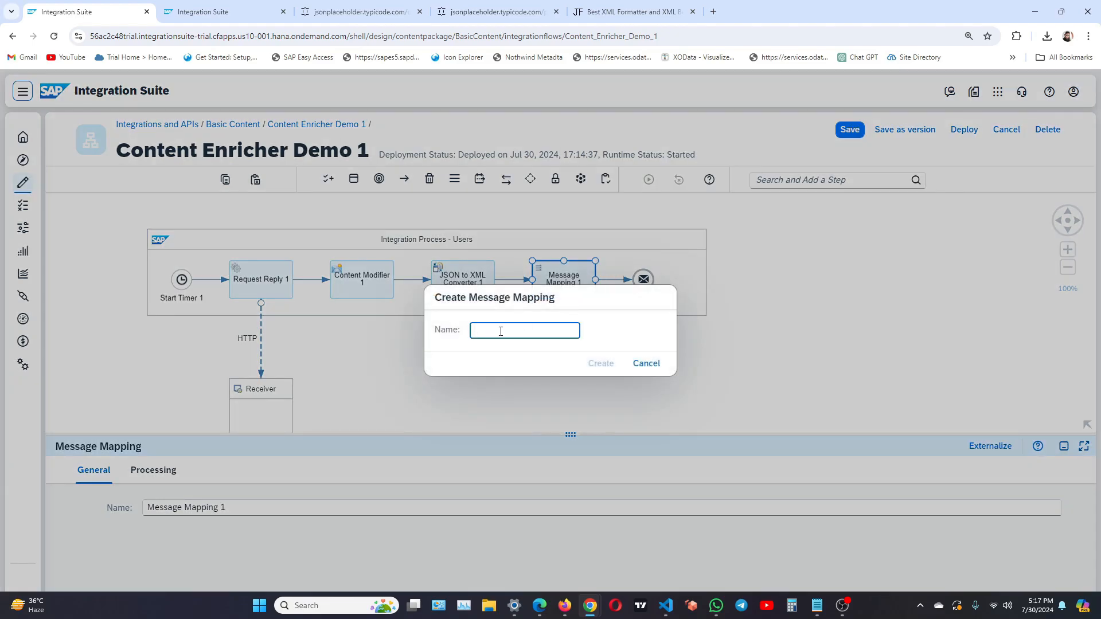
{"action": "type", "text": "User"}
{"action": "left_click", "coordinate": [606, 362]}
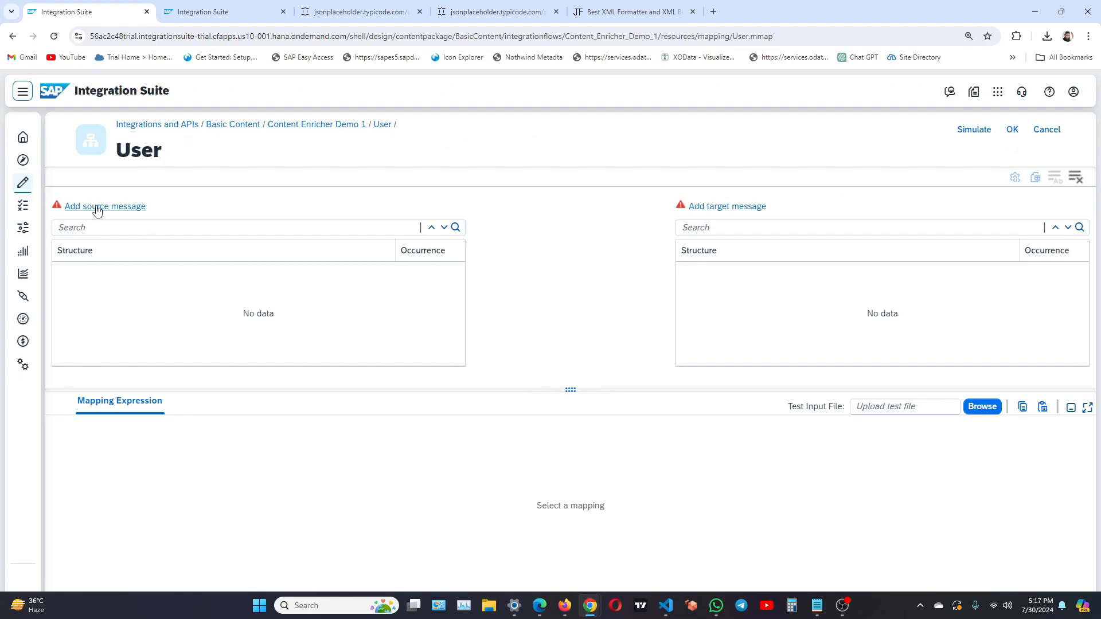
Step: Assign the local resource usr.xsd as both the source and the target message of the User mapping
{"action": "left_click", "coordinate": [128, 207]}
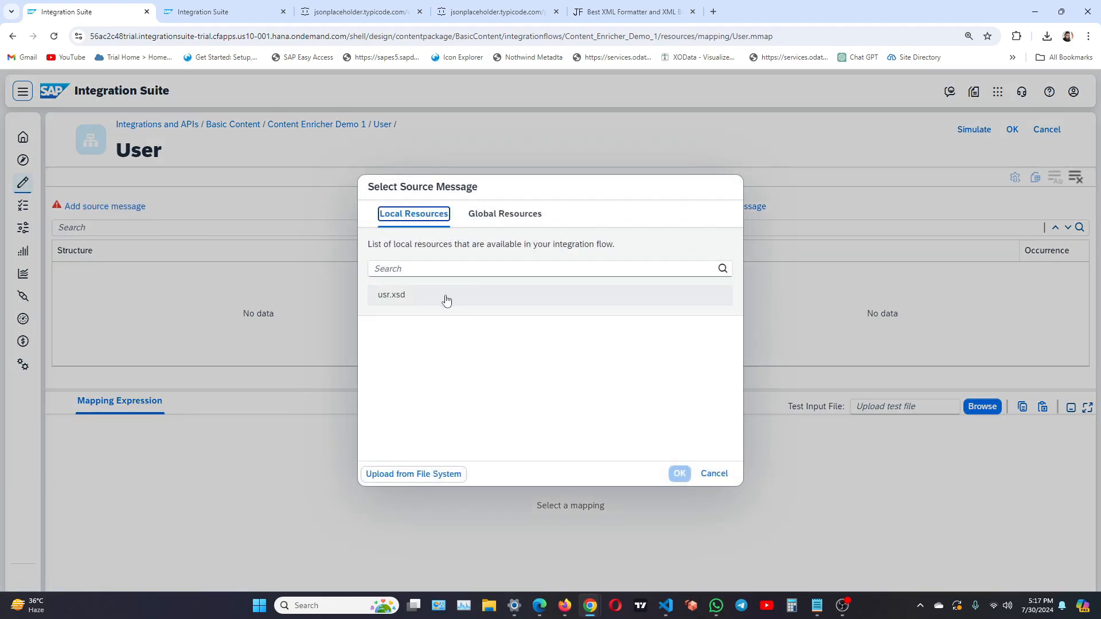
{"action": "left_click", "coordinate": [446, 300]}
{"action": "left_click", "coordinate": [681, 473]}
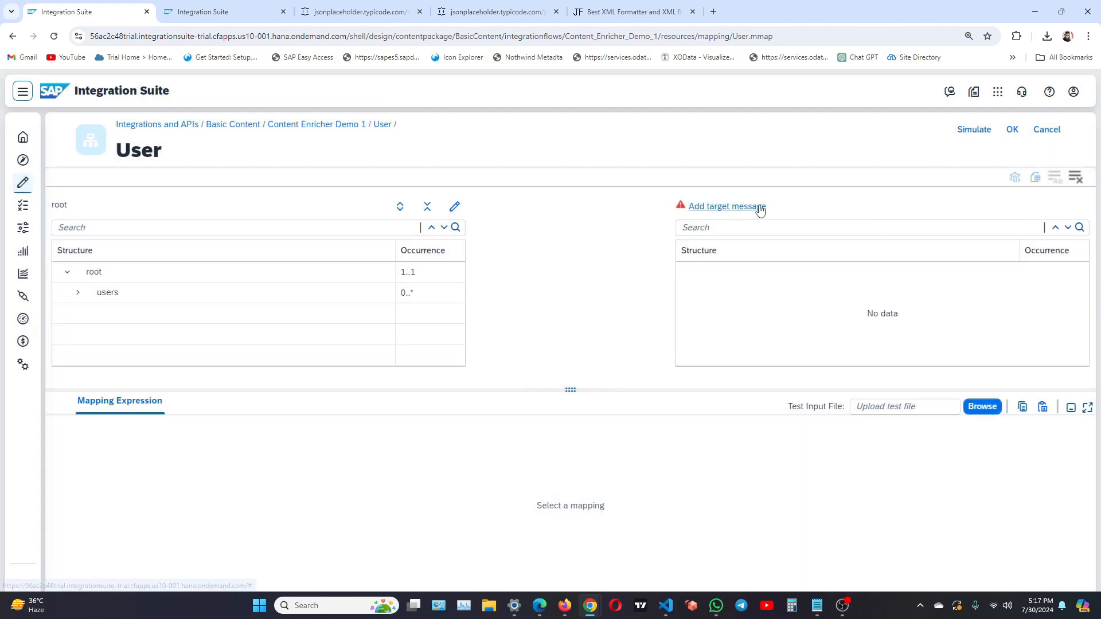
{"action": "left_click", "coordinate": [759, 208]}
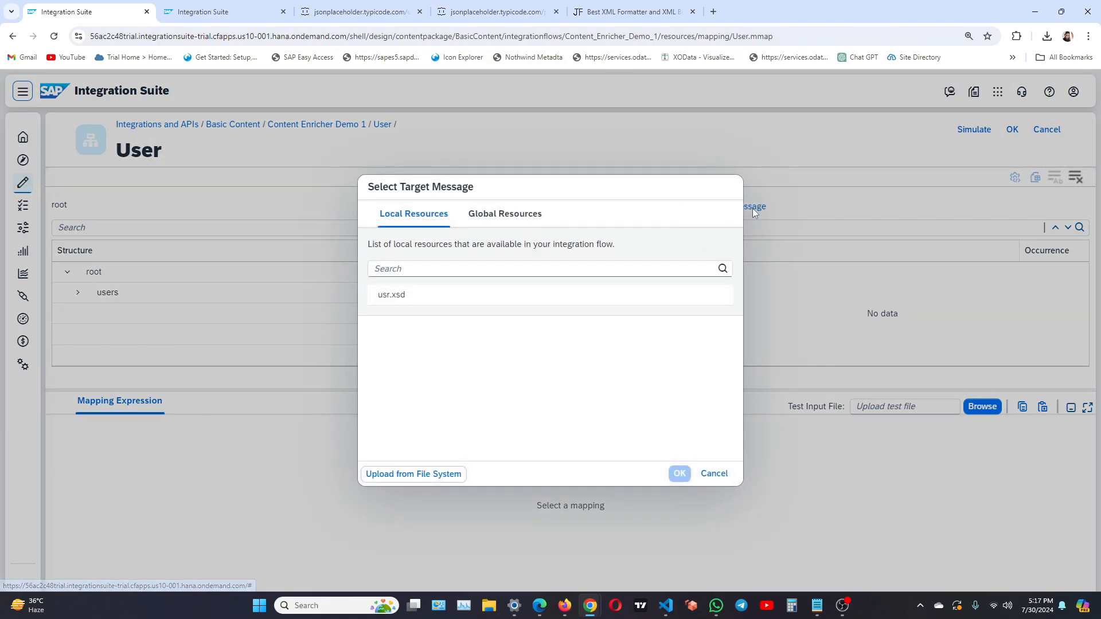
{"action": "left_click", "coordinate": [415, 300]}
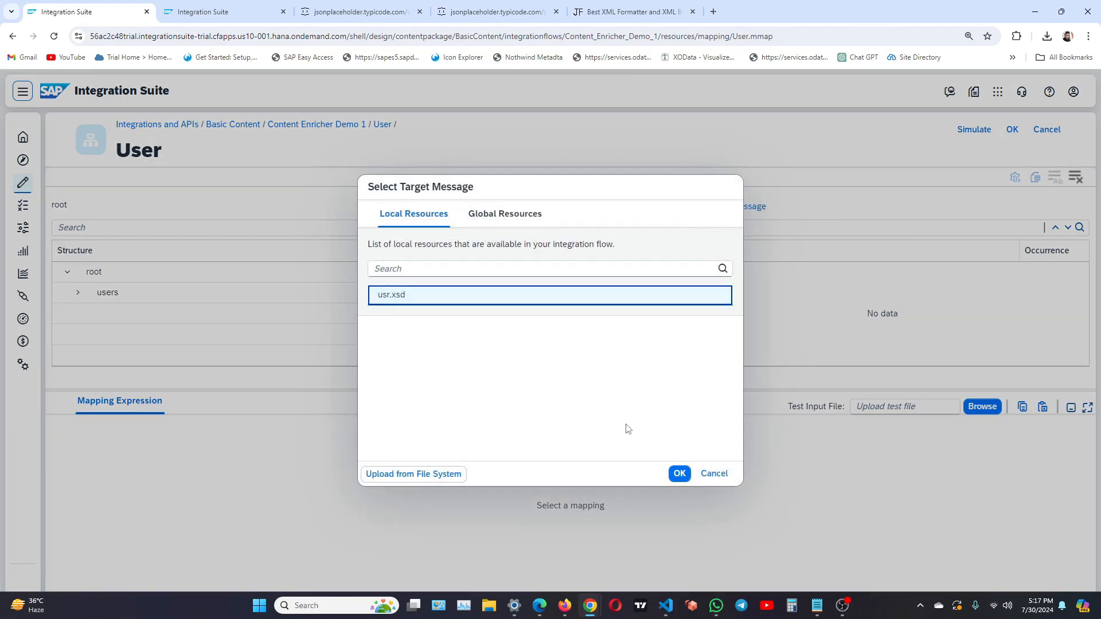
{"action": "left_click", "coordinate": [680, 473]}
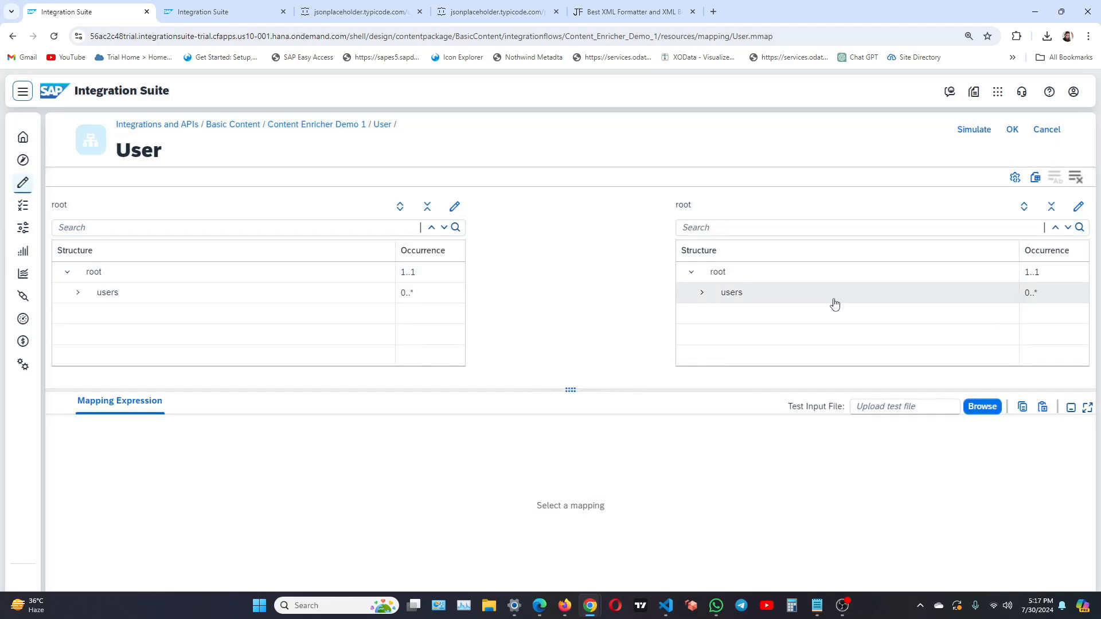
Step: Map the source root node and its child fields to the same-named target nodes automatically
{"action": "left_click", "coordinate": [212, 275]}
{"action": "left_click", "coordinate": [792, 273]}
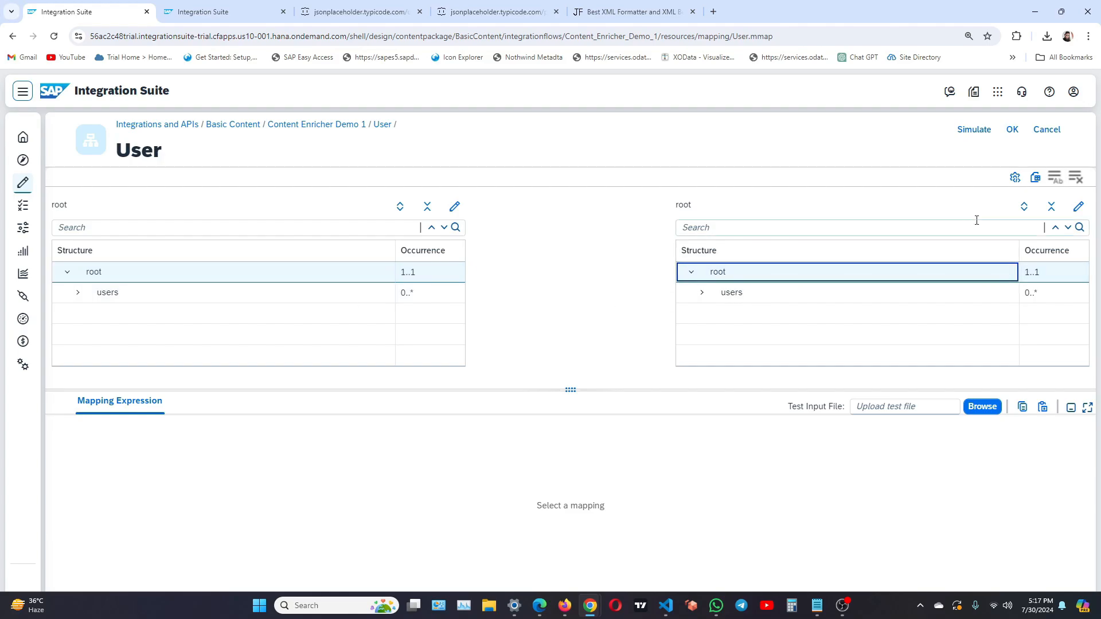
{"action": "left_click", "coordinate": [1060, 182]}
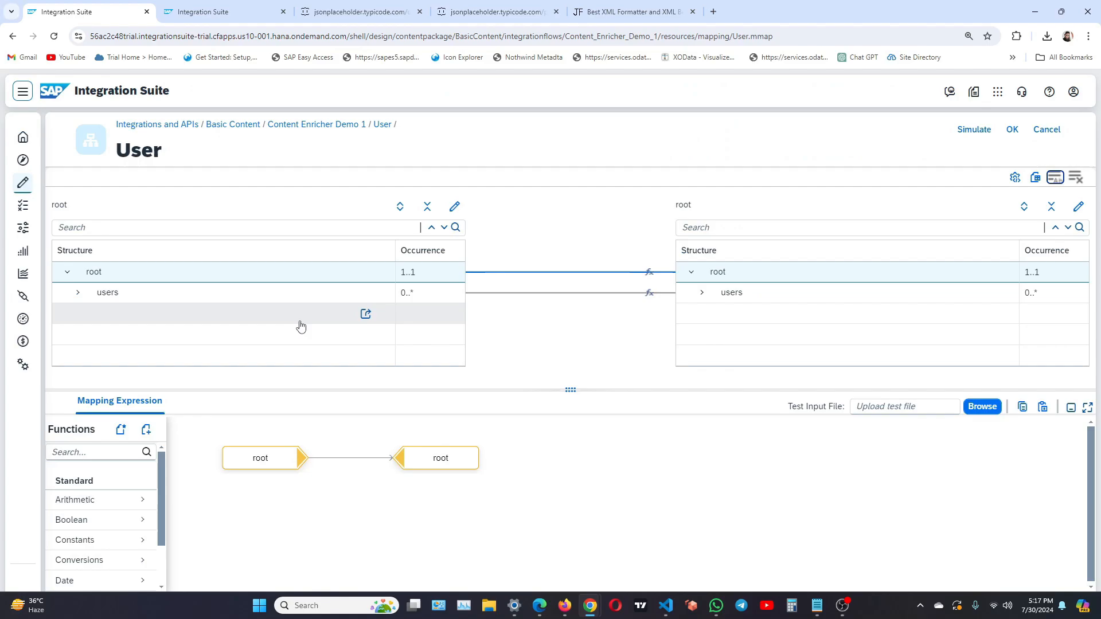
Step: Expand the users node in the source and target structures to check its field mappings, and accept the User mapping
{"action": "left_click", "coordinate": [78, 293]}
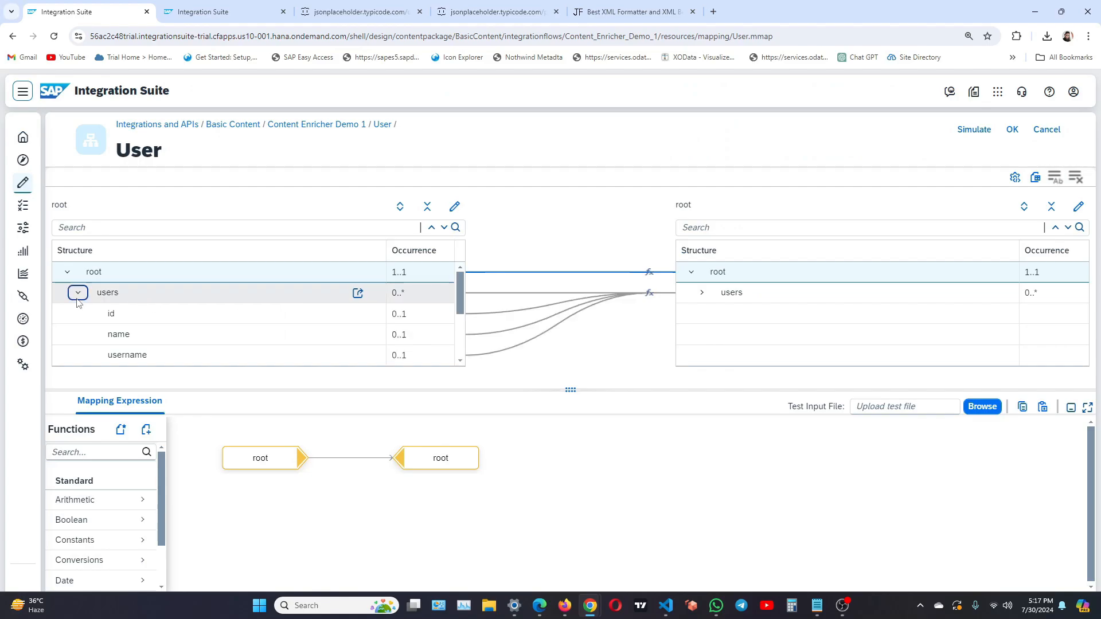
{"action": "left_click", "coordinate": [702, 293]}
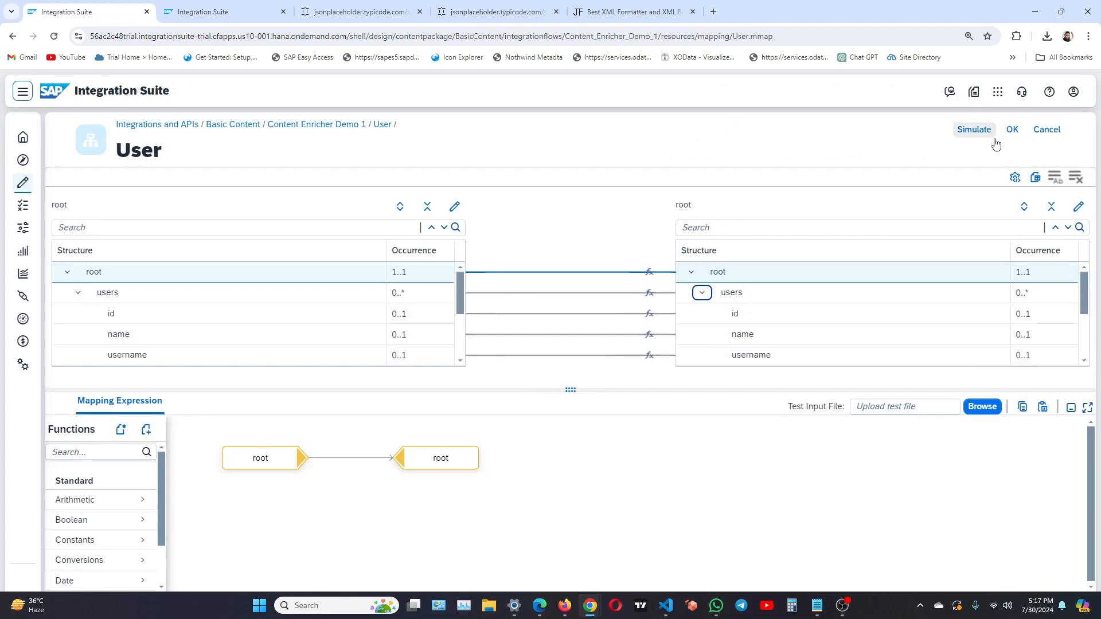
{"action": "left_click", "coordinate": [1012, 131]}
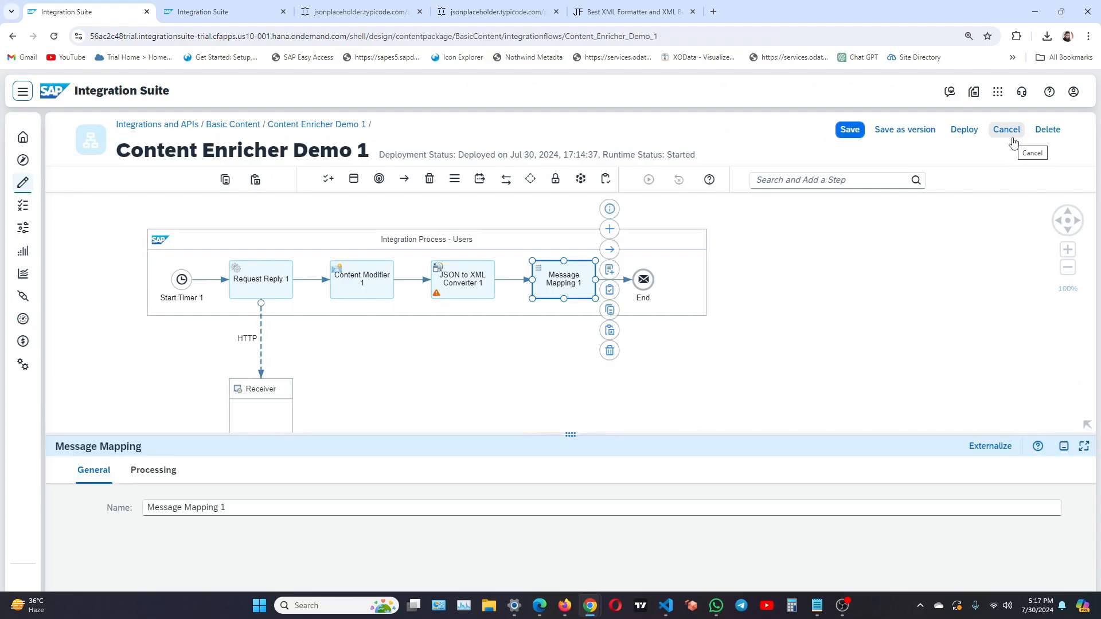
Step: Open the integration flow's local resource references while working on the Integration Process Posts
{"action": "left_click", "coordinate": [686, 389]}
{"action": "left_click", "coordinate": [589, 295]}
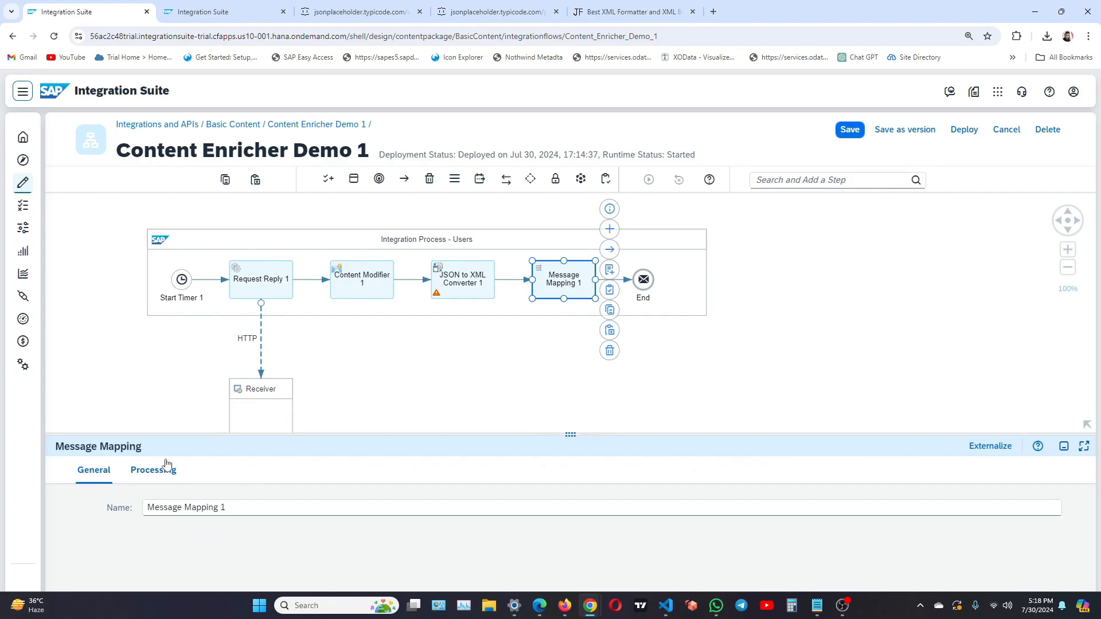
{"action": "left_click", "coordinate": [738, 368]}
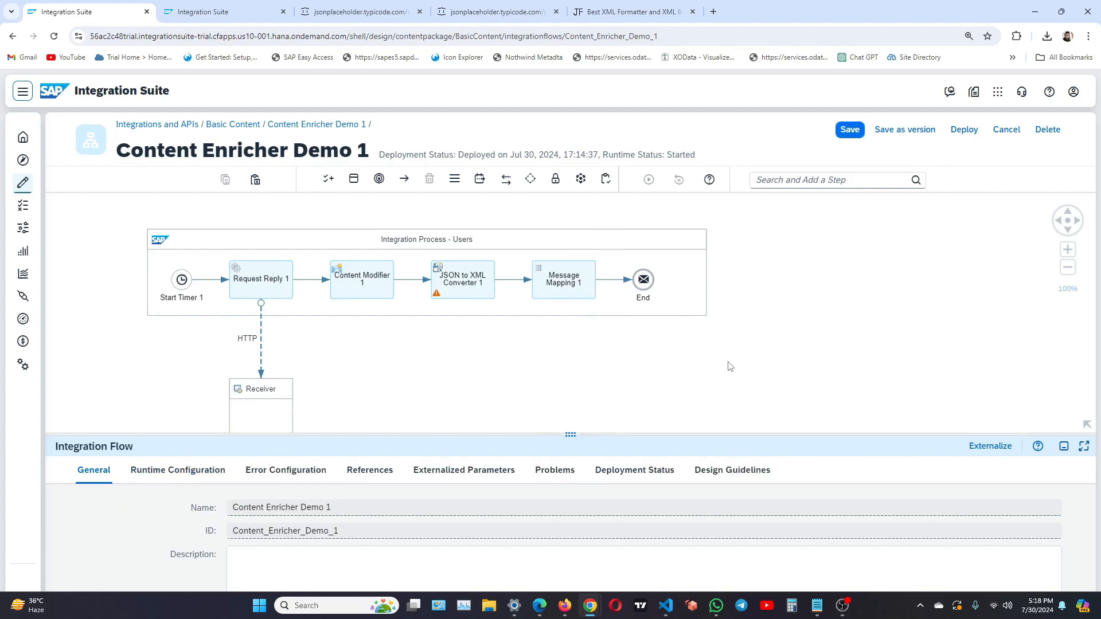
{"action": "scroll", "coordinate": [550, 277], "scroll_direction": "down", "scroll_amount": 3}
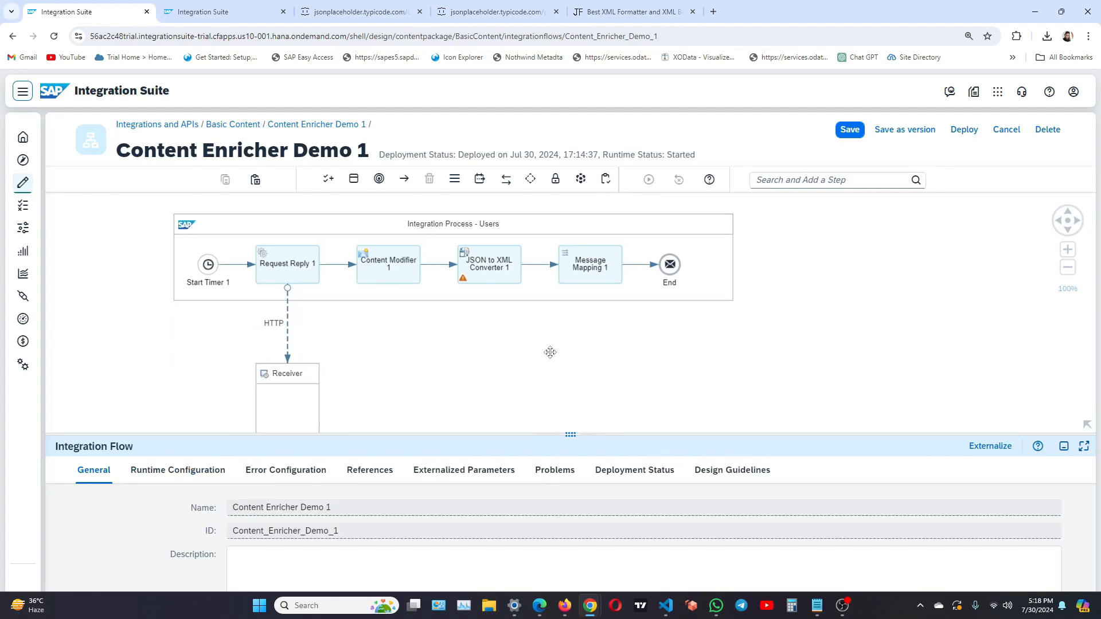
{"action": "left_click_drag", "start_coordinate": [580, 344], "coordinate": [577, 216]}
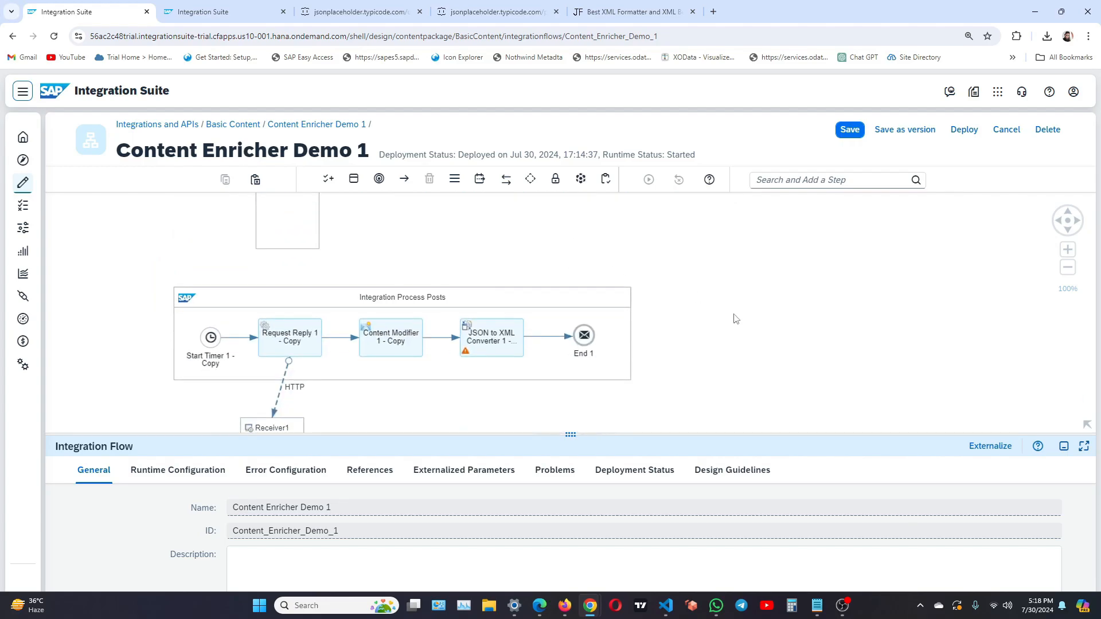
{"action": "left_click_drag", "start_coordinate": [732, 317], "coordinate": [755, 236]}
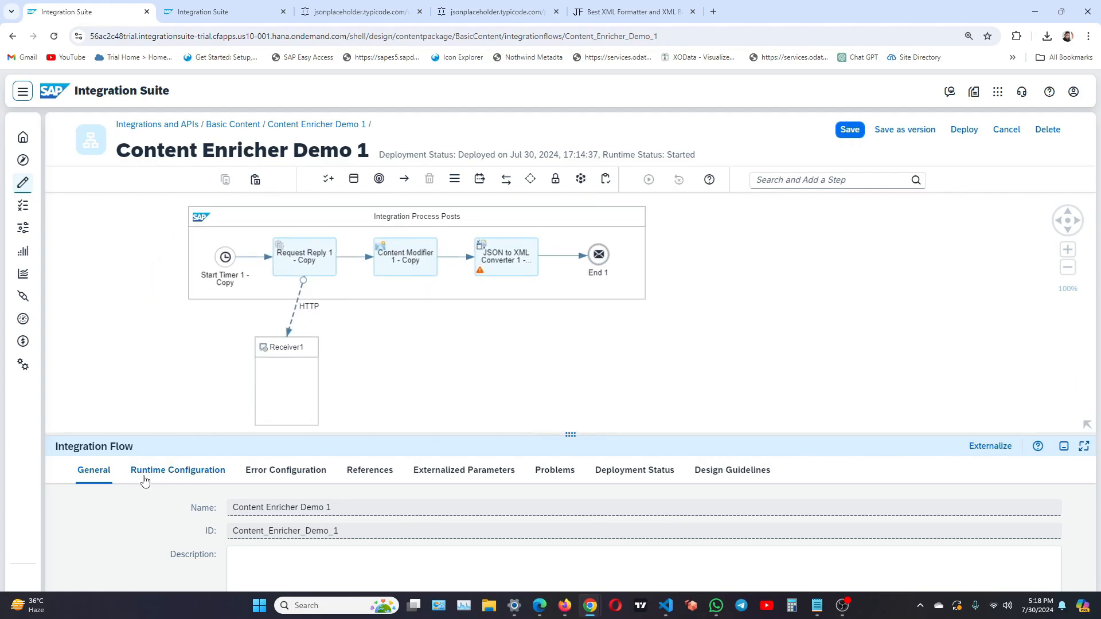
{"action": "left_click", "coordinate": [383, 472]}
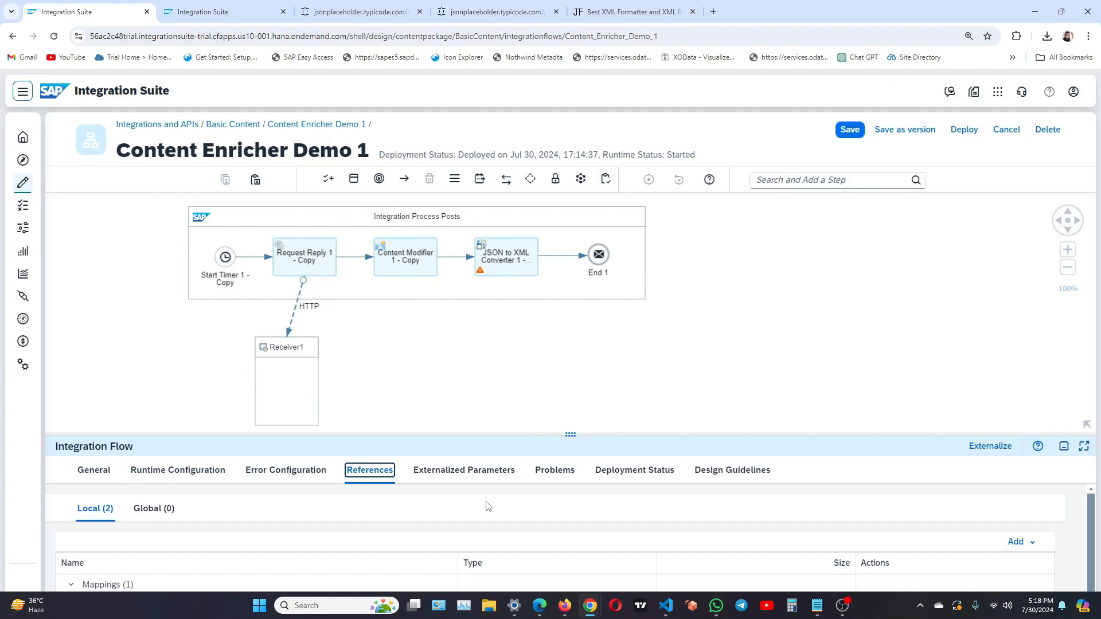
Step: Add the posts.xsd file from the file system as a local XSD schema reference of the integration flow
{"action": "left_click", "coordinate": [1018, 541]}
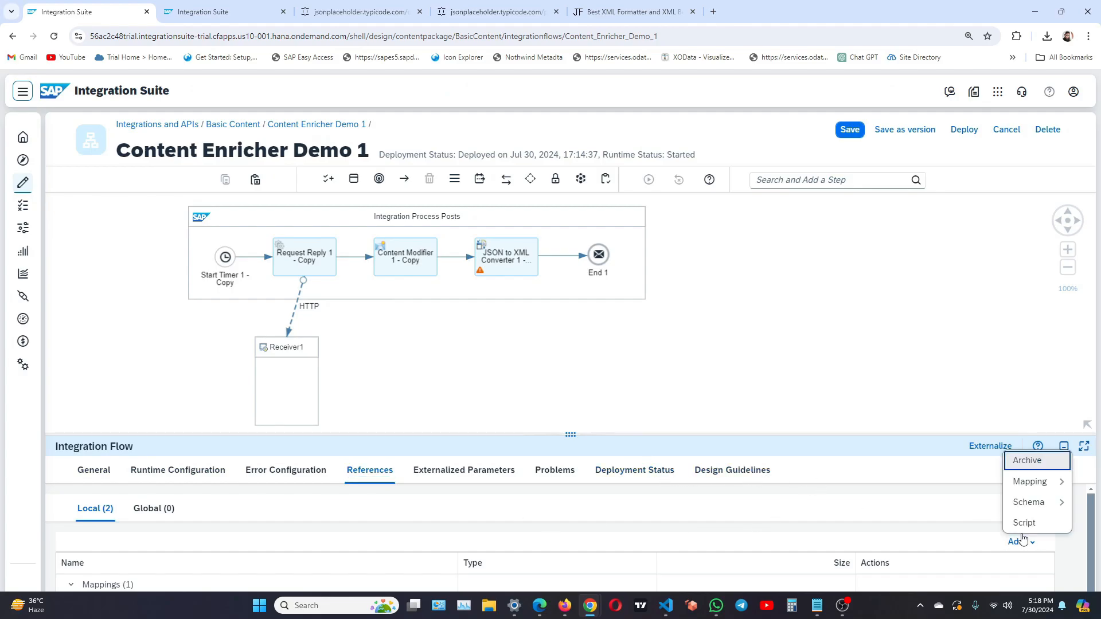
{"action": "mouse_move", "coordinate": [1035, 510]}
{"action": "left_click", "coordinate": [984, 563]}
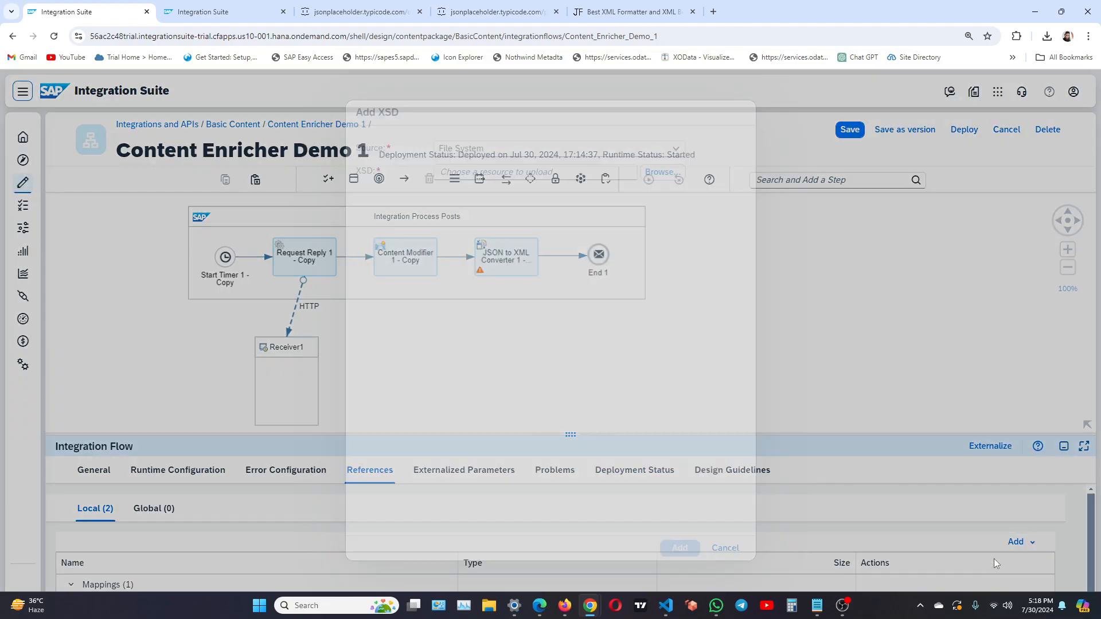
{"action": "left_click", "coordinate": [662, 172]}
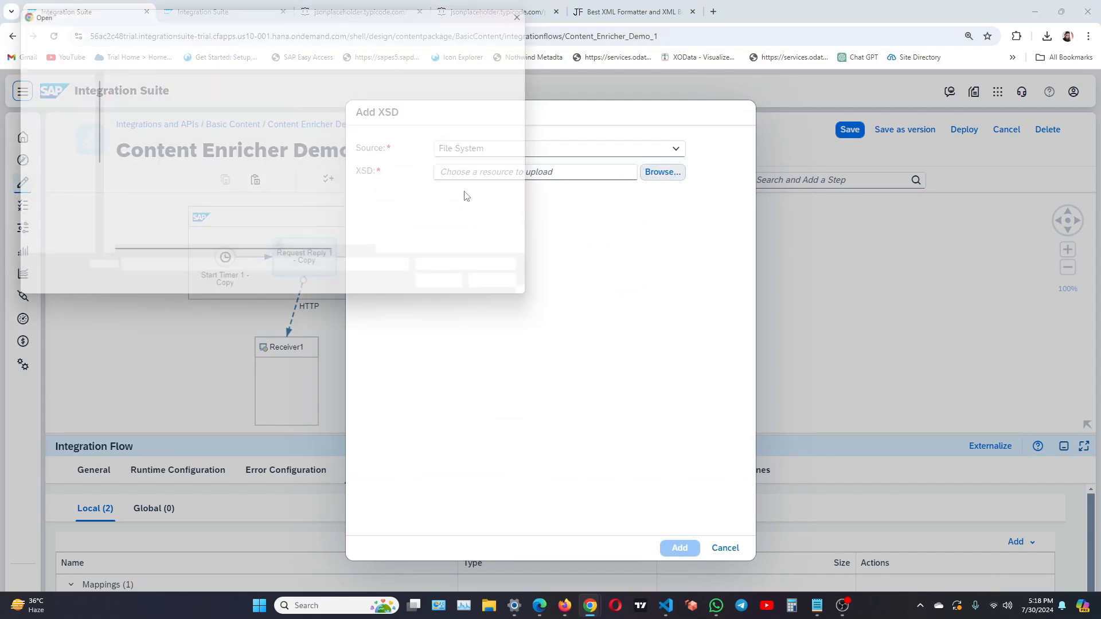
{"action": "left_click", "coordinate": [138, 93]}
{"action": "left_click", "coordinate": [453, 291]}
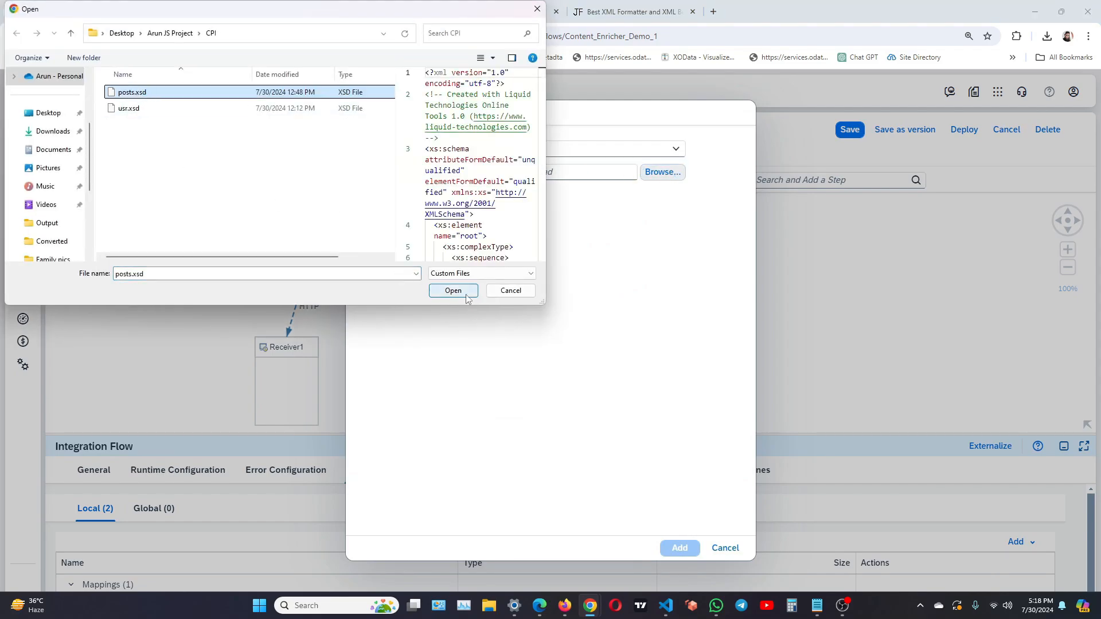
{"action": "left_click", "coordinate": [680, 548]}
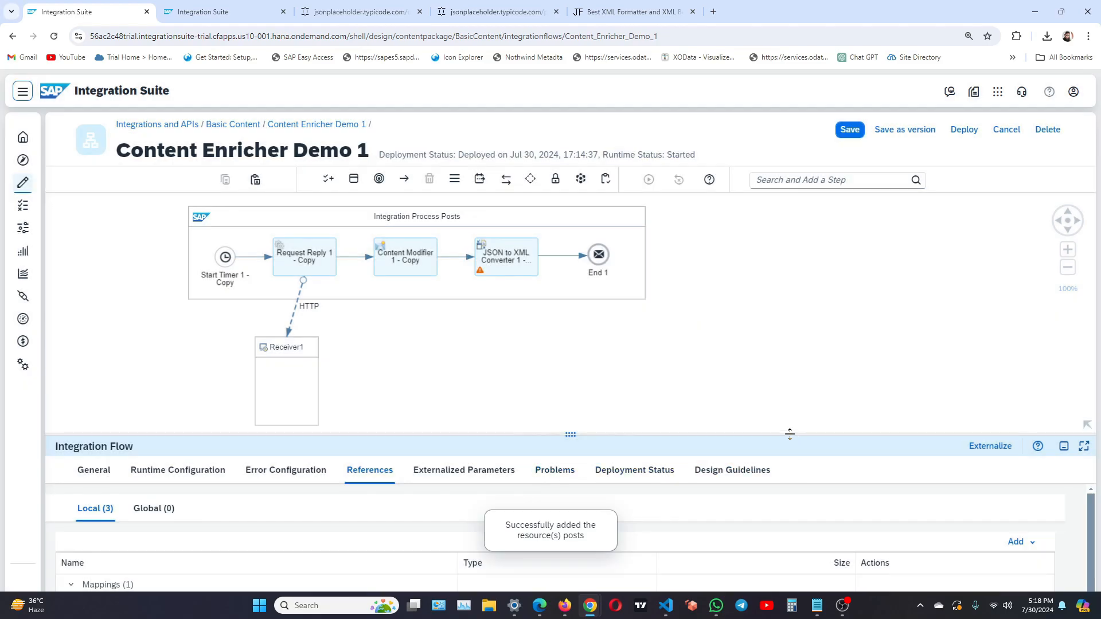
Step: Review the root and posts element definitions in the posts schema, and return to the integration flow
{"action": "left_click_drag", "start_coordinate": [571, 438], "coordinate": [570, 362]}
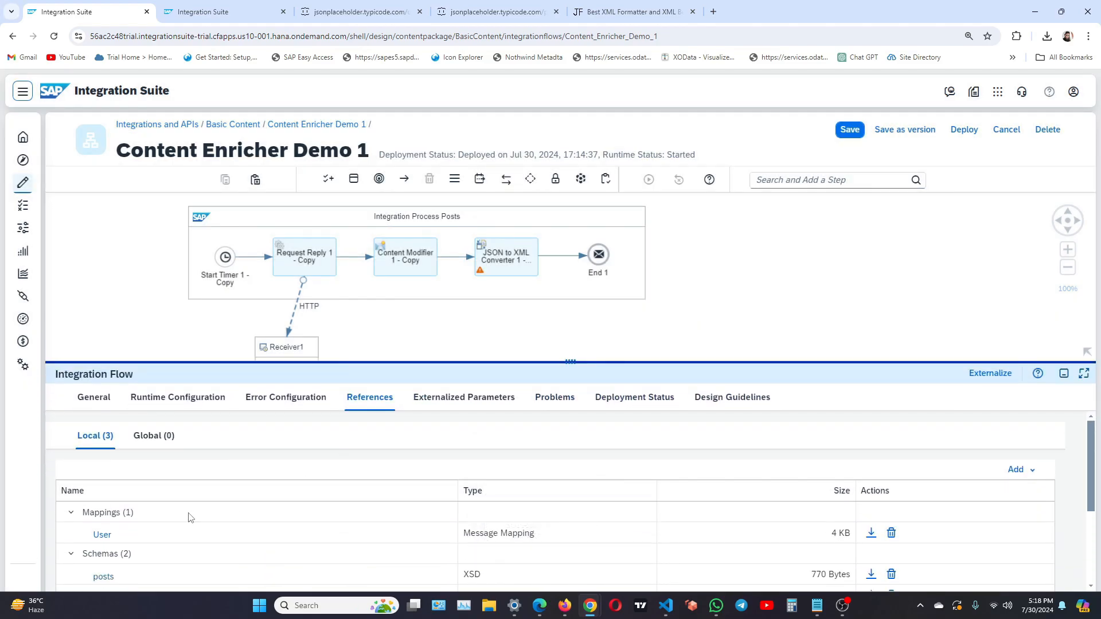
{"action": "scroll", "coordinate": [143, 542], "scroll_direction": "down", "scroll_amount": 3}
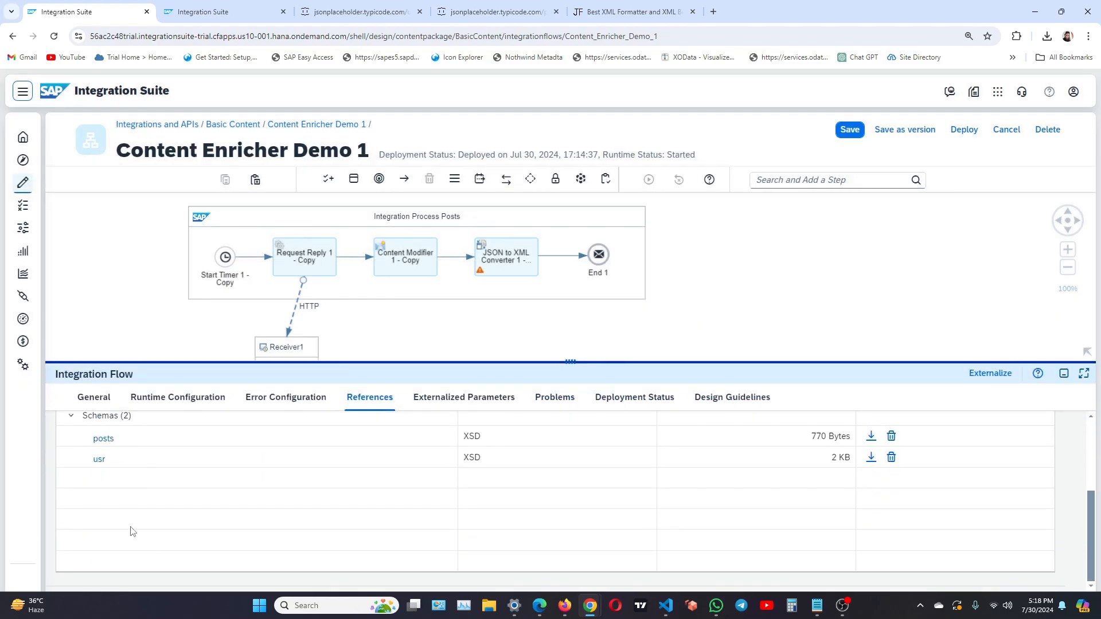
{"action": "left_click", "coordinate": [103, 439]}
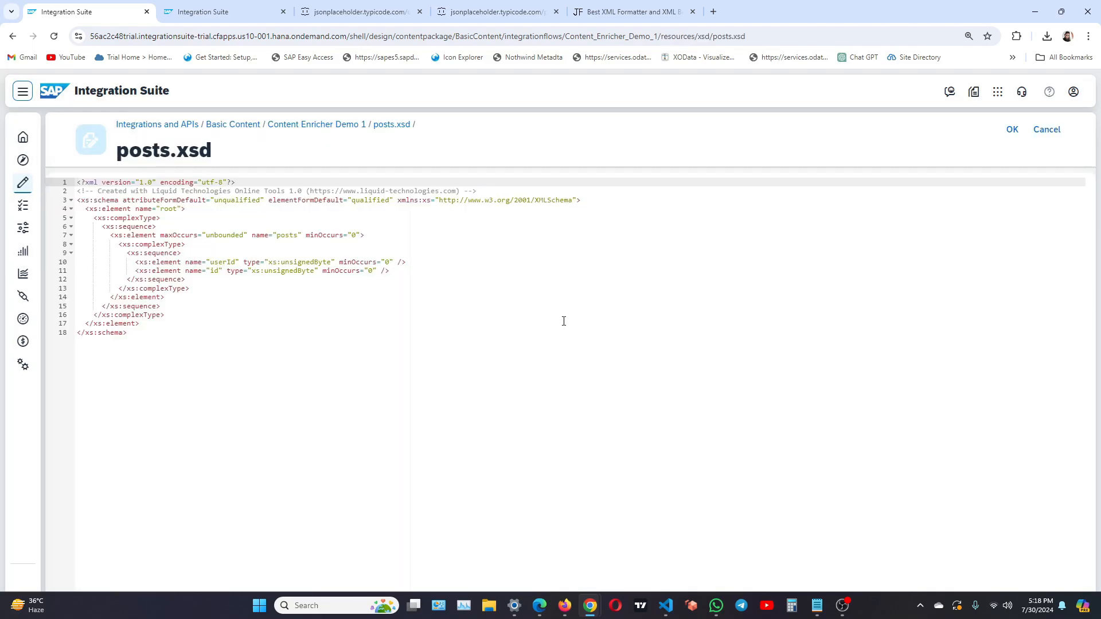
{"action": "left_click", "coordinate": [349, 312]}
{"action": "left_click_drag", "start_coordinate": [127, 210], "coordinate": [181, 211]}
{"action": "left_click_drag", "start_coordinate": [271, 235], "coordinate": [330, 237]}
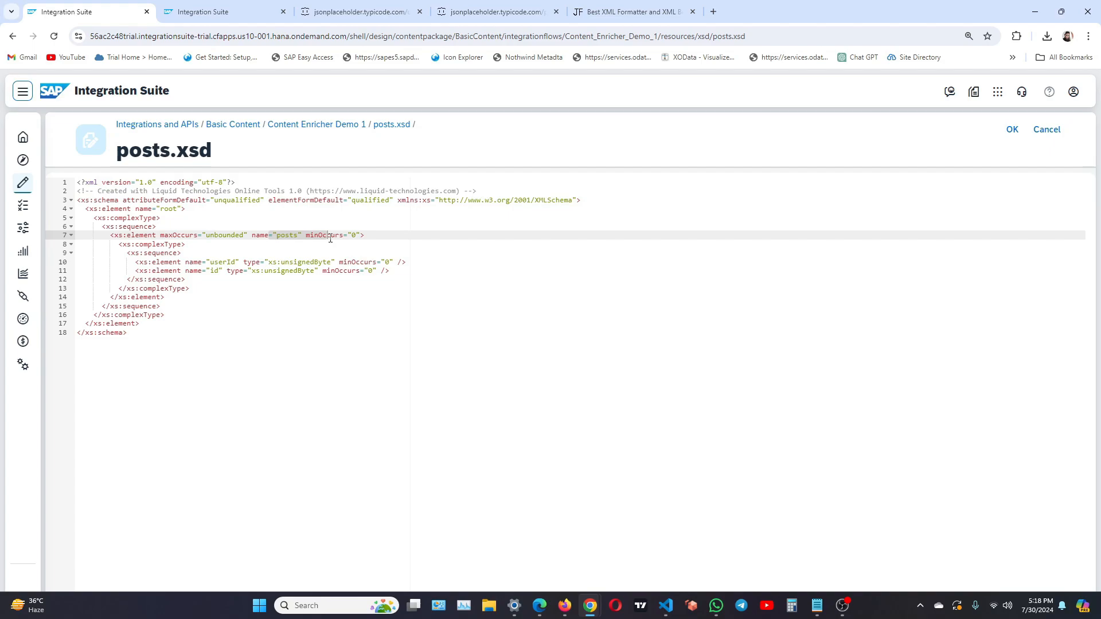
{"action": "left_click", "coordinate": [416, 310]}
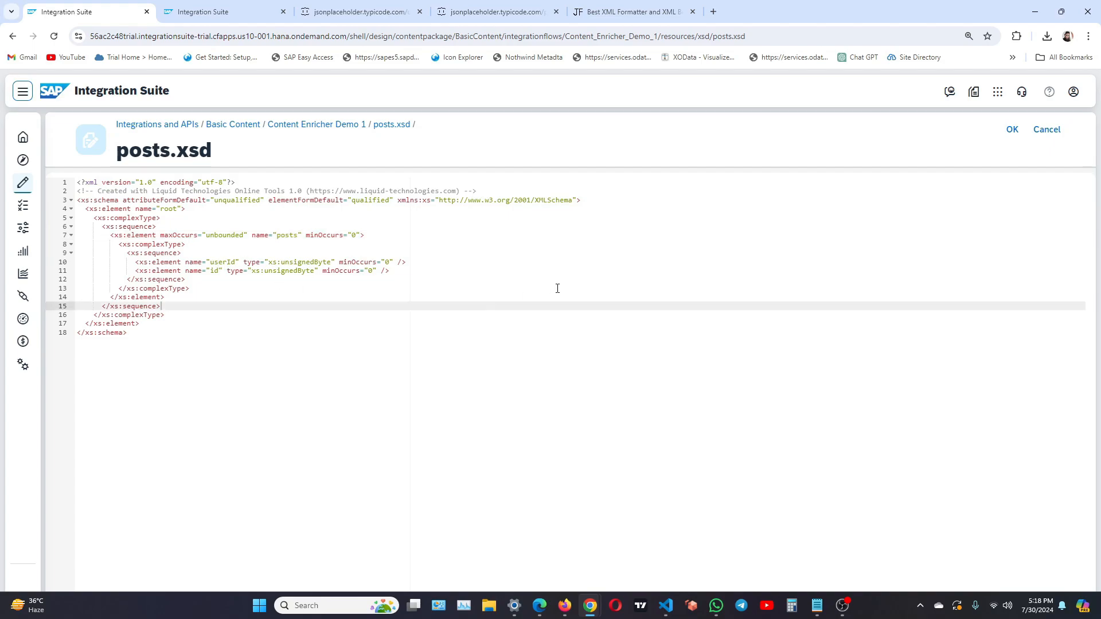
{"action": "left_click", "coordinate": [1012, 129]}
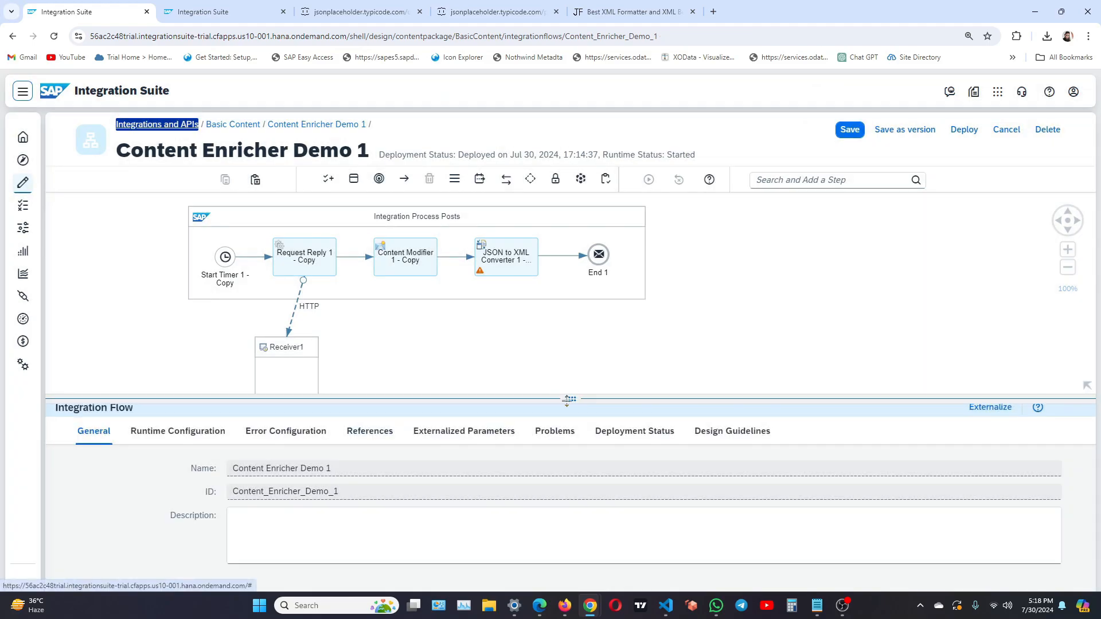
Step: Add a Message Mapping step after the JSON to XML Converter in Integration Process Posts and arrange the process horizontally
{"action": "left_click_drag", "start_coordinate": [565, 394], "coordinate": [551, 466]}
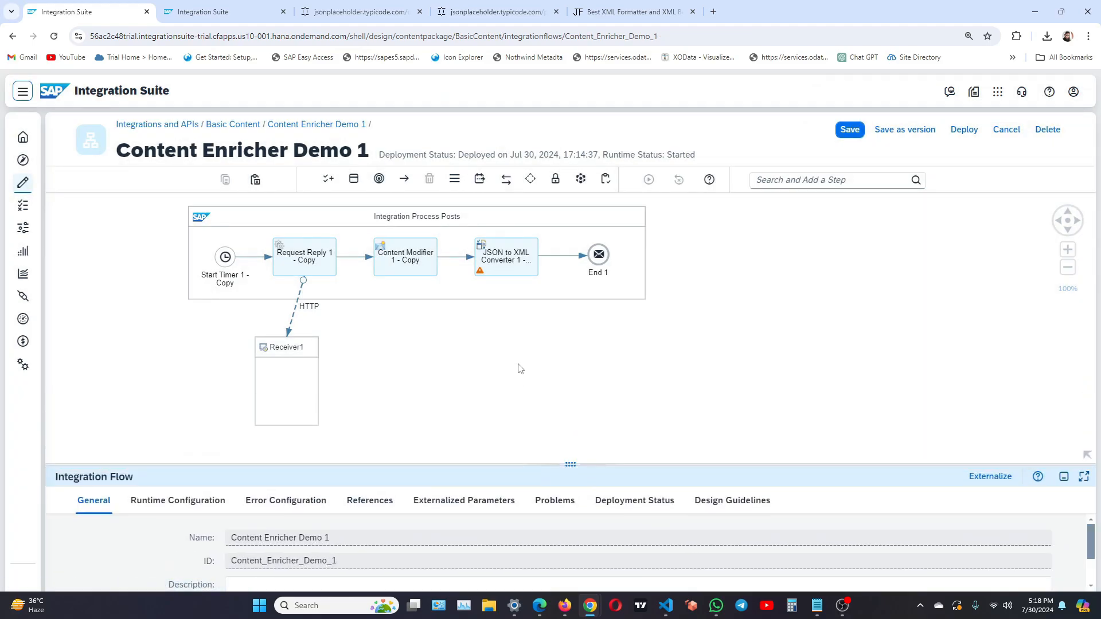
{"action": "left_click", "coordinate": [519, 261]}
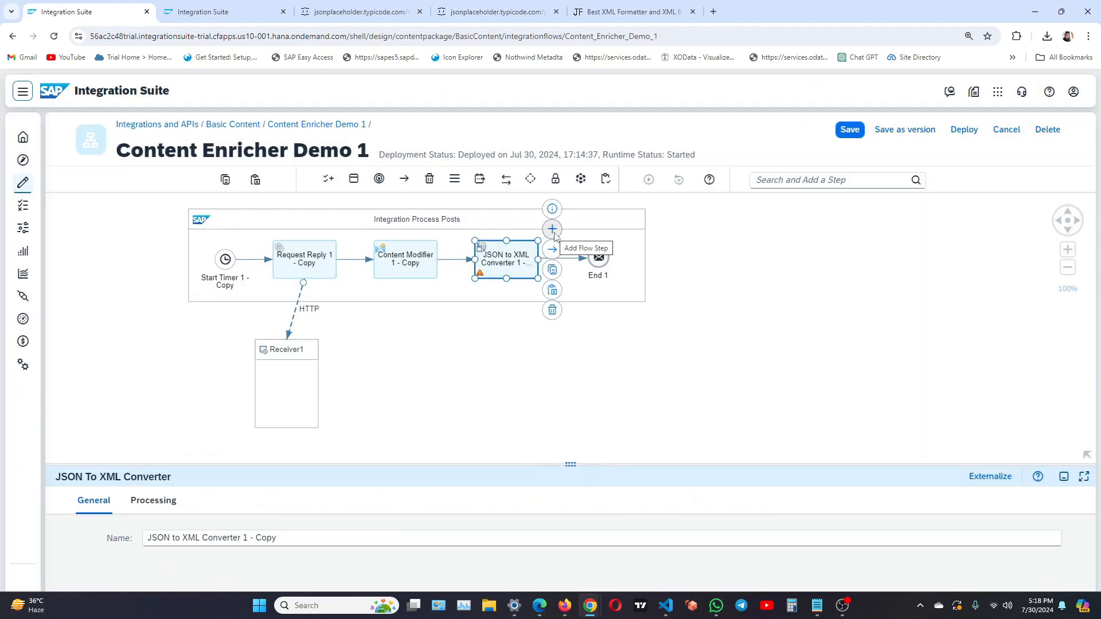
{"action": "left_click", "coordinate": [554, 231]}
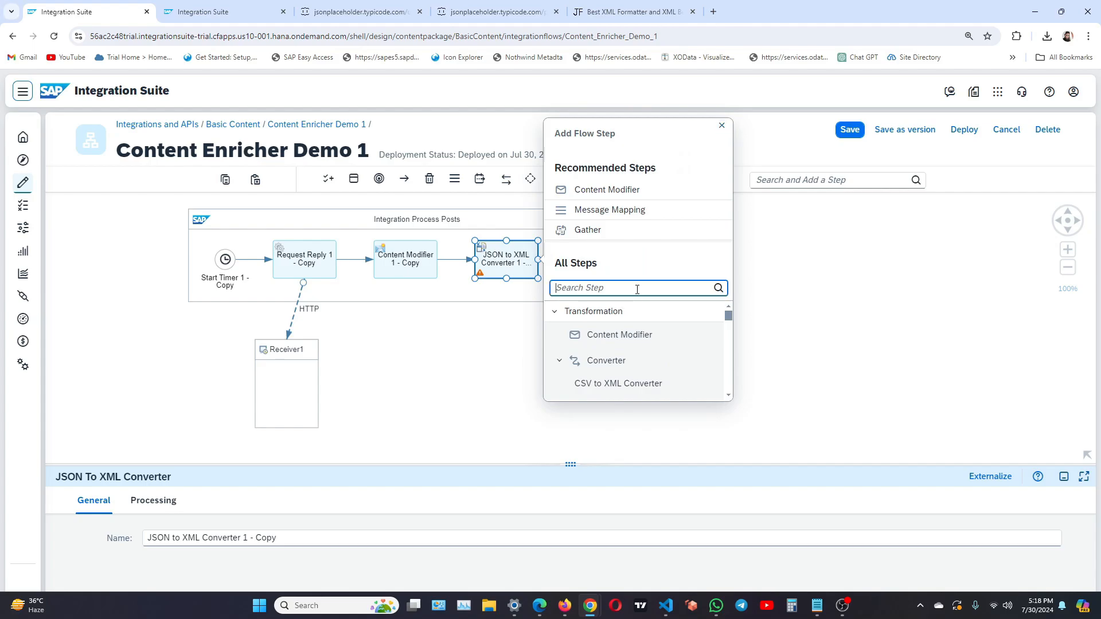
{"action": "type", "text": "messa"}
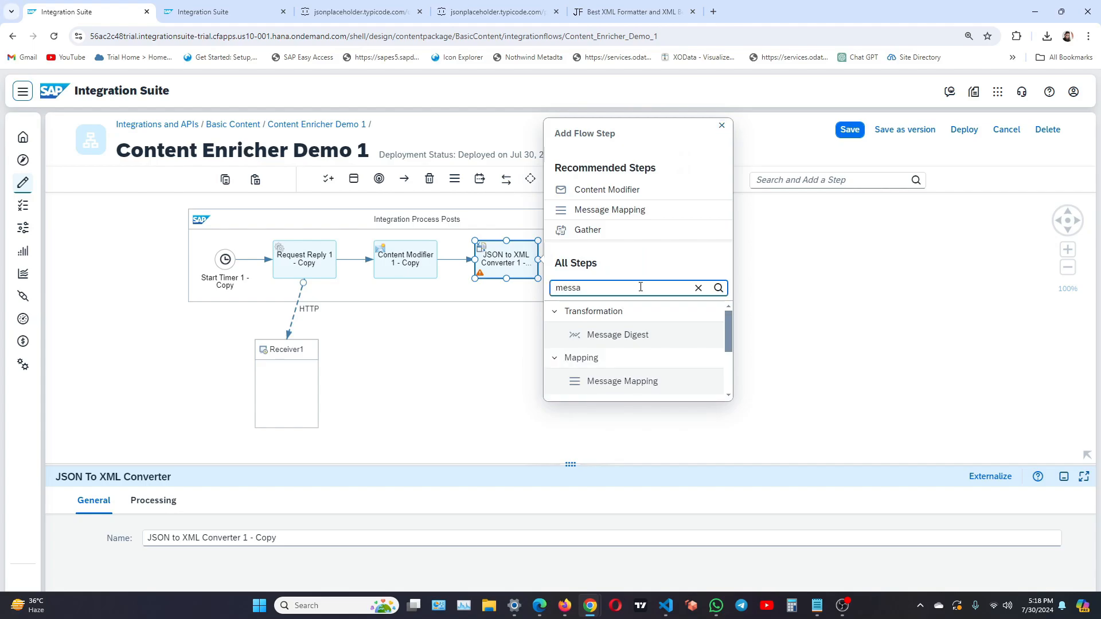
{"action": "left_click", "coordinate": [624, 382]}
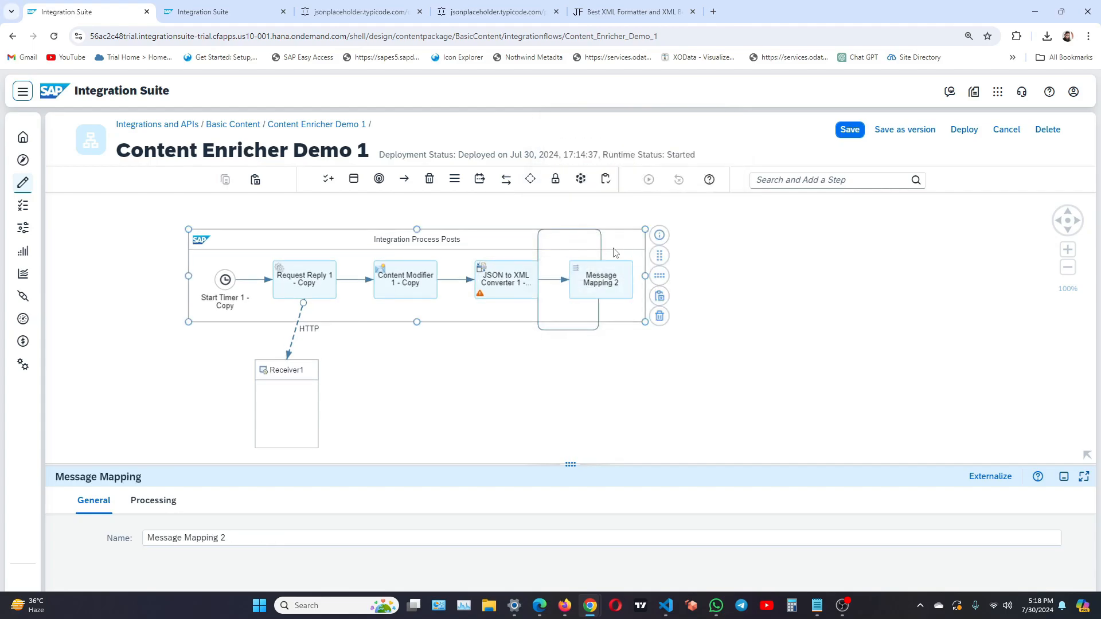
{"action": "left_click", "coordinate": [659, 276]}
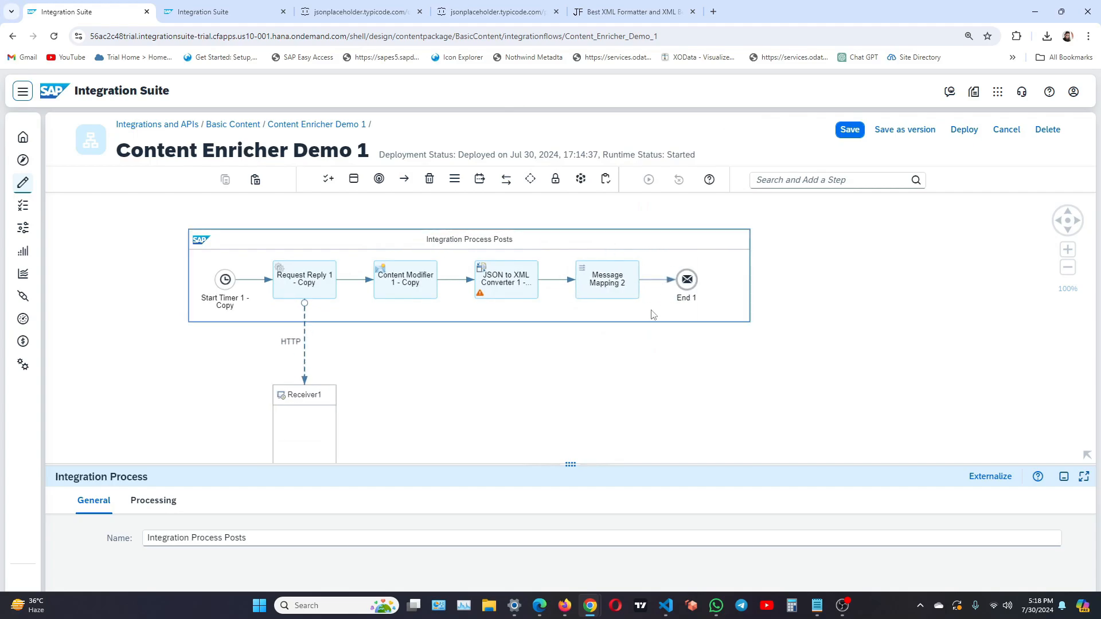
{"action": "left_click", "coordinate": [619, 294]}
{"action": "left_click", "coordinate": [612, 342]}
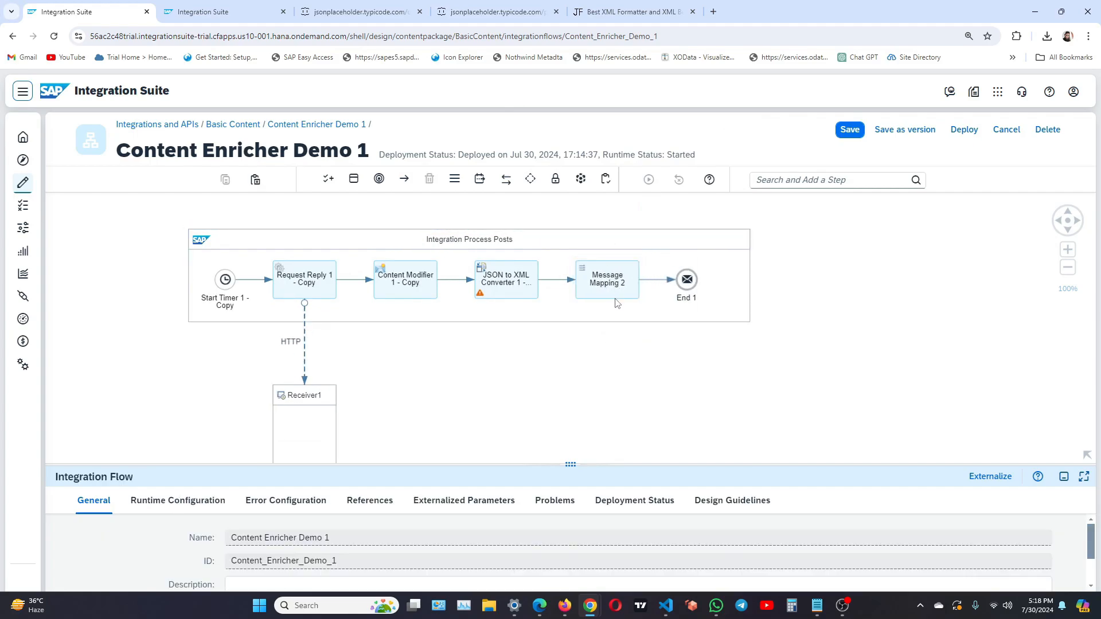
Step: Create a message mapping named Post for the new Message Mapping step
{"action": "left_click", "coordinate": [616, 303]}
{"action": "left_click", "coordinate": [653, 271]}
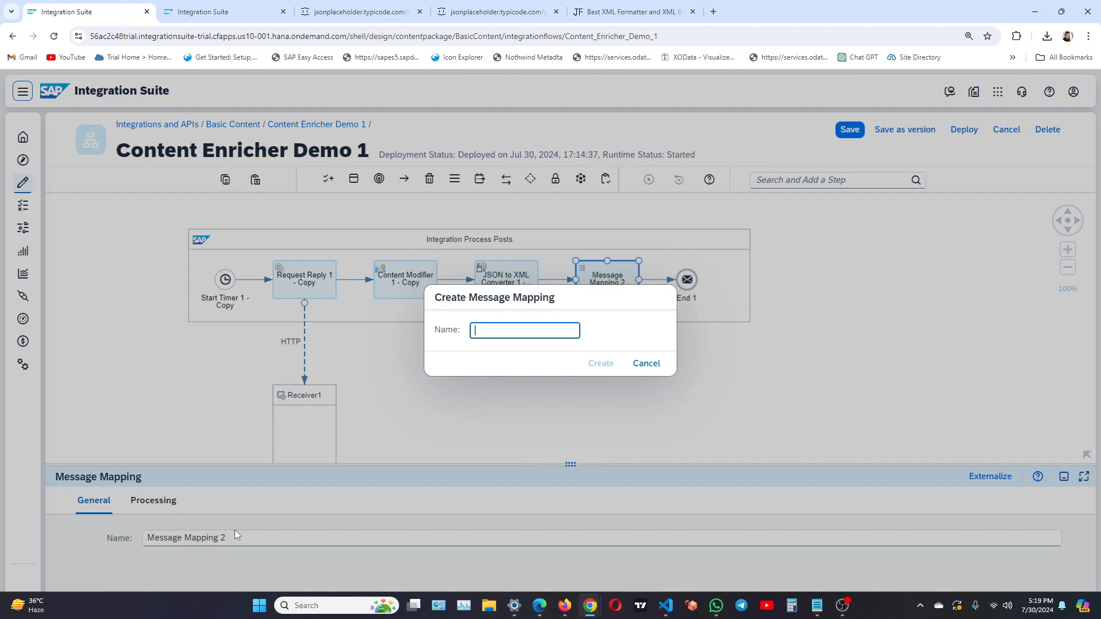
{"action": "type", "text": "Post"}
{"action": "left_click", "coordinate": [600, 363]}
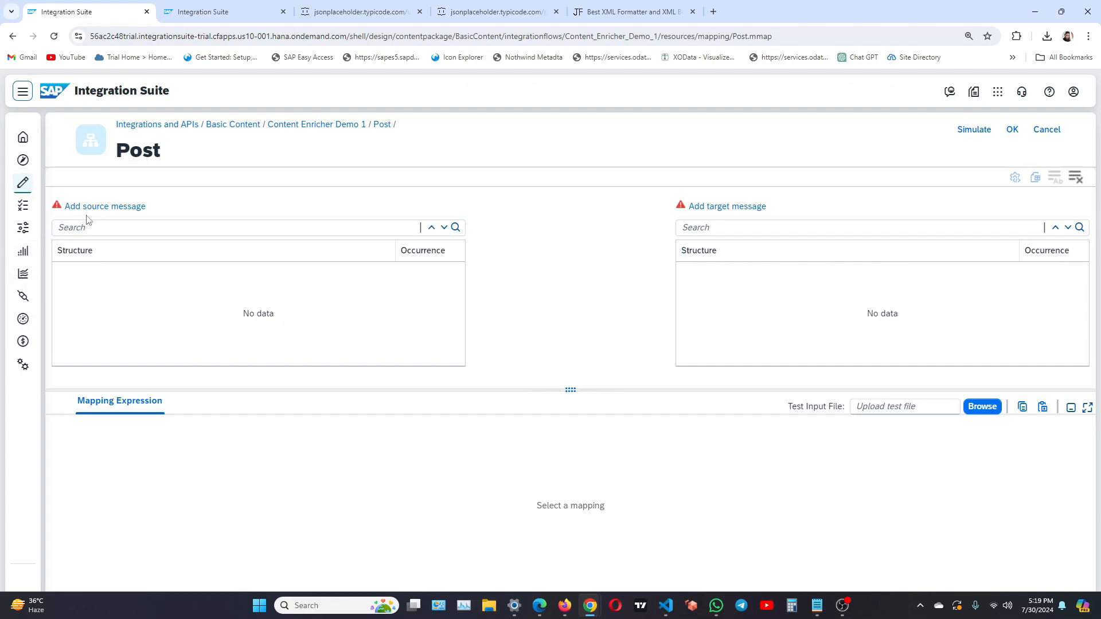
Step: Assign posts.xsd from the local resources as both the source and the target message of the mapping
{"action": "left_click", "coordinate": [96, 207]}
{"action": "left_click", "coordinate": [400, 315]}
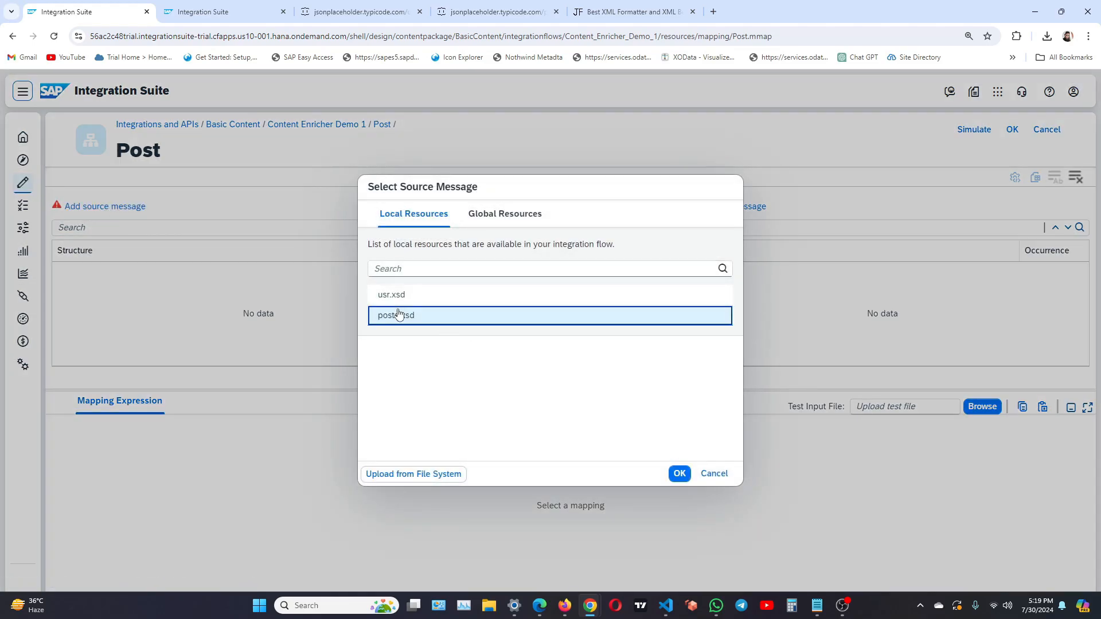
{"action": "left_click", "coordinate": [679, 474]}
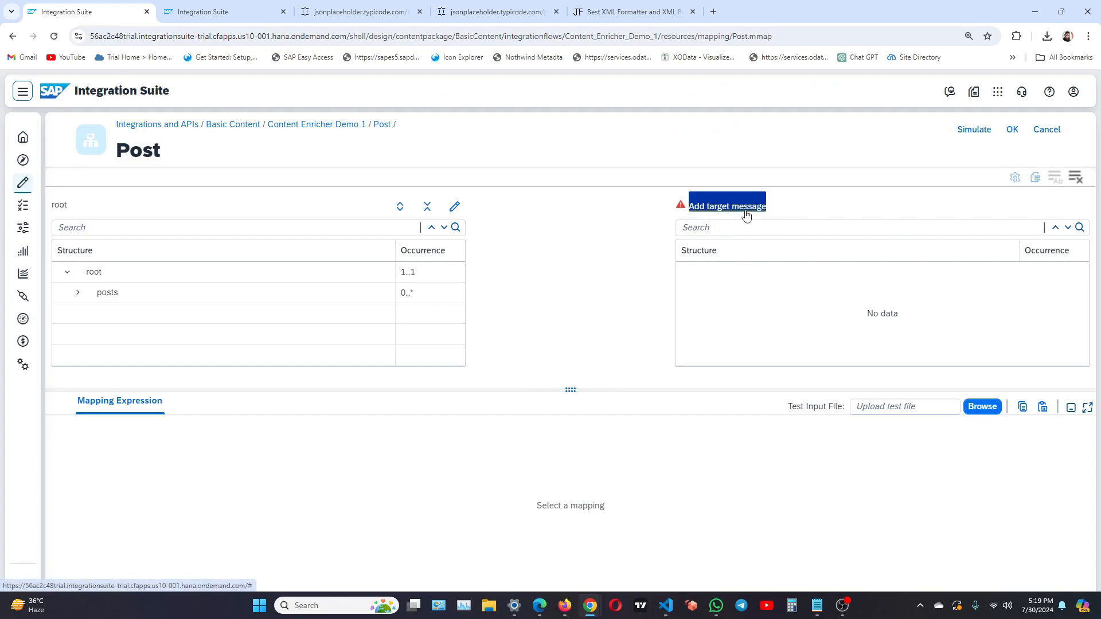
{"action": "left_click", "coordinate": [746, 211]}
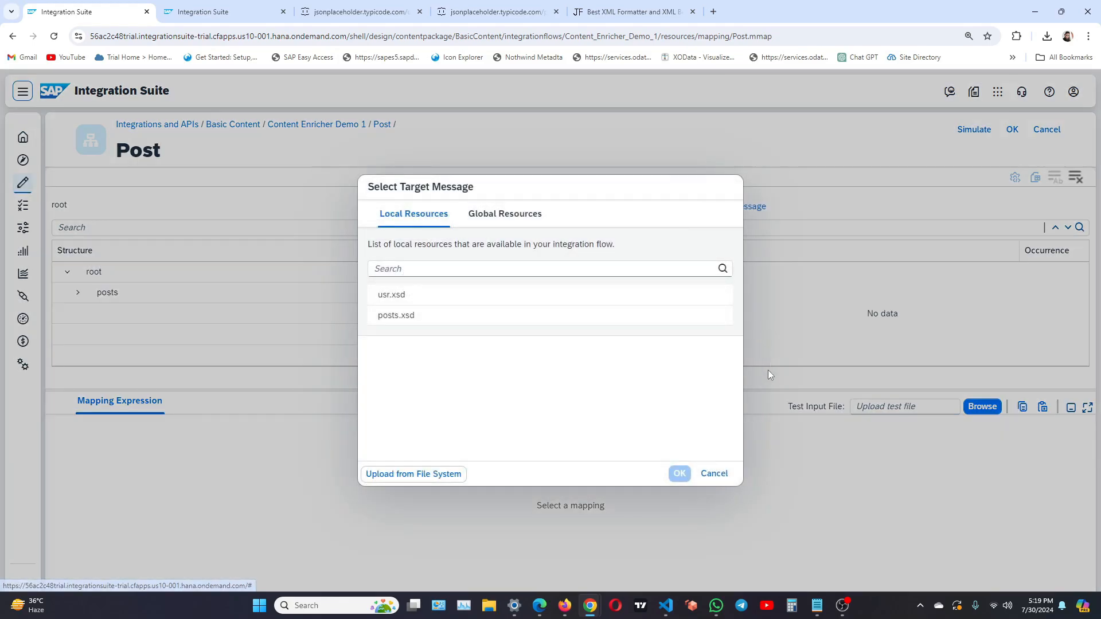
{"action": "left_click", "coordinate": [428, 317]}
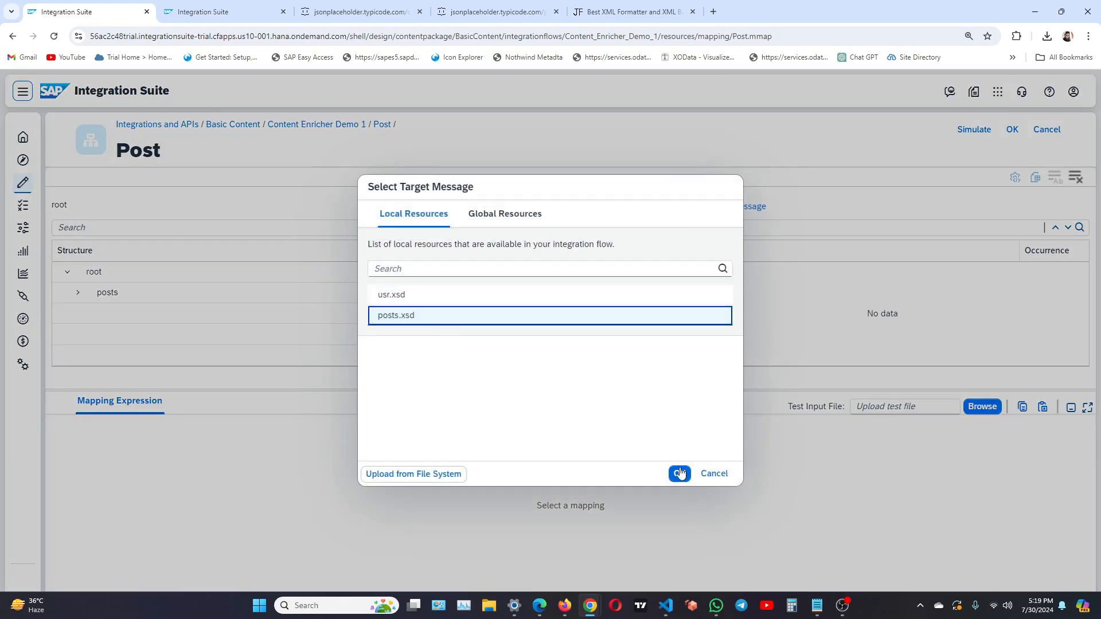
{"action": "left_click", "coordinate": [679, 474]}
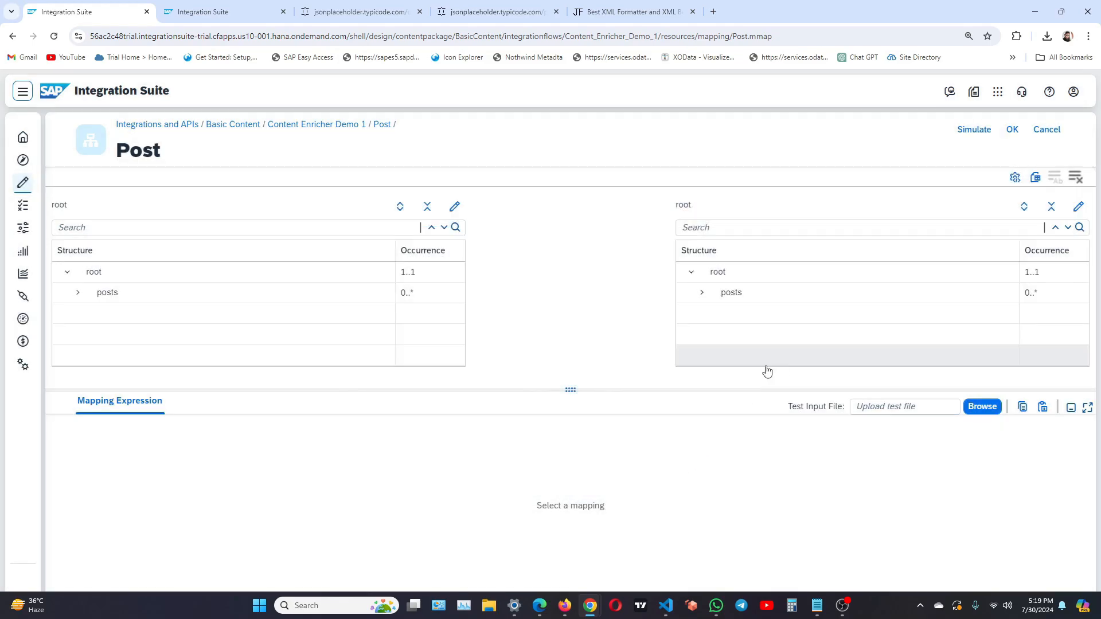
Step: Map the source root and its matching fields to the target root by name, and accept the mapping
{"action": "left_click", "coordinate": [96, 273]}
{"action": "left_click", "coordinate": [735, 273]}
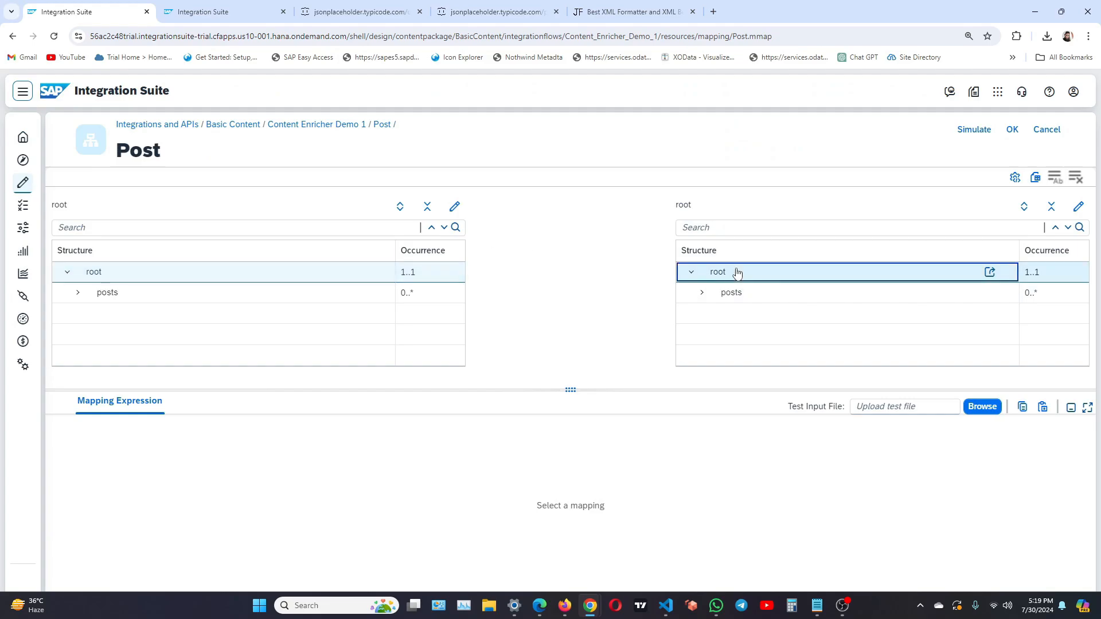
{"action": "left_click", "coordinate": [1055, 178]}
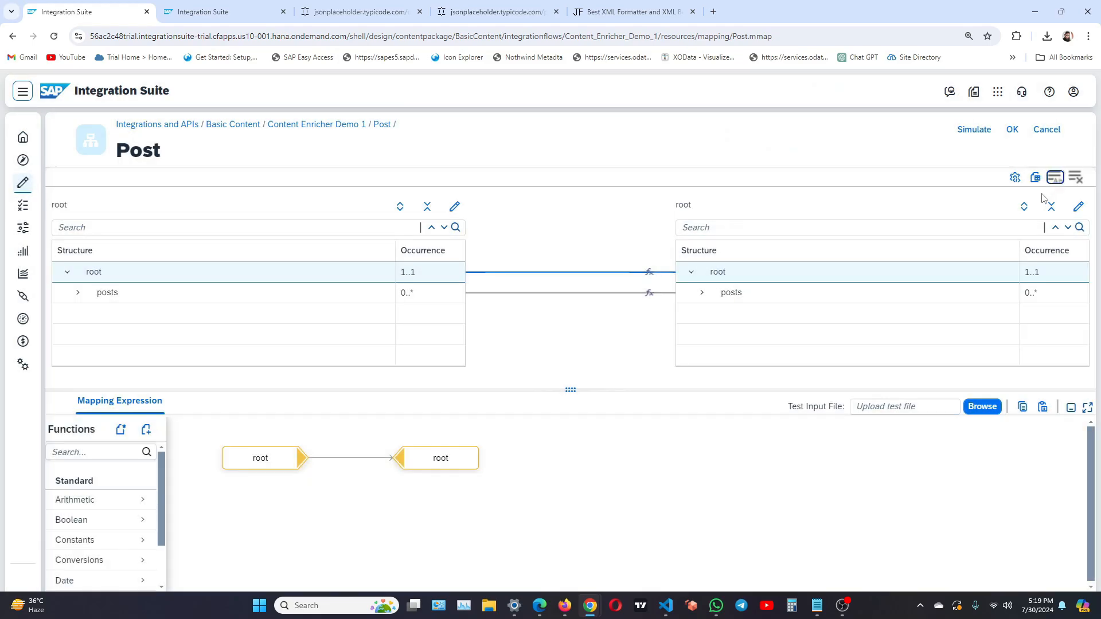
{"action": "left_click", "coordinate": [1012, 131]}
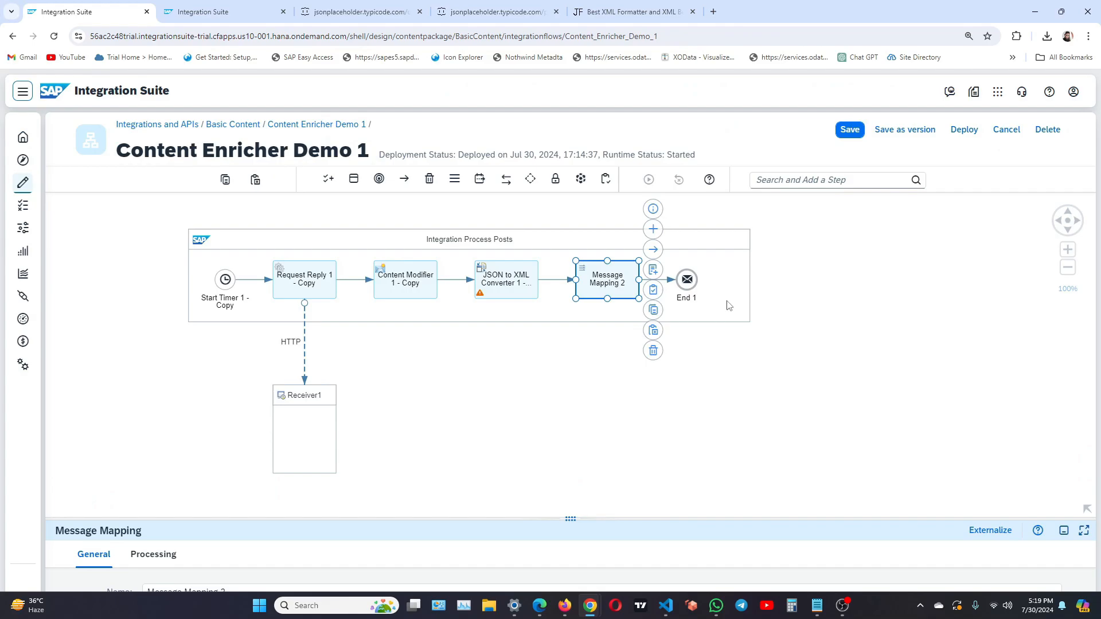
Step: Save and deploy the integration flow on the Cloud Integration runtime profile
{"action": "left_click", "coordinate": [523, 436]}
{"action": "left_click_drag", "start_coordinate": [876, 337], "coordinate": [823, 398]}
{"action": "left_click", "coordinate": [964, 131]}
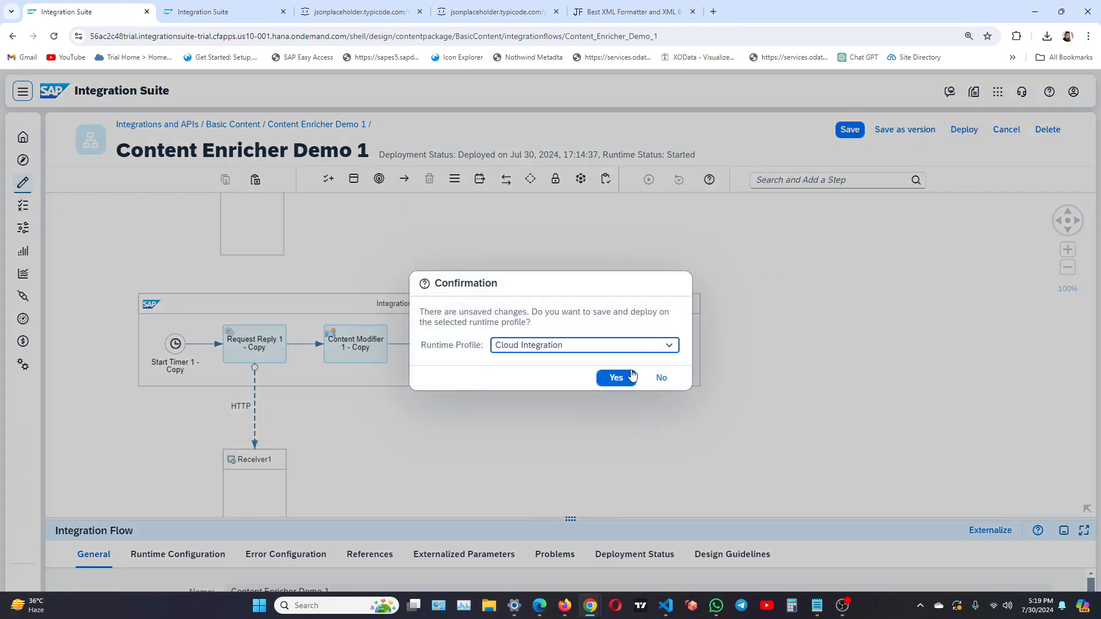
{"action": "left_click", "coordinate": [627, 381]}
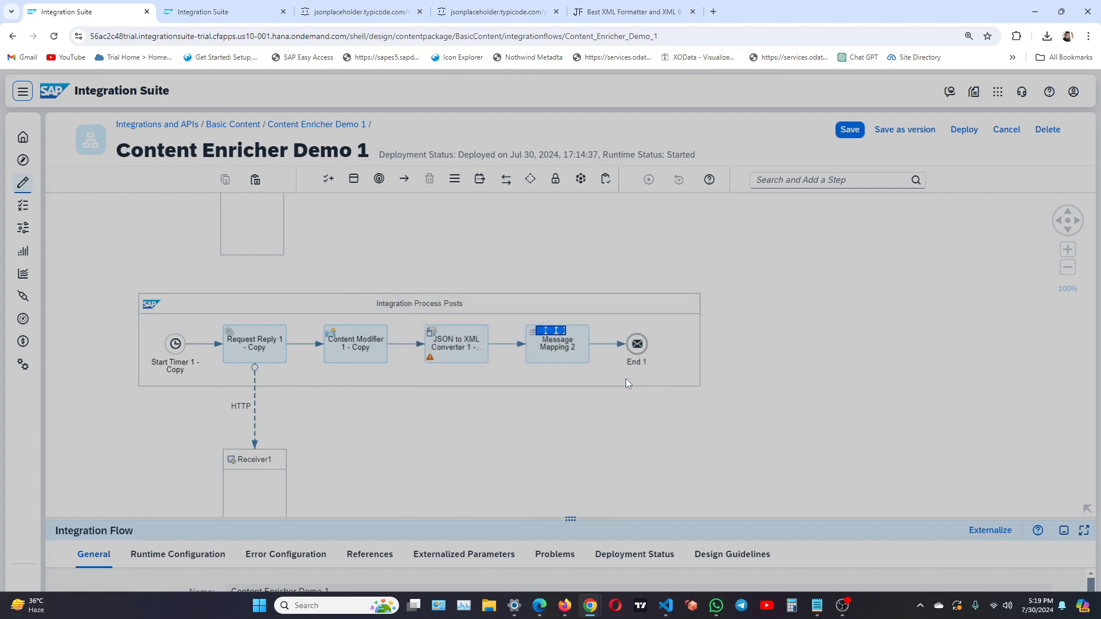
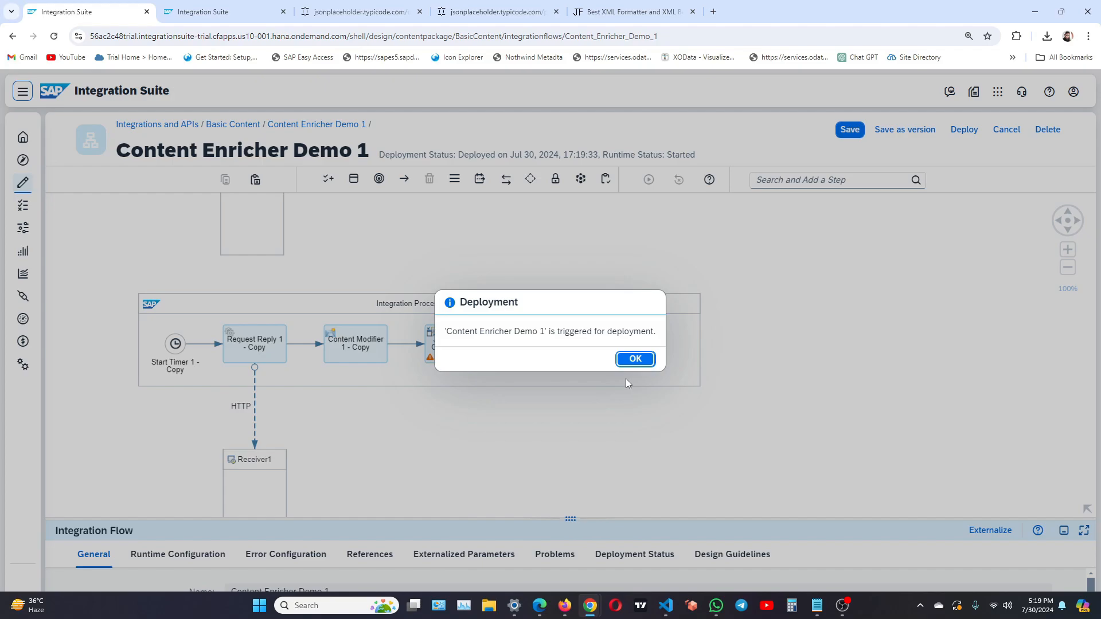
{"action": "left_click", "coordinate": [631, 359]}
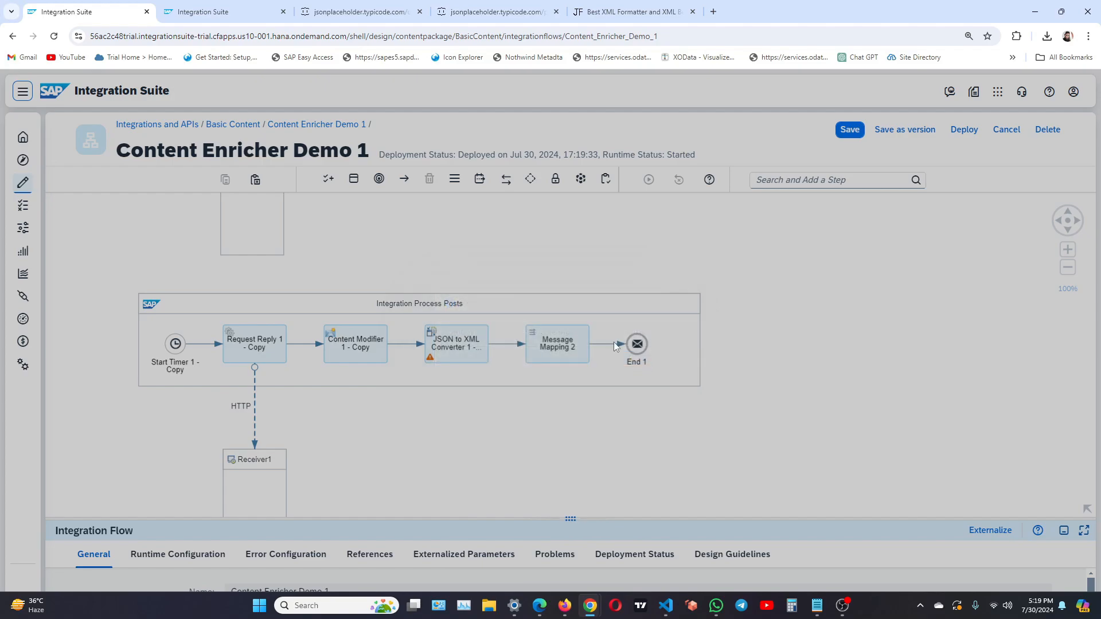
Step: Set the log level of the deployed Content Enricher Demo 1 artifact to Trace in the integration content monitor
{"action": "left_click", "coordinate": [251, 12]}
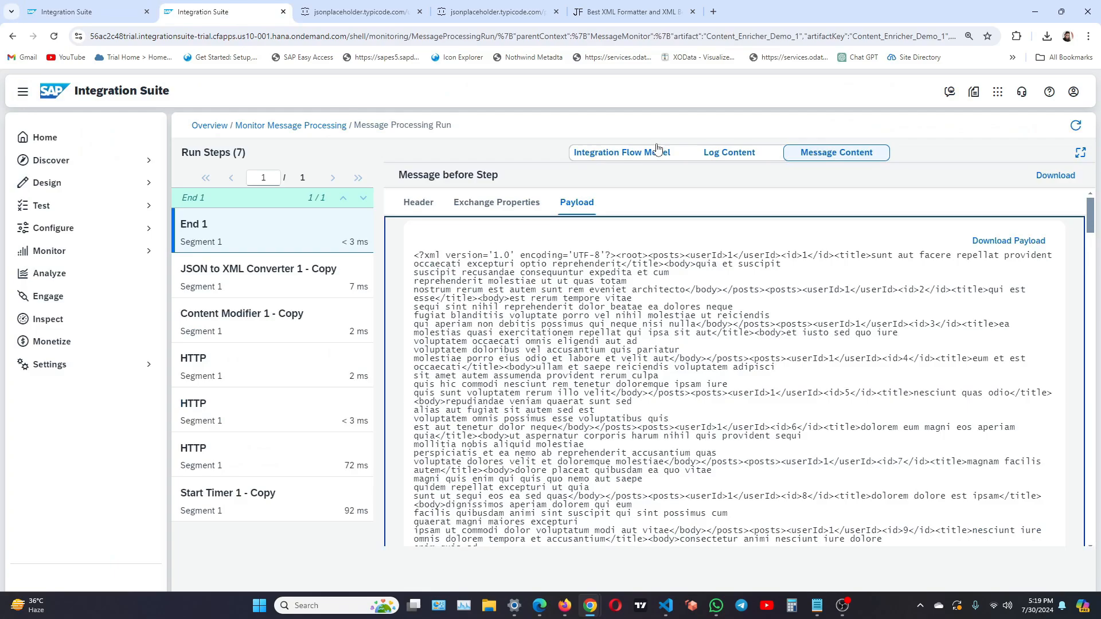
{"action": "key", "text": "alt+Left"}
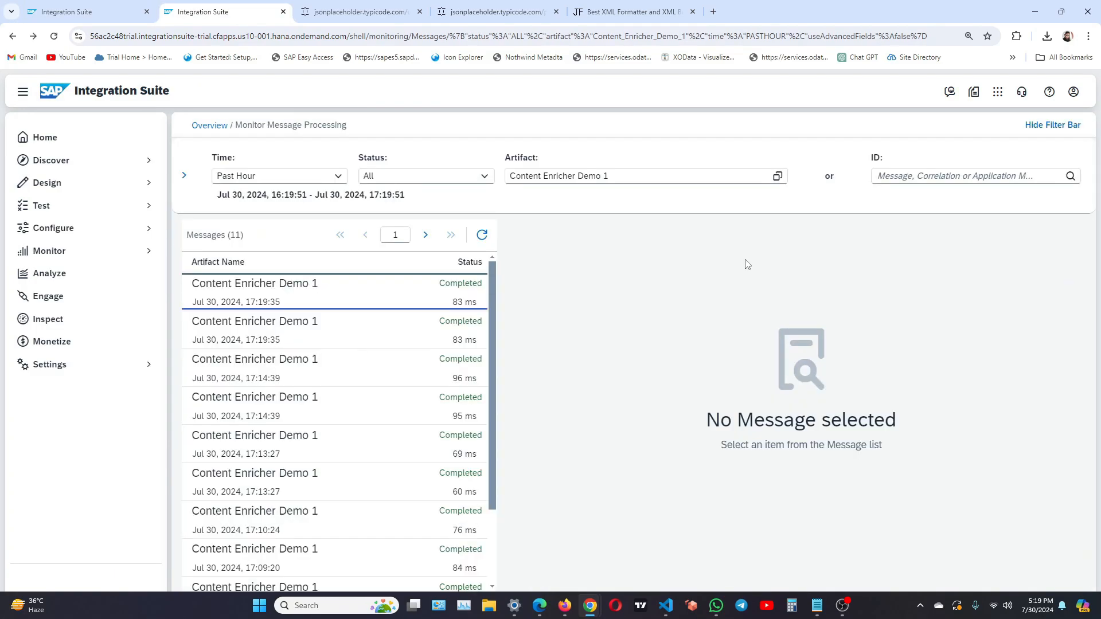
{"action": "key", "text": "alt+Left"}
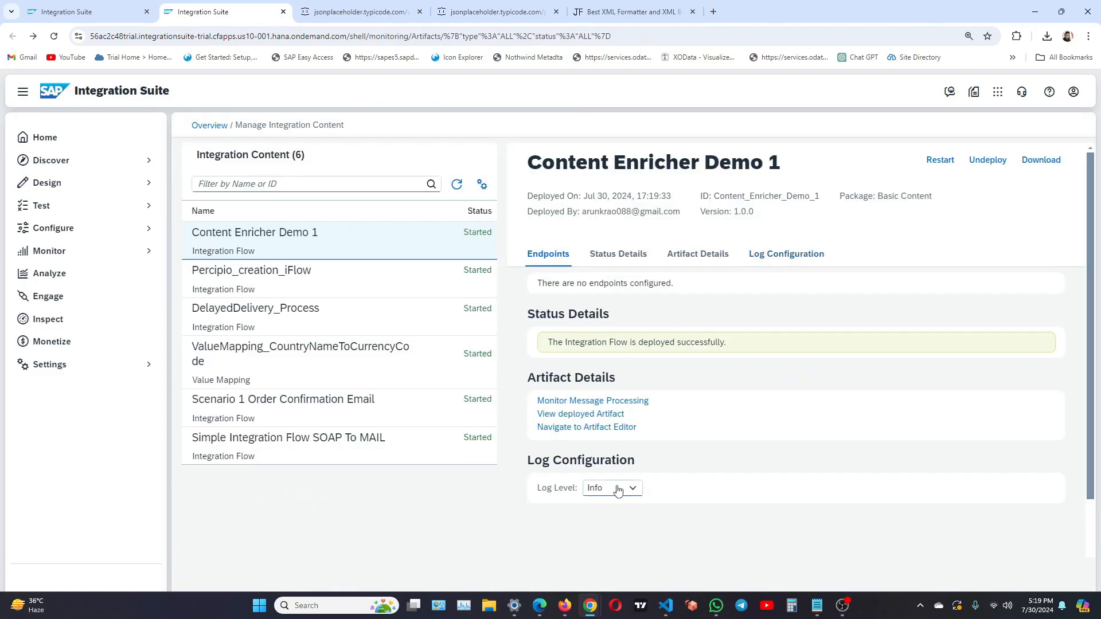
{"action": "left_click", "coordinate": [618, 490]}
{"action": "left_click", "coordinate": [617, 471]}
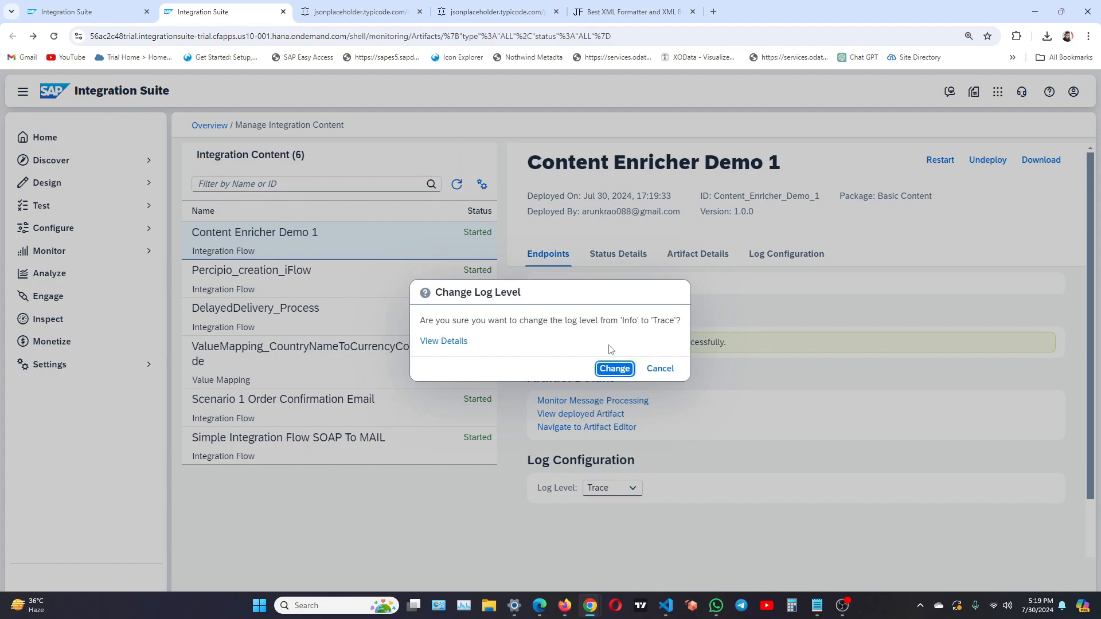
{"action": "left_click", "coordinate": [614, 368]}
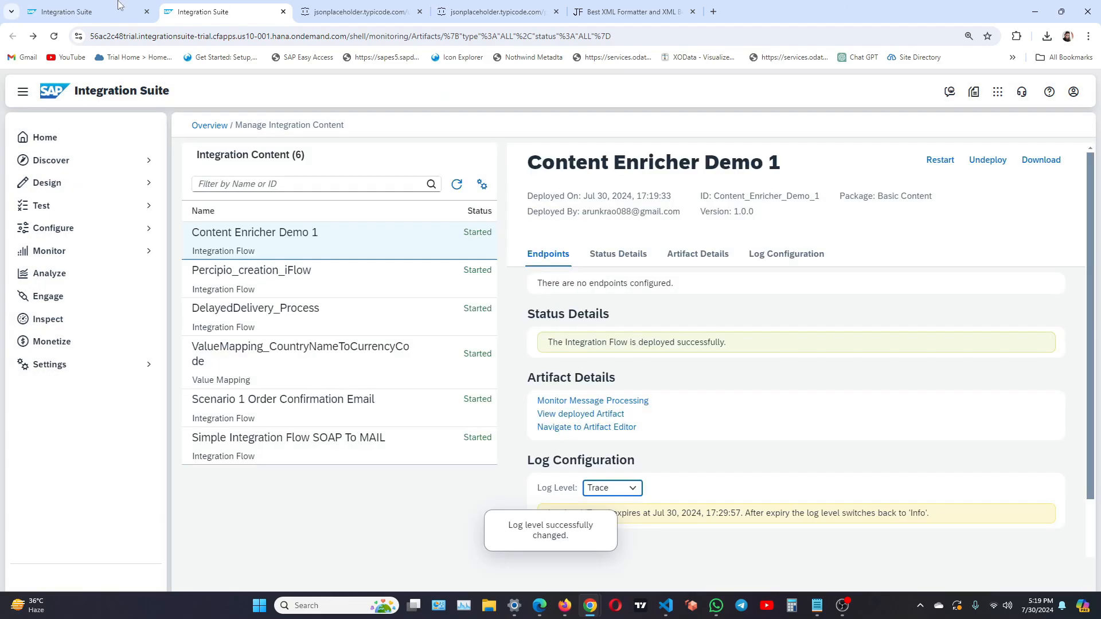
Step: Redeploy the Content Enricher Demo 1 integration flow on the Cloud Integration runtime profile
{"action": "left_click", "coordinate": [86, 11]}
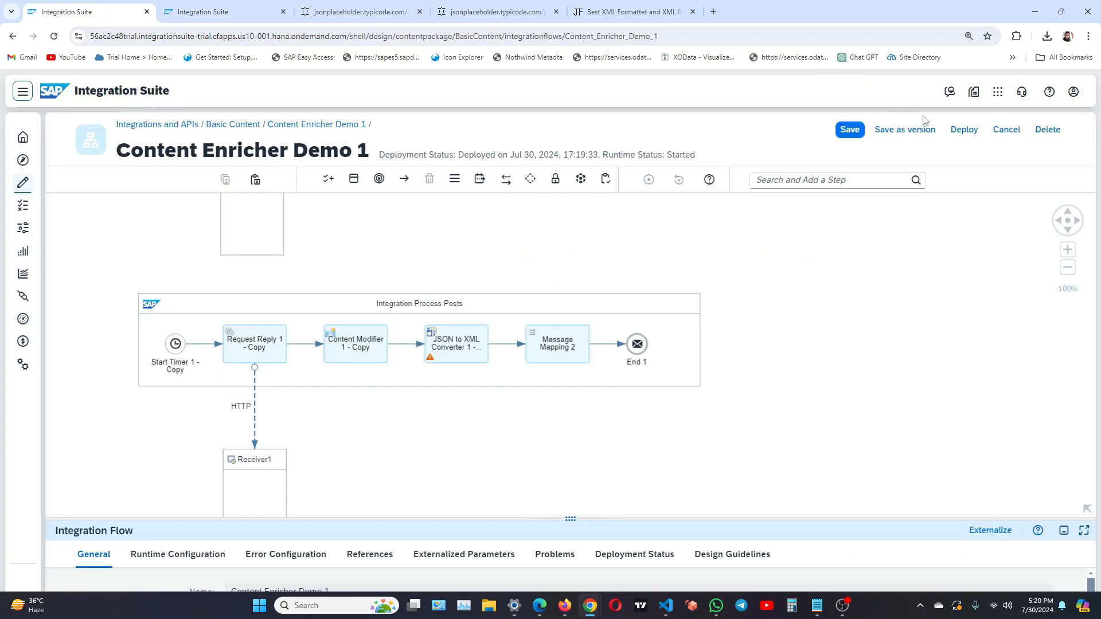
{"action": "left_click", "coordinate": [964, 129]}
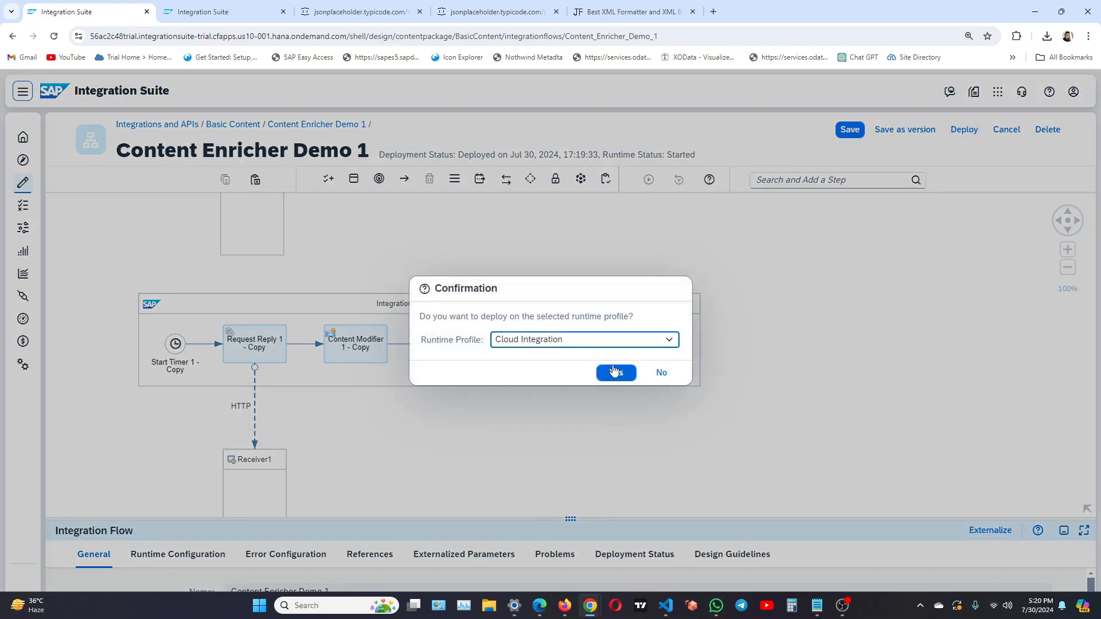
{"action": "left_click", "coordinate": [617, 373]}
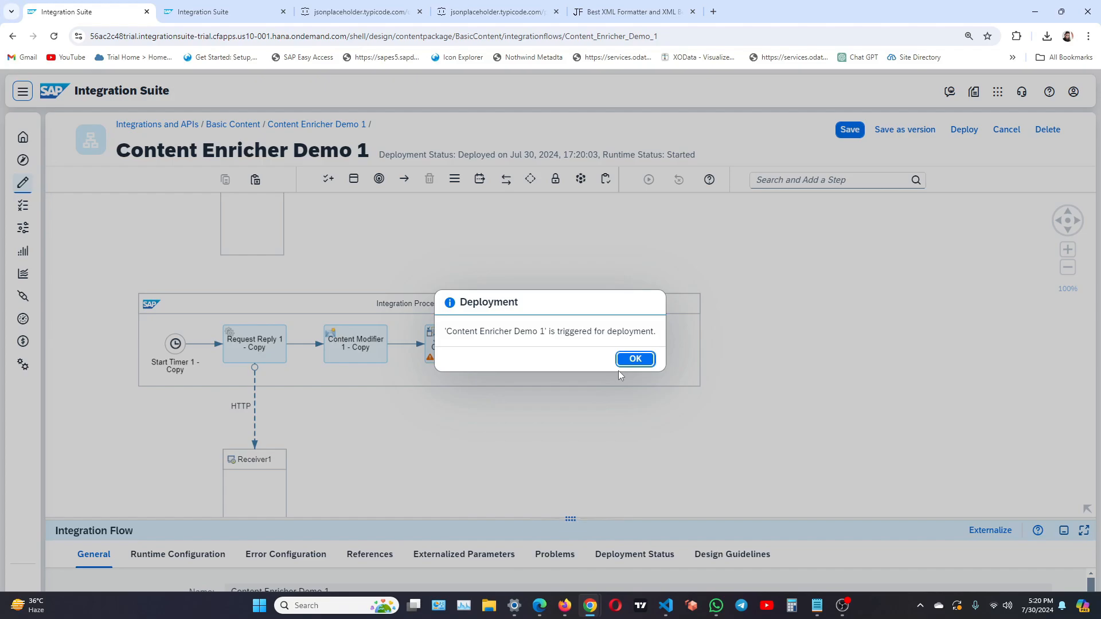
{"action": "left_click", "coordinate": [633, 359]}
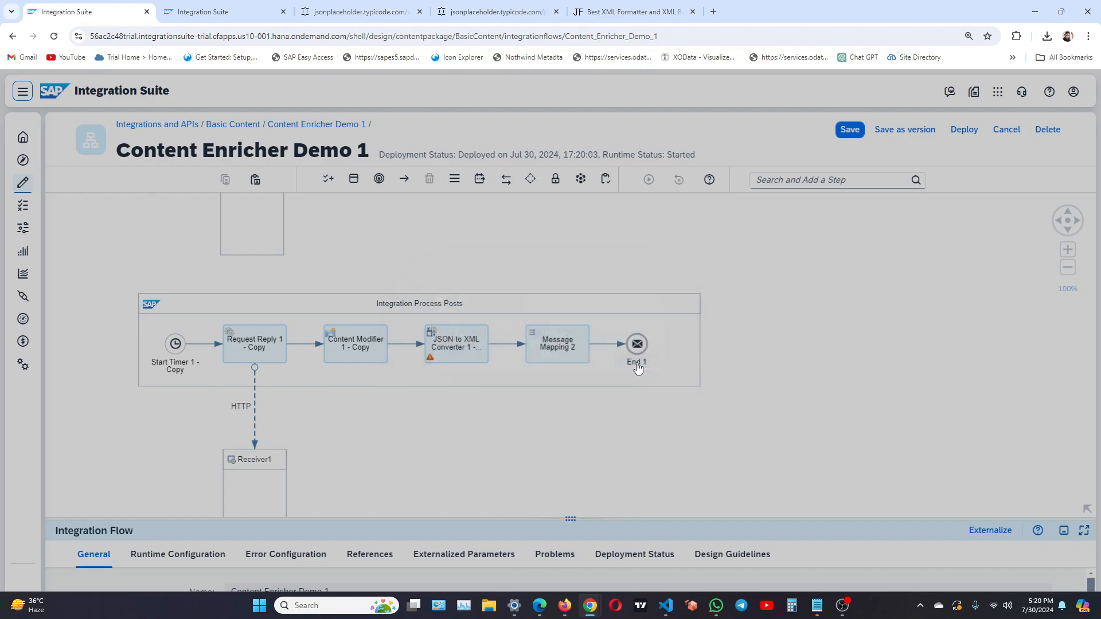
Step: Open the trace of the newest Content Enricher Demo 1 message and view the payload at the End 1 run step
{"action": "left_click", "coordinate": [206, 11]}
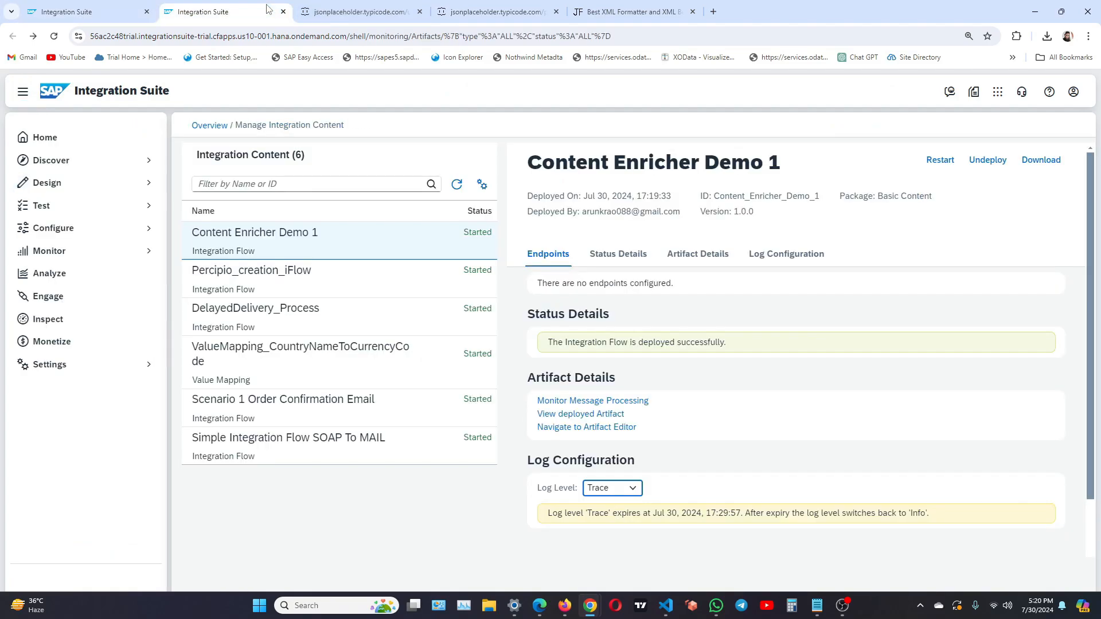
{"action": "left_click", "coordinate": [647, 401]}
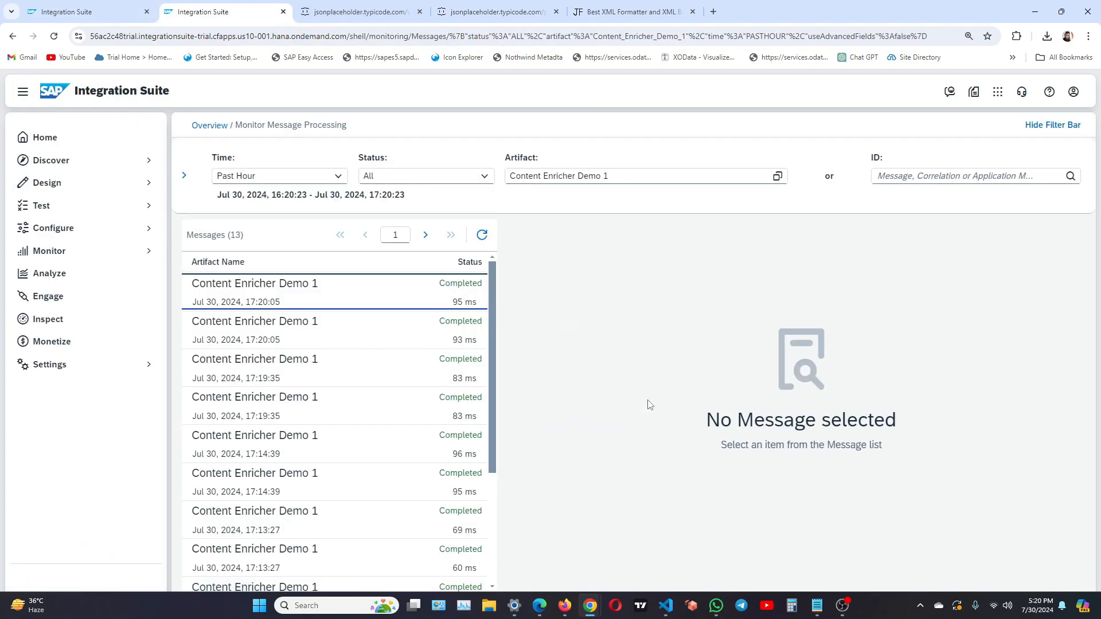
{"action": "left_click", "coordinate": [351, 312]}
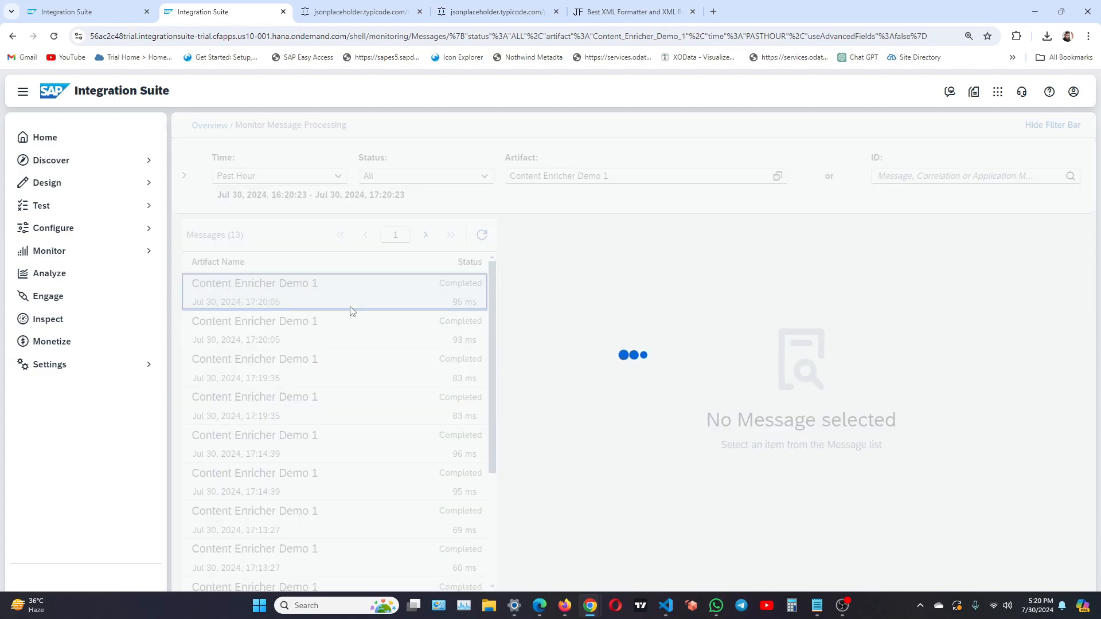
{"action": "left_click", "coordinate": [654, 285]}
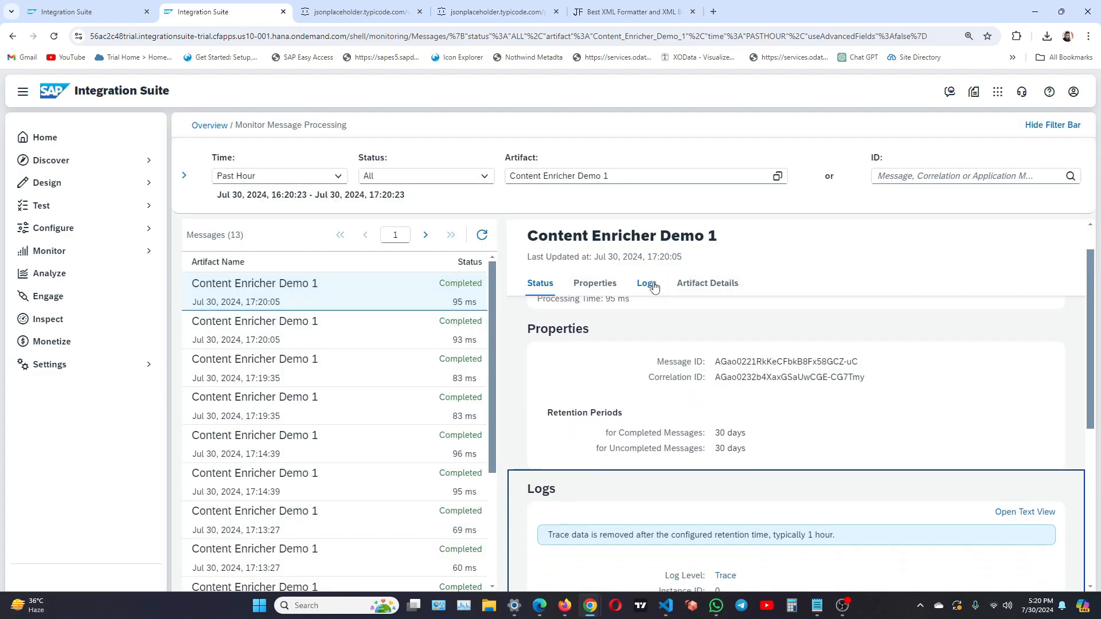
{"action": "left_click", "coordinate": [725, 402]}
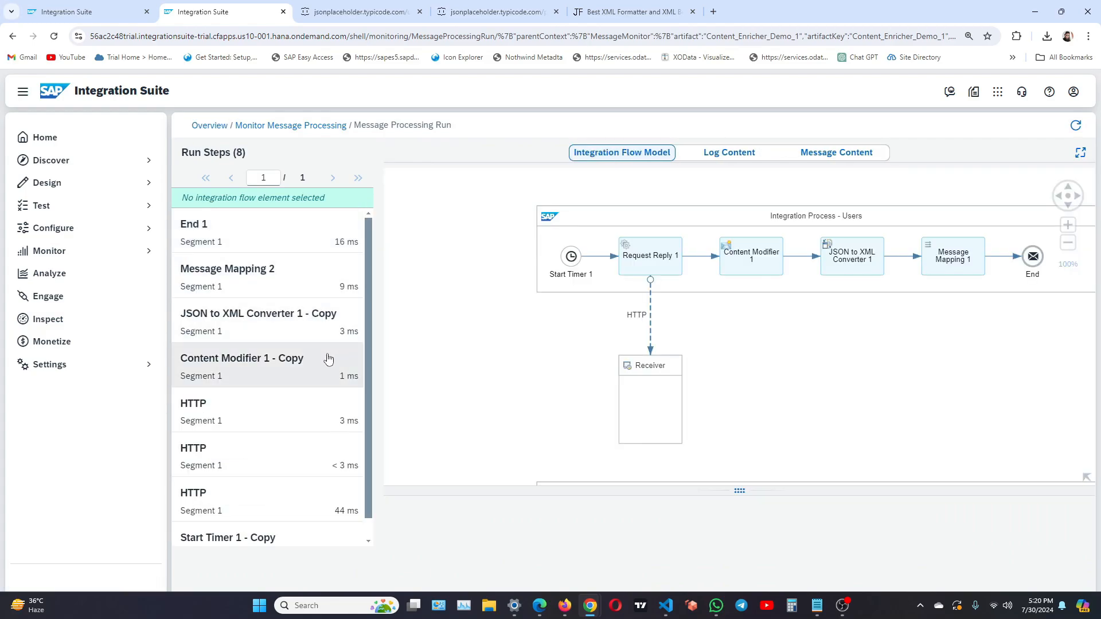
{"action": "scroll", "coordinate": [735, 367], "scroll_direction": "down", "scroll_amount": 5}
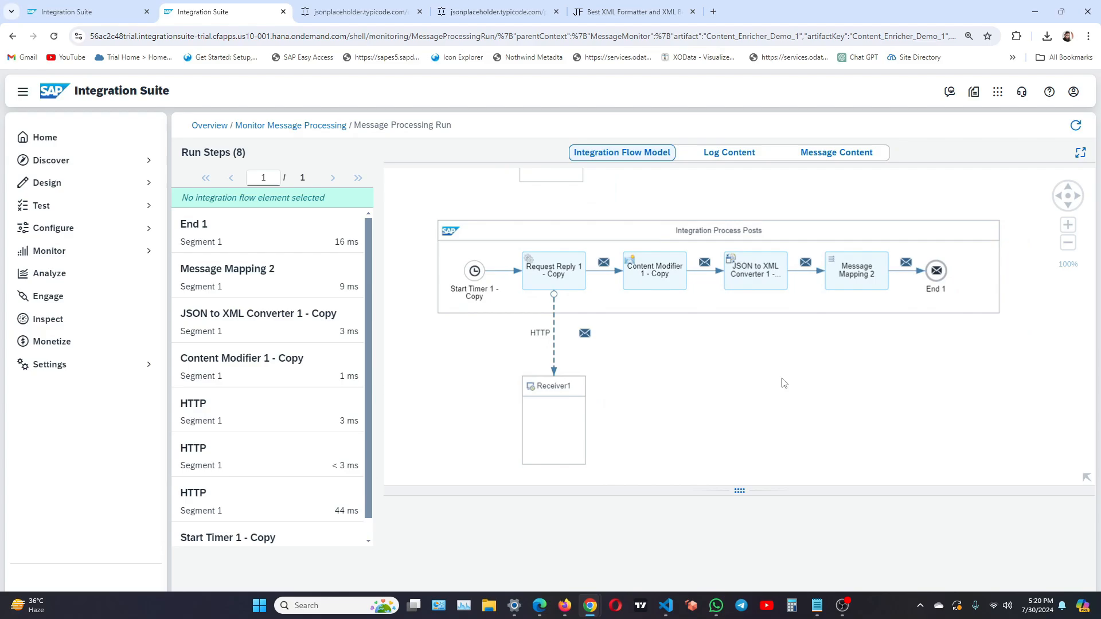
{"action": "left_click", "coordinate": [294, 249]}
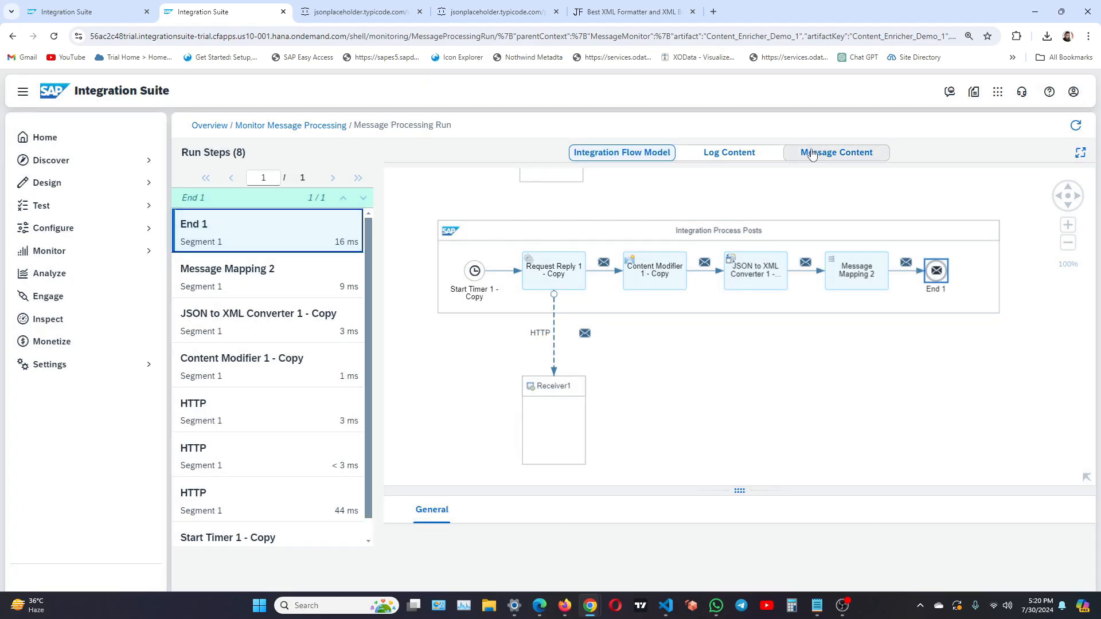
{"action": "left_click", "coordinate": [834, 153]}
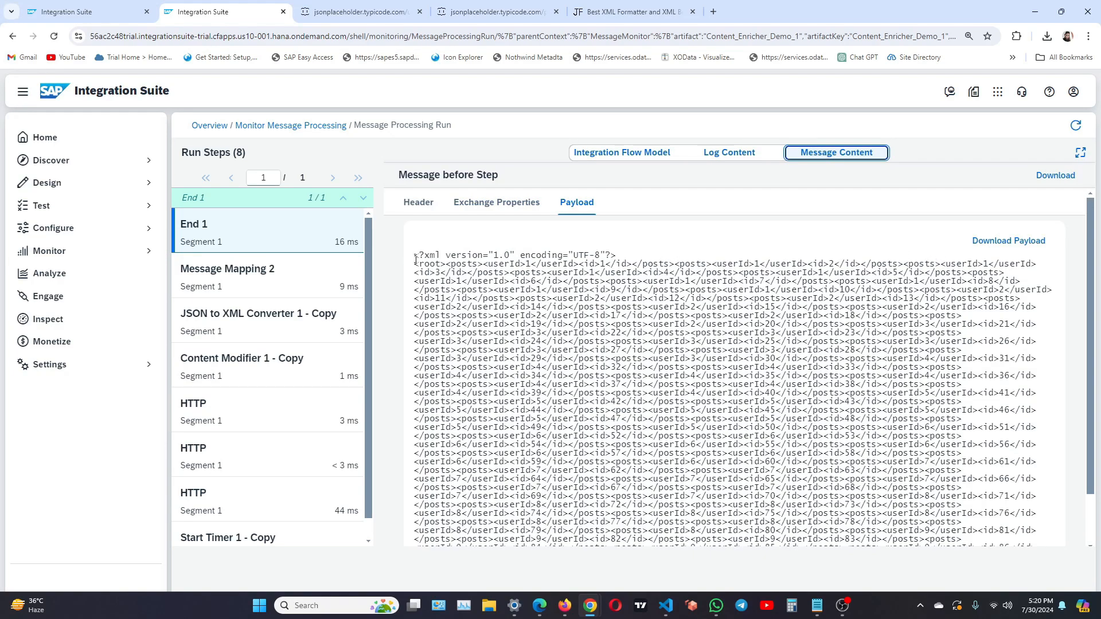
Step: Copy the entire End 1 payload and replace the input XML in the jsonformatter.org XML Formatter with it
{"action": "left_click_drag", "start_coordinate": [416, 259], "coordinate": [682, 565]}
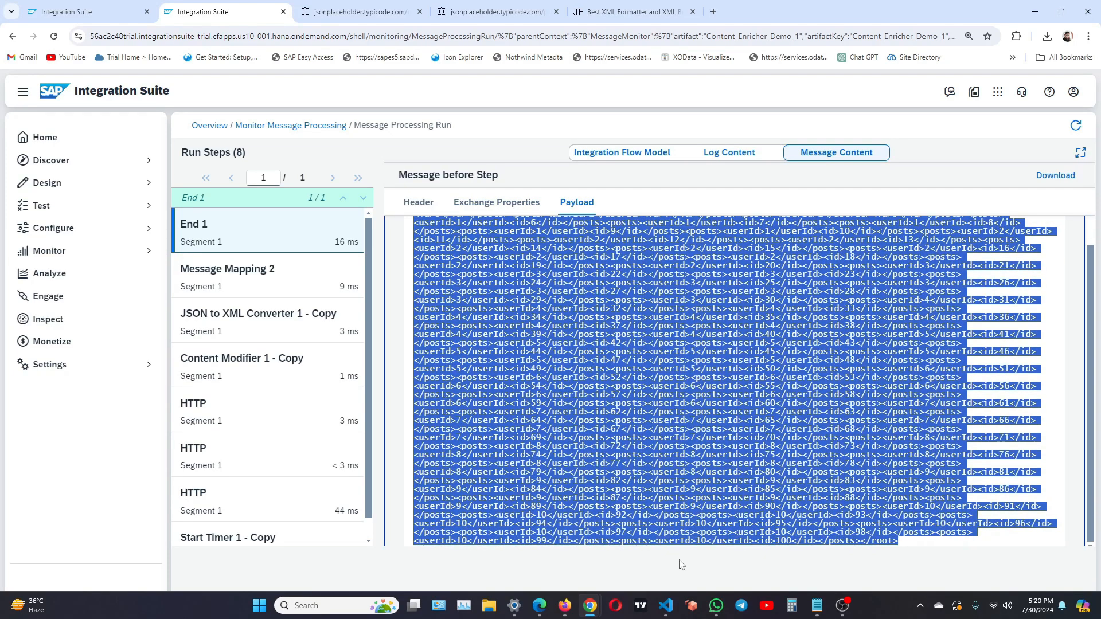
{"action": "right_click", "coordinate": [869, 508]}
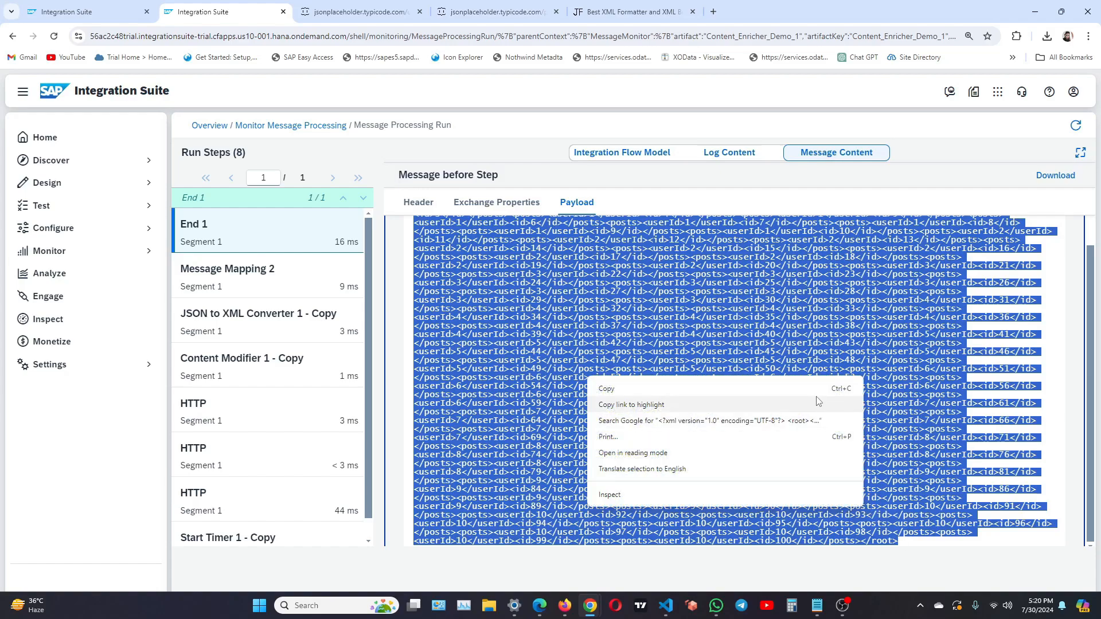
{"action": "left_click", "coordinate": [687, 384]}
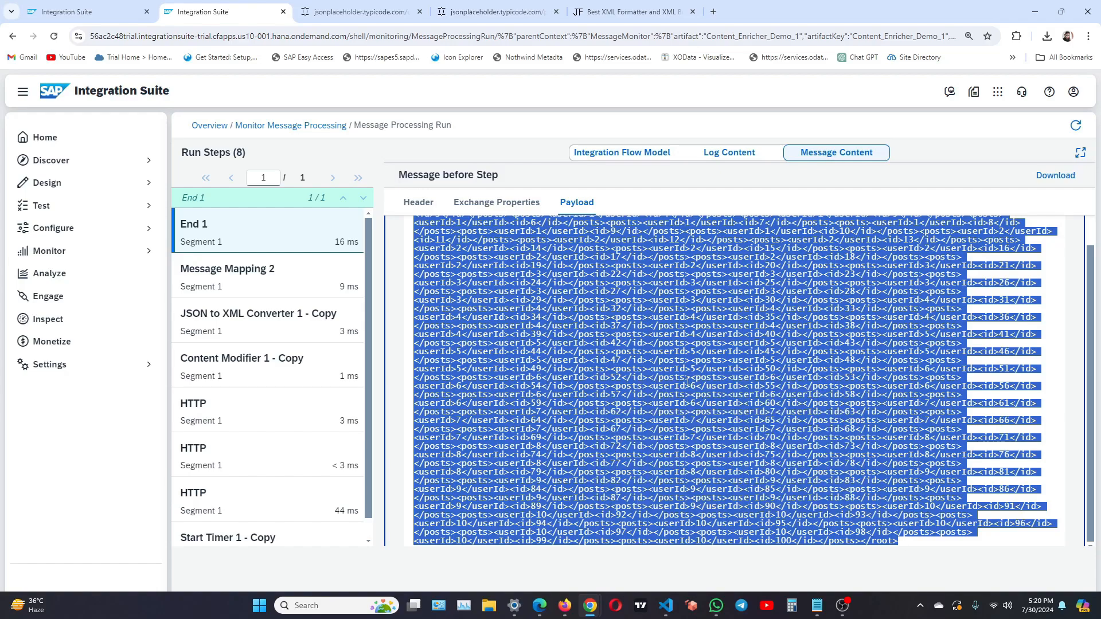
{"action": "left_click", "coordinate": [605, 9]}
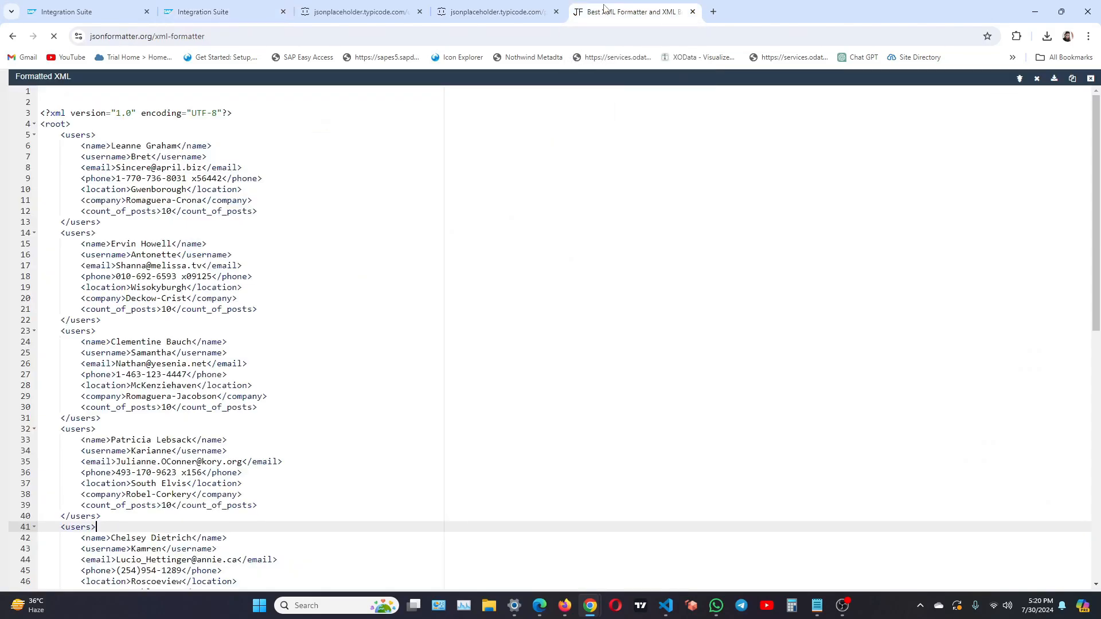
{"action": "left_click", "coordinate": [1090, 78]}
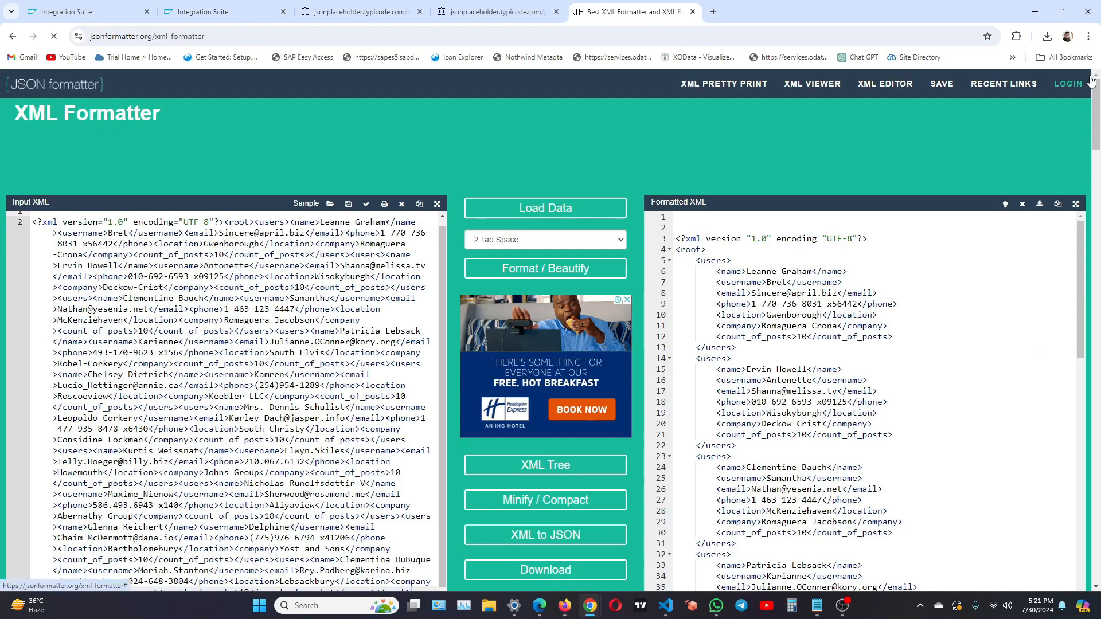
{"action": "left_click", "coordinate": [144, 299]}
{"action": "key", "text": "ctrl+a"}
{"action": "key", "text": "ctrl+v"}
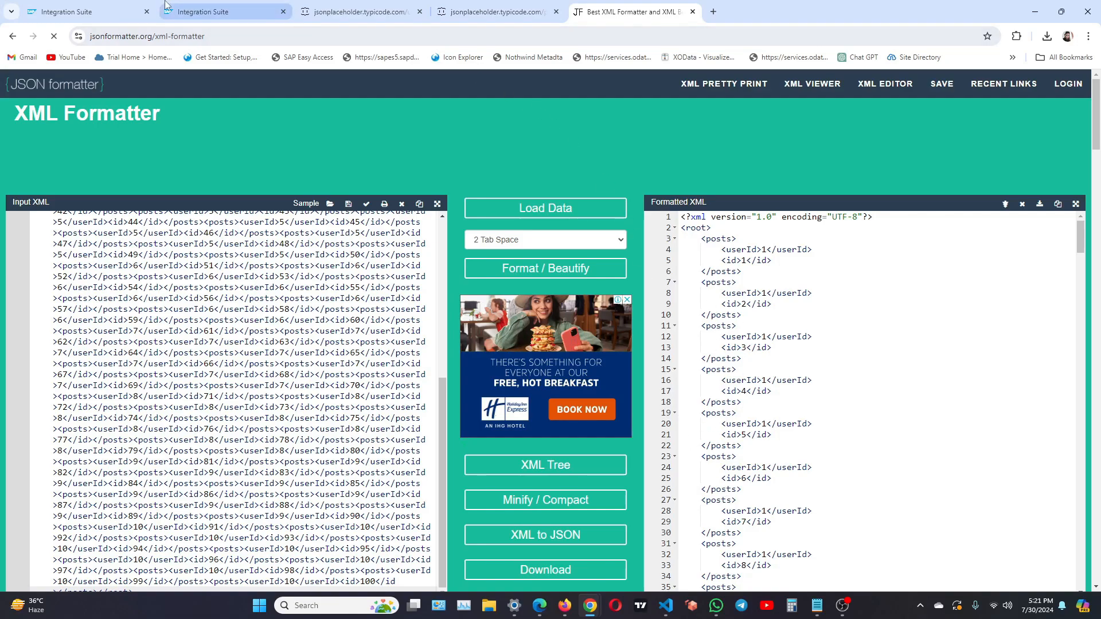
Step: Open the posts schema from the integration flow's local references and examine its element definitions
{"action": "left_click", "coordinate": [107, 6]}
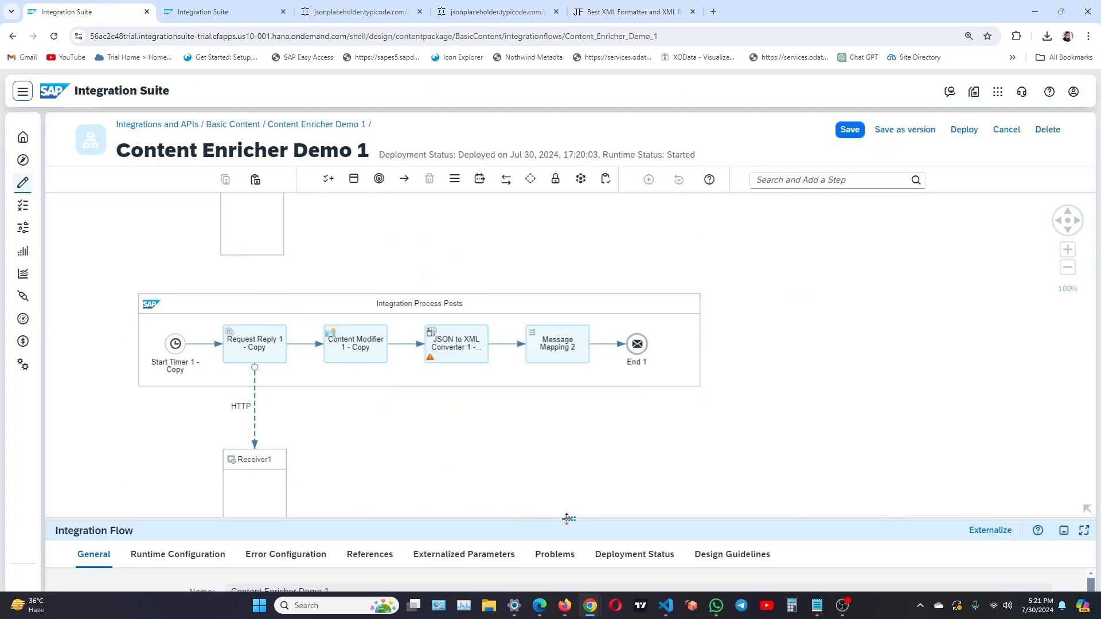
{"action": "left_click_drag", "start_coordinate": [567, 519], "coordinate": [570, 322]}
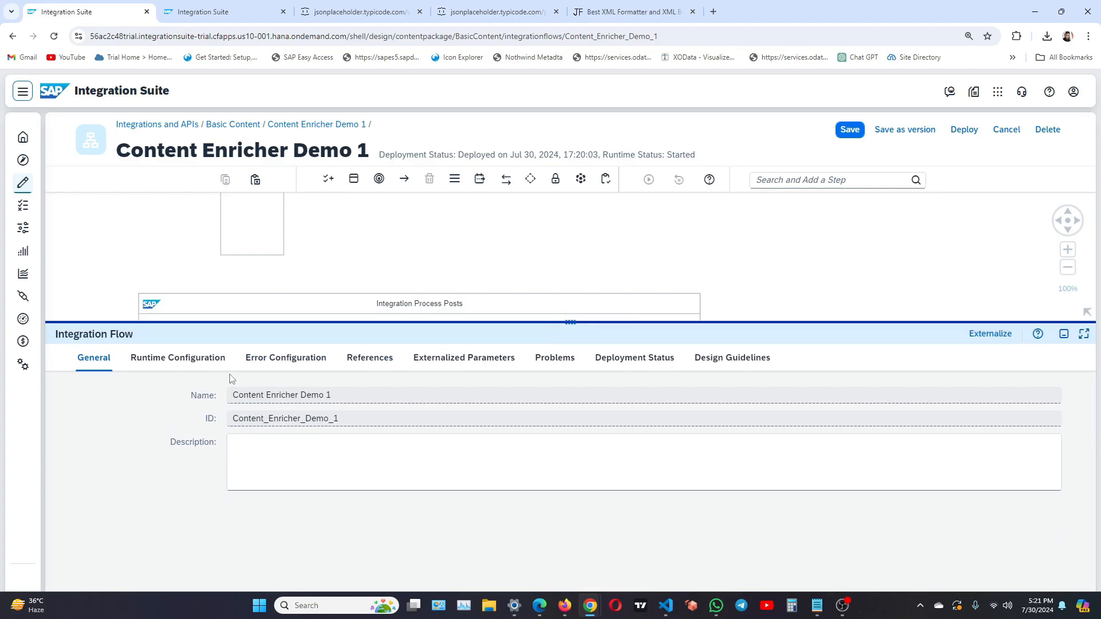
{"action": "left_click", "coordinate": [376, 364]}
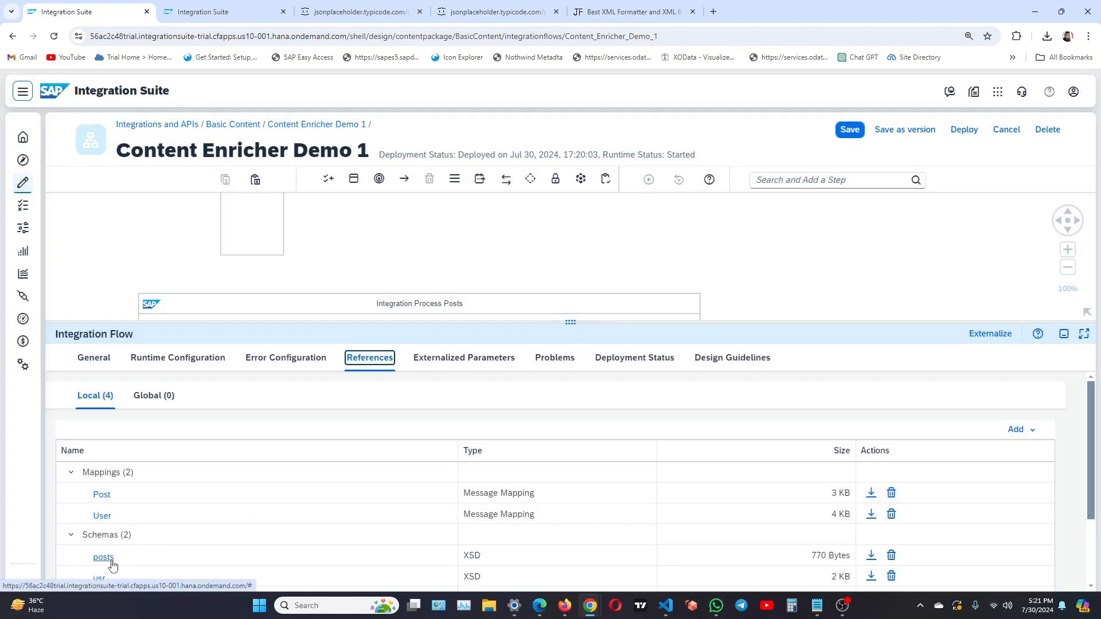
{"action": "left_click", "coordinate": [113, 565]}
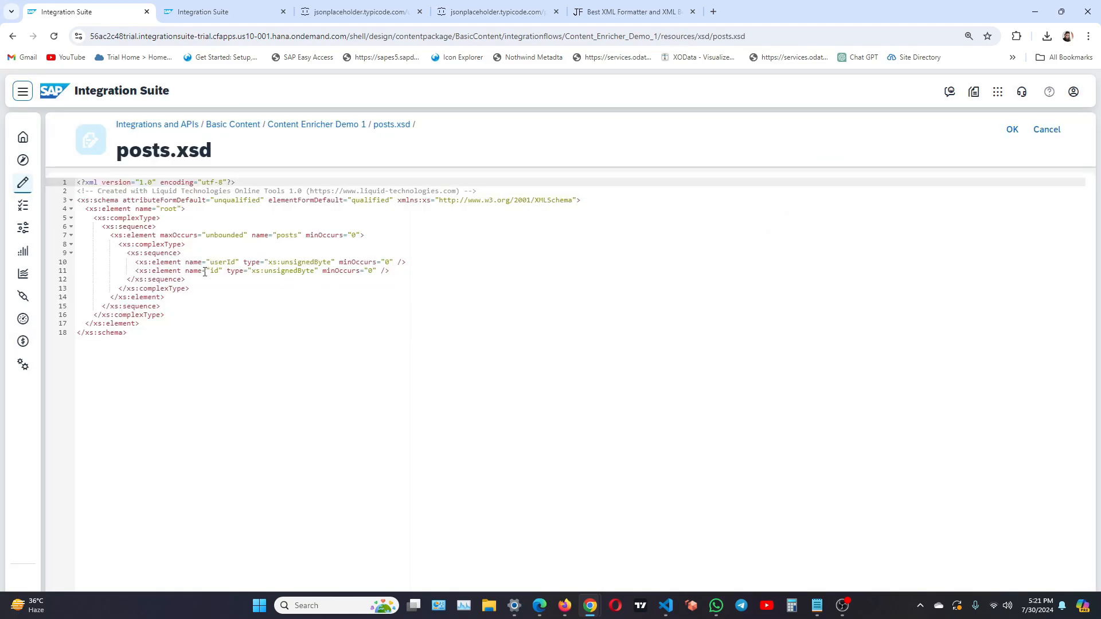
{"action": "left_click_drag", "start_coordinate": [187, 349], "coordinate": [80, 169]}
{"action": "left_click", "coordinate": [202, 243]}
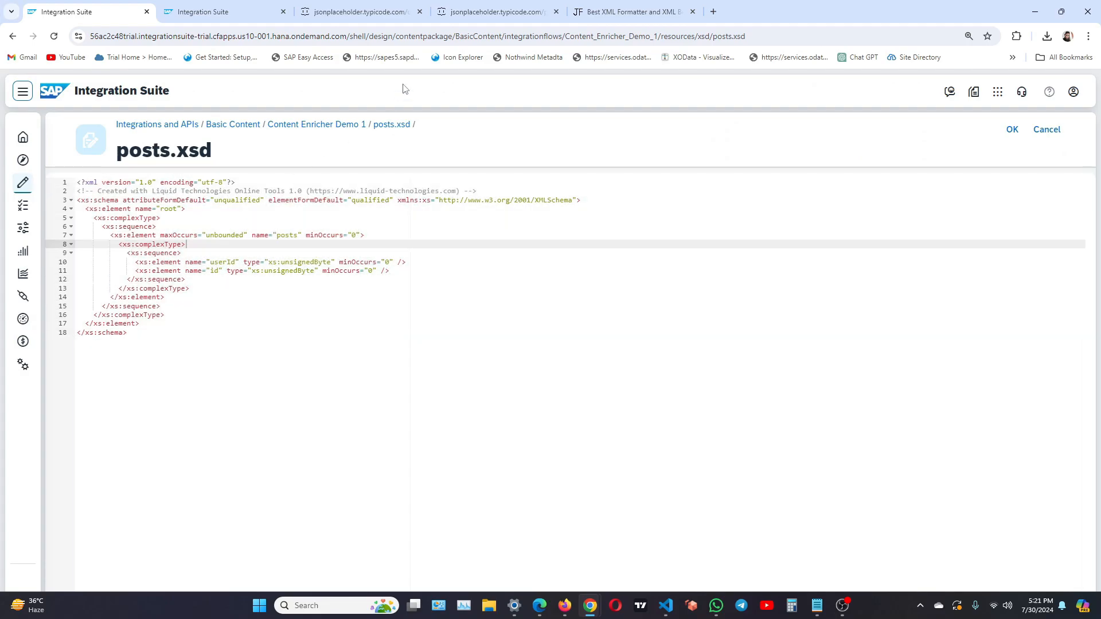
Step: Compare the formatted posts XML with the posts.xsd schema, and close the schema without editing it
{"action": "left_click", "coordinate": [631, 11]}
{"action": "left_click_drag", "start_coordinate": [721, 260], "coordinate": [789, 517]}
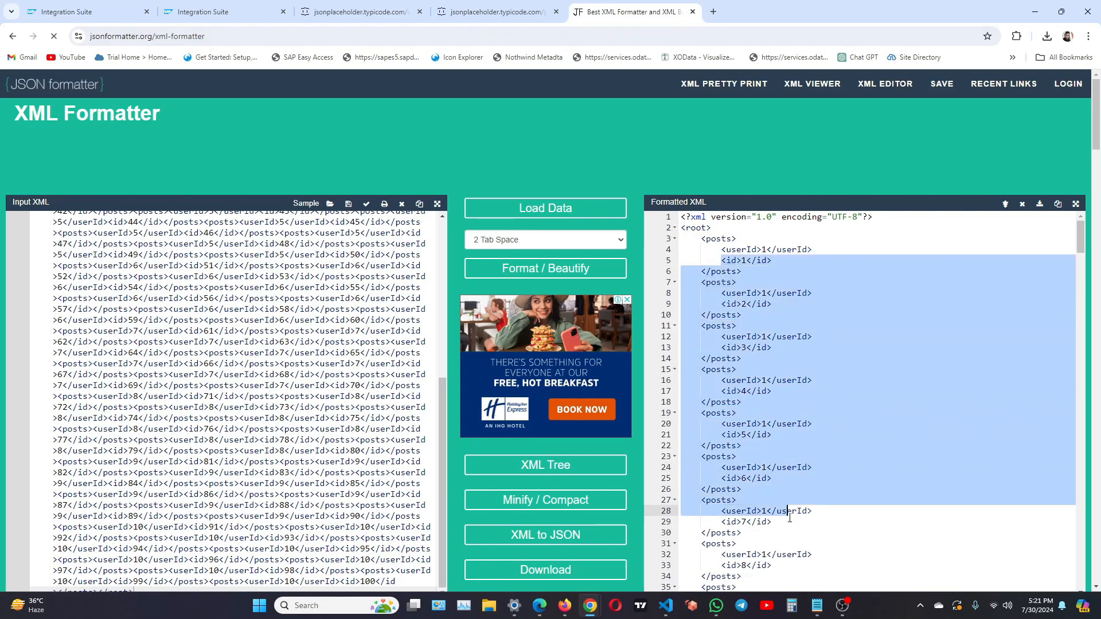
{"action": "left_click", "coordinate": [861, 470]}
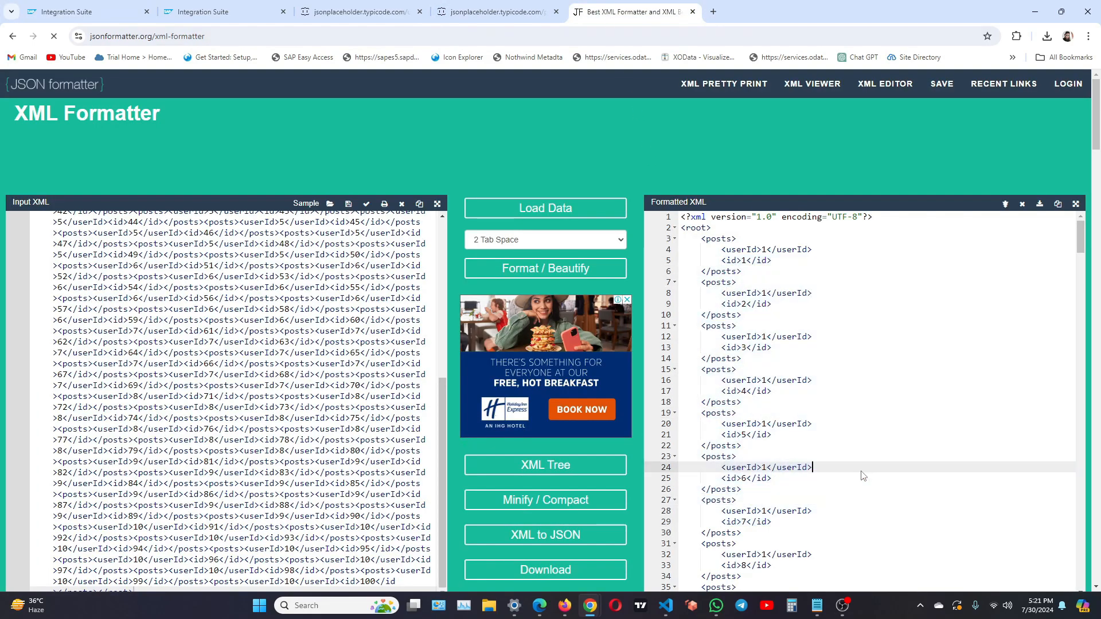
{"action": "left_click", "coordinate": [208, 7]}
{"action": "left_click", "coordinate": [117, 9]}
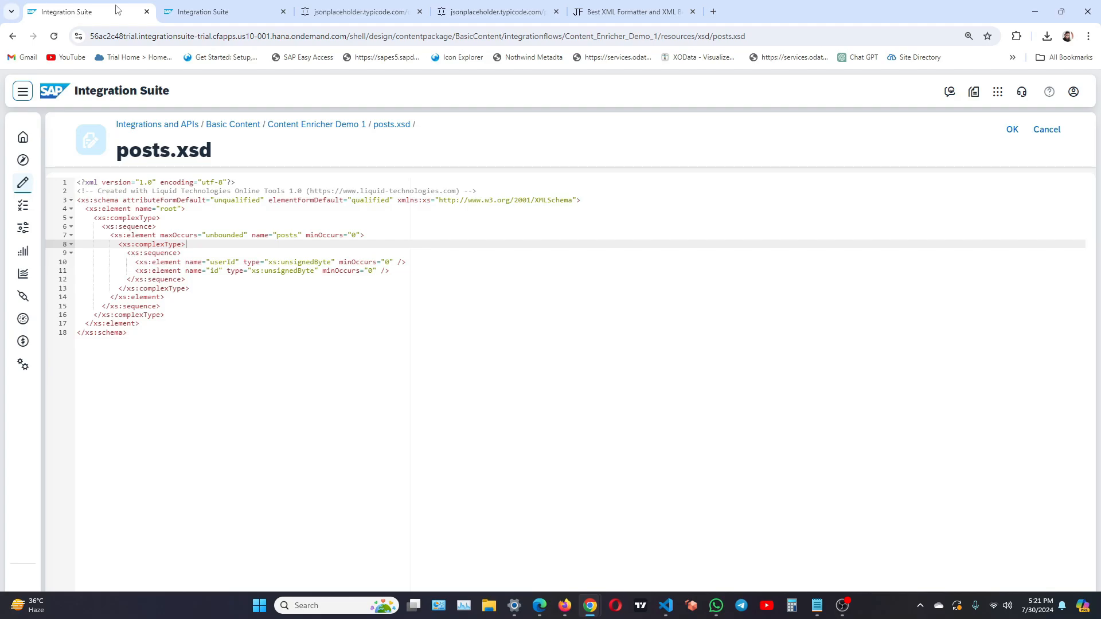
{"action": "left_click", "coordinate": [1013, 129]}
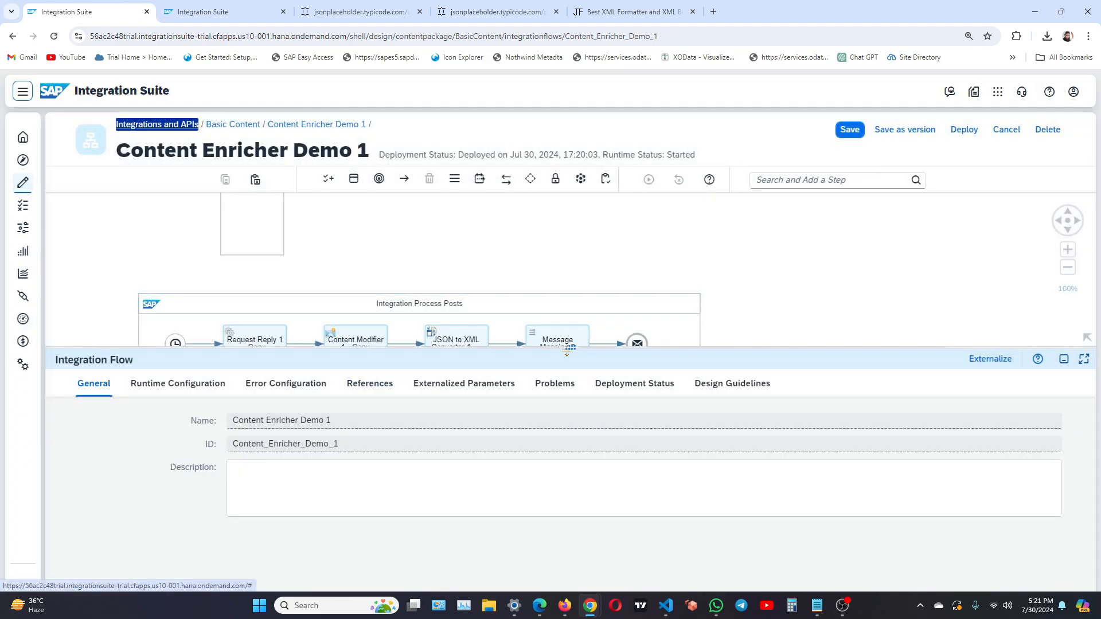
Step: Add a Content Enricher step directly after Message Mapping 1 in the Integration Process - Users
{"action": "left_click_drag", "start_coordinate": [570, 347], "coordinate": [570, 446]}
{"action": "scroll", "coordinate": [833, 377], "scroll_direction": "up", "scroll_amount": 5}
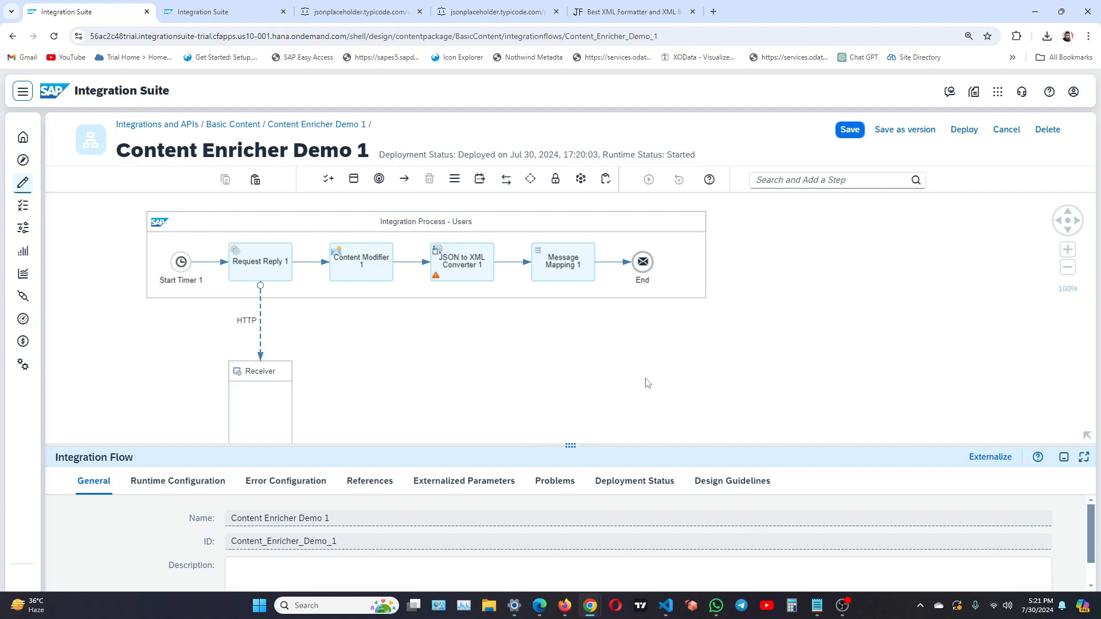
{"action": "left_click", "coordinate": [576, 274]}
{"action": "left_click", "coordinate": [610, 231]}
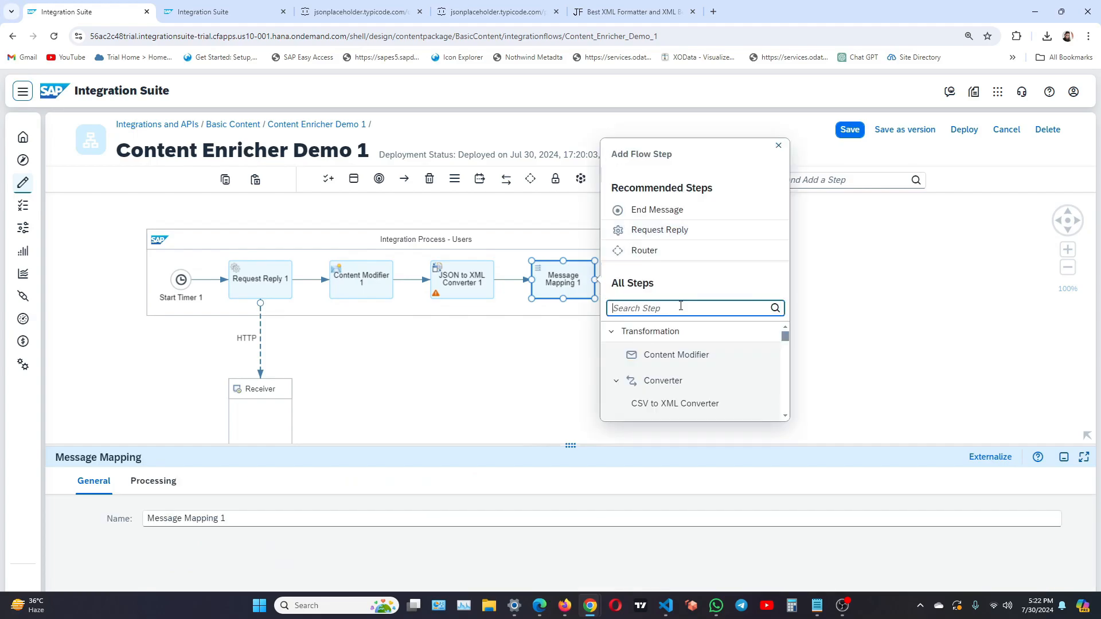
{"action": "type", "text": "enric"}
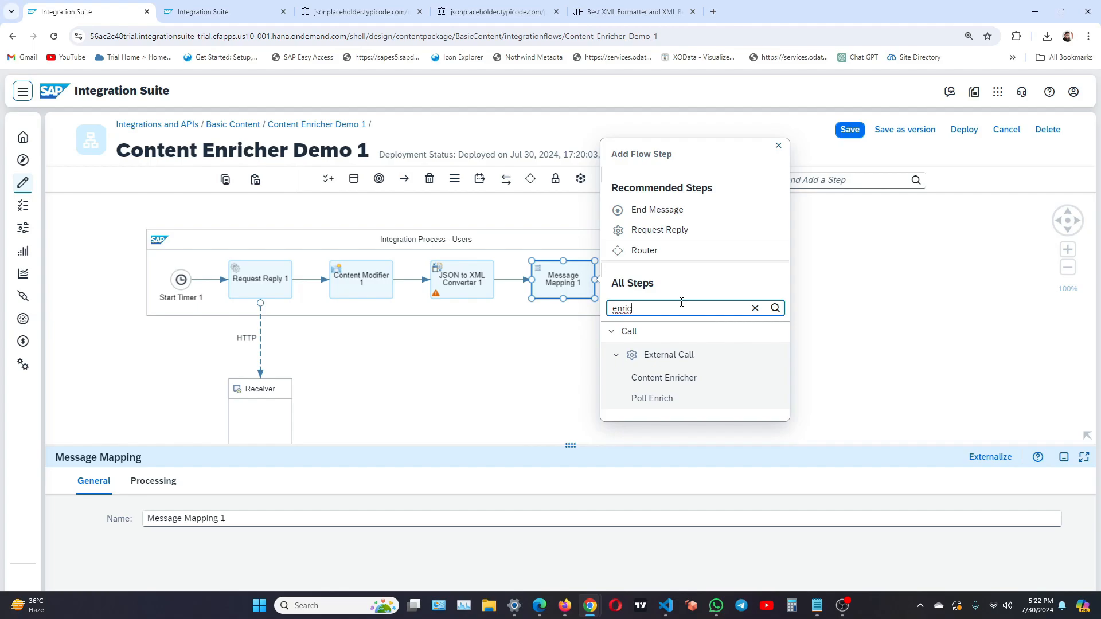
{"action": "left_click", "coordinate": [713, 382]}
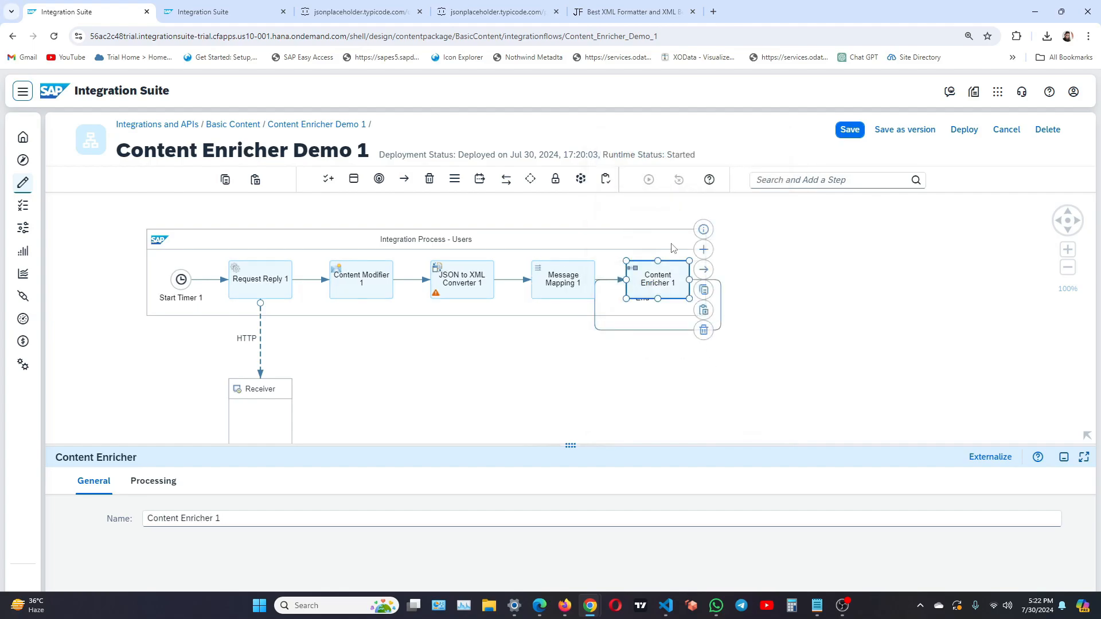
{"action": "left_click", "coordinate": [664, 244]}
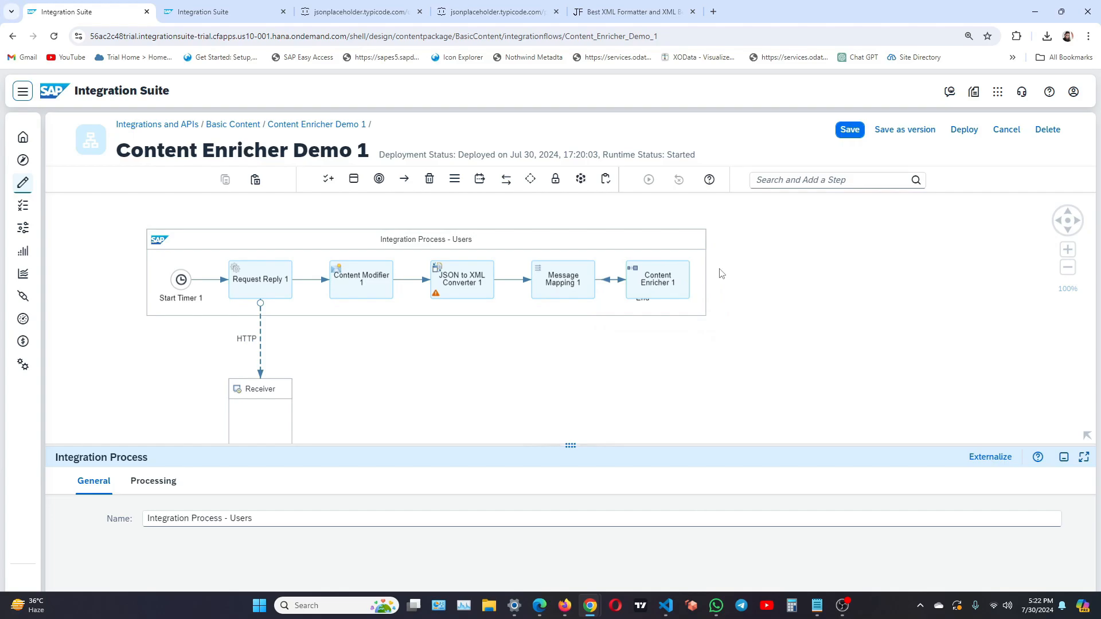
{"action": "left_click", "coordinate": [721, 273]}
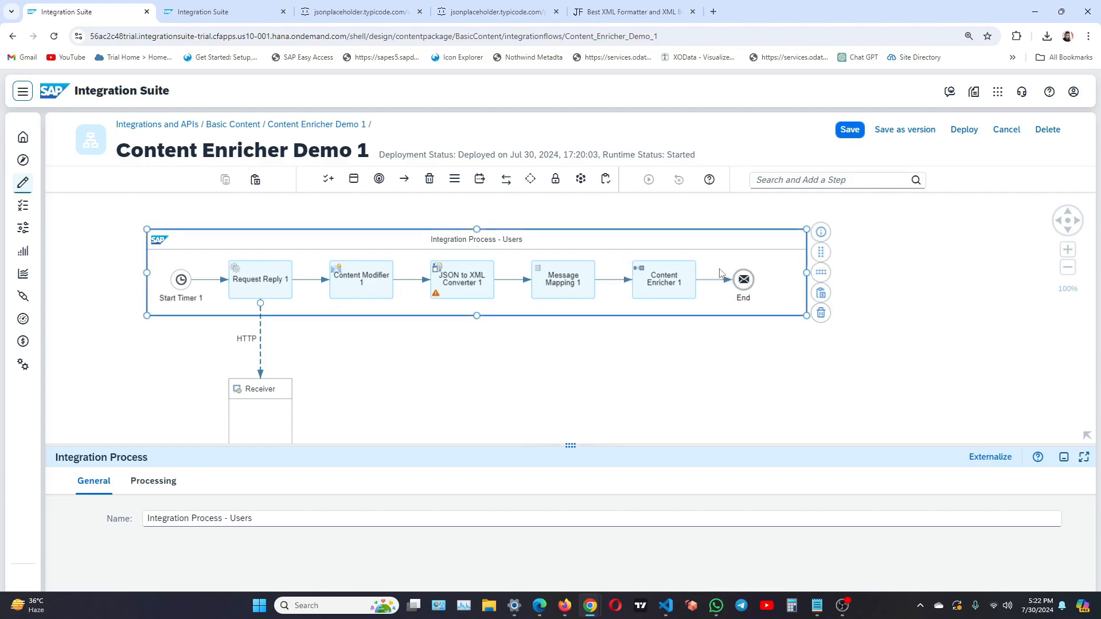
Step: Place a new Receiver participant below the Content Enricher step, leaving space between it and the Users process
{"action": "left_click", "coordinate": [630, 379]}
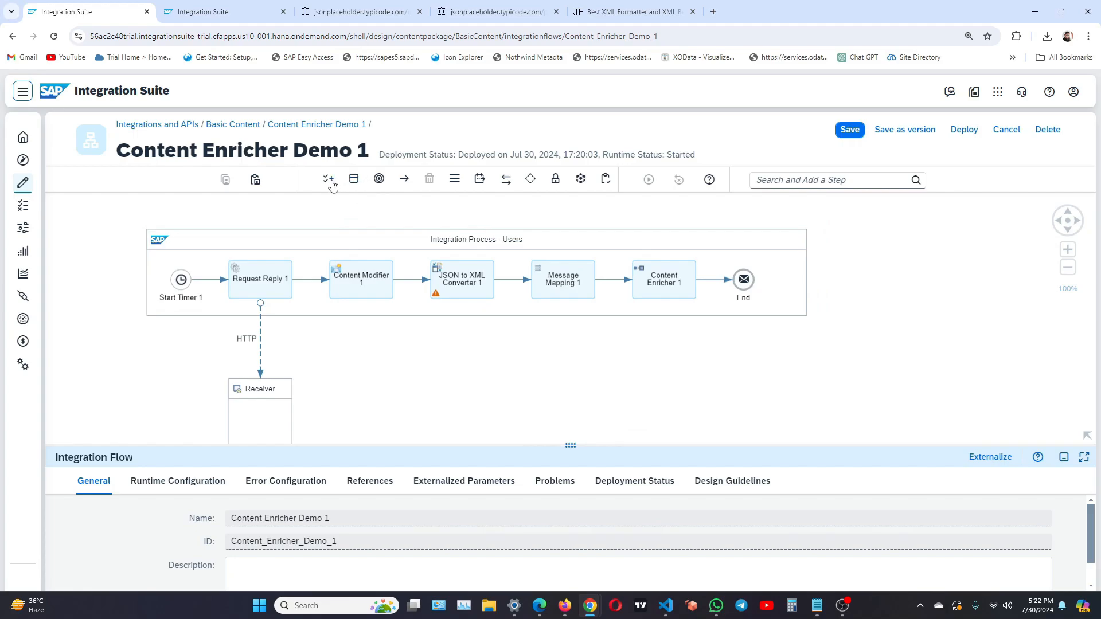
{"action": "left_click", "coordinate": [329, 182]}
{"action": "left_click", "coordinate": [327, 229]}
{"action": "left_click", "coordinate": [666, 394]}
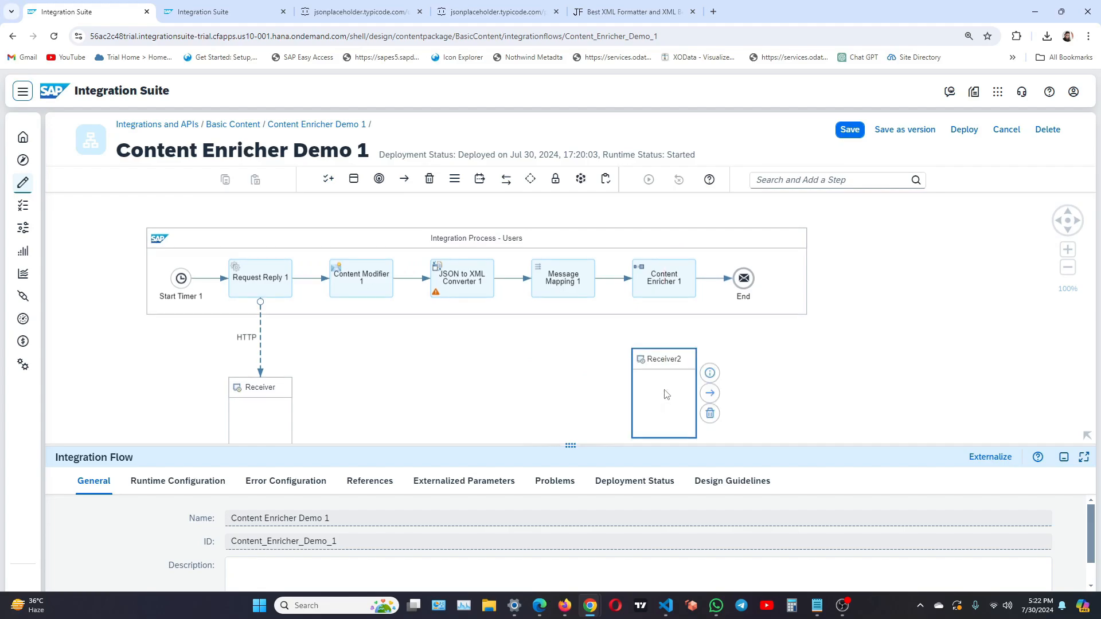
{"action": "left_click_drag", "start_coordinate": [679, 365], "coordinate": [679, 396]}
{"action": "left_click", "coordinate": [752, 369]}
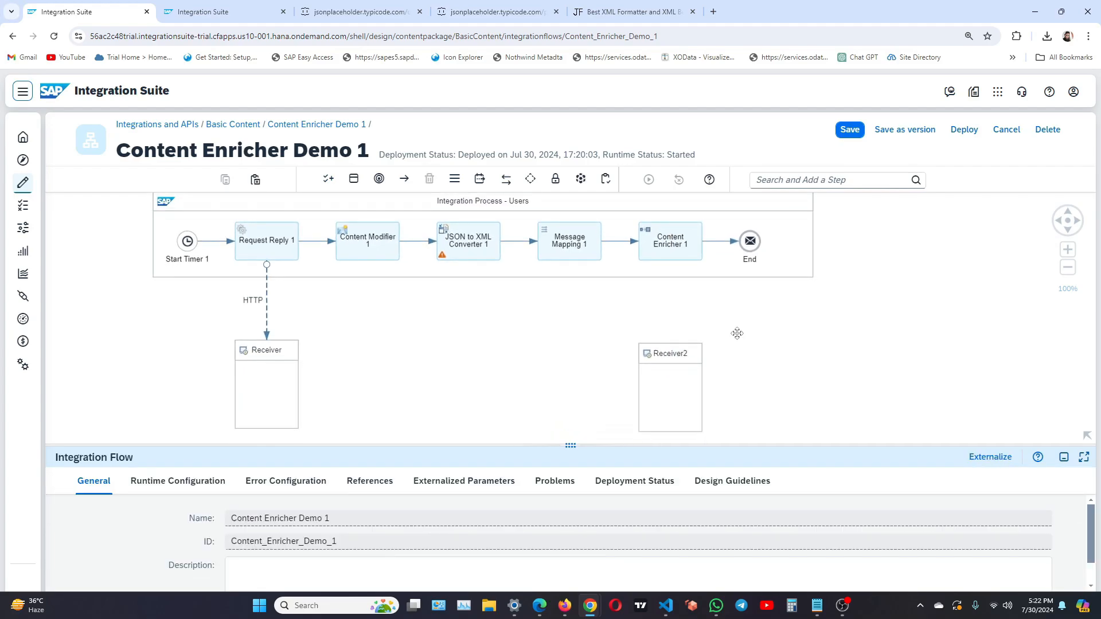
Step: Connect Receiver2 to Content Enricher 1 with the ProcessDirect adapter
{"action": "left_click", "coordinate": [675, 362]}
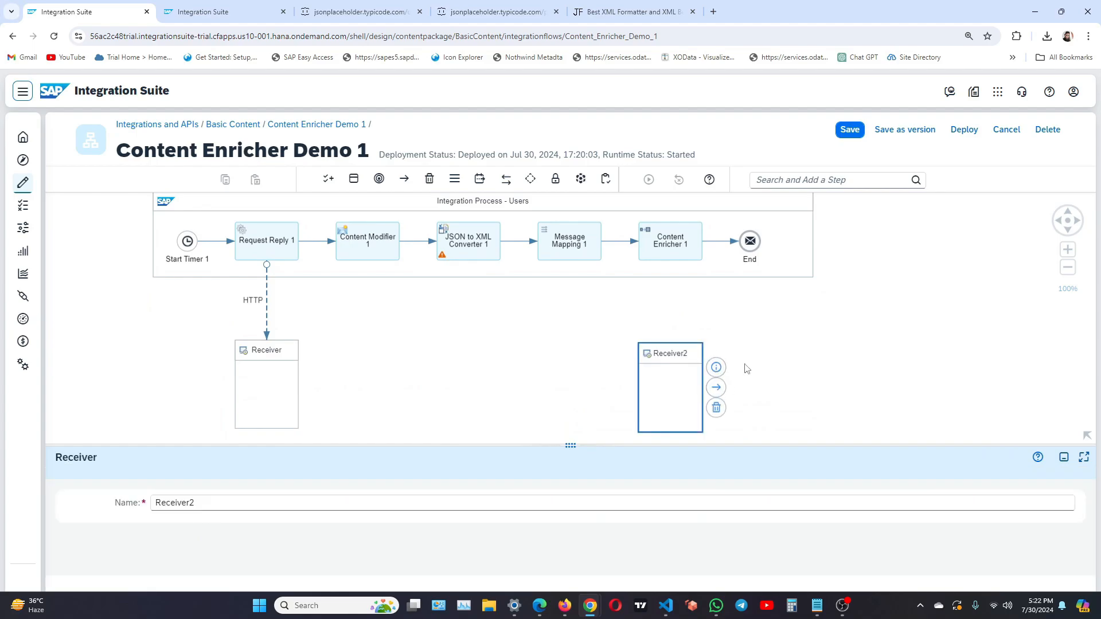
{"action": "left_click_drag", "start_coordinate": [720, 387], "coordinate": [673, 258]}
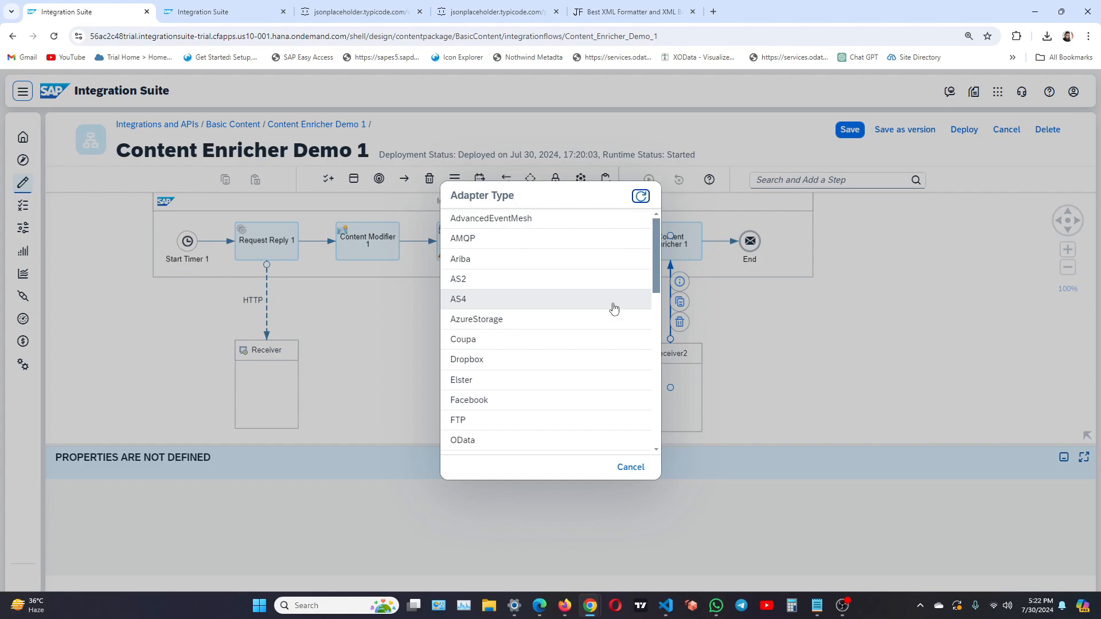
{"action": "scroll", "coordinate": [612, 307], "scroll_direction": "down", "scroll_amount": 3}
{"action": "scroll", "coordinate": [522, 370], "scroll_direction": "down", "scroll_amount": 3}
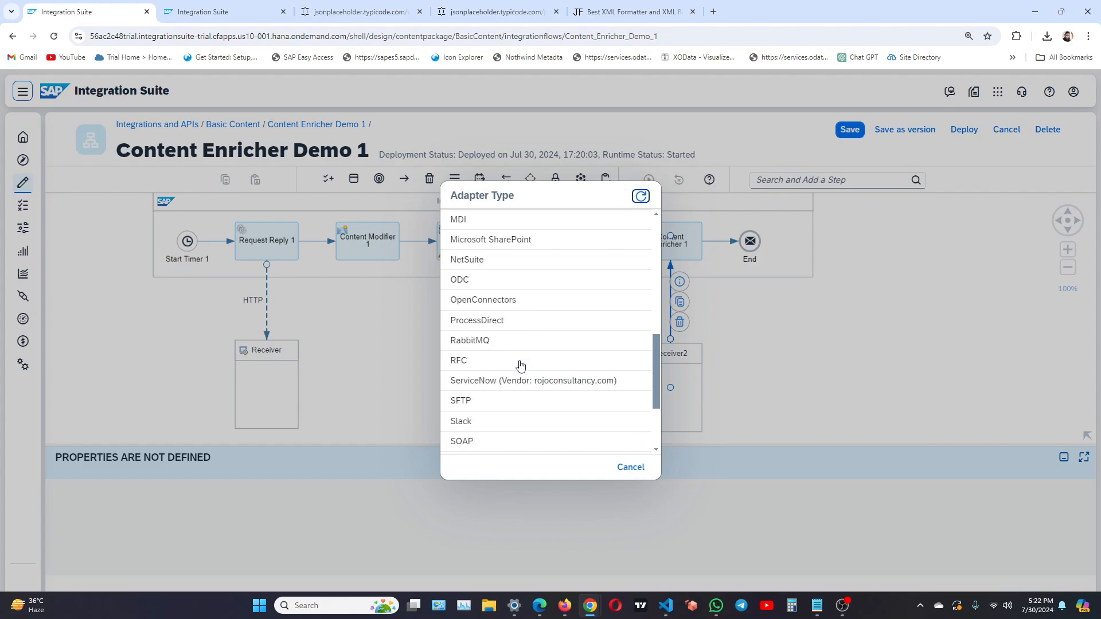
{"action": "left_click", "coordinate": [523, 327]}
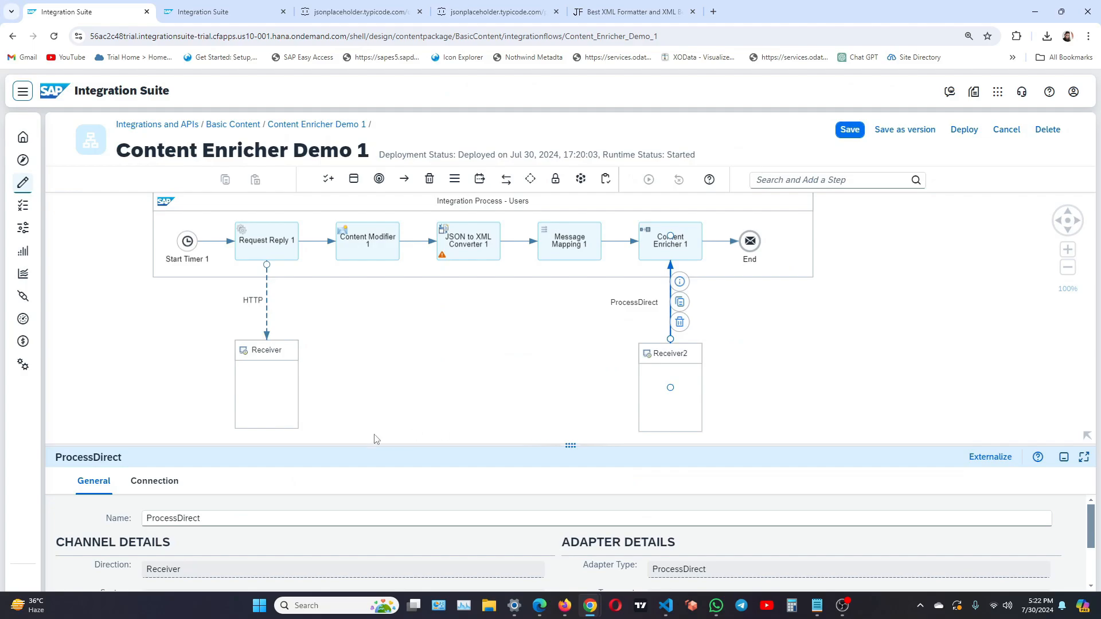
Step: Set the connection address of the Content Enricher's ProcessDirect channel to /post
{"action": "left_click_drag", "start_coordinate": [570, 445], "coordinate": [570, 253]}
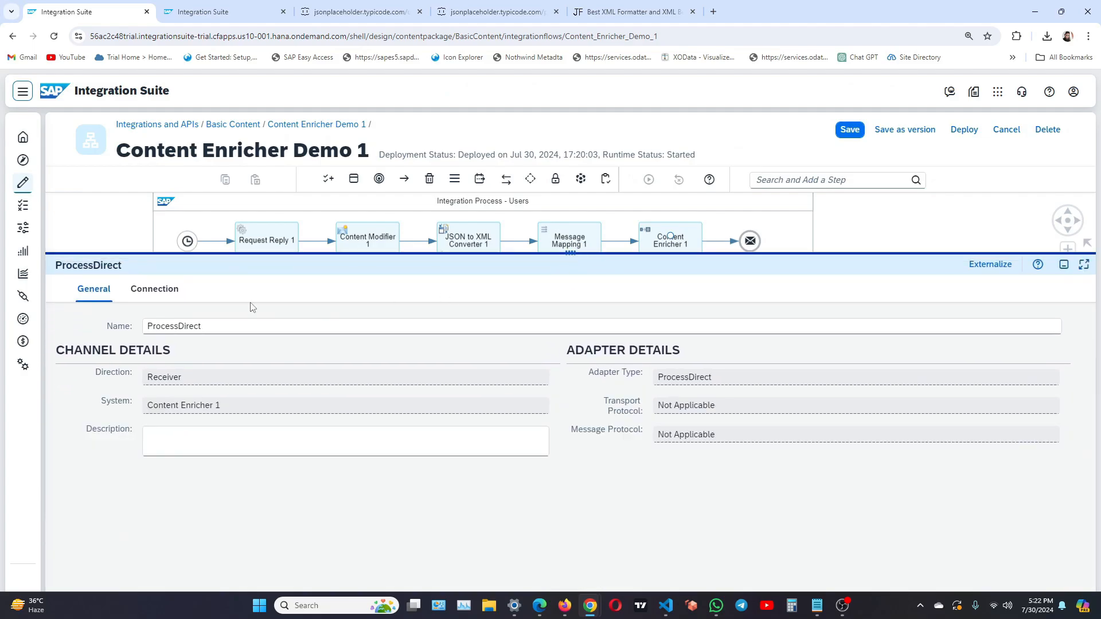
{"action": "left_click", "coordinate": [164, 299]}
{"action": "left_click", "coordinate": [289, 349]}
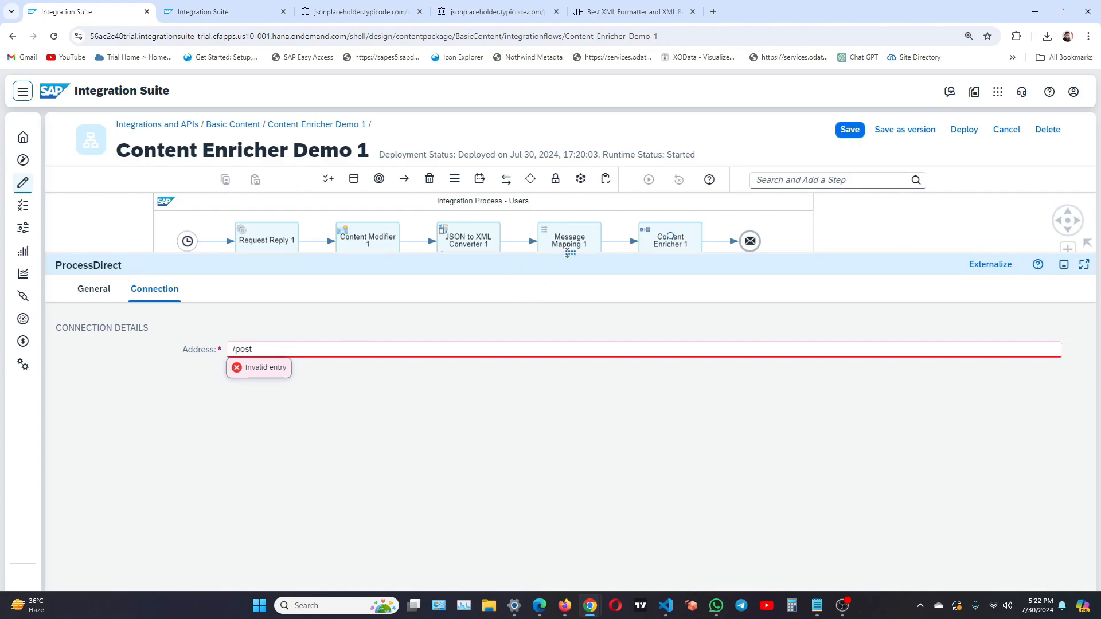
{"action": "left_click_drag", "start_coordinate": [568, 253], "coordinate": [570, 405]}
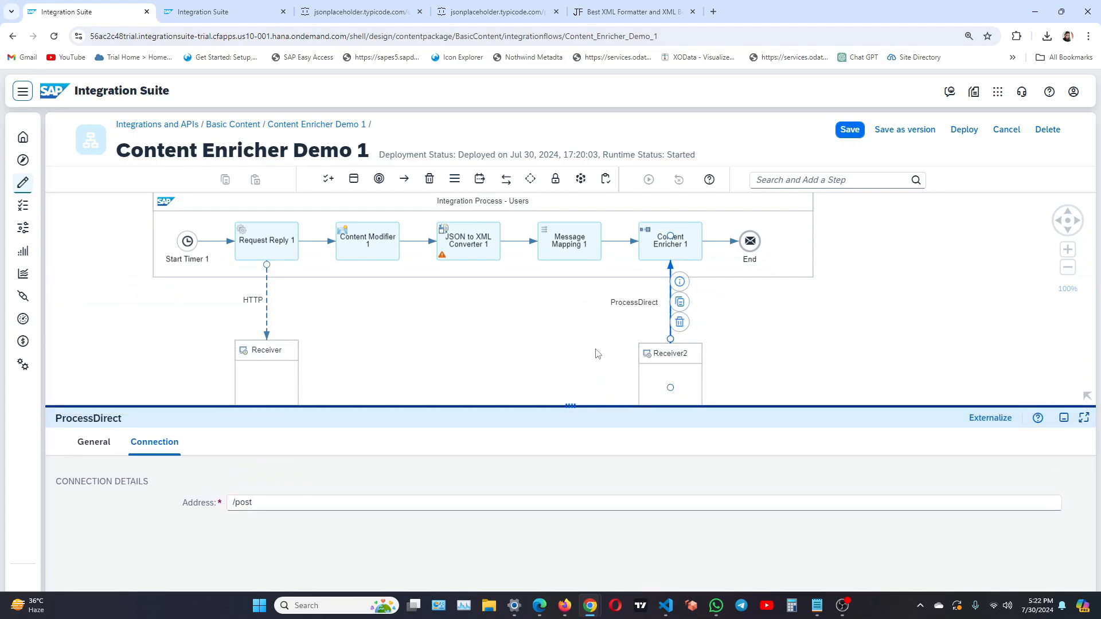
{"action": "left_click", "coordinate": [596, 353]}
Step: Choose Combine as the aggregation algorithm of Content Enricher 1
{"action": "left_click", "coordinate": [692, 251]}
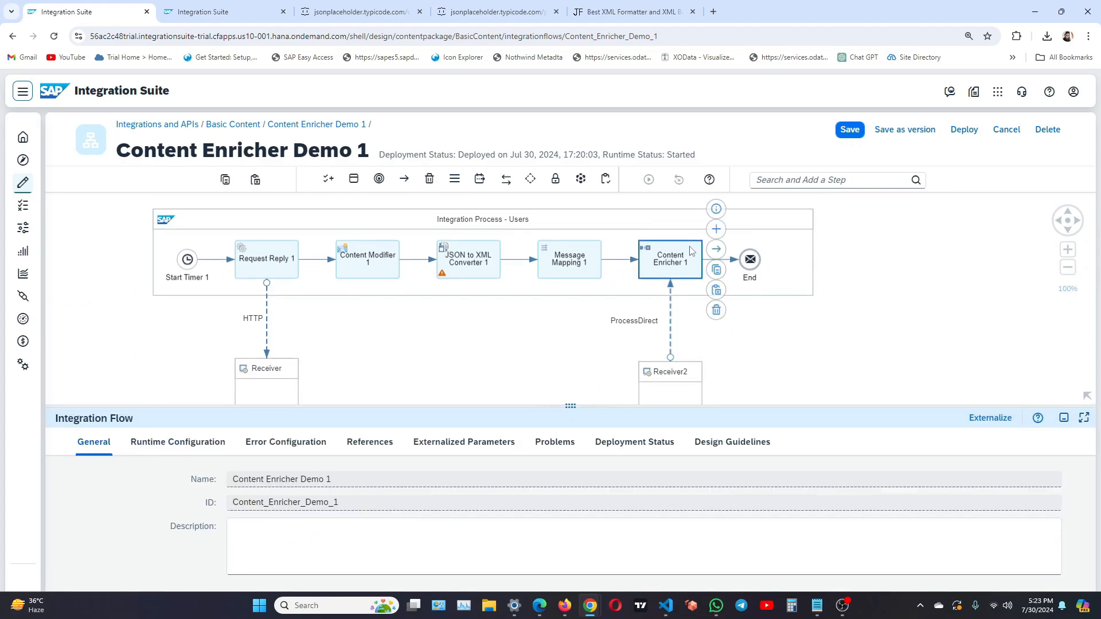
{"action": "left_click", "coordinate": [158, 443]}
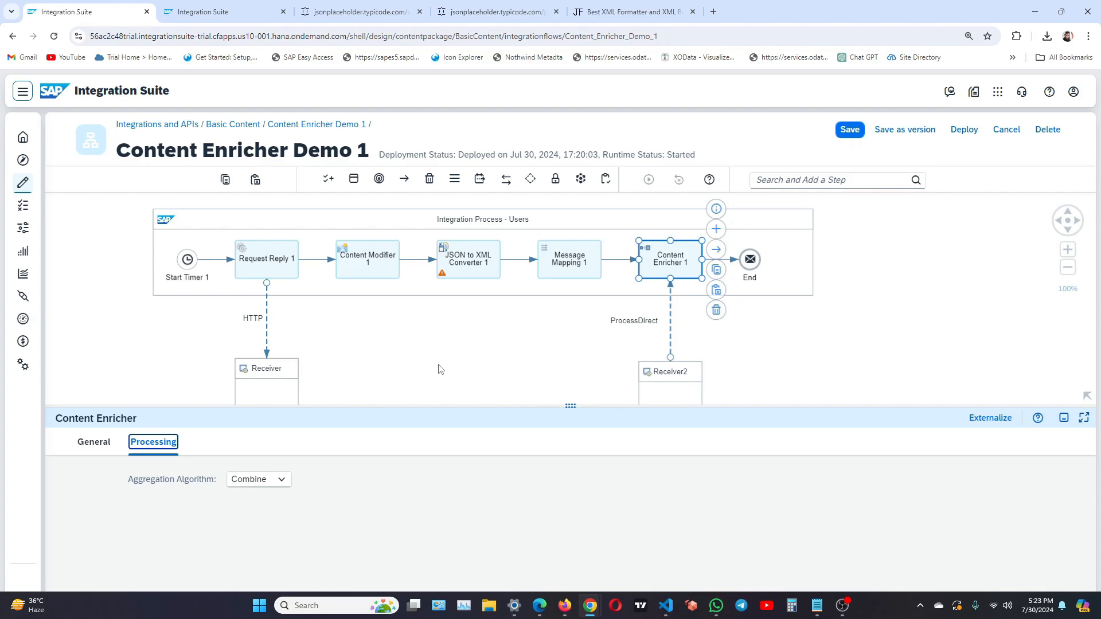
{"action": "left_click_drag", "start_coordinate": [571, 406], "coordinate": [571, 272]}
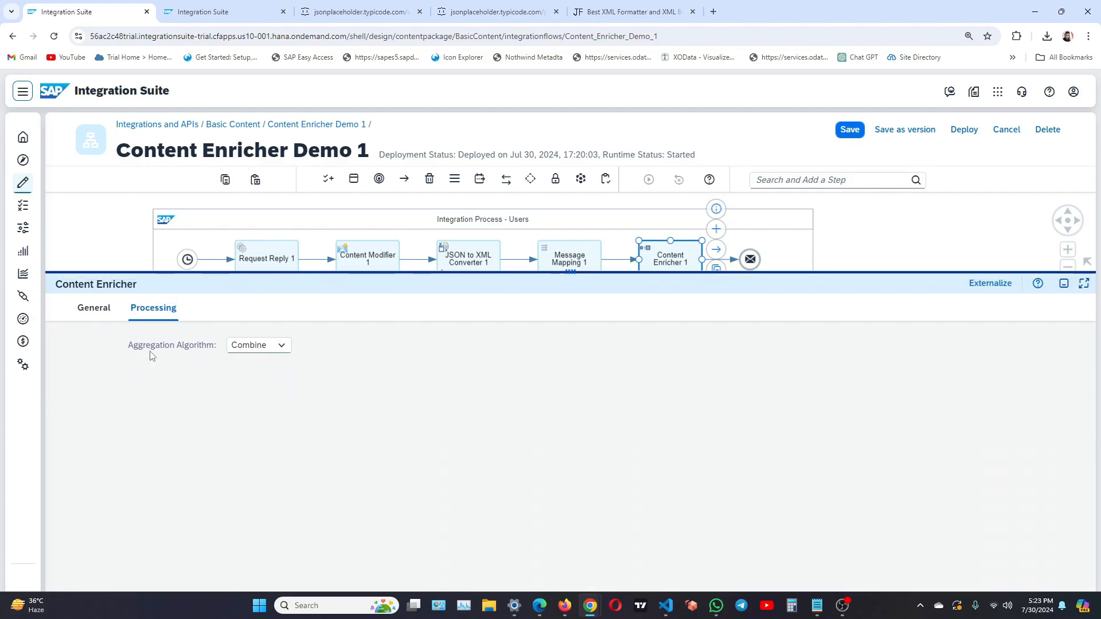
{"action": "left_click", "coordinate": [290, 350]}
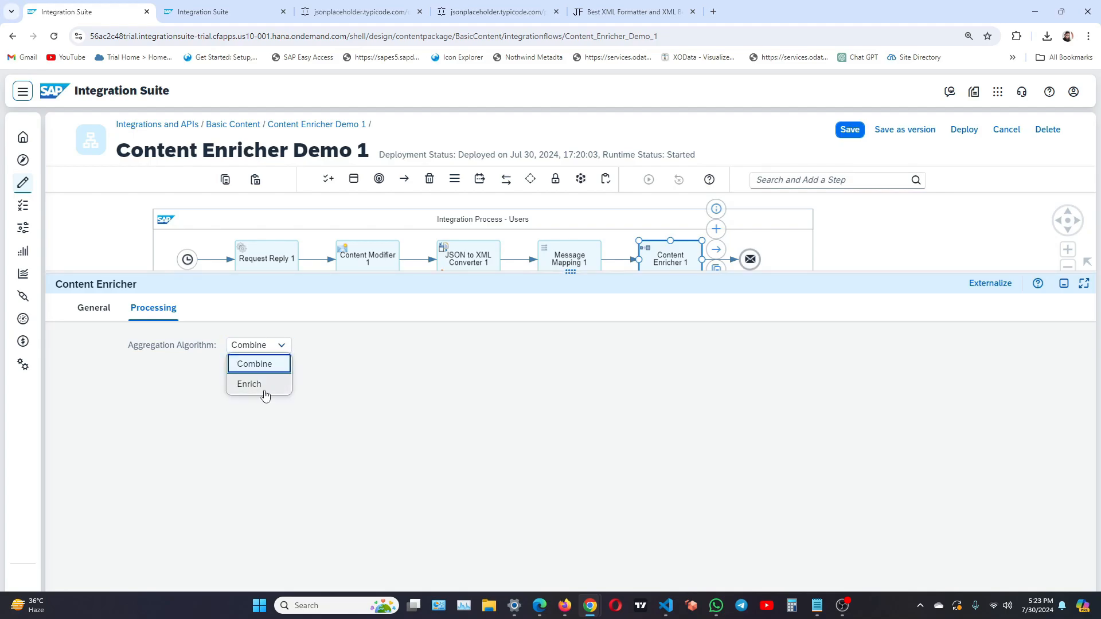
{"action": "left_click", "coordinate": [280, 365]}
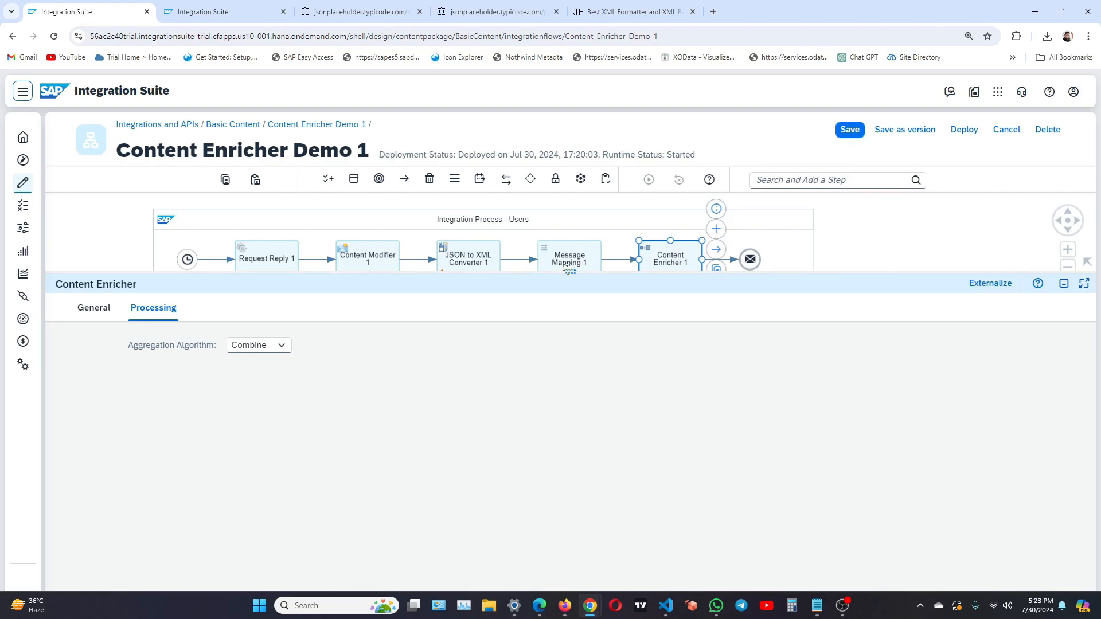
Step: Delete the copied start timer from the Integration Process Posts
{"action": "left_click_drag", "start_coordinate": [568, 272], "coordinate": [593, 414]}
{"action": "left_click_drag", "start_coordinate": [845, 363], "coordinate": [860, 276]}
{"action": "left_click_drag", "start_coordinate": [802, 314], "coordinate": [879, 236]}
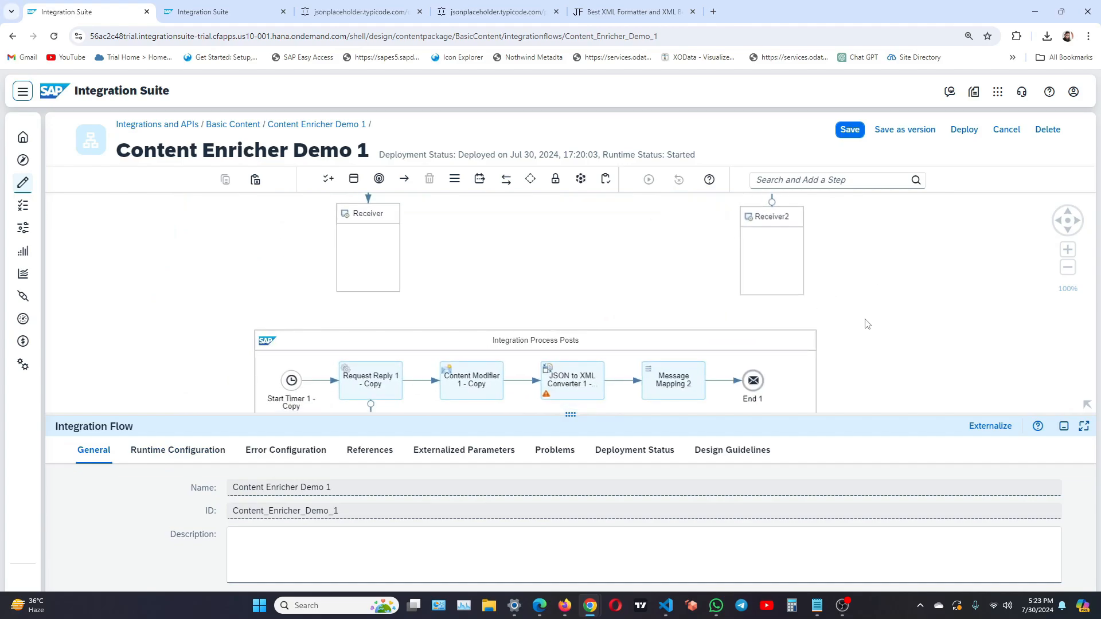
{"action": "left_click_drag", "start_coordinate": [865, 322], "coordinate": [913, 201]}
{"action": "left_click_drag", "start_coordinate": [531, 403], "coordinate": [743, 319]}
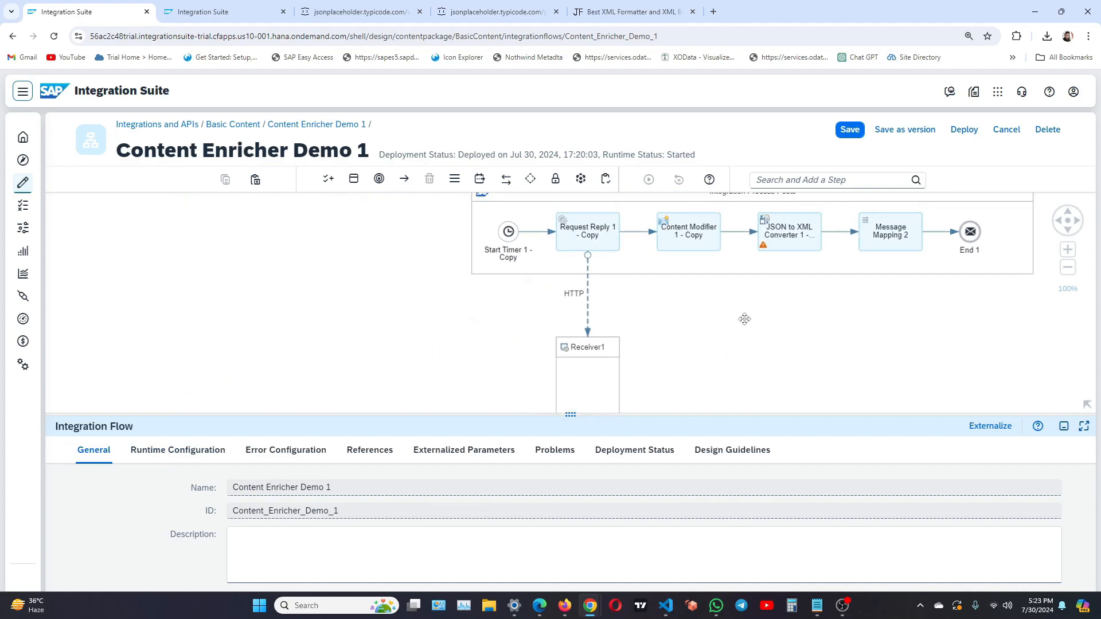
{"action": "left_click", "coordinate": [518, 242]}
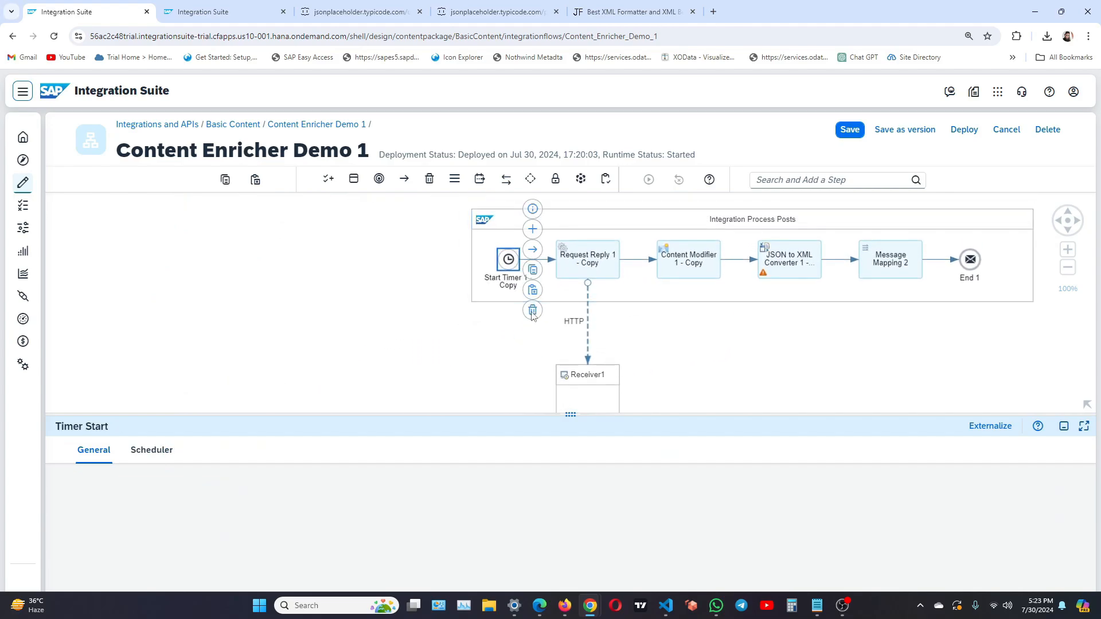
{"action": "left_click", "coordinate": [532, 311]}
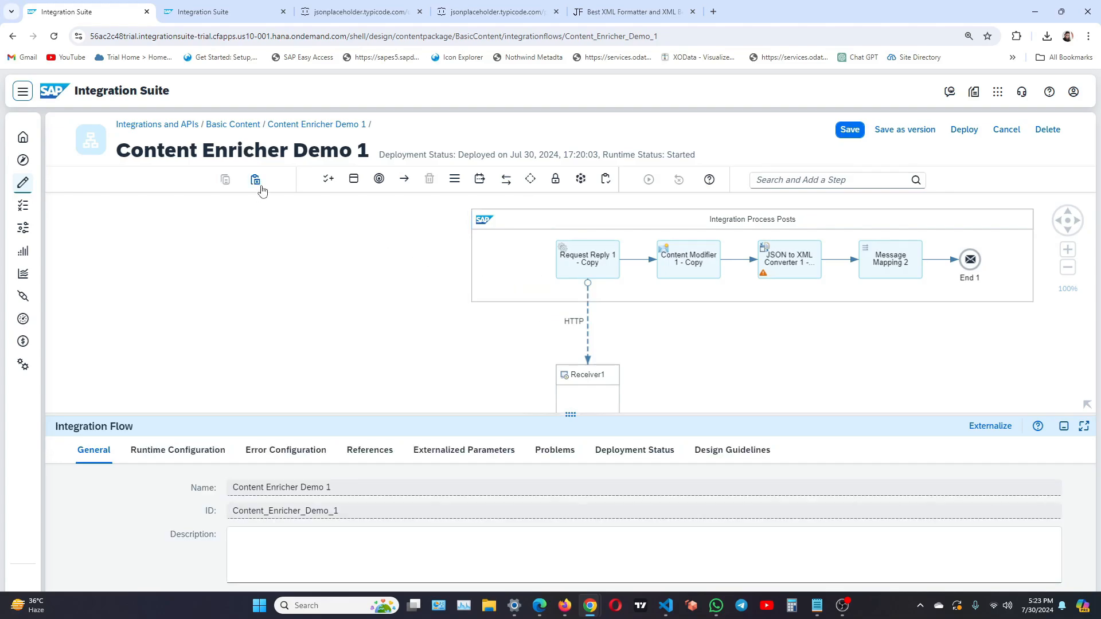
Step: Place a Sender participant outside the Integration Process Posts, ahead of its first step
{"action": "left_click", "coordinate": [327, 181]}
{"action": "left_click", "coordinate": [299, 229]}
{"action": "left_click", "coordinate": [326, 255]}
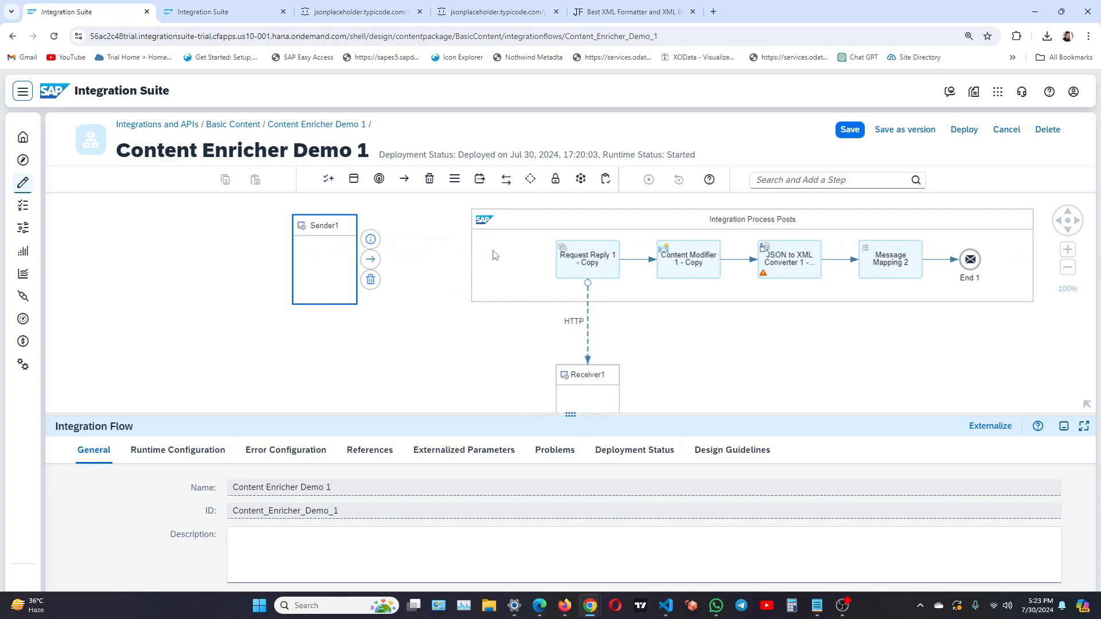
Step: Add a Start Message event to the Integration Process Posts and connect it to Request Reply 1 - Copy
{"action": "left_click", "coordinate": [379, 178]}
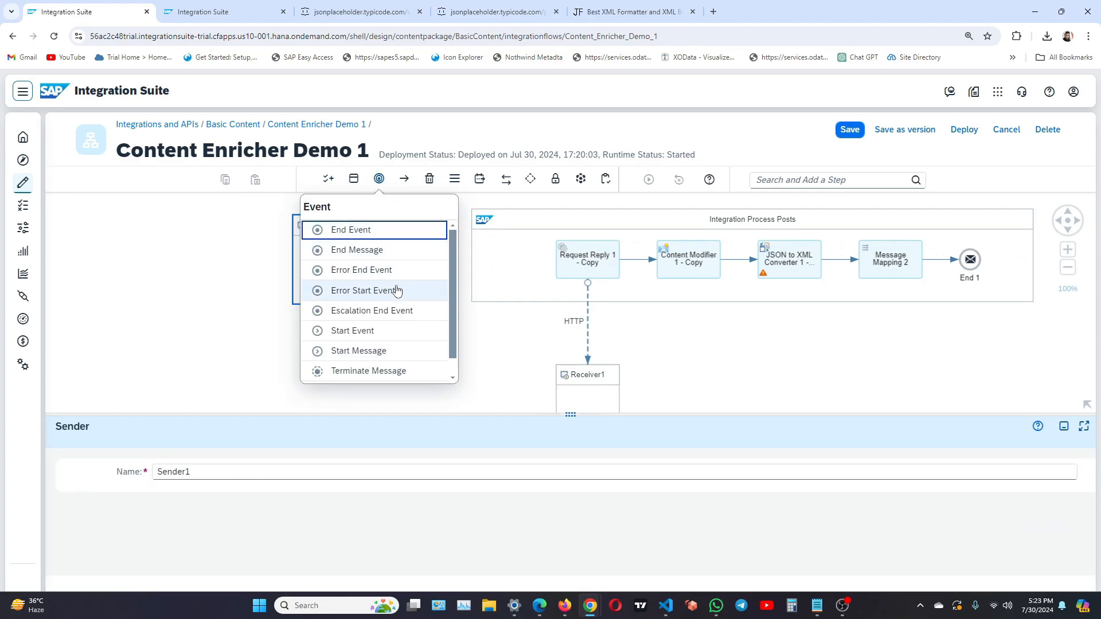
{"action": "left_click", "coordinate": [385, 352]}
{"action": "left_click", "coordinate": [499, 258]}
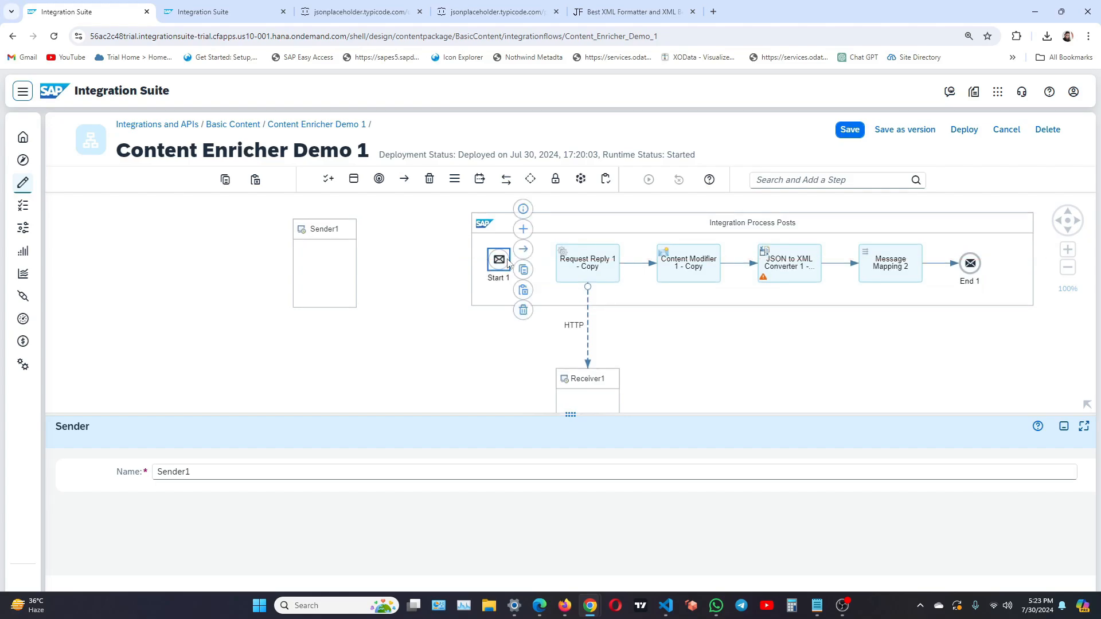
{"action": "left_click_drag", "start_coordinate": [524, 250], "coordinate": [575, 264]}
{"action": "left_click", "coordinate": [456, 288]}
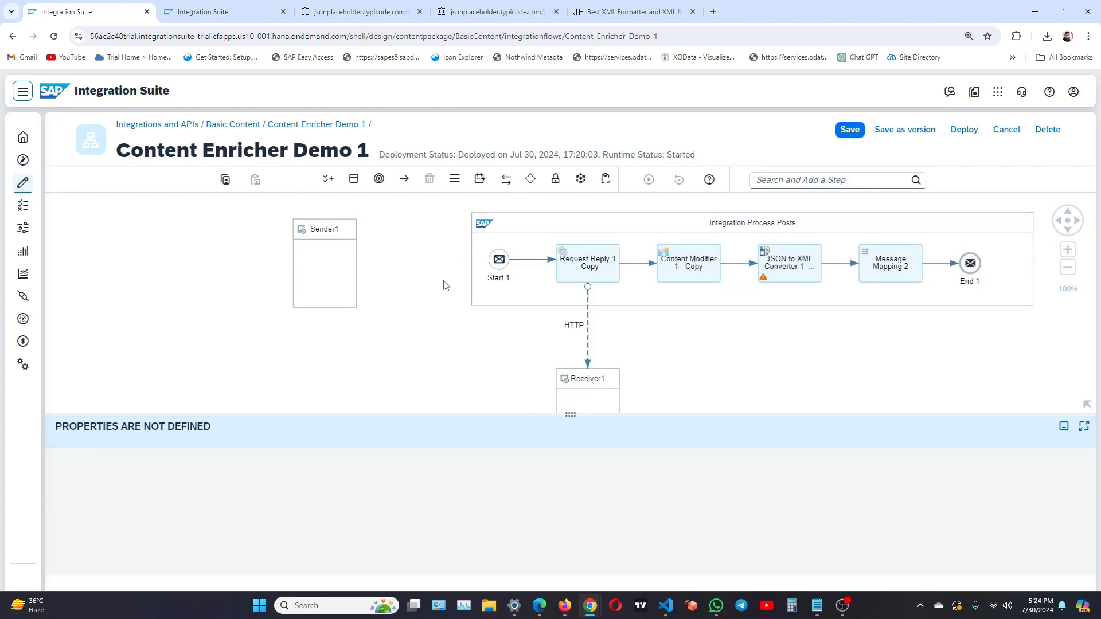
Step: Connect Sender1 to the Start 1 event with the ProcessDirect adapter
{"action": "left_click", "coordinate": [337, 263]}
{"action": "left_click_drag", "start_coordinate": [370, 263], "coordinate": [498, 261]}
{"action": "scroll", "coordinate": [500, 299], "scroll_direction": "down", "scroll_amount": 3}
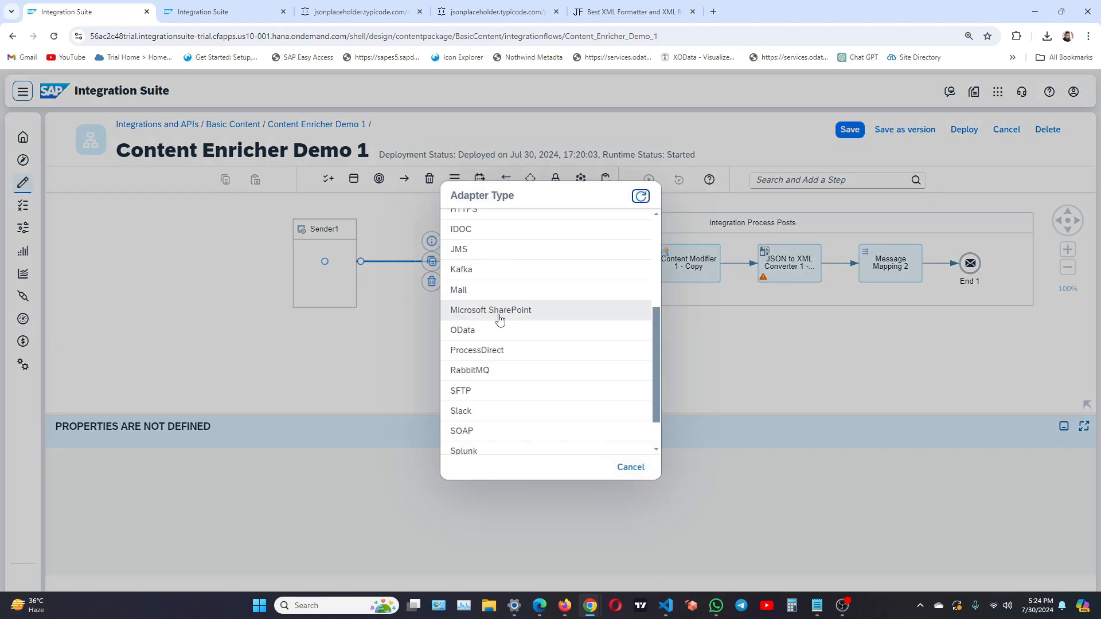
{"action": "left_click", "coordinate": [546, 353]}
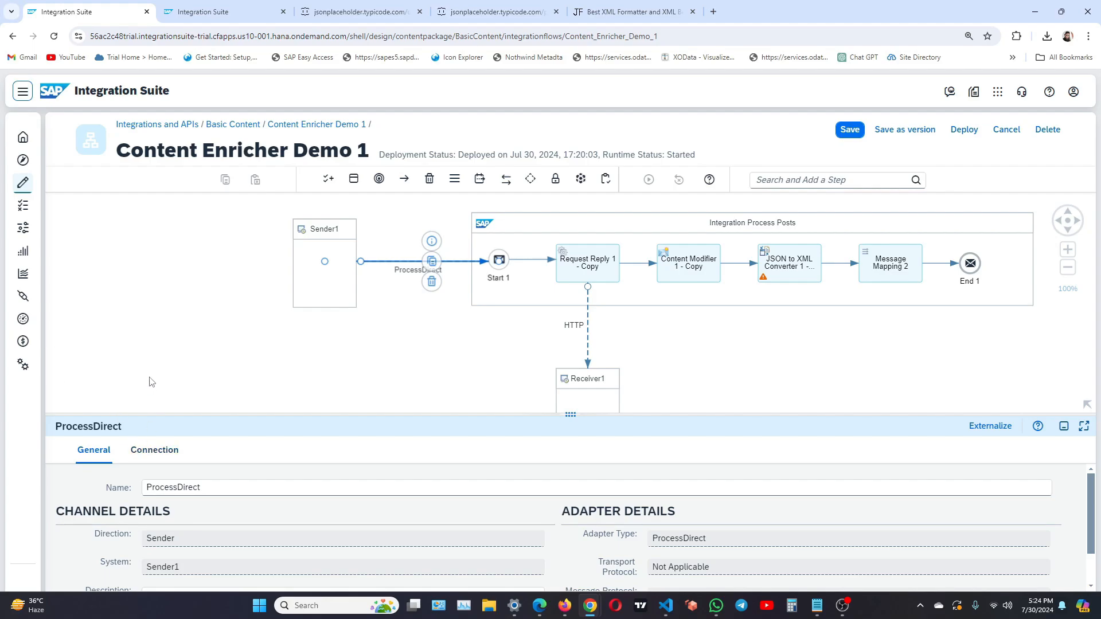
Step: Enter the connection address of the ProcessDirect channel between Sender1 and Start 1
{"action": "left_click", "coordinate": [177, 453]}
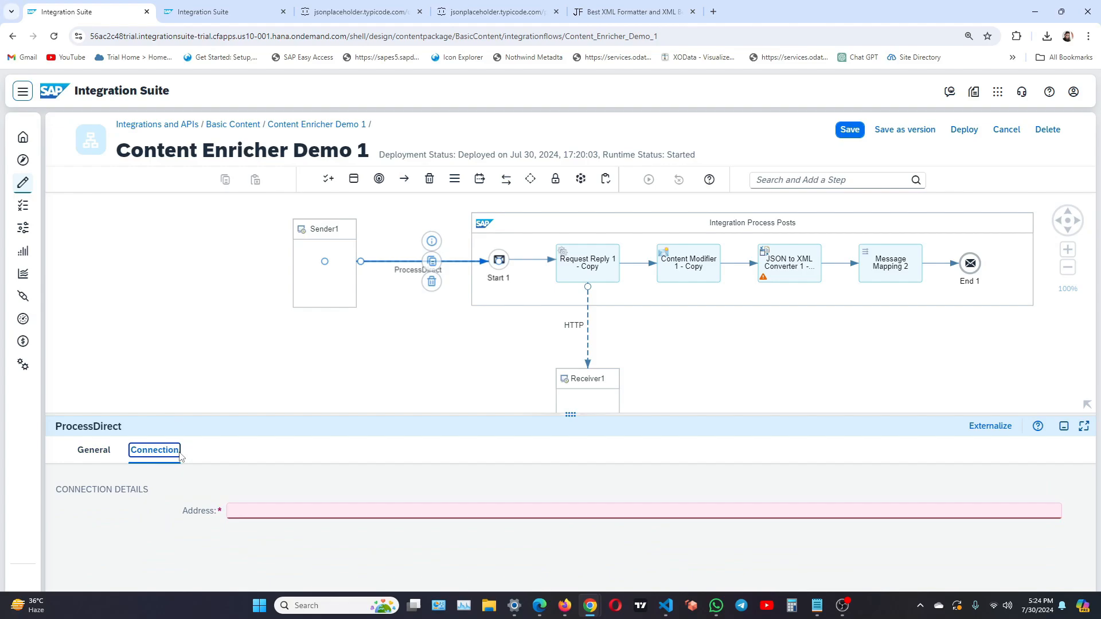
{"action": "left_click", "coordinate": [260, 512]}
{"action": "left_click", "coordinate": [730, 360]}
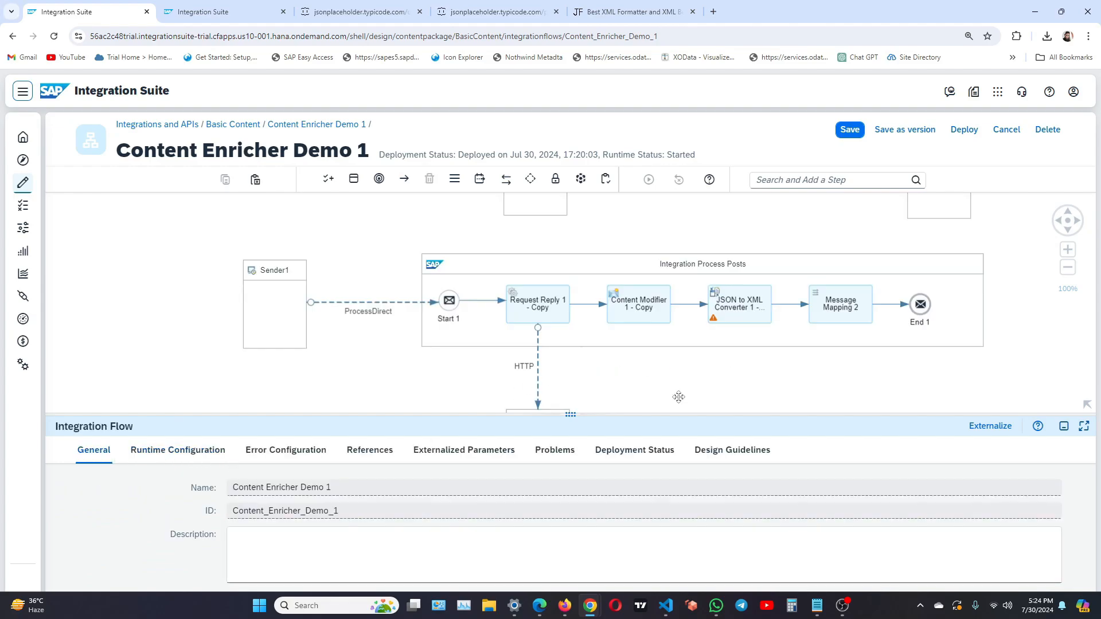
{"action": "left_click_drag", "start_coordinate": [820, 228], "coordinate": [639, 357]}
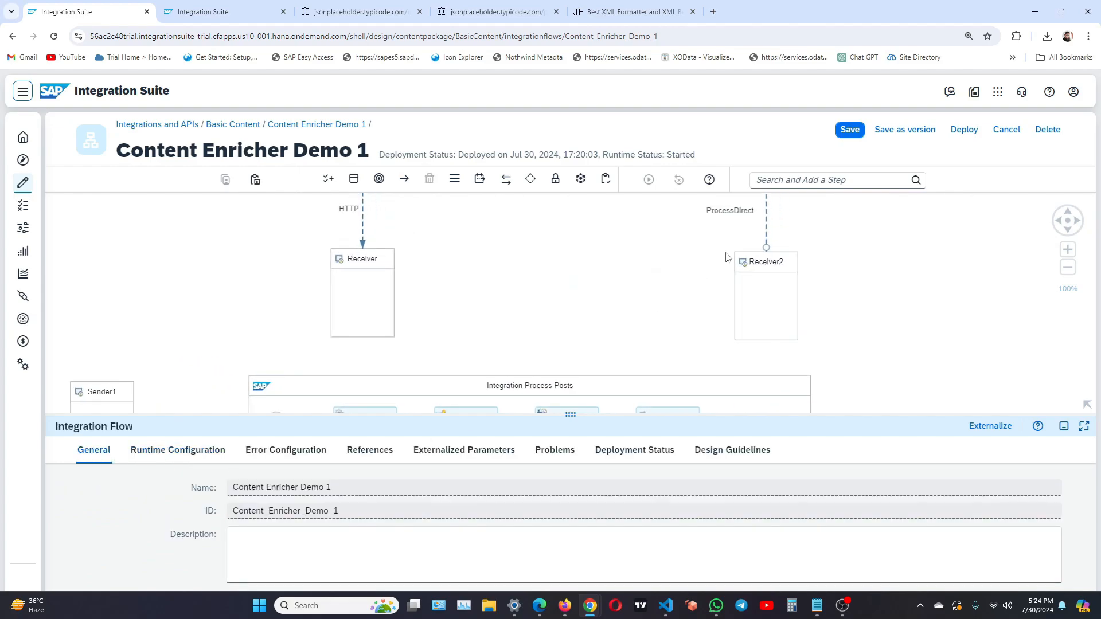
{"action": "scroll", "coordinate": [801, 300], "scroll_direction": "up", "scroll_amount": 3}
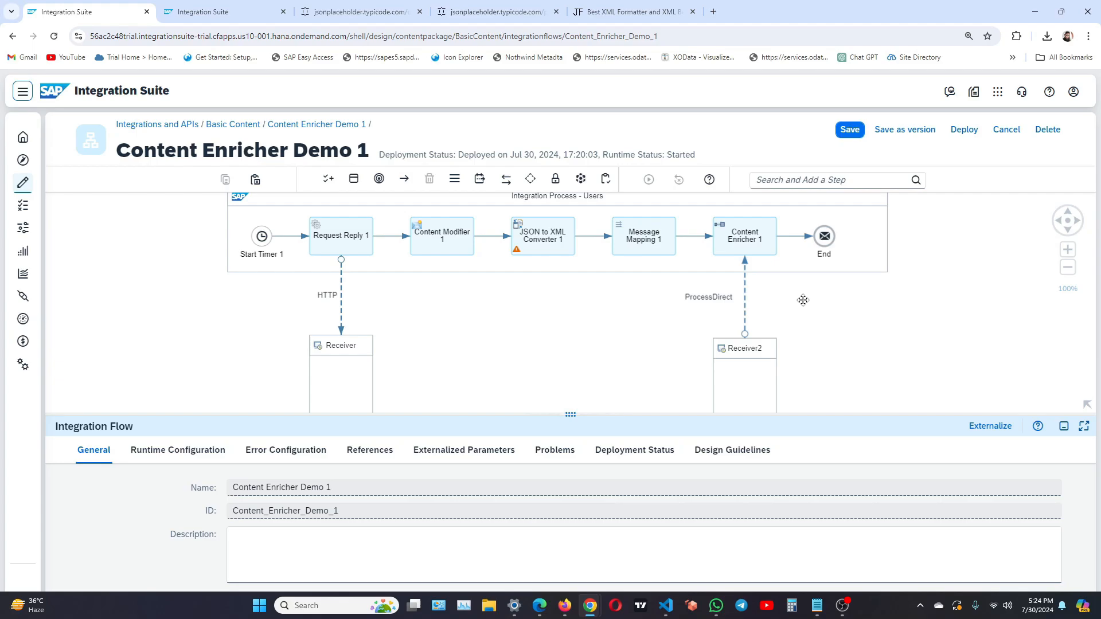
Step: Copy the address /post from the Content Enricher 1 to Receiver2 ProcessDirect channel into the Sender1 to Start 1 channel's connection address
{"action": "left_click", "coordinate": [745, 314]}
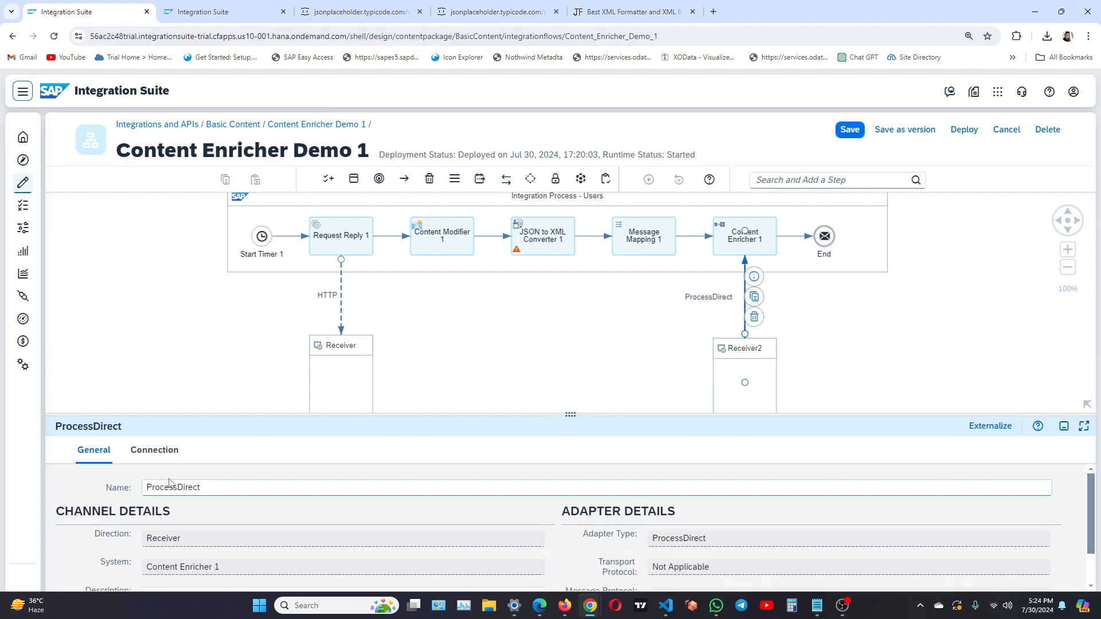
{"action": "left_click", "coordinate": [169, 453]}
{"action": "triple_click", "coordinate": [258, 510]}
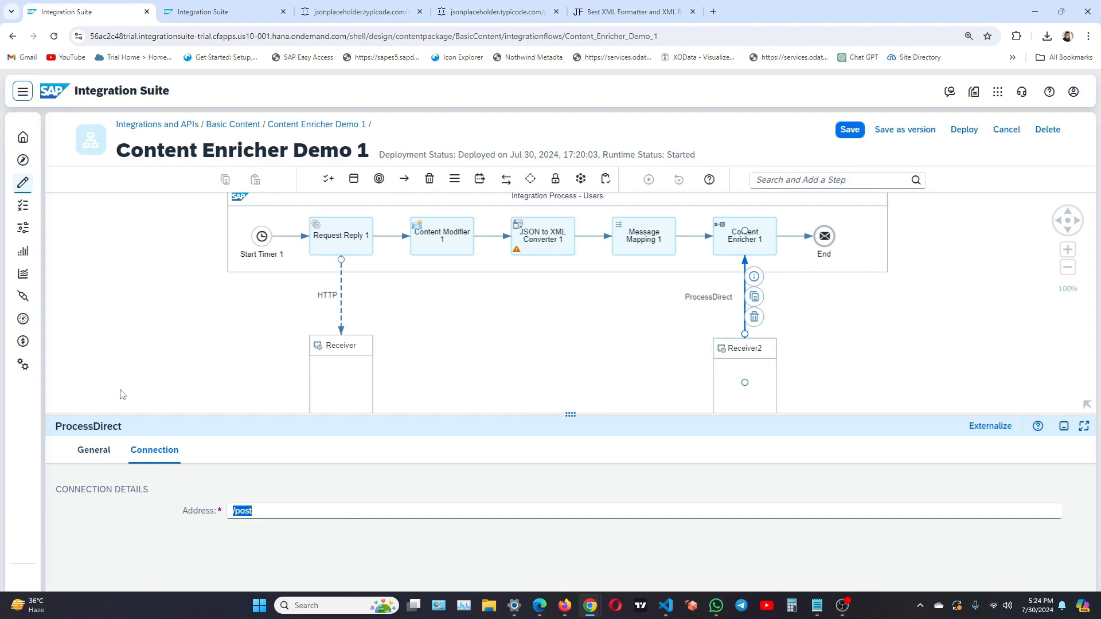
{"action": "left_click_drag", "start_coordinate": [128, 376], "coordinate": [205, 248]}
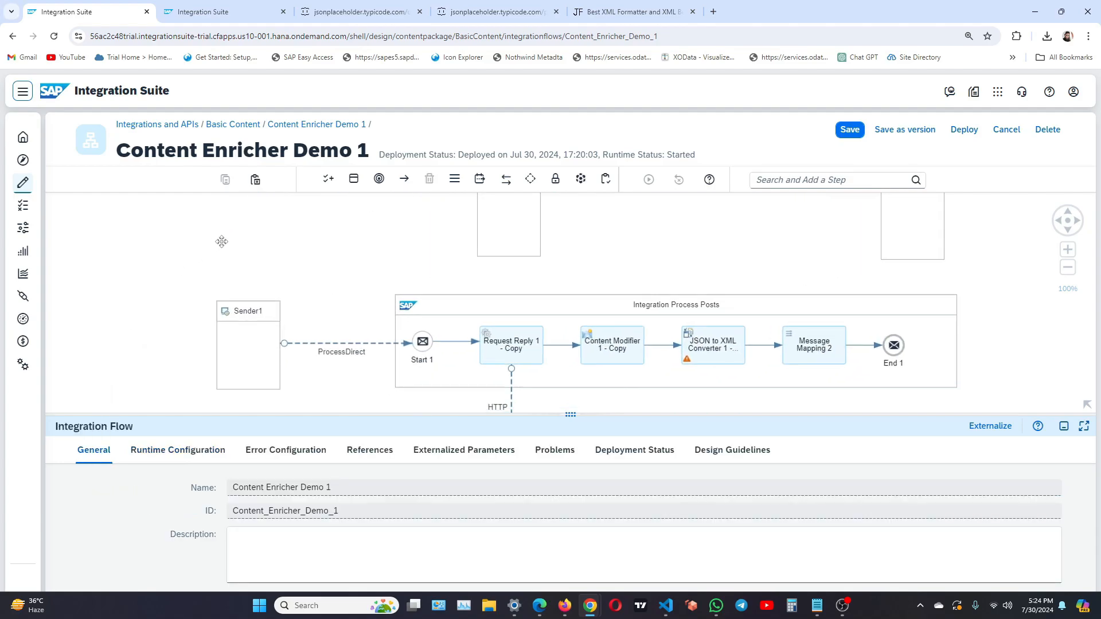
{"action": "left_click", "coordinate": [353, 334]}
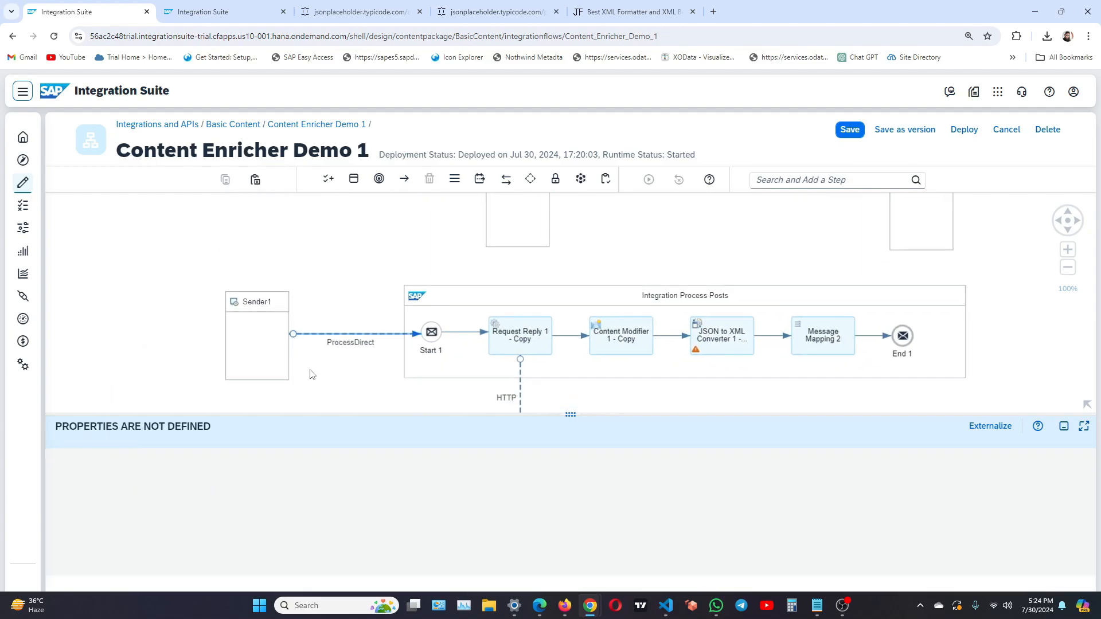
{"action": "left_click", "coordinate": [350, 336]}
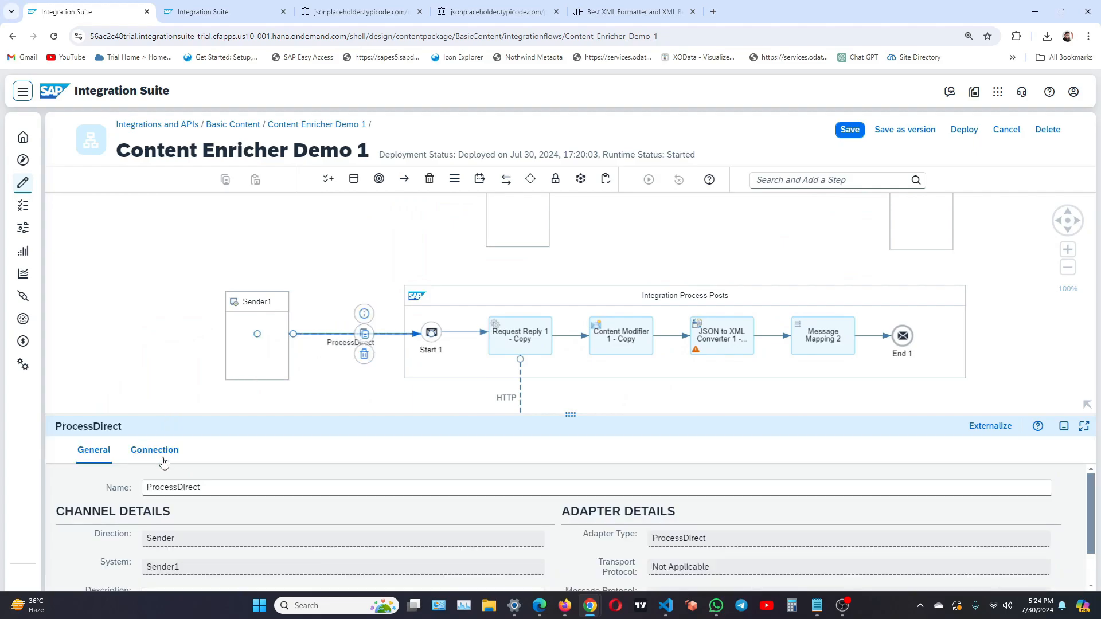
{"action": "left_click", "coordinate": [164, 462]}
{"action": "left_click", "coordinate": [249, 511]}
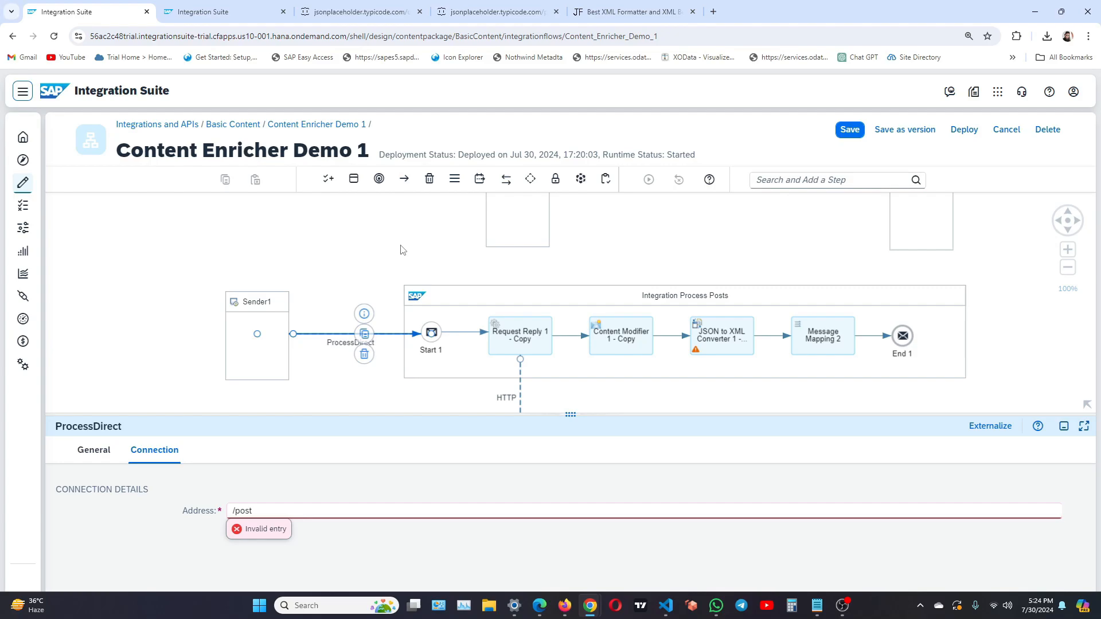
{"action": "left_click", "coordinate": [401, 250]}
Step: Check the aggregation algorithm in the processing settings of Content Enricher 1 in the Users process
{"action": "left_click_drag", "start_coordinate": [717, 236], "coordinate": [536, 383]}
{"action": "left_click_drag", "start_coordinate": [830, 302], "coordinate": [878, 305]}
{"action": "left_click", "coordinate": [770, 249]}
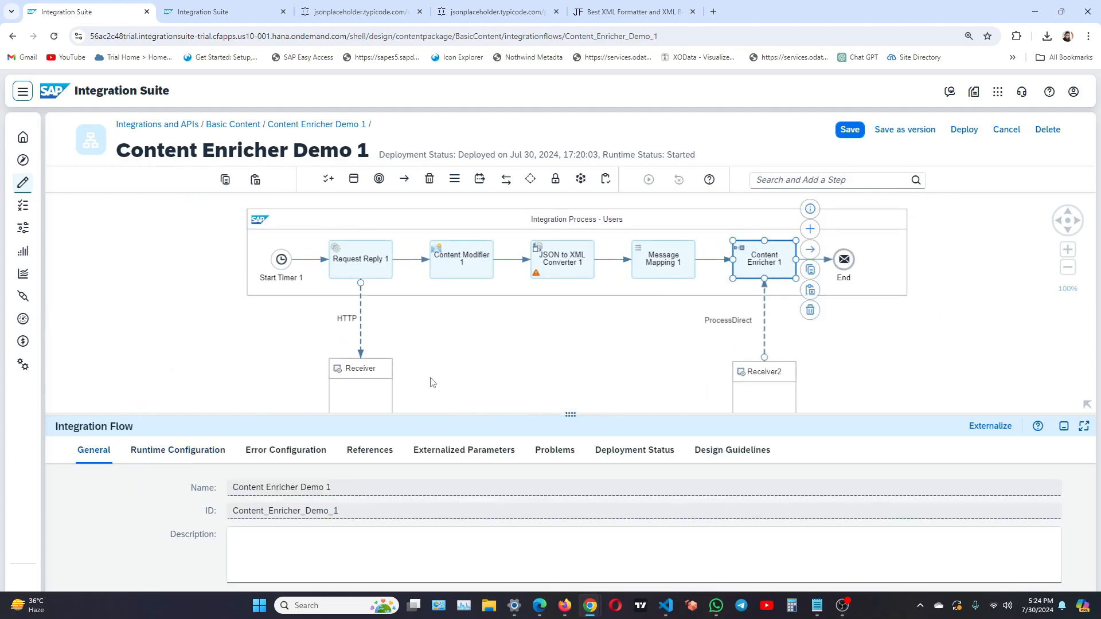
{"action": "left_click", "coordinate": [166, 452]}
{"action": "left_click_drag", "start_coordinate": [128, 488], "coordinate": [288, 483]}
{"action": "left_click", "coordinate": [388, 503]}
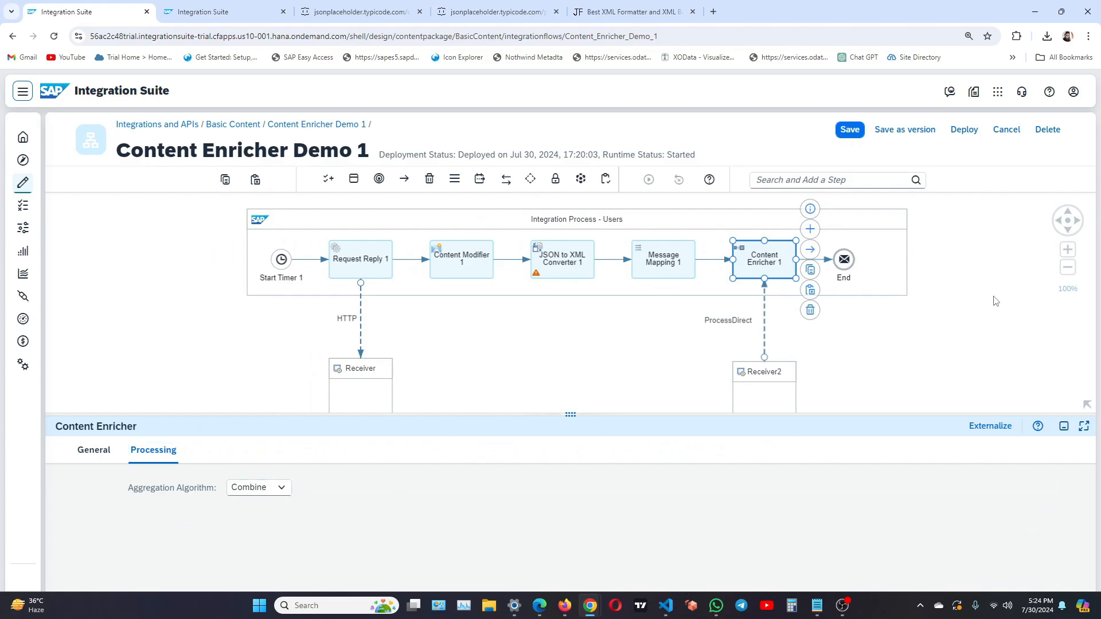
{"action": "left_click", "coordinate": [969, 286]}
Step: Save and deploy Content Enricher Demo 1 on the Cloud Integration runtime profile
{"action": "left_click", "coordinate": [964, 130]}
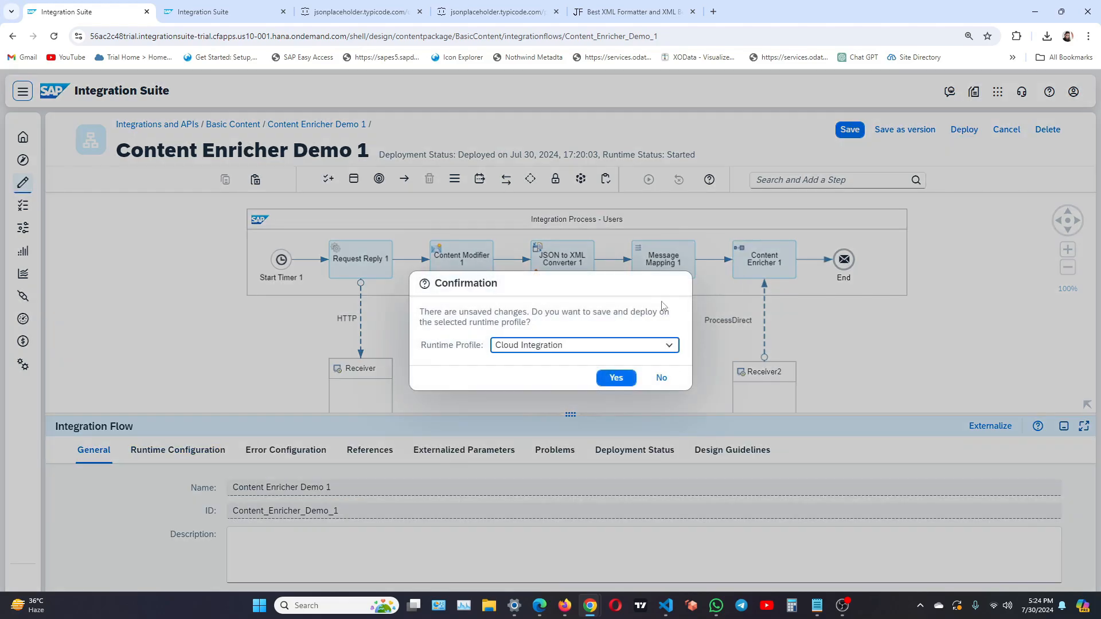
{"action": "left_click", "coordinate": [616, 377]}
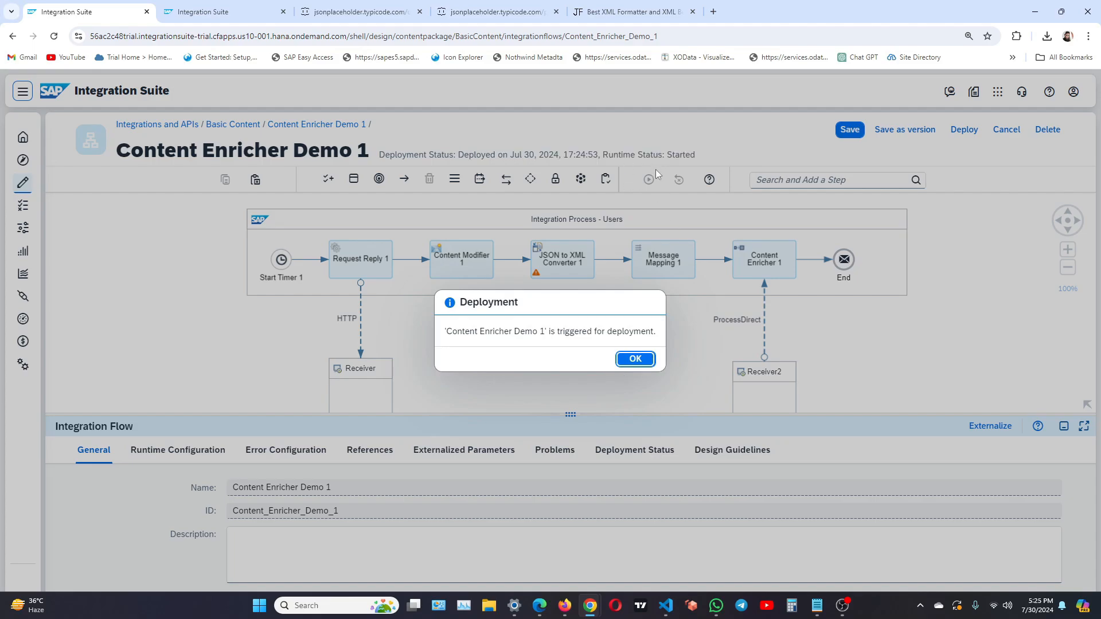
{"action": "left_click", "coordinate": [635, 359]}
Step: Switch to message monitoring and open the trace of the latest Content Enricher Demo 1 message run
{"action": "left_click", "coordinate": [204, 11]}
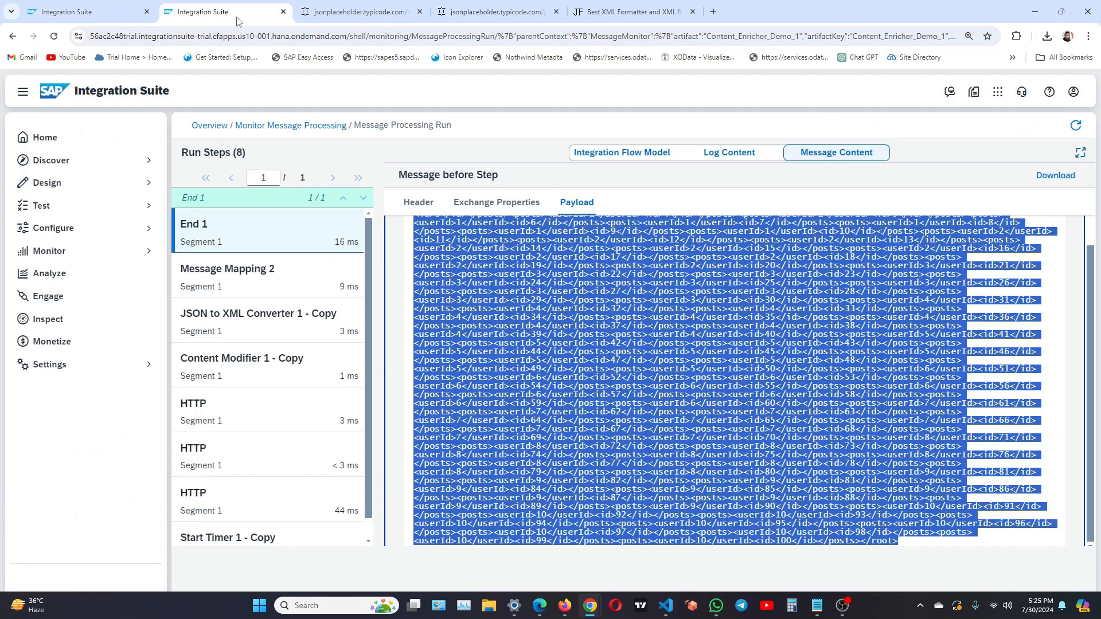
{"action": "key", "text": "alt+Left"}
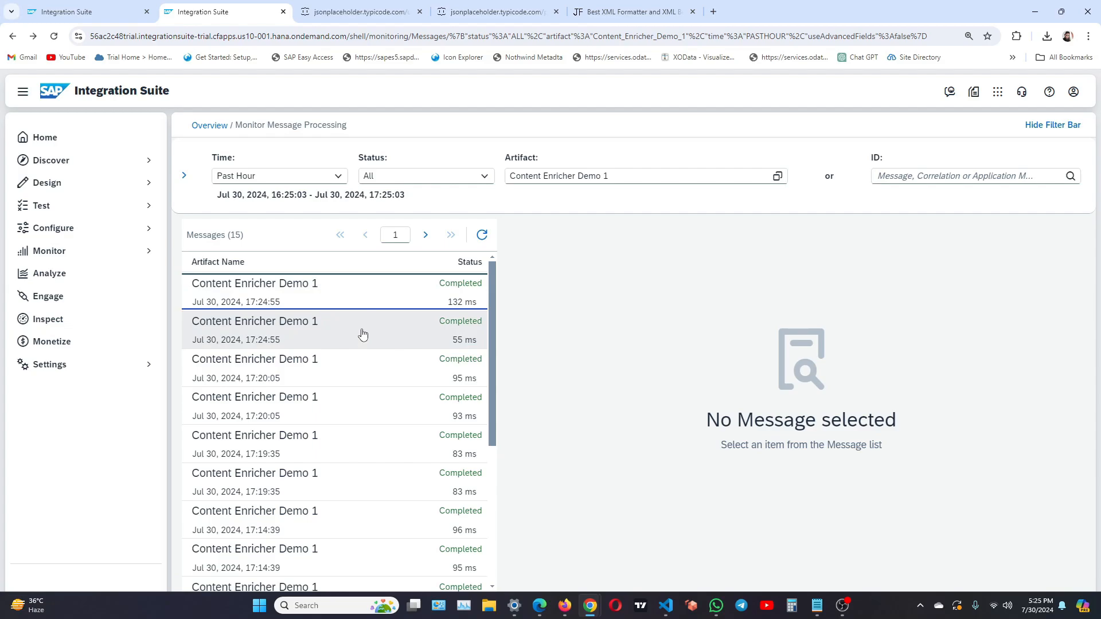
{"action": "left_click", "coordinate": [356, 295]}
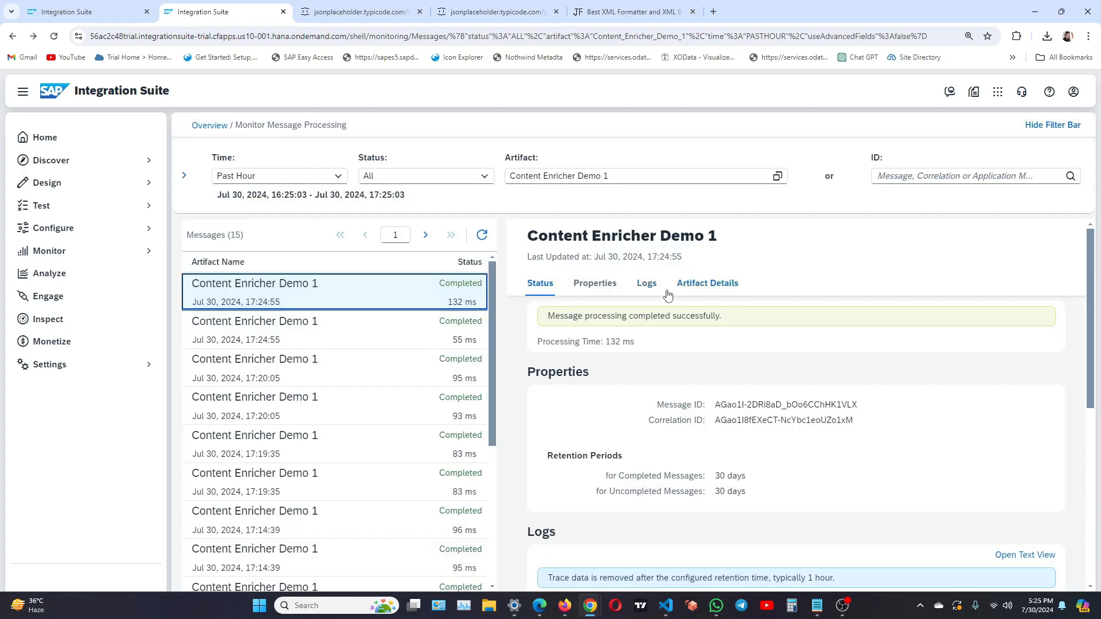
{"action": "left_click", "coordinate": [648, 284]}
{"action": "left_click", "coordinate": [726, 405]}
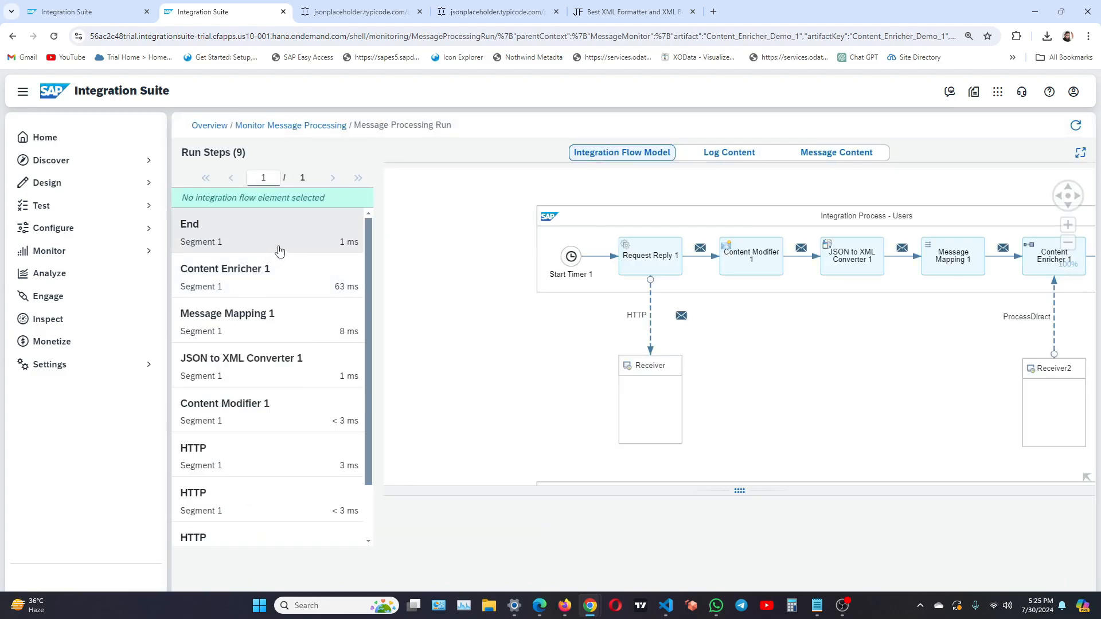
Step: Open the message payload of the End step and examine the Message1 and Message2 sections of the XML
{"action": "left_click_drag", "start_coordinate": [927, 337], "coordinate": [690, 346]}
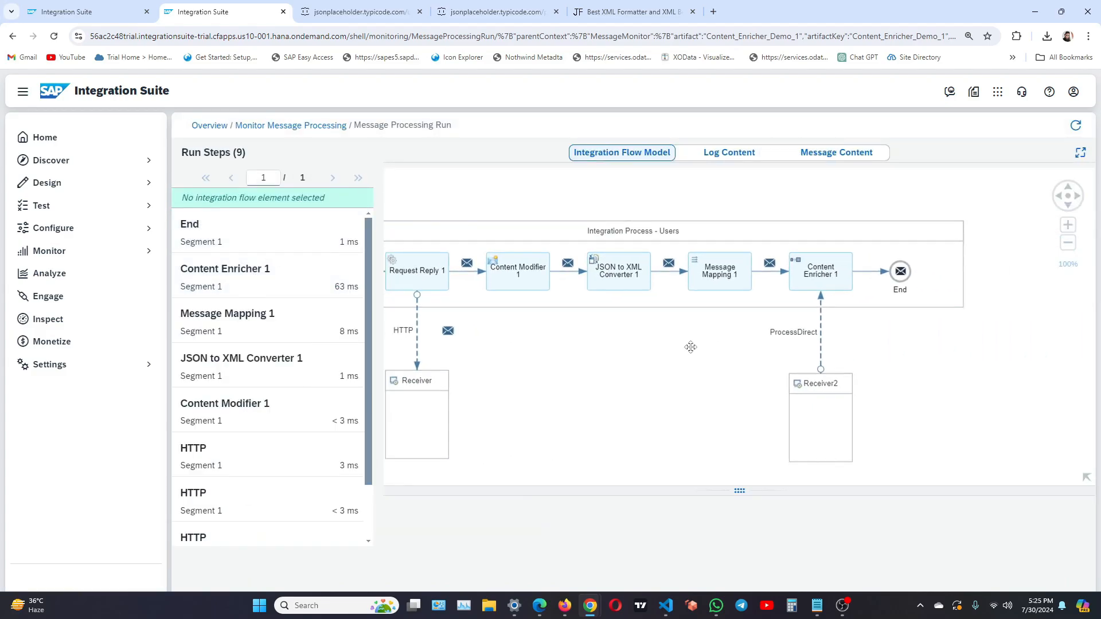
{"action": "left_click_drag", "start_coordinate": [683, 388], "coordinate": [794, 364]}
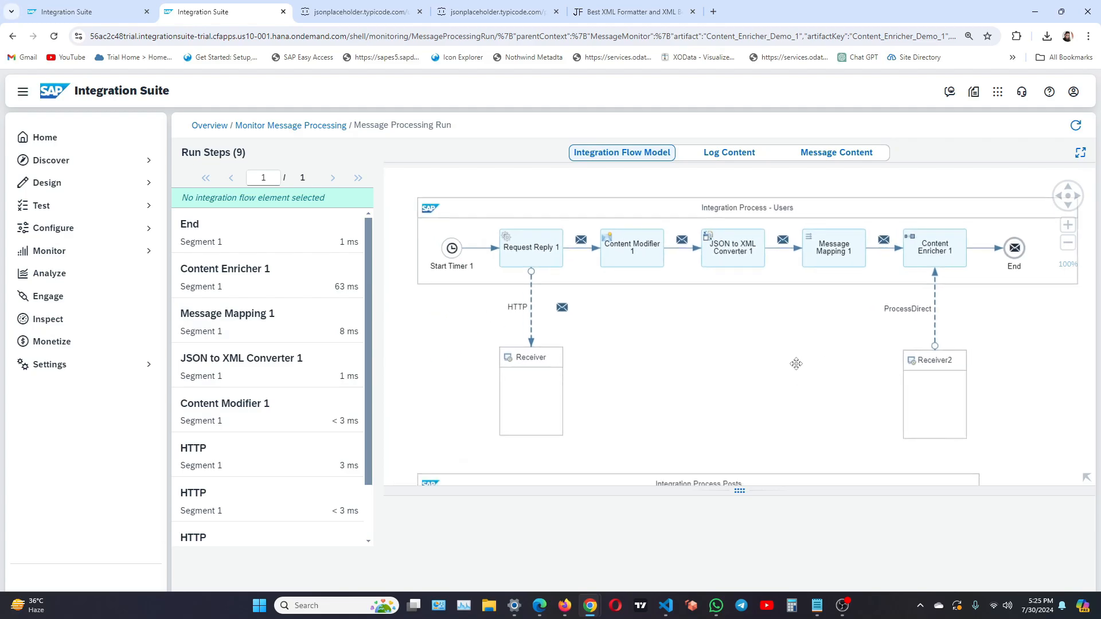
{"action": "left_click", "coordinate": [300, 244]}
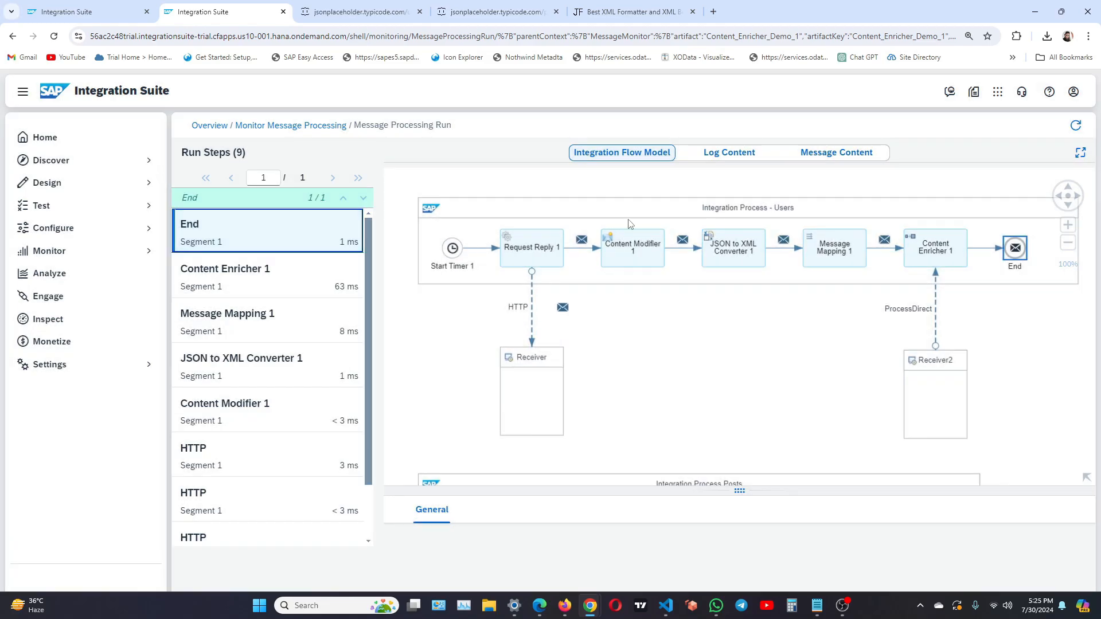
{"action": "left_click", "coordinate": [864, 158]}
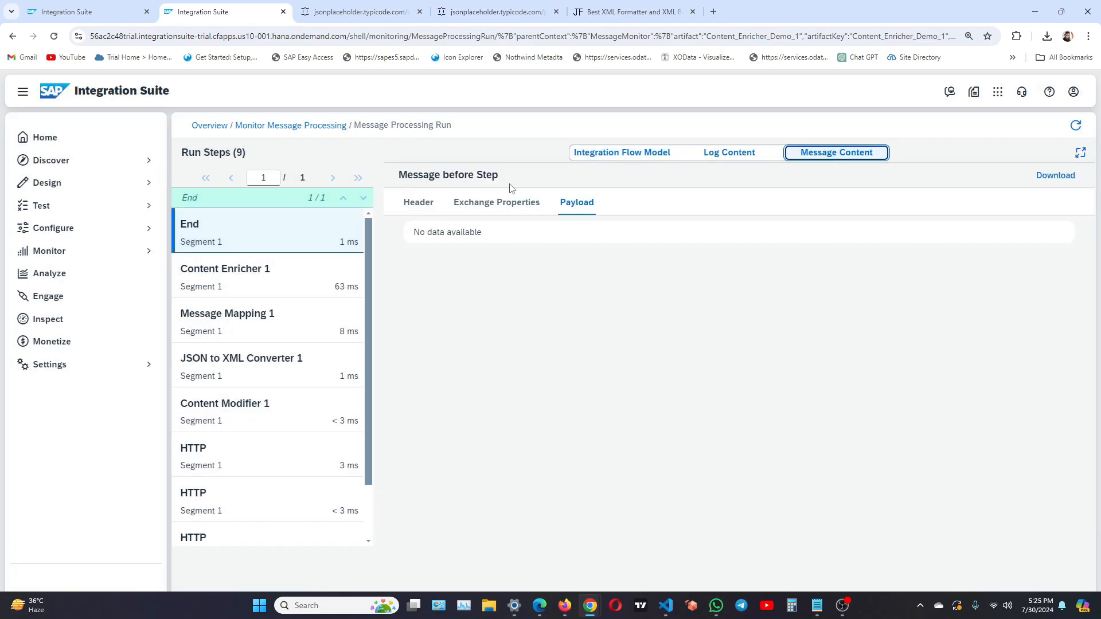
{"action": "scroll", "coordinate": [554, 331], "scroll_direction": "up", "scroll_amount": 10}
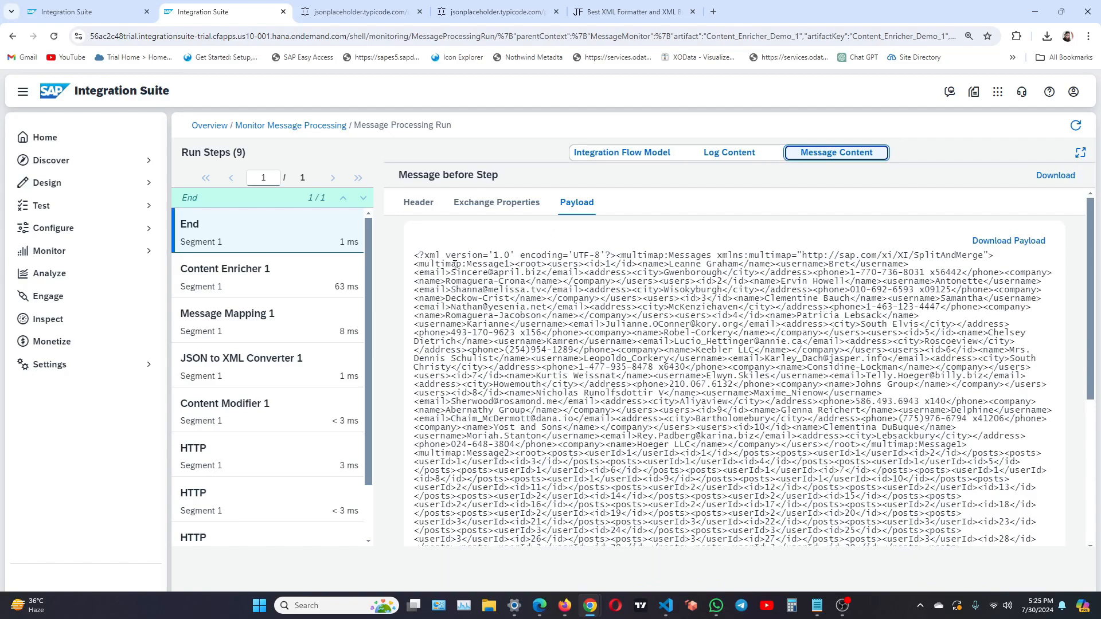
{"action": "left_click_drag", "start_coordinate": [431, 264], "coordinate": [512, 263]}
{"action": "scroll", "coordinate": [641, 400], "scroll_direction": "down", "scroll_amount": 5}
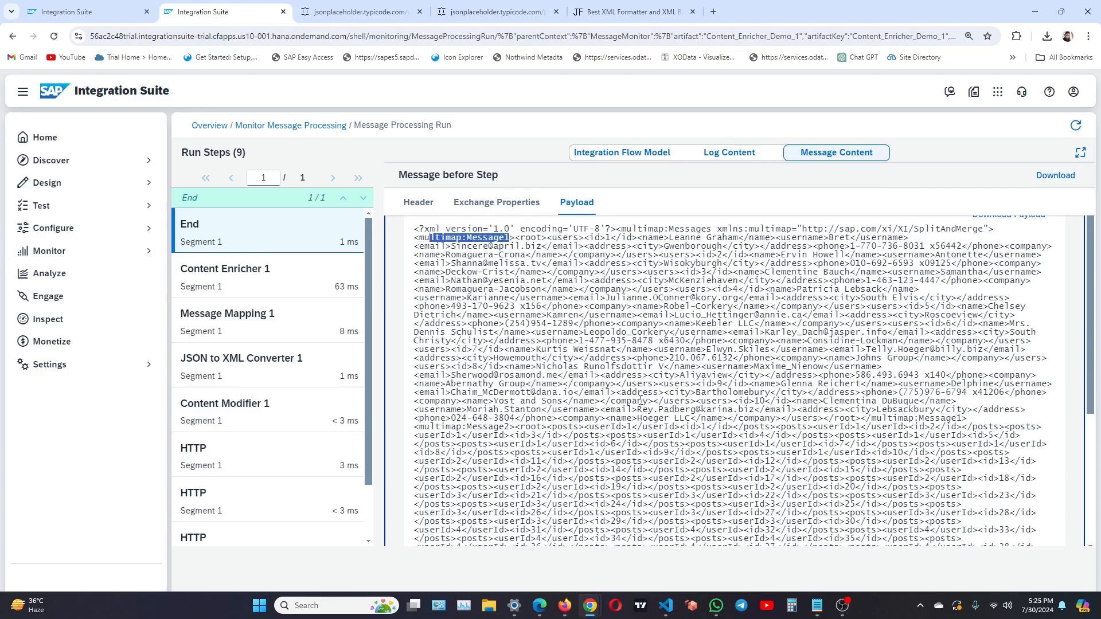
{"action": "scroll", "coordinate": [640, 400], "scroll_direction": "up", "scroll_amount": 3}
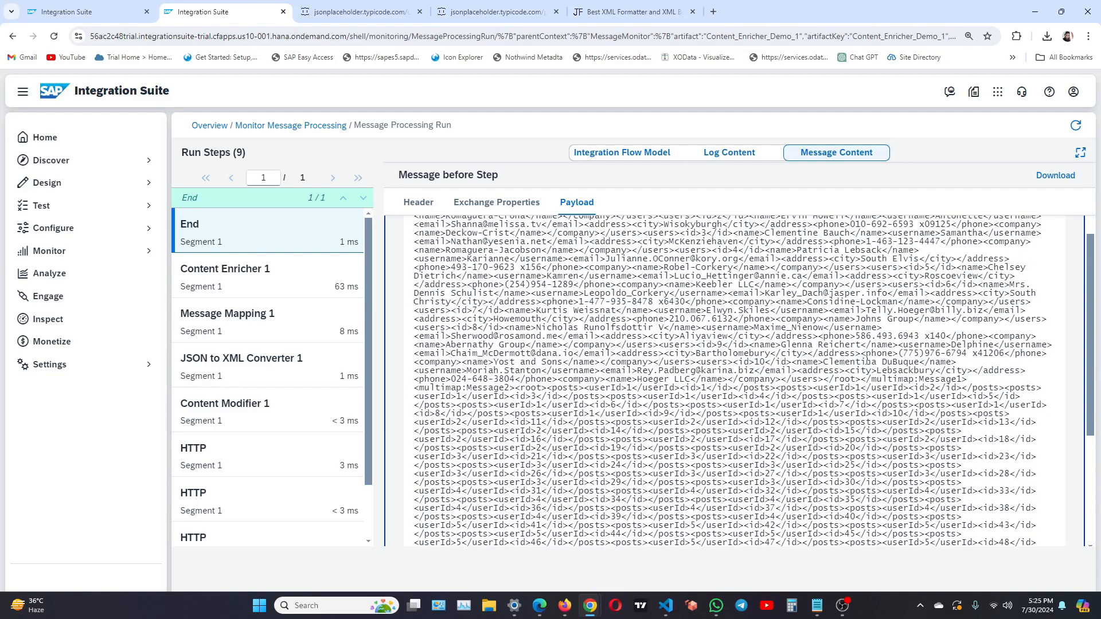
{"action": "scroll", "coordinate": [669, 376], "scroll_direction": "up", "scroll_amount": 3}
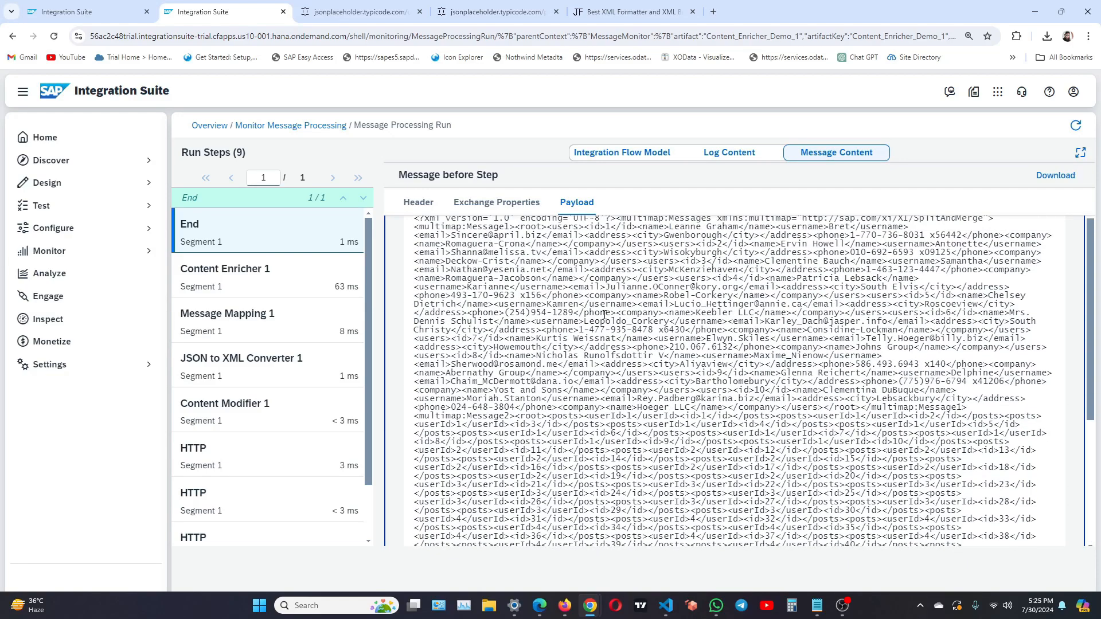
Step: Copy the complete End step payload and replace the input XML in the online XML Formatter with it
{"action": "left_click_drag", "start_coordinate": [414, 256], "coordinate": [629, 543]}
{"action": "right_click", "coordinate": [604, 512]}
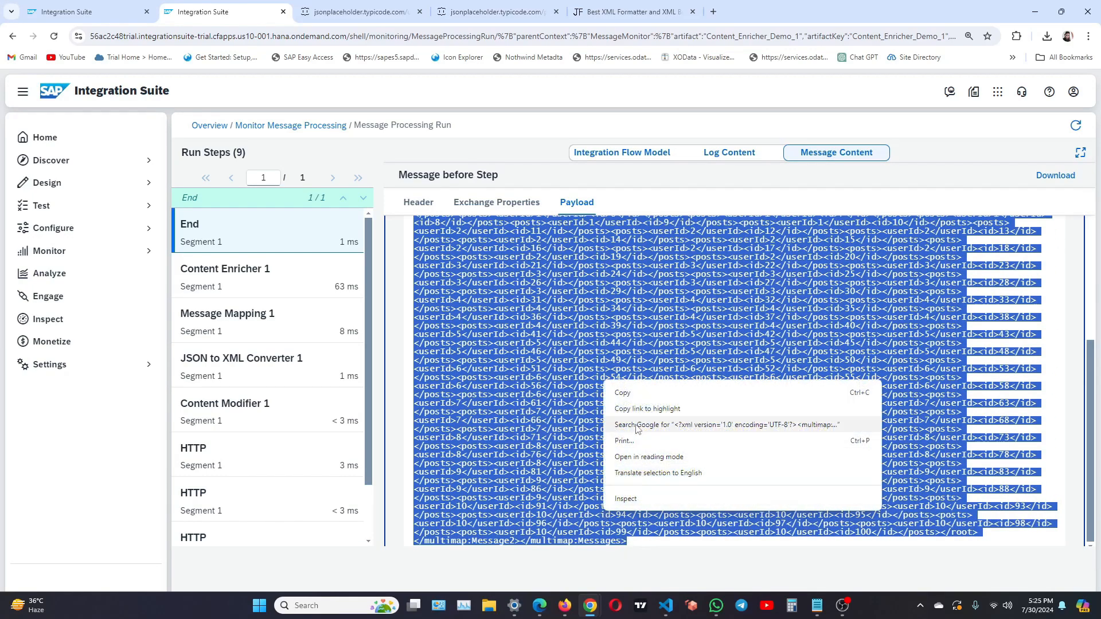
{"action": "left_click", "coordinate": [640, 395]}
{"action": "left_click", "coordinate": [635, 12]}
{"action": "left_click", "coordinate": [212, 252]}
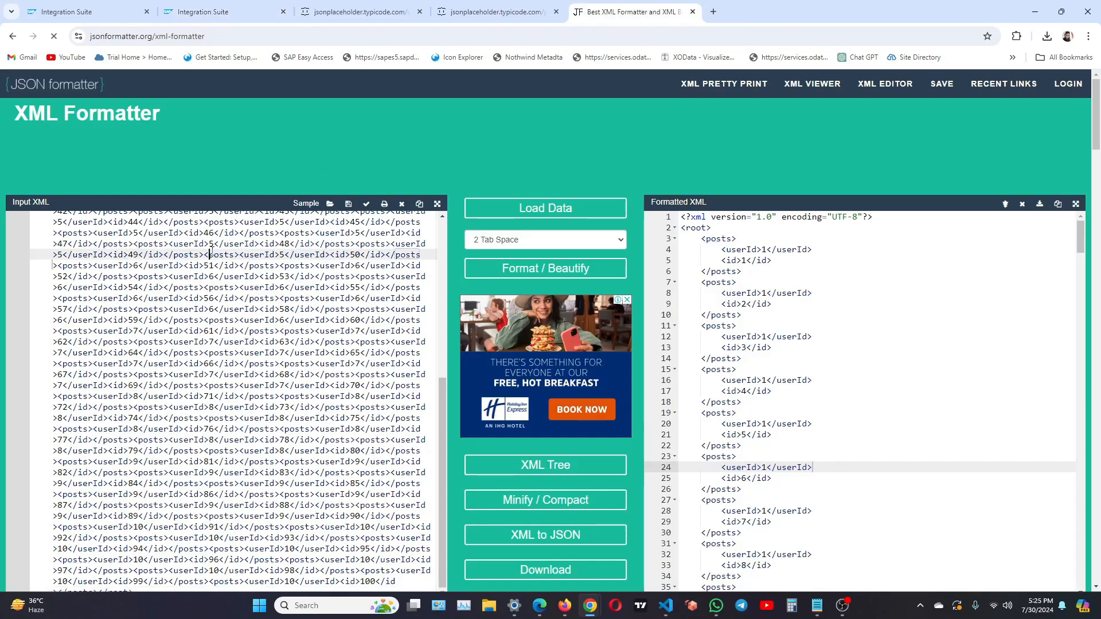
{"action": "key", "text": "ctrl+a"}
{"action": "key", "text": "ctrl+v"}
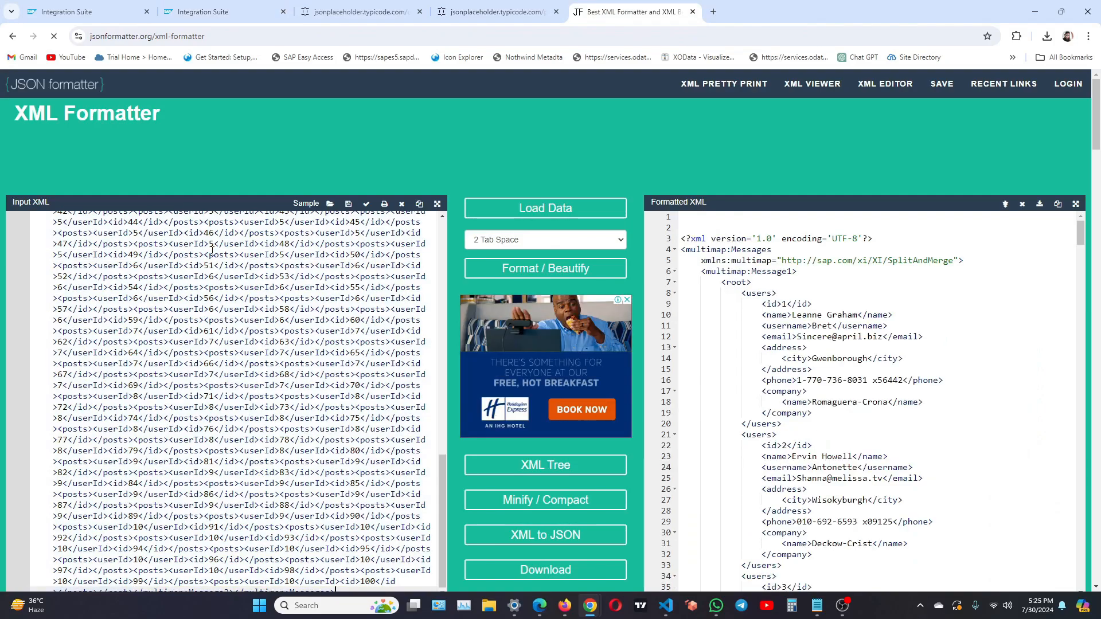
Step: Examine the formatted XML in full-screen view, comparing the users under multimap:Message1 with the posts under multimap:Message2
{"action": "left_click", "coordinate": [1076, 203]}
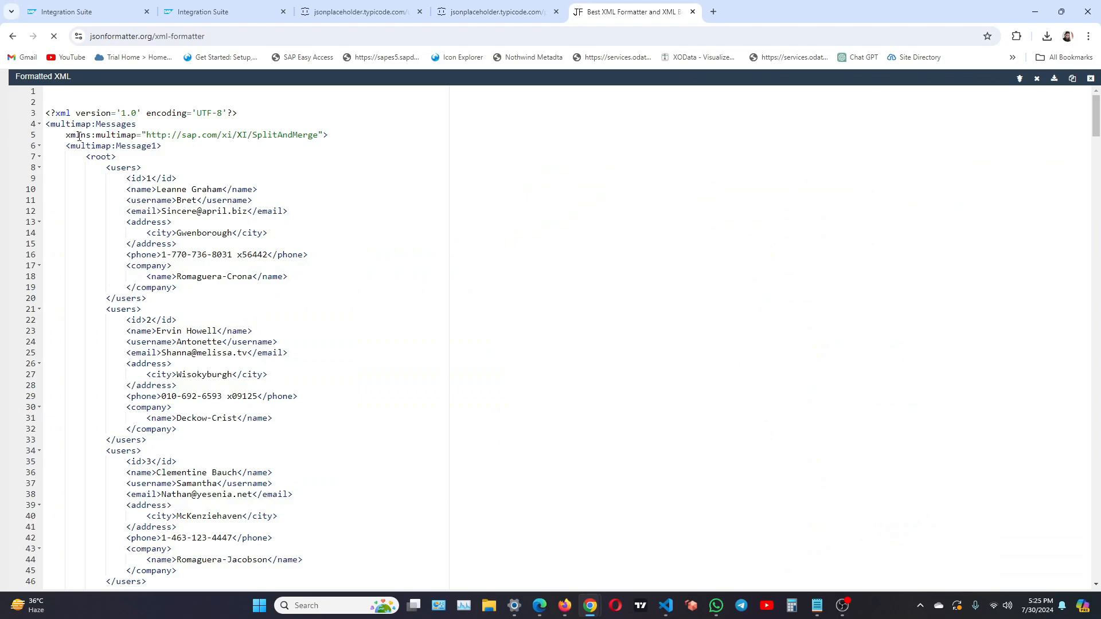
{"action": "left_click_drag", "start_coordinate": [79, 136], "coordinate": [162, 149]}
{"action": "left_click", "coordinate": [86, 156]}
{"action": "scroll", "coordinate": [154, 263], "scroll_direction": "down", "scroll_amount": 6}
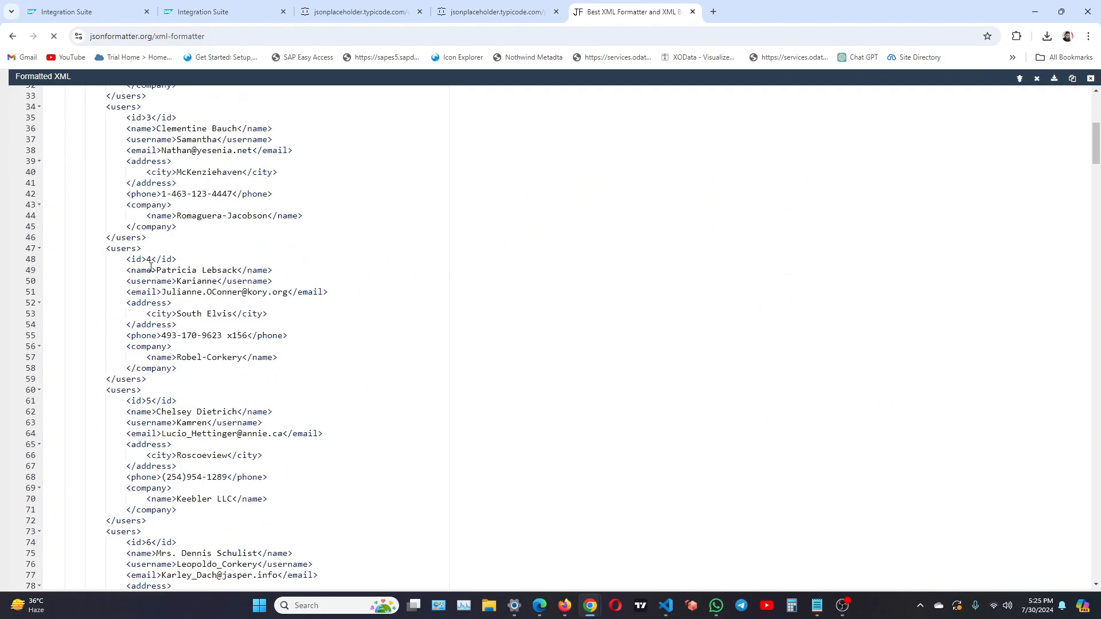
{"action": "scroll", "coordinate": [151, 267], "scroll_direction": "down", "scroll_amount": 18}
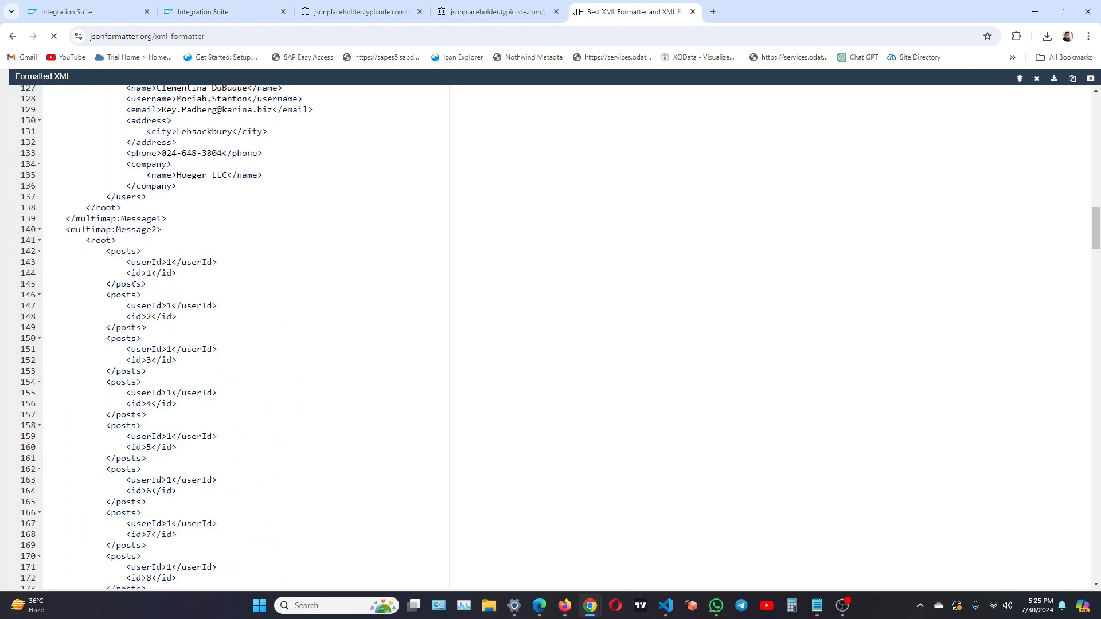
{"action": "left_click_drag", "start_coordinate": [76, 229], "coordinate": [161, 229]}
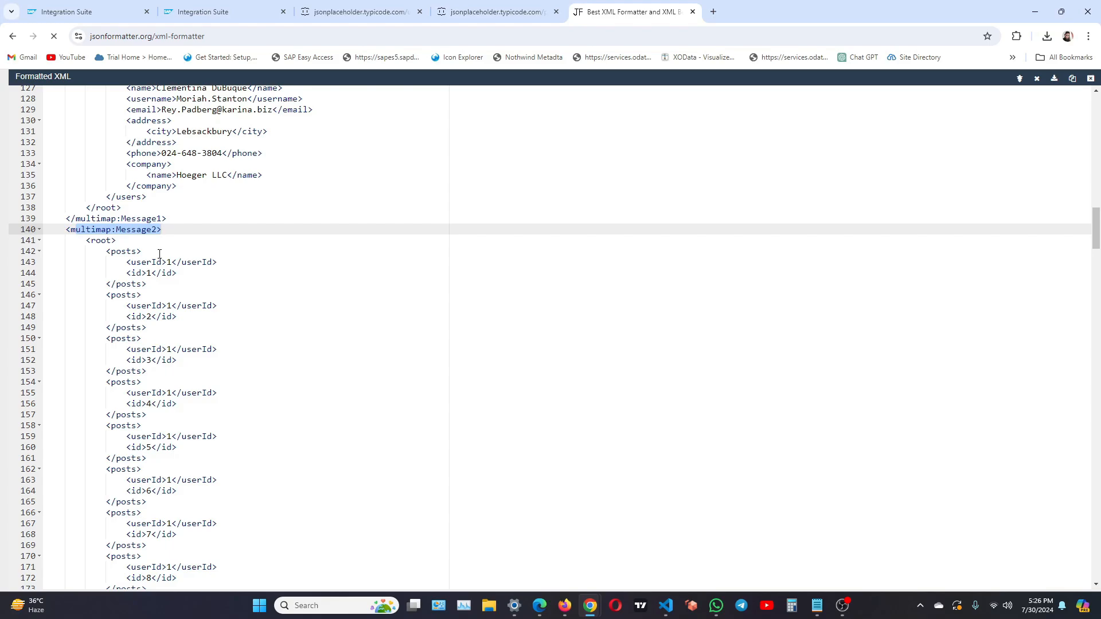
{"action": "left_click", "coordinate": [187, 255]}
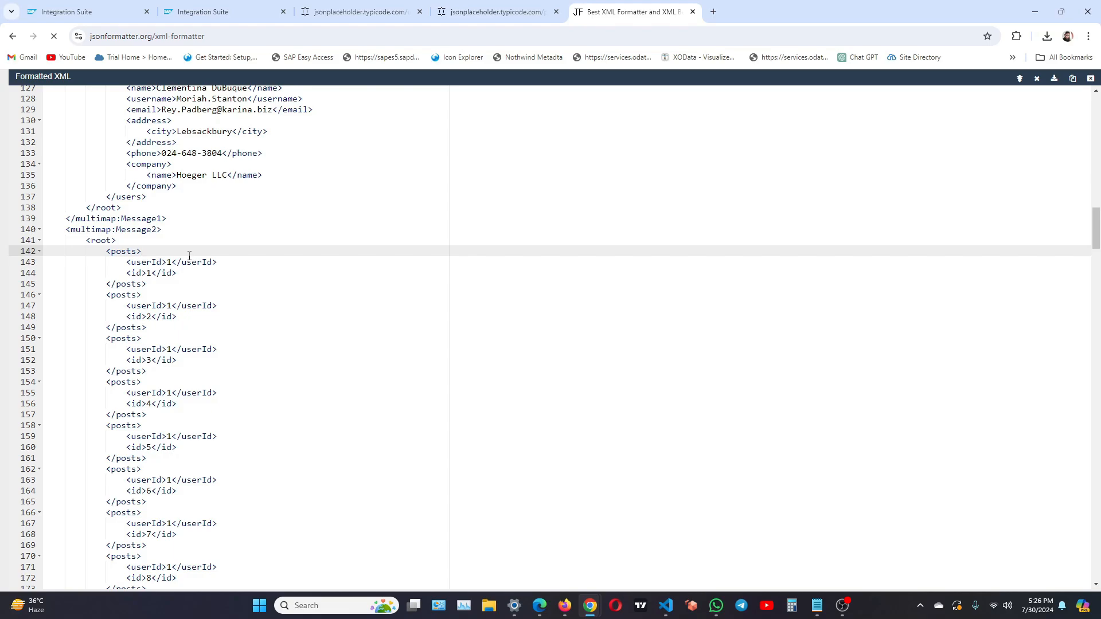
{"action": "scroll", "coordinate": [302, 256], "scroll_direction": "up", "scroll_amount": 5}
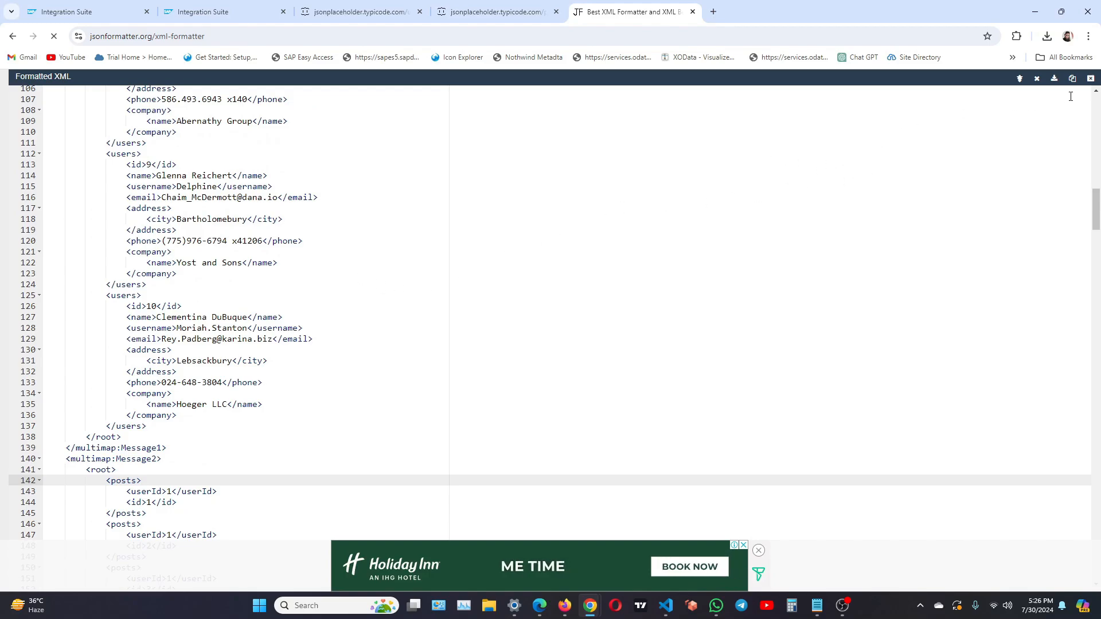
{"action": "left_click", "coordinate": [1091, 79]}
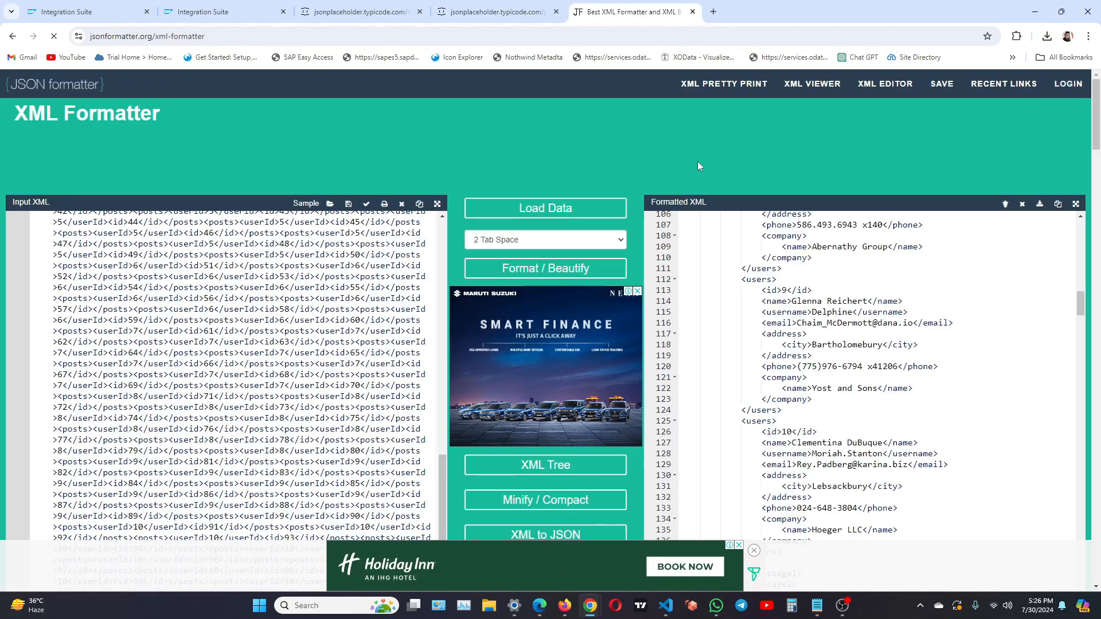
Step: Return to the Content Enricher Demo 1 flow and set Content Enricher 1's aggregation algorithm to Enrich
{"action": "left_click", "coordinate": [86, 12]}
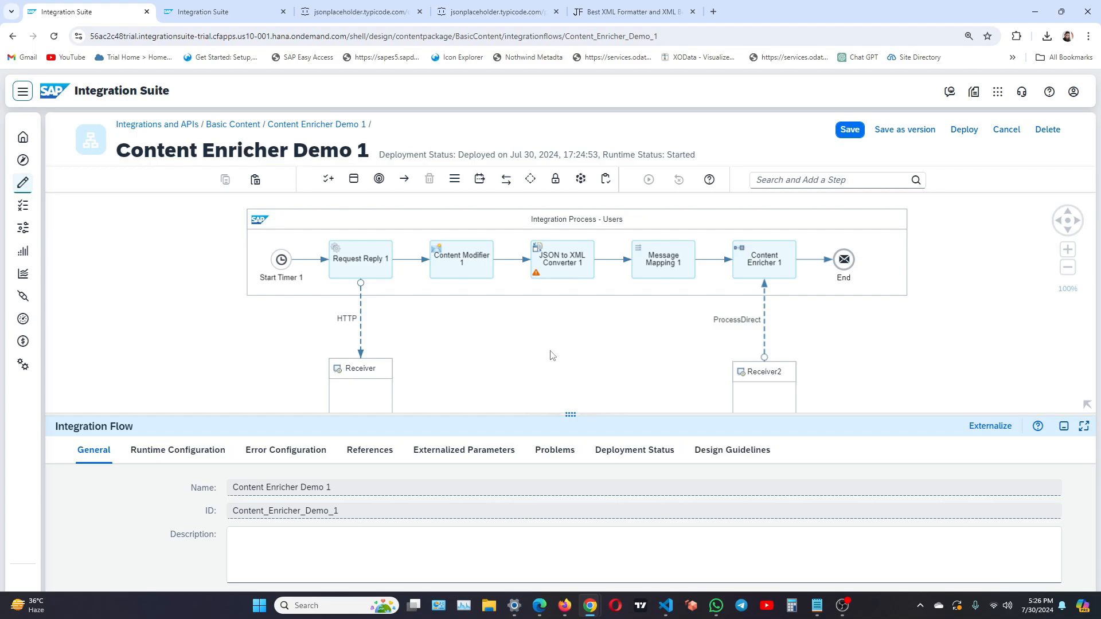
{"action": "left_click_drag", "start_coordinate": [452, 379], "coordinate": [418, 315]}
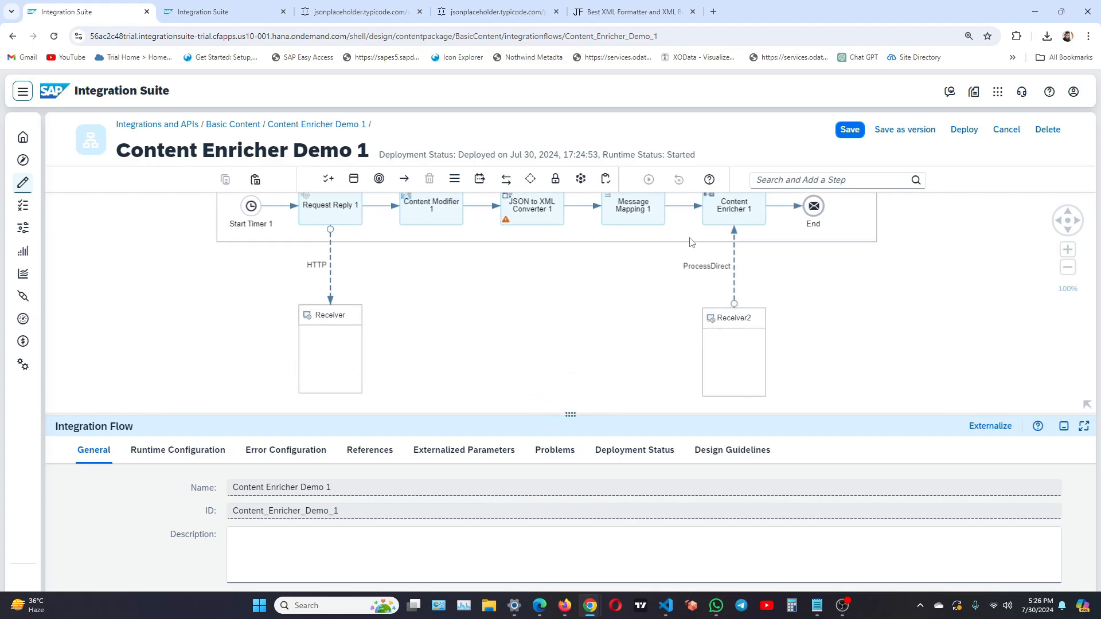
{"action": "scroll", "coordinate": [735, 212], "scroll_direction": "up", "scroll_amount": 1}
{"action": "left_click", "coordinate": [707, 259]}
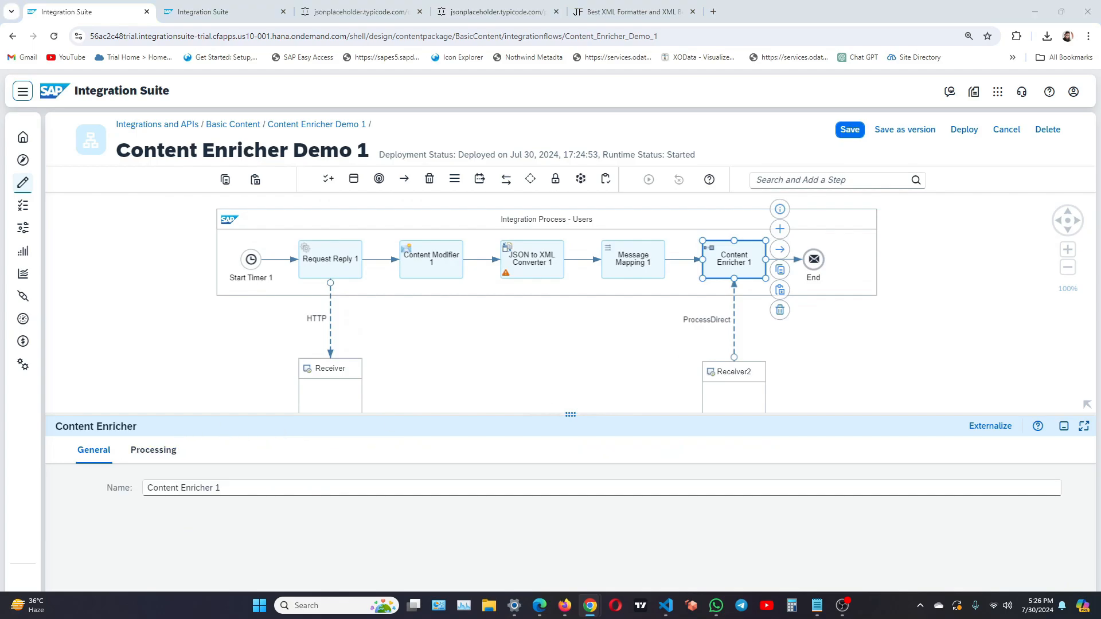
{"action": "left_click", "coordinate": [153, 452]}
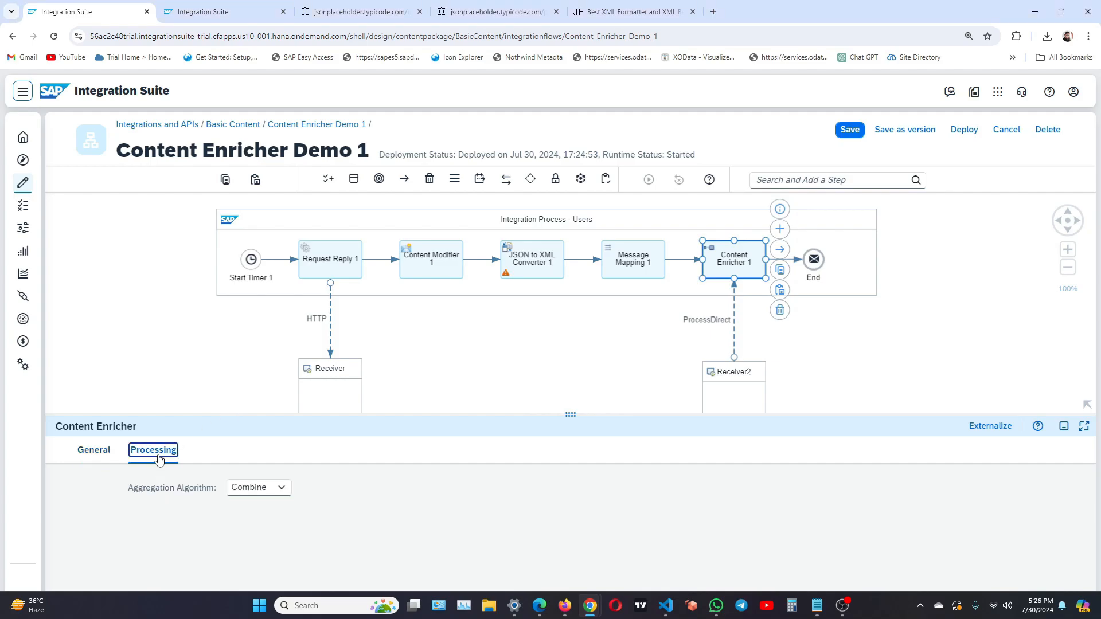
{"action": "left_click", "coordinate": [281, 489]}
{"action": "left_click", "coordinate": [252, 524]}
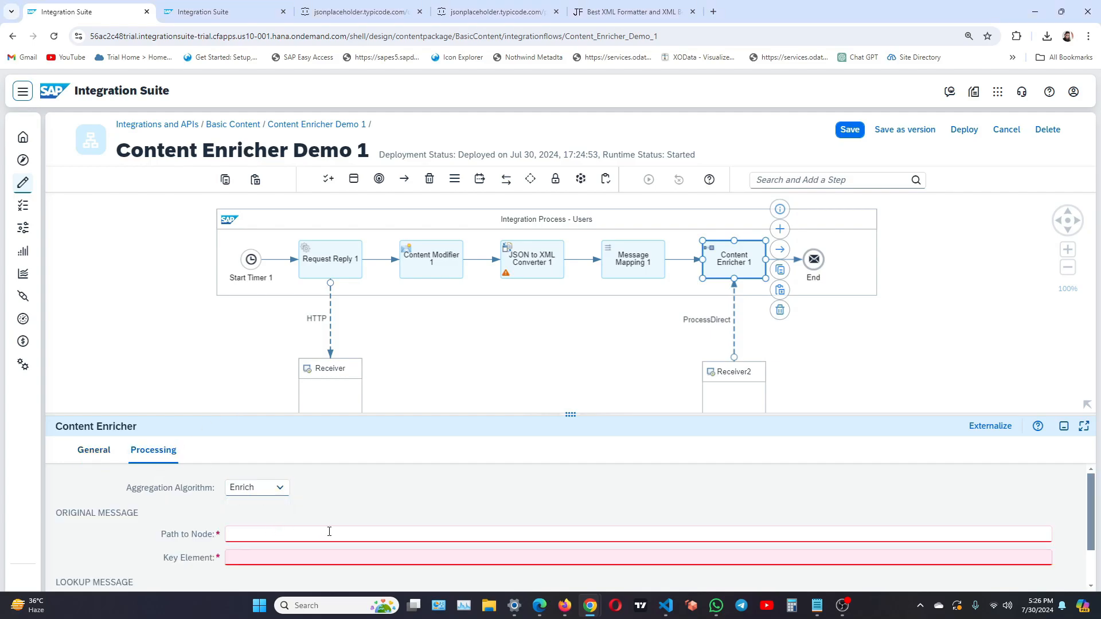
{"action": "left_click_drag", "start_coordinate": [571, 414], "coordinate": [578, 236]}
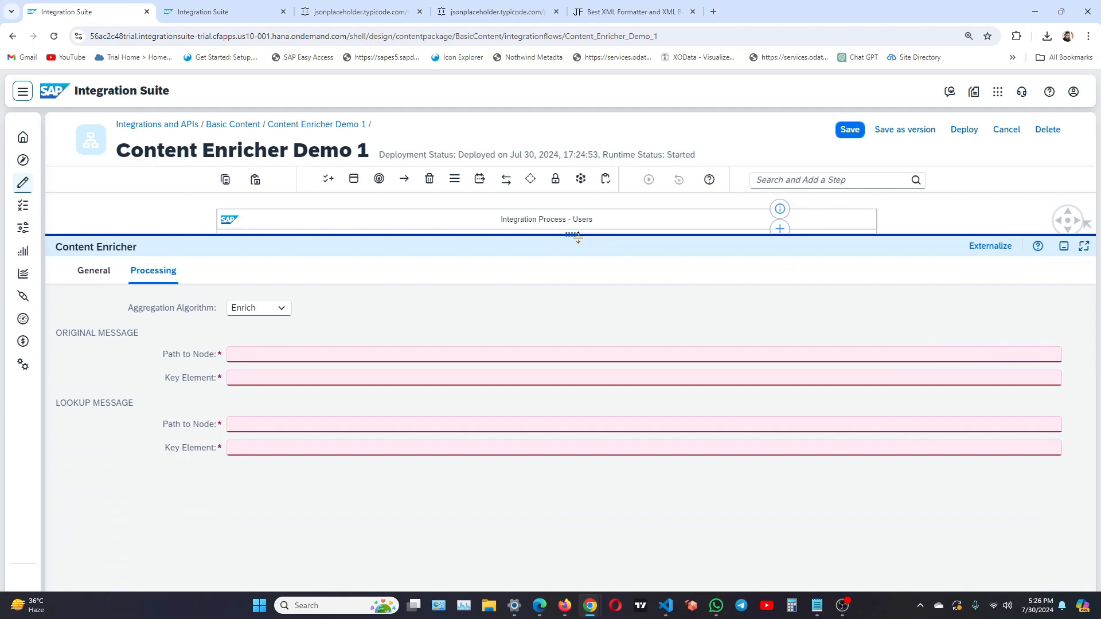
Step: Check the users node path in the formatted XML and set the original message's path to root/users with key element id
{"action": "left_click", "coordinate": [236, 355]}
{"action": "left_click", "coordinate": [647, 6]}
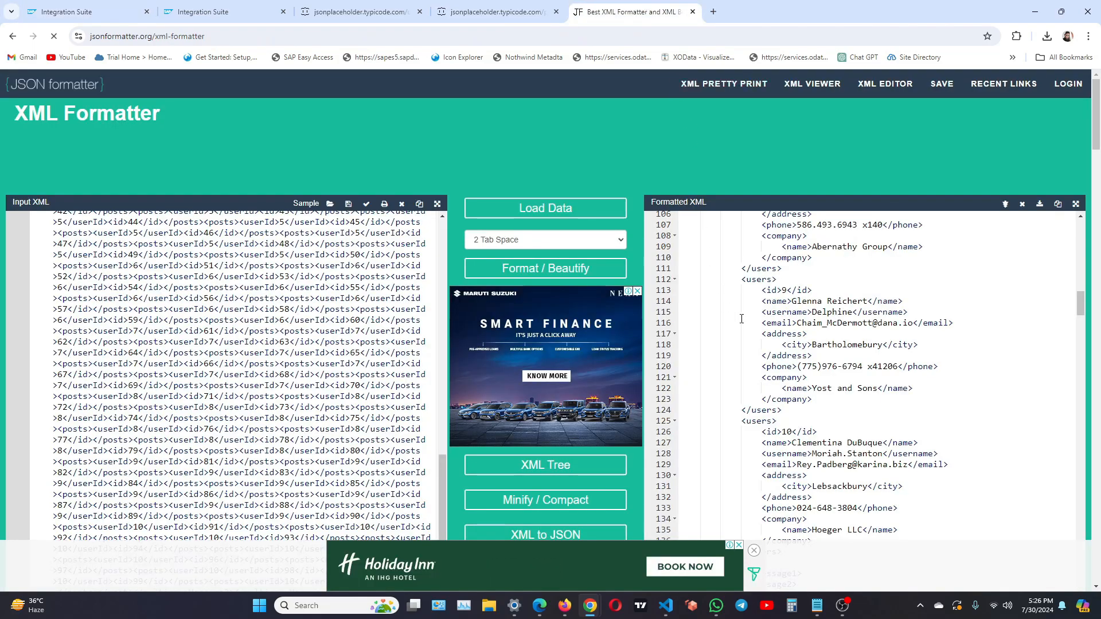
{"action": "scroll", "coordinate": [742, 319], "scroll_direction": "up", "scroll_amount": 15}
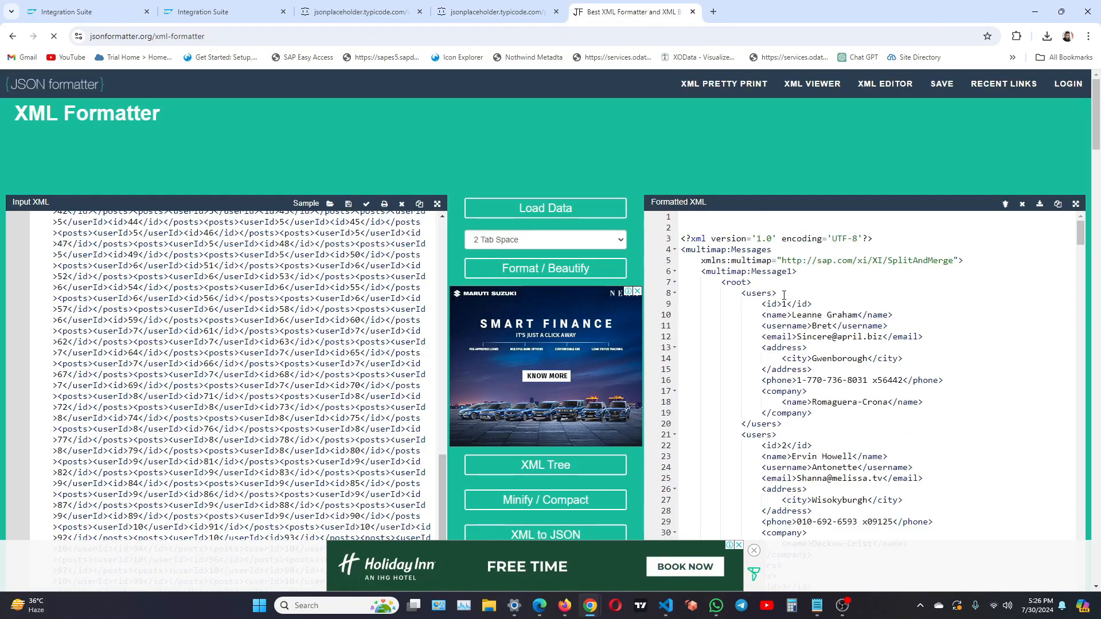
{"action": "left_click_drag", "start_coordinate": [722, 281], "coordinate": [777, 294]}
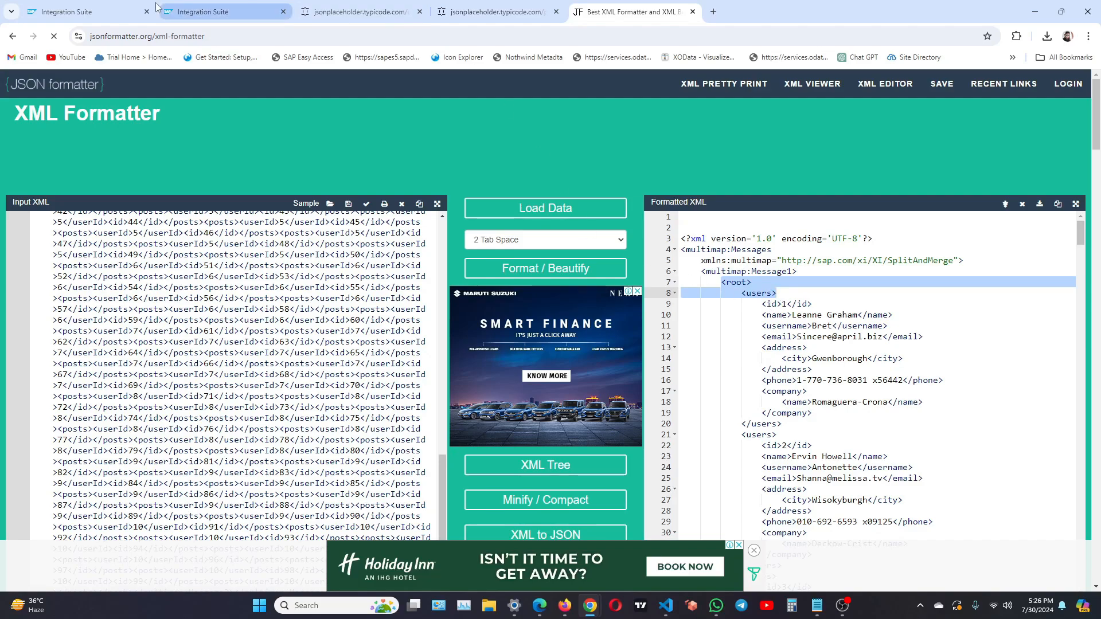
{"action": "left_click", "coordinate": [97, 8]}
{"action": "left_click", "coordinate": [258, 357]}
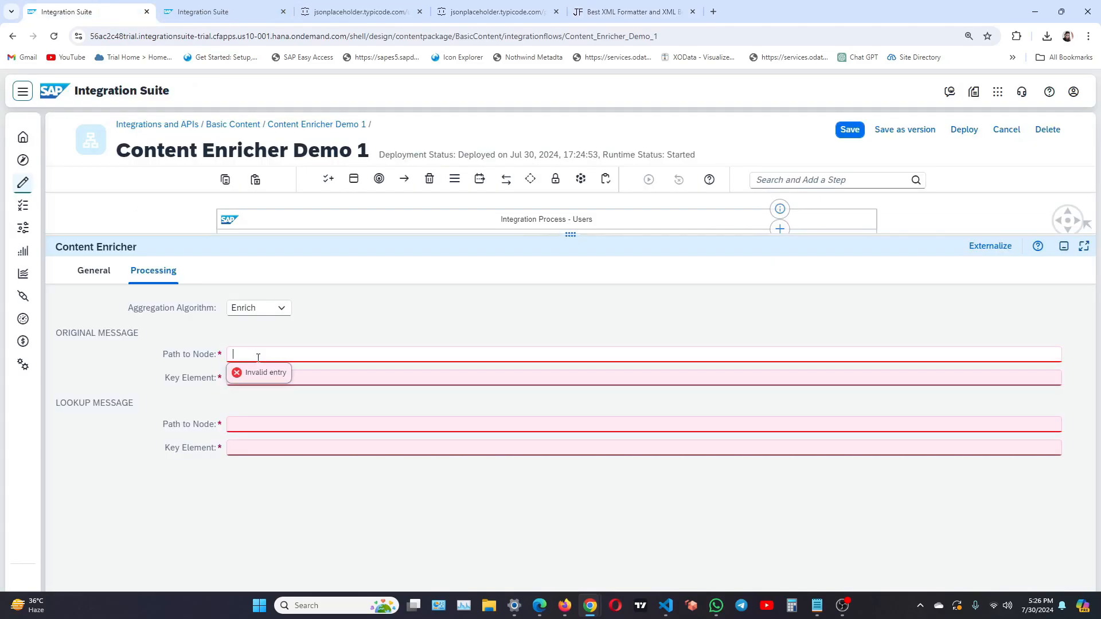
{"action": "type", "text": "roo"}
{"action": "type", "text": "y"}
{"action": "type", "text": "/users"}
{"action": "left_click", "coordinate": [316, 379]}
{"action": "type", "text": "i"}
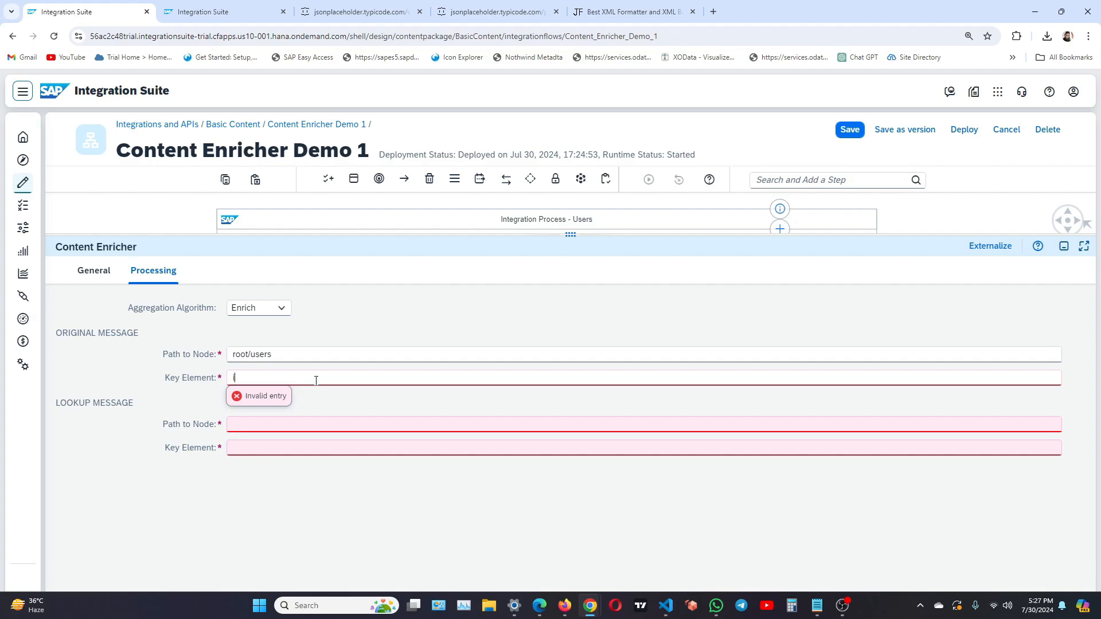
{"action": "type", "text": "d"}
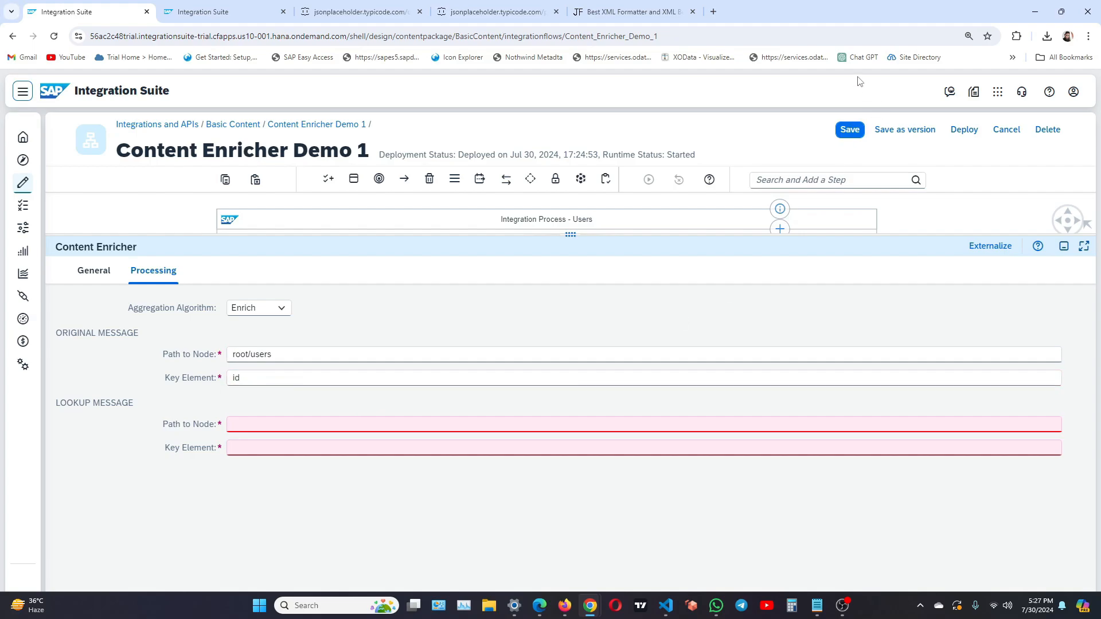
Step: Check the posts node under multimap:Message2 and set the lookup message's path to root/posts with key element userId
{"action": "left_click", "coordinate": [660, 11]}
{"action": "scroll", "coordinate": [772, 330], "scroll_direction": "down", "scroll_amount": 20}
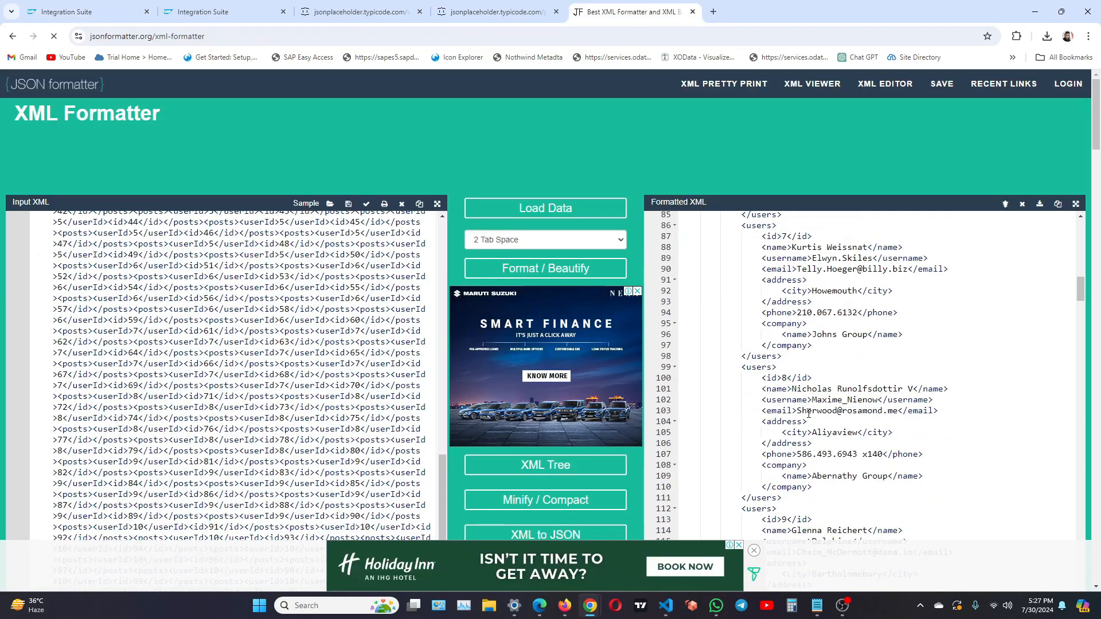
{"action": "scroll", "coordinate": [809, 413], "scroll_direction": "up", "scroll_amount": 15}
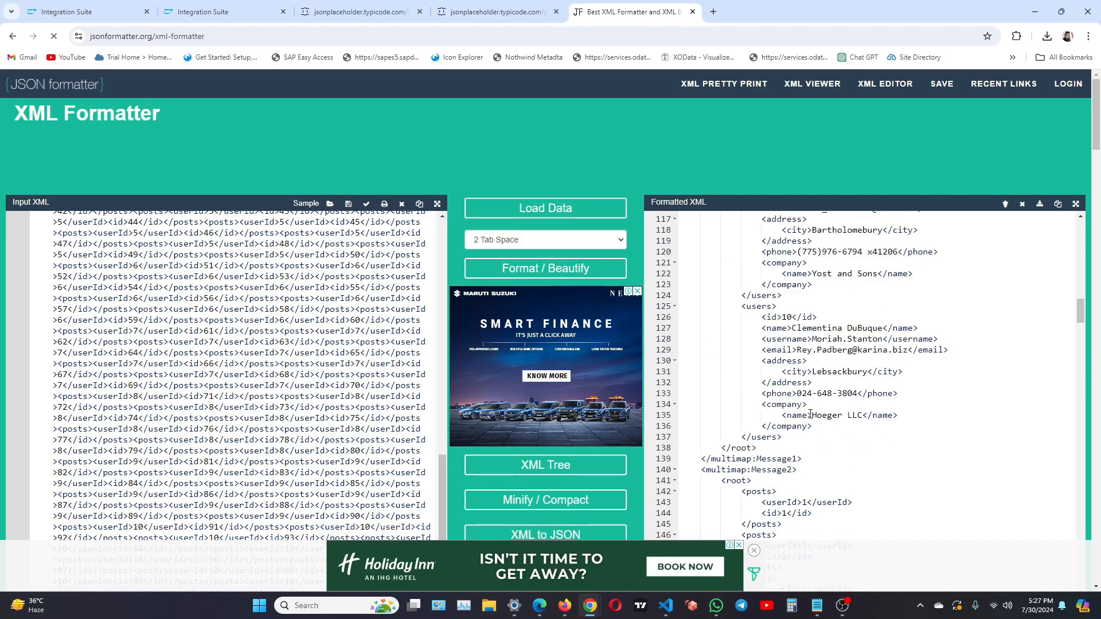
{"action": "left_click", "coordinate": [747, 378]}
{"action": "left_click_drag", "start_coordinate": [721, 367], "coordinate": [802, 389]}
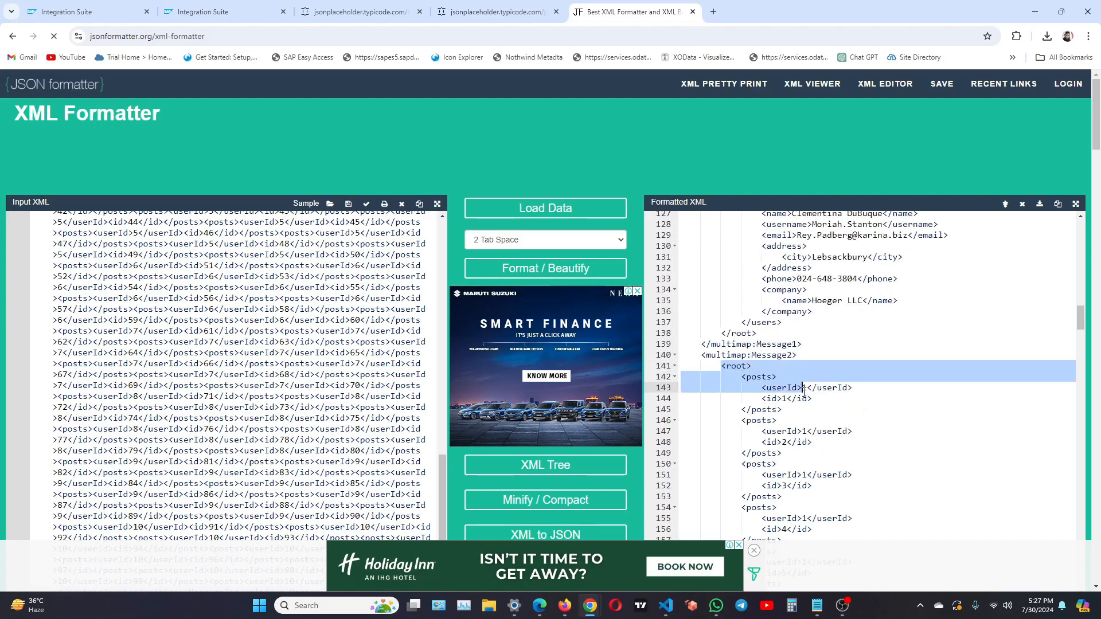
{"action": "left_click", "coordinate": [86, 12]}
{"action": "left_click", "coordinate": [251, 425]}
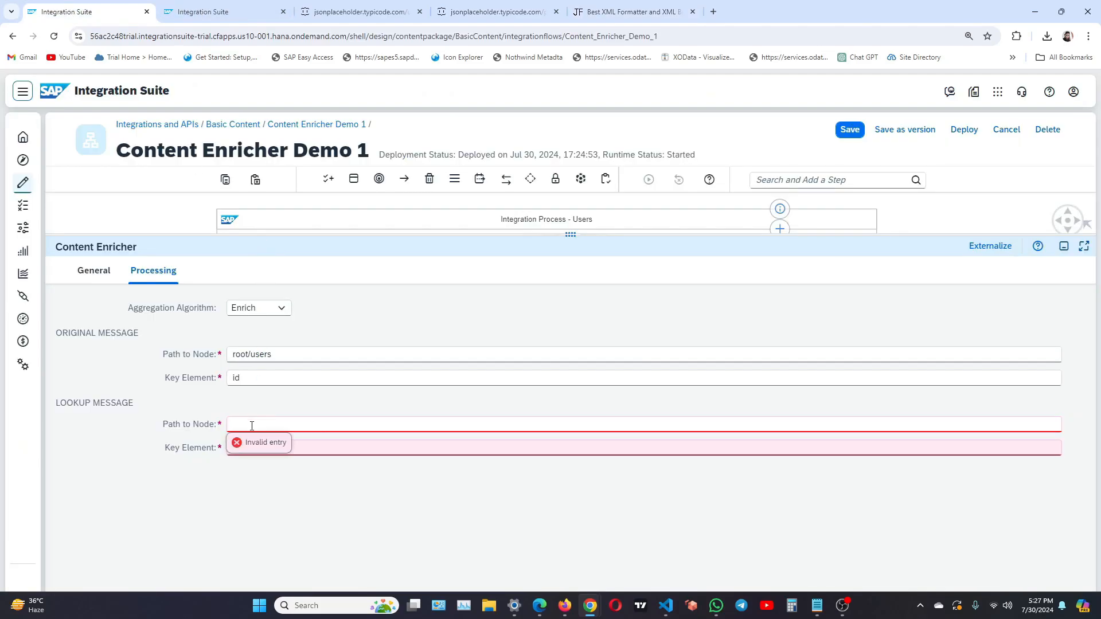
{"action": "type", "text": "root/posts"}
{"action": "key", "text": "Tab"}
{"action": "type", "text": "user"}
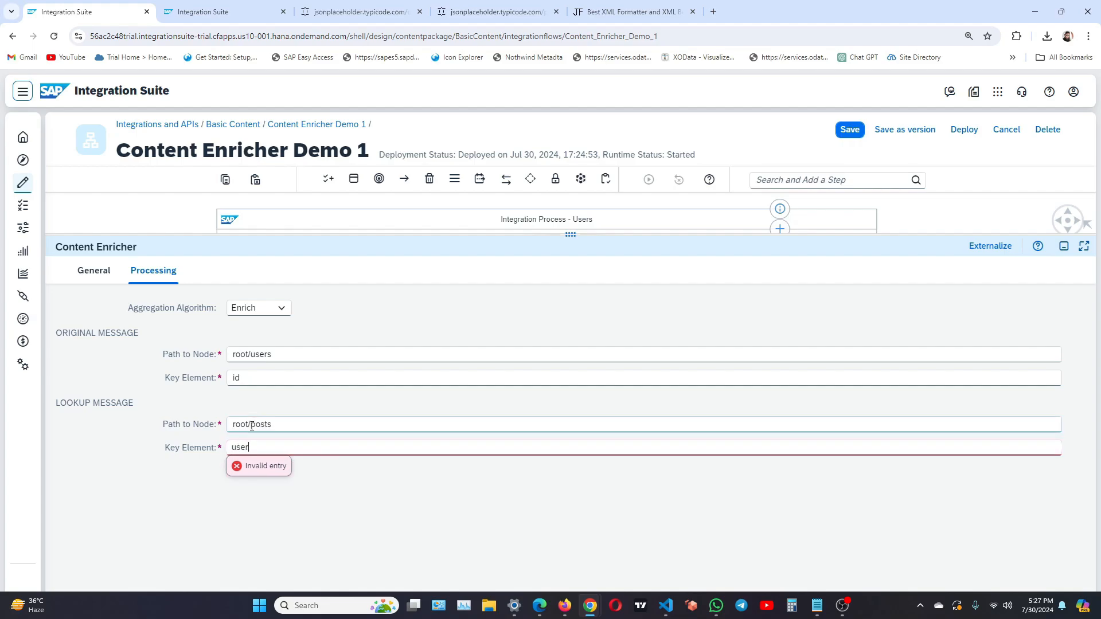
{"action": "type", "text": "Id"}
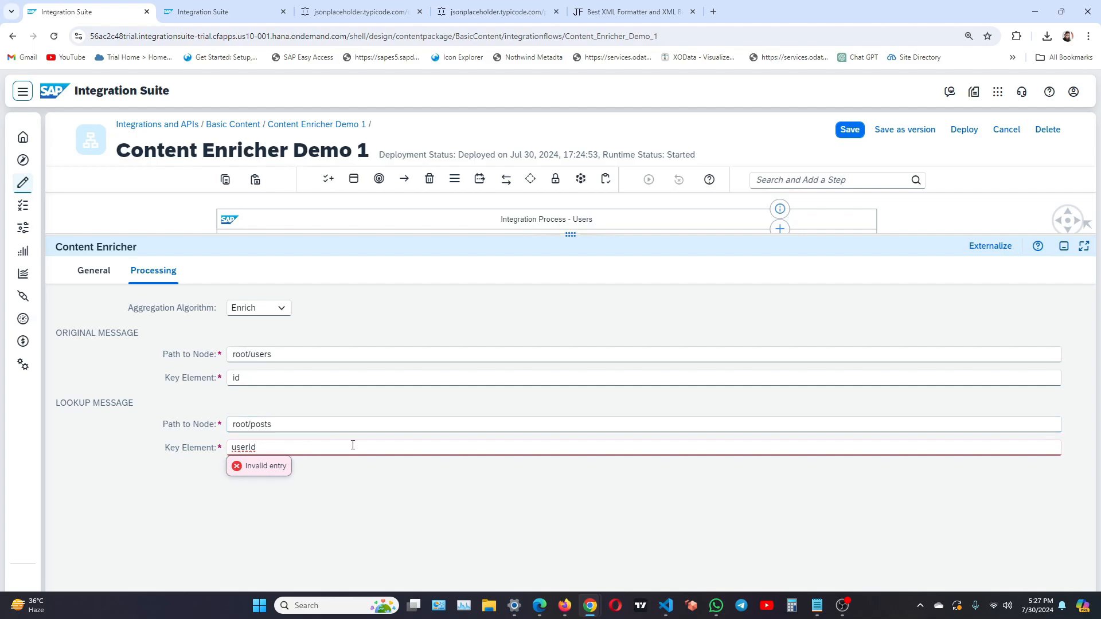
Step: Save and deploy Content Enricher Demo 1 on the Cloud Integration runtime profile, and shrink the properties area to show the flow
{"action": "left_click", "coordinate": [963, 131]}
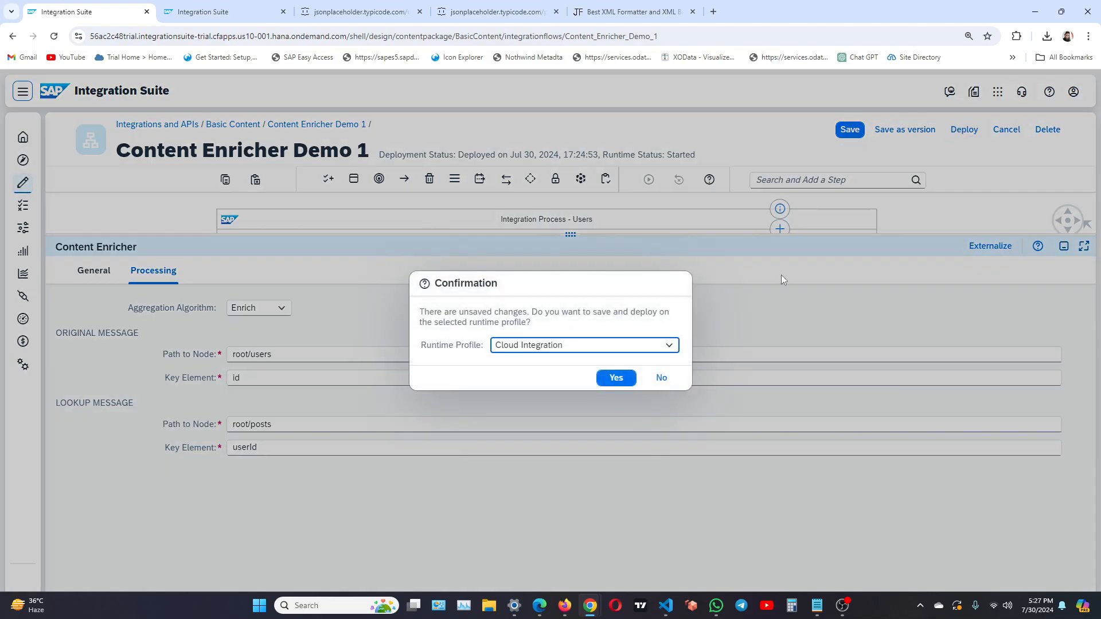
{"action": "left_click", "coordinate": [615, 378]}
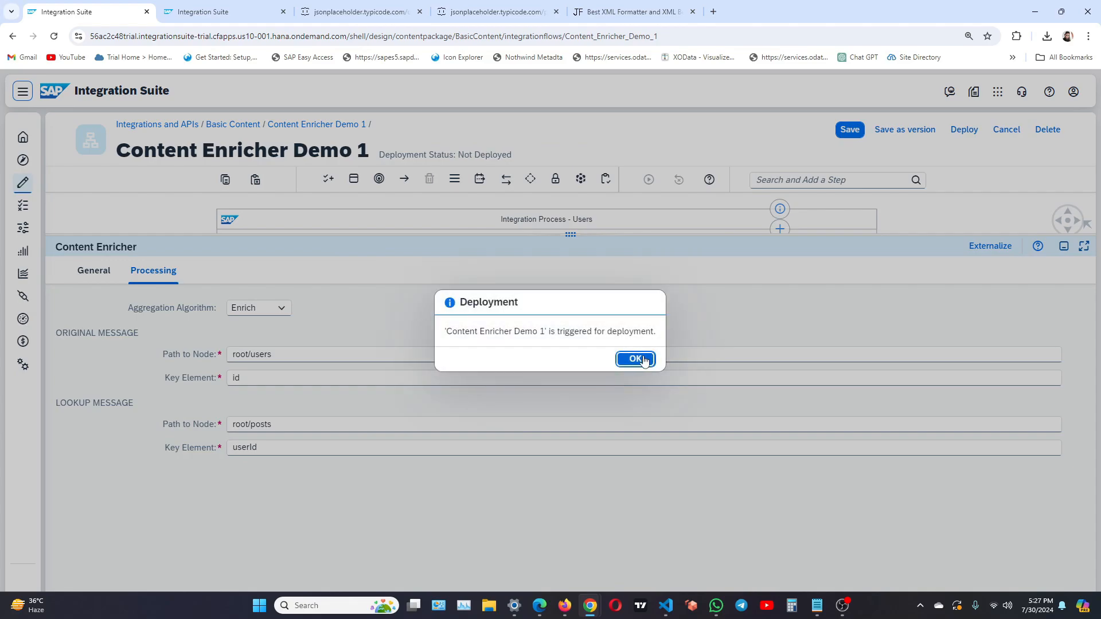
{"action": "left_click", "coordinate": [643, 360]}
{"action": "left_click_drag", "start_coordinate": [572, 245], "coordinate": [580, 447]}
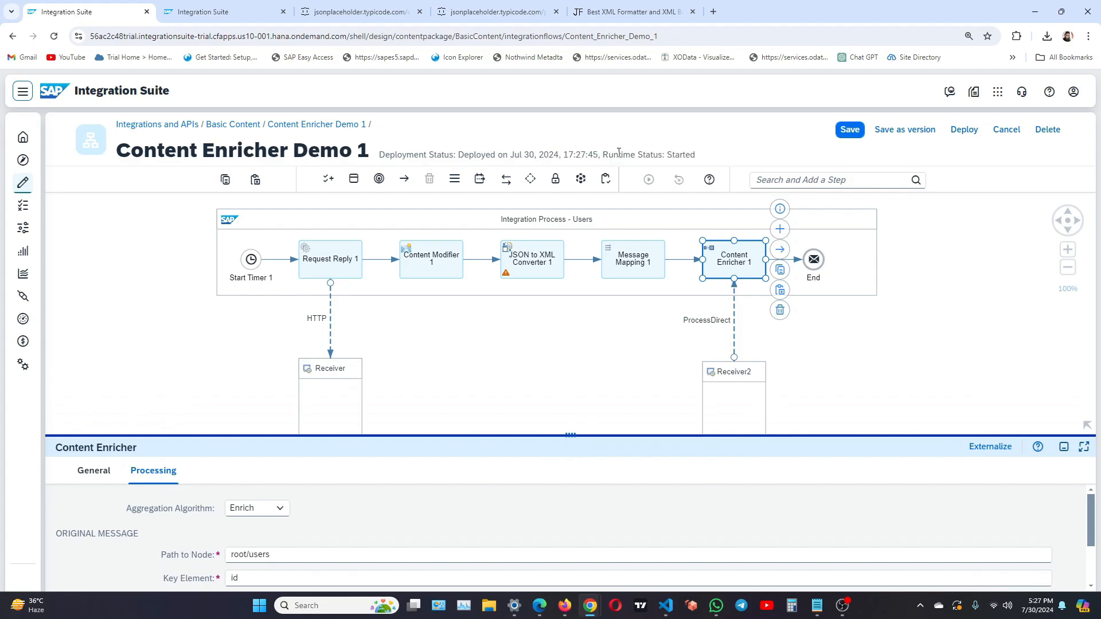
Step: Return to the message processing monitor and open the trace of the newest Content Enricher Demo 1 run
{"action": "left_click", "coordinate": [224, 12]}
{"action": "left_click", "coordinate": [291, 125]}
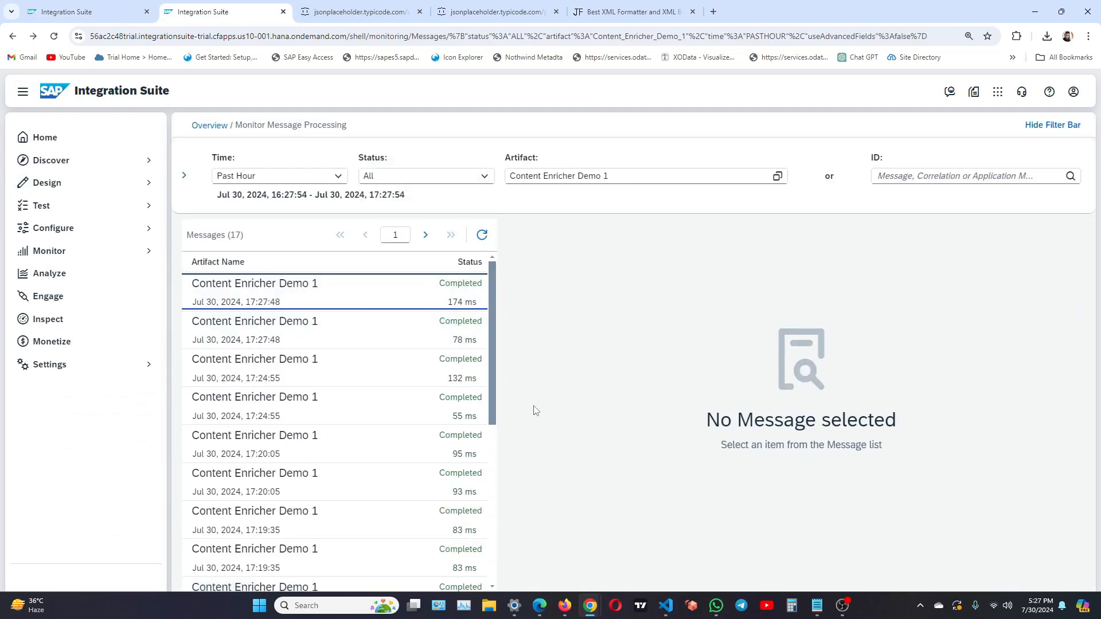
{"action": "left_click", "coordinate": [386, 298]}
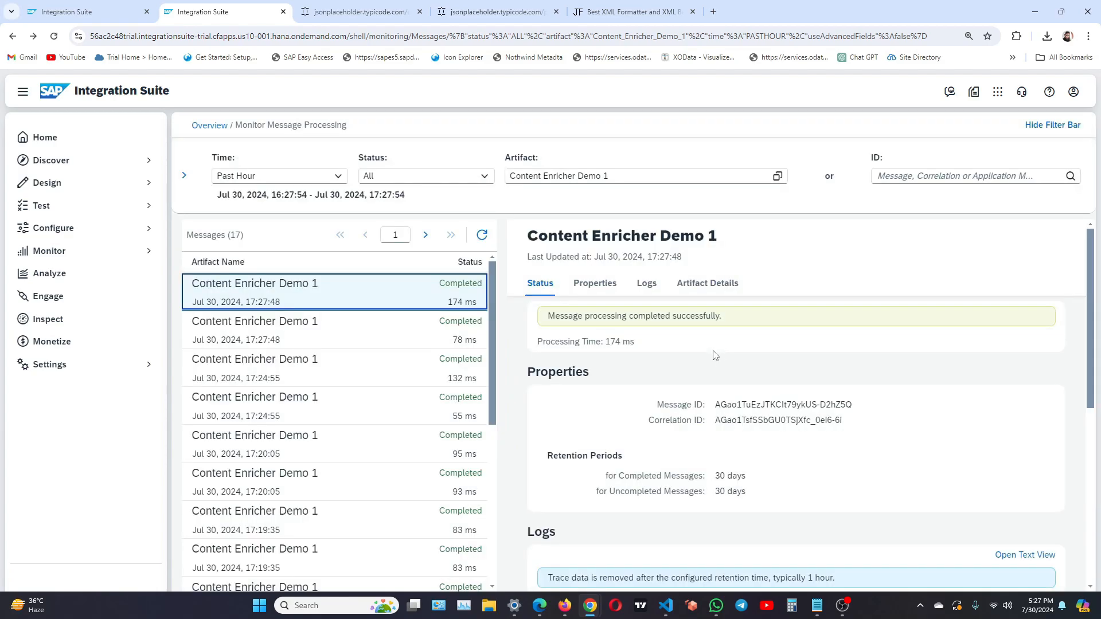
{"action": "left_click", "coordinate": [647, 283]}
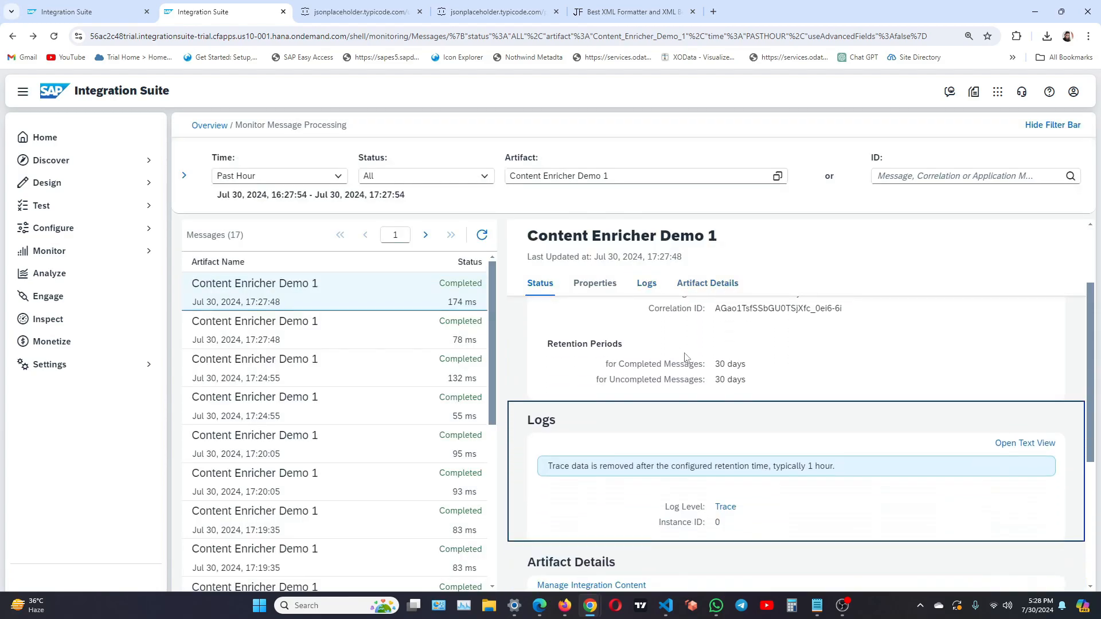
{"action": "left_click", "coordinate": [726, 402]}
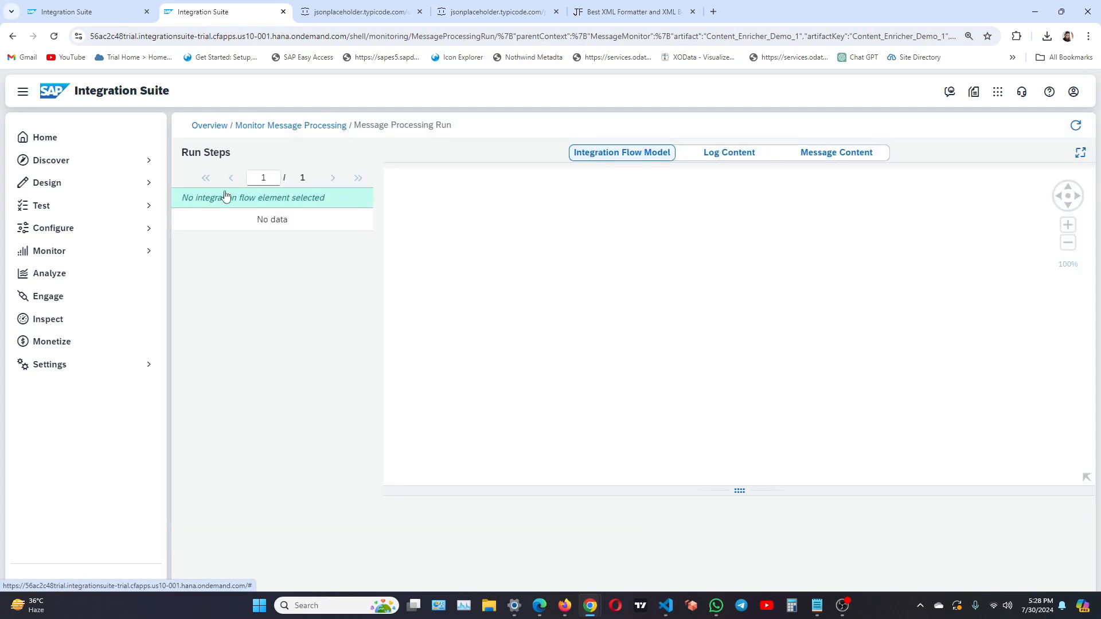
Step: Open the message payload before the End step and look through the enriched XML
{"action": "left_click", "coordinate": [256, 233]}
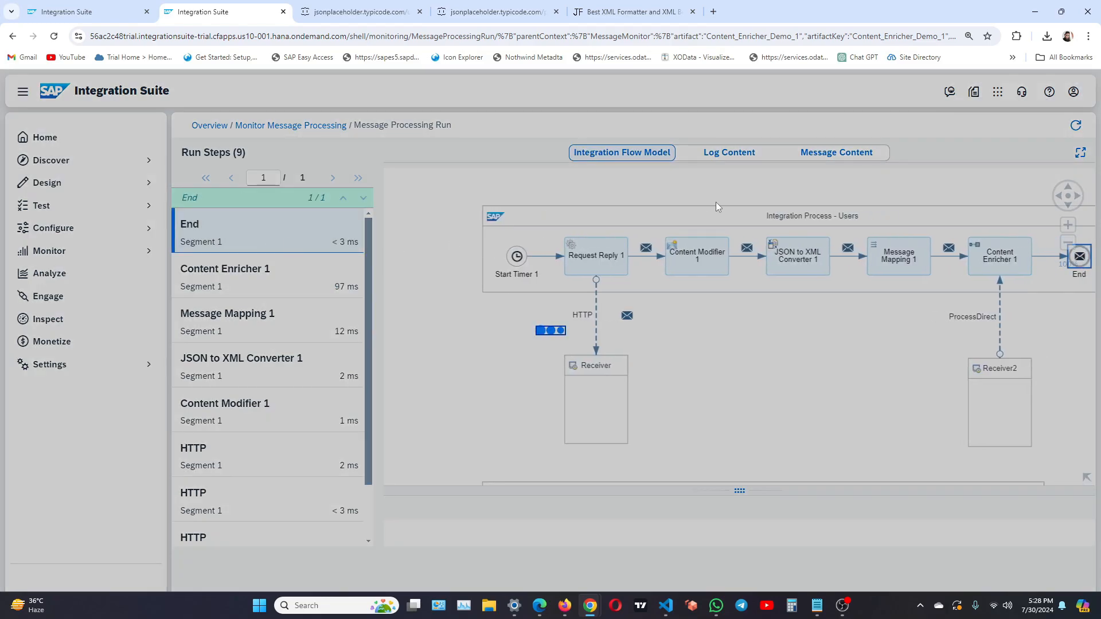
{"action": "left_click", "coordinate": [862, 154]}
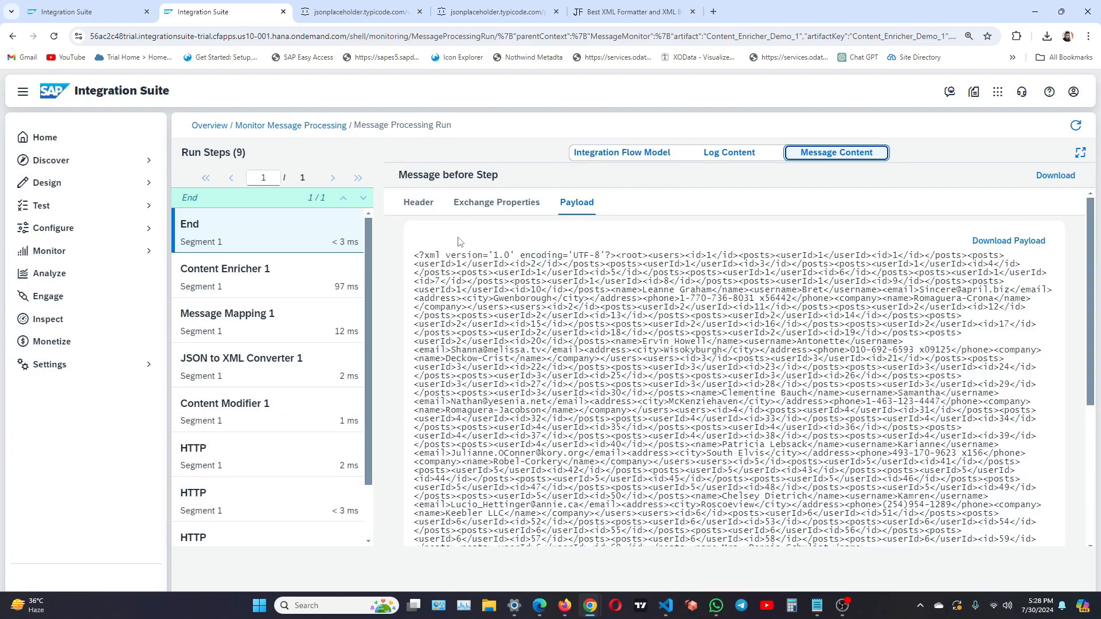
{"action": "scroll", "coordinate": [543, 308], "scroll_direction": "down", "scroll_amount": 5}
{"action": "scroll", "coordinate": [394, 251], "scroll_direction": "up", "scroll_amount": 5}
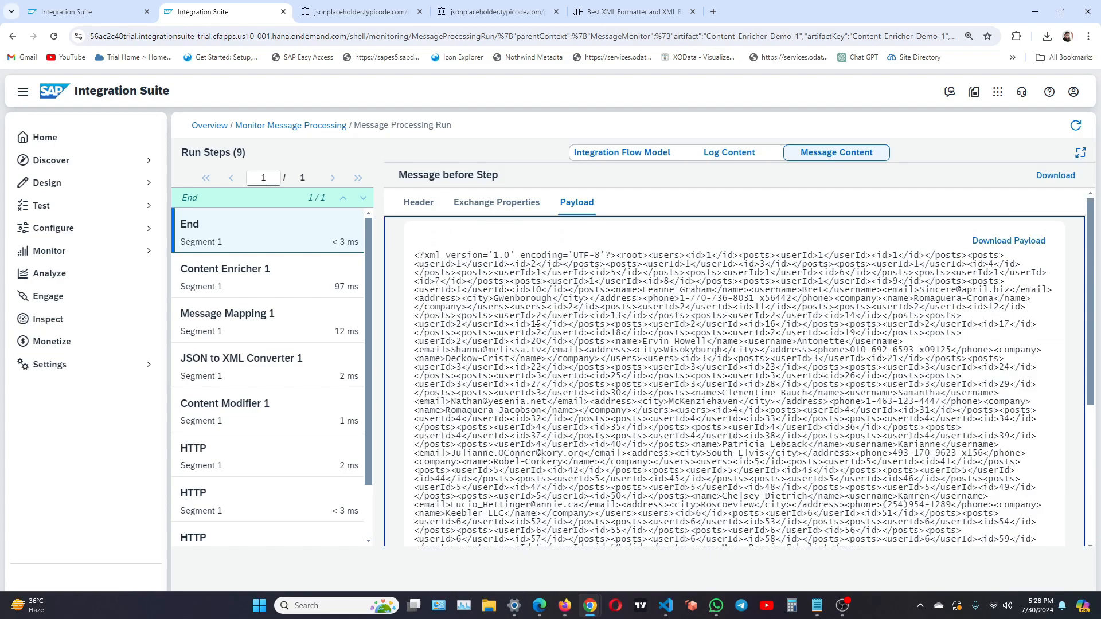
Step: Copy the whole enriched End step payload and paste it over the existing input XML in the online XML Formatter
{"action": "left_click_drag", "start_coordinate": [414, 255], "coordinate": [683, 550]}
{"action": "right_click", "coordinate": [683, 550]}
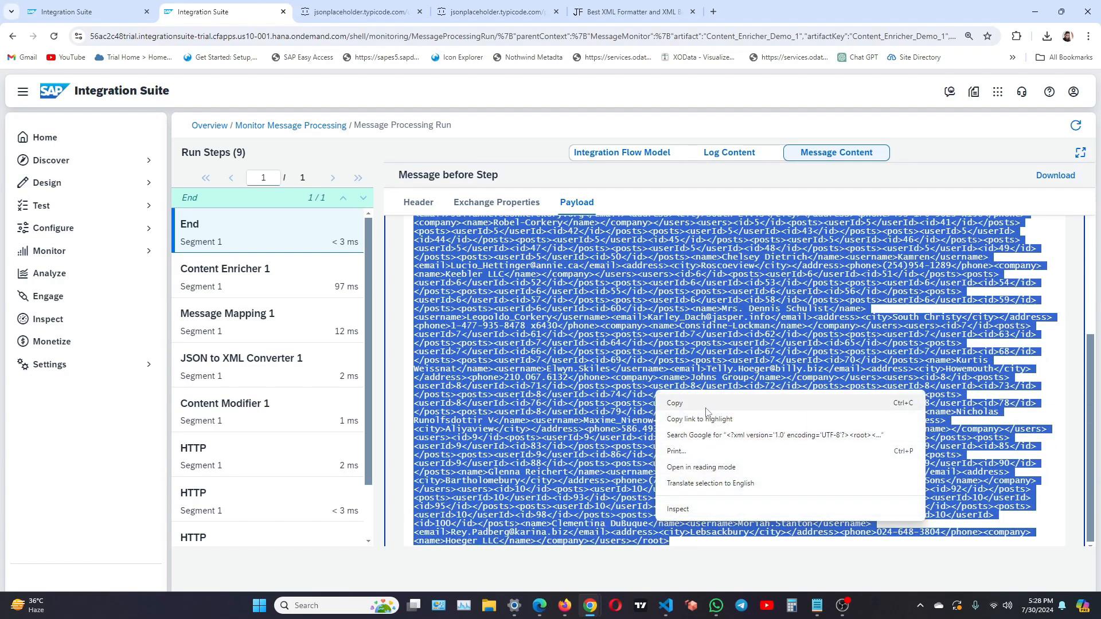
{"action": "left_click", "coordinate": [685, 402]}
{"action": "left_click", "coordinate": [631, 12]}
{"action": "left_click", "coordinate": [256, 285]}
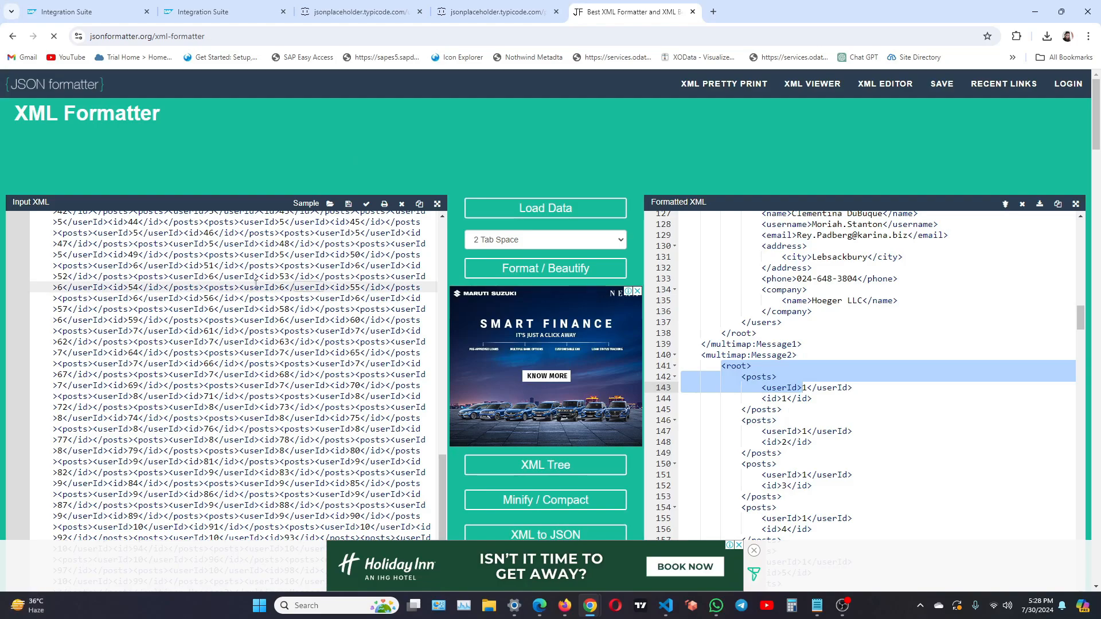
{"action": "key", "text": "ctrl+a"}
{"action": "key", "text": "ctrl+v"}
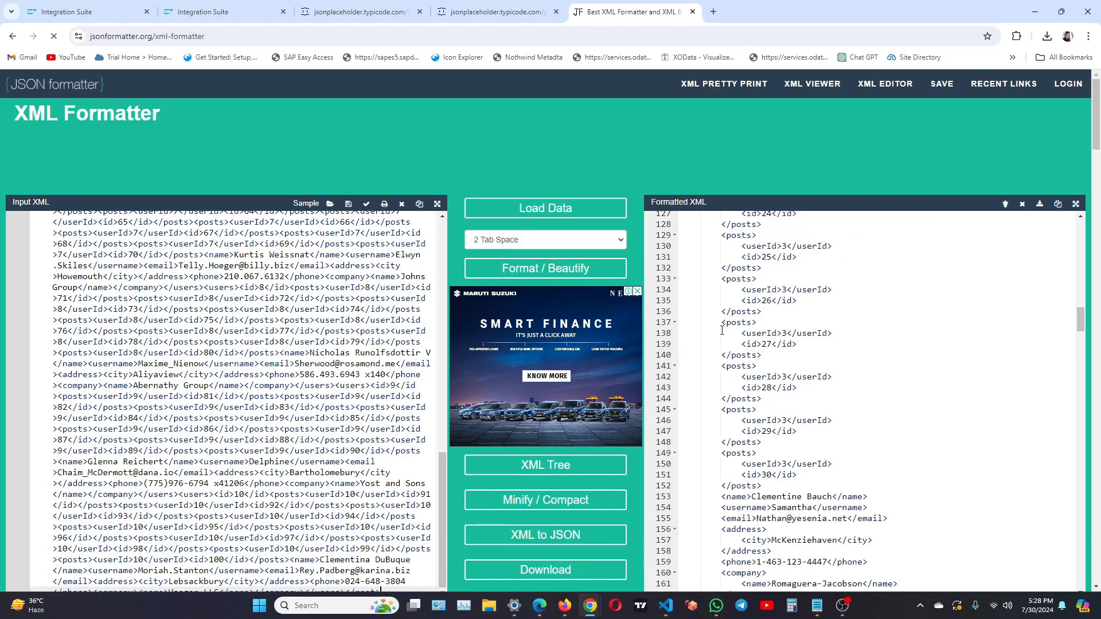
Step: View the formatted XML in full screen and examine how the matching posts are nested inside the first users
{"action": "left_click", "coordinate": [1076, 204]}
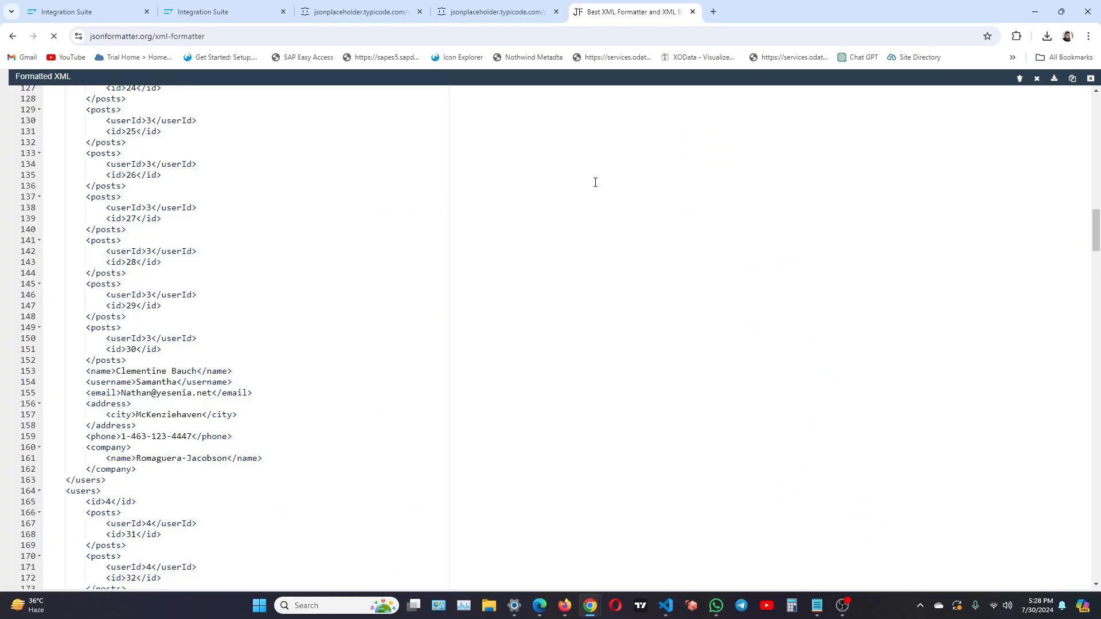
{"action": "scroll", "coordinate": [367, 147], "scroll_direction": "up", "scroll_amount": 18}
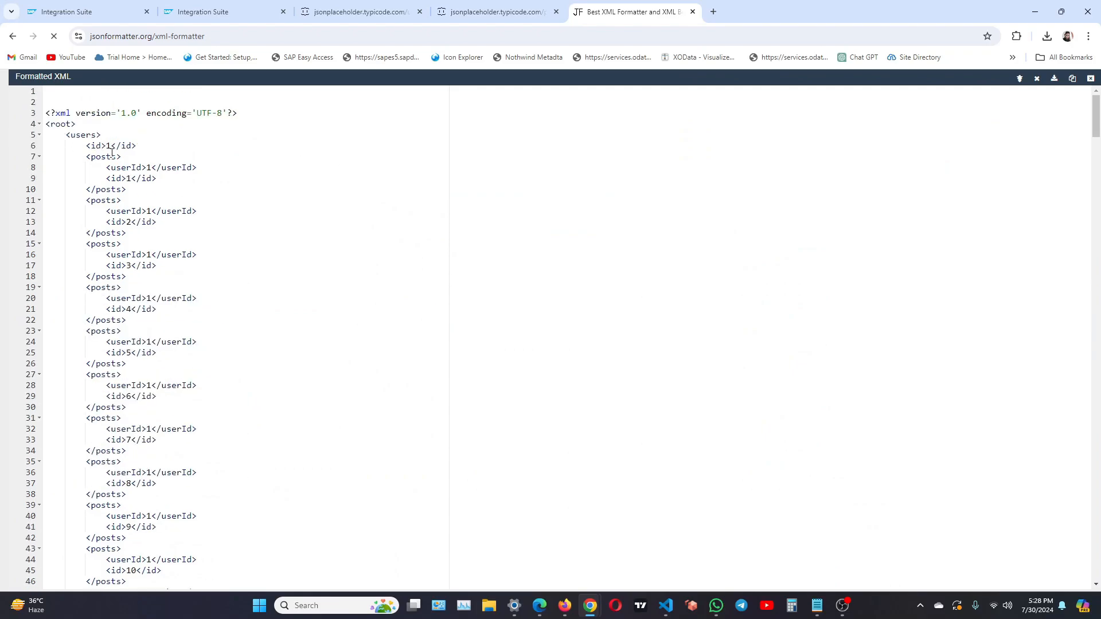
{"action": "left_click_drag", "start_coordinate": [90, 155], "coordinate": [153, 539]}
{"action": "scroll", "coordinate": [153, 539], "scroll_direction": "down", "scroll_amount": 2}
{"action": "left_click", "coordinate": [151, 421]}
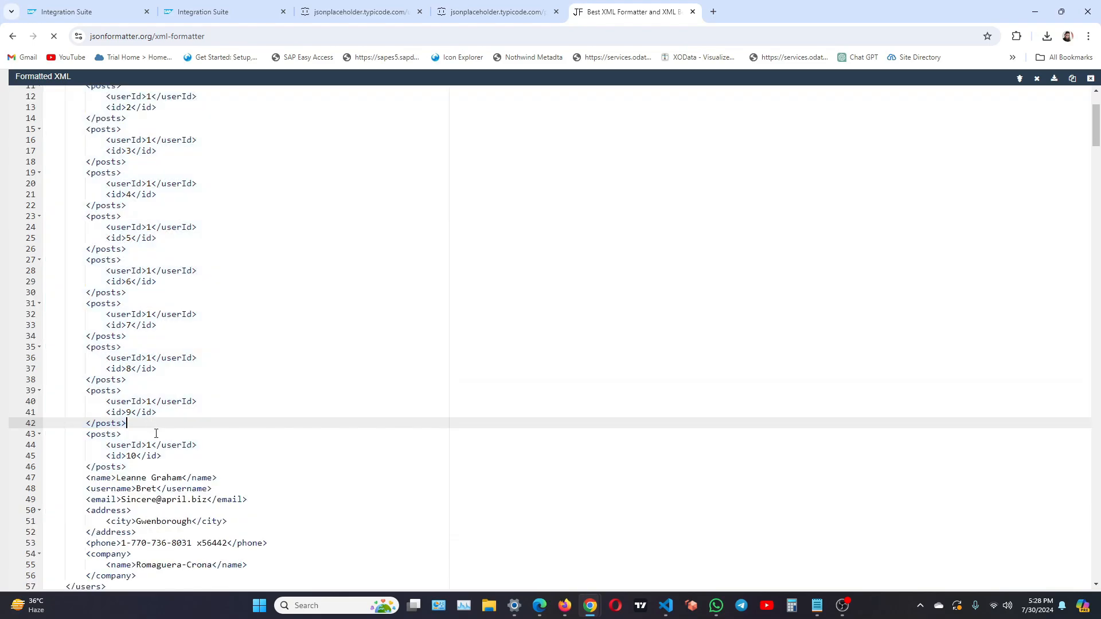
{"action": "scroll", "coordinate": [155, 430], "scroll_direction": "down", "scroll_amount": 4}
{"action": "left_click_drag", "start_coordinate": [91, 245], "coordinate": [192, 358]}
{"action": "left_click", "coordinate": [152, 367]}
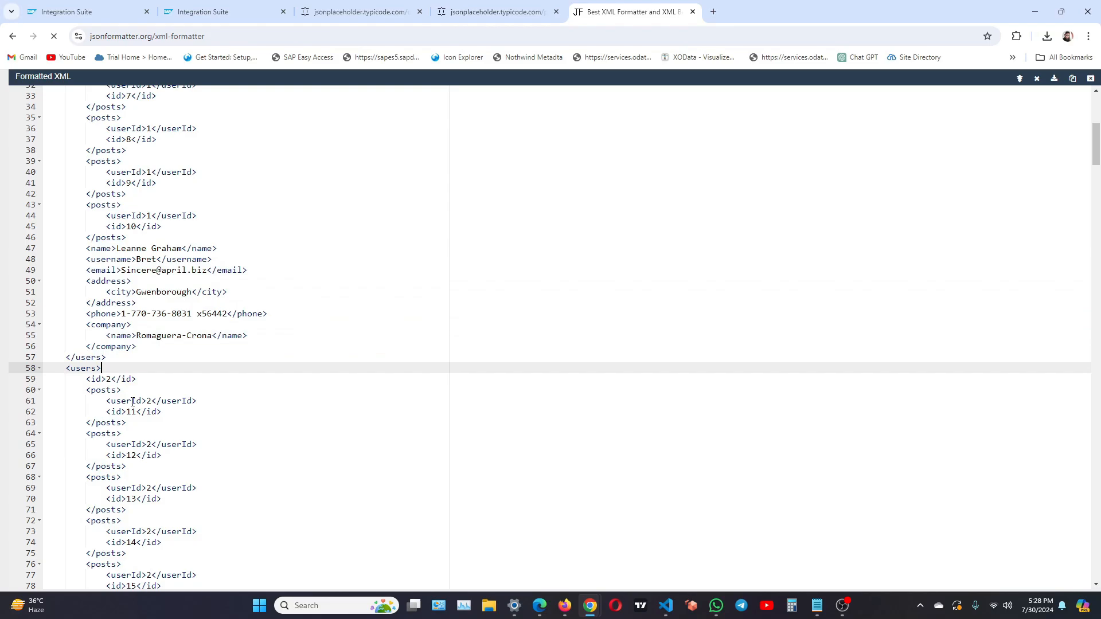
Step: Examine the posts nested under the second user in the formatted XML, comparing them with the first user's posts
{"action": "scroll", "coordinate": [132, 401], "scroll_direction": "down", "scroll_amount": 2}
{"action": "left_click_drag", "start_coordinate": [50, 276], "coordinate": [167, 541]}
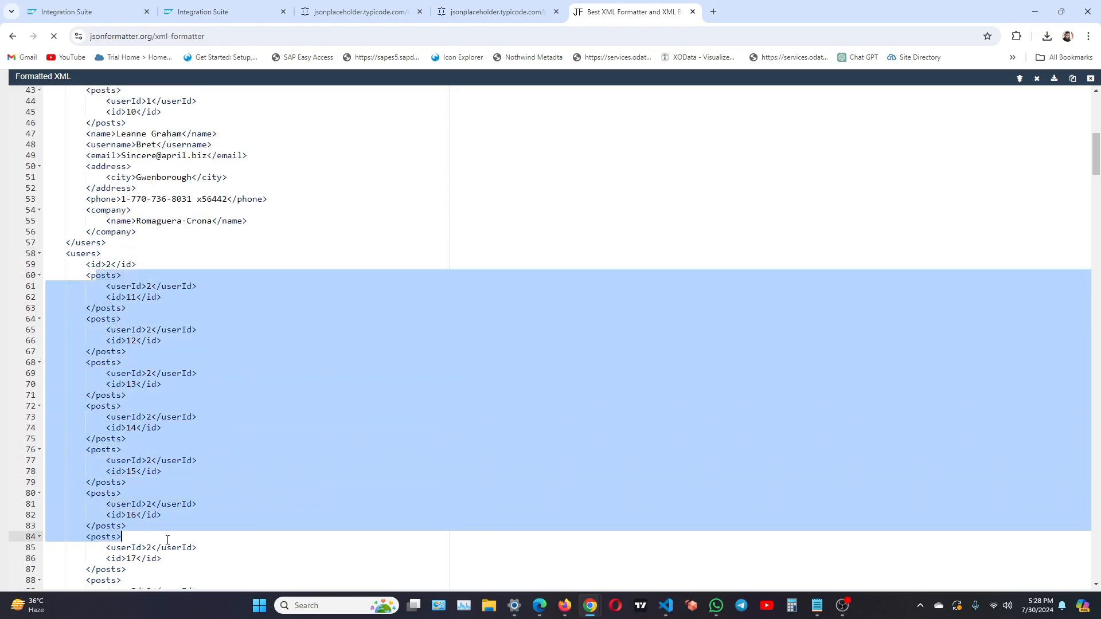
{"action": "scroll", "coordinate": [168, 540], "scroll_direction": "down", "scroll_amount": 4}
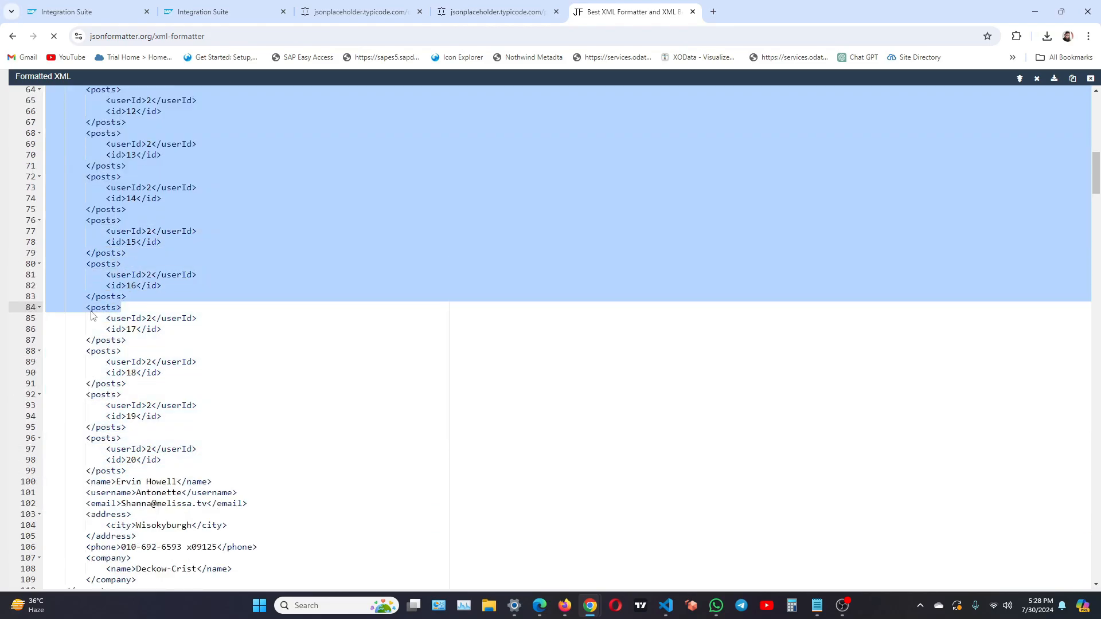
{"action": "left_click", "coordinate": [158, 462]}
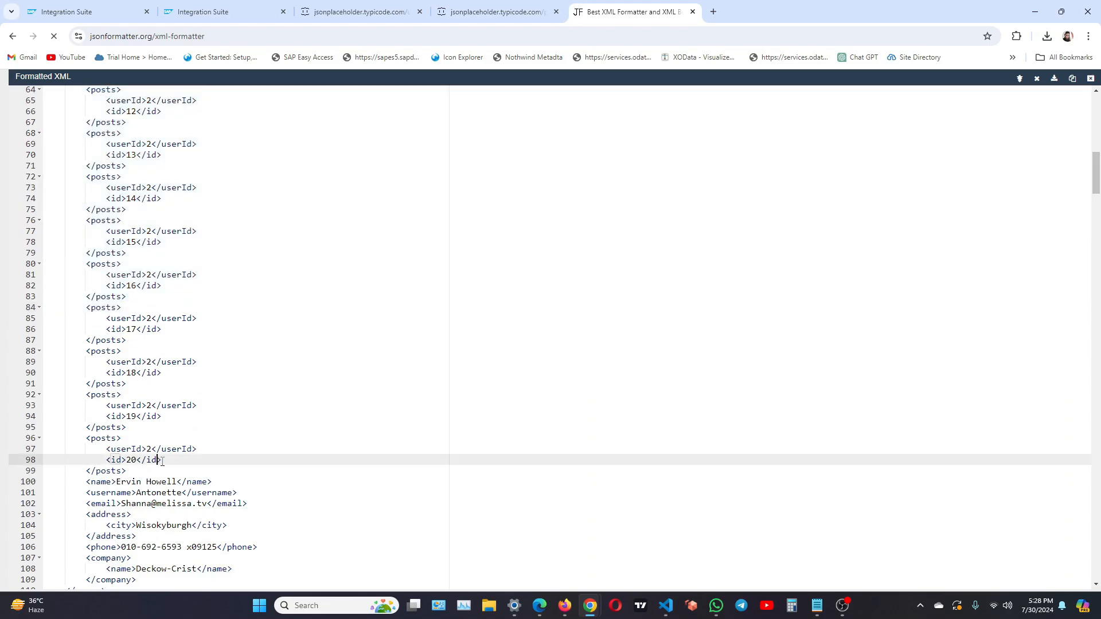
{"action": "scroll", "coordinate": [266, 461], "scroll_direction": "down", "scroll_amount": 4}
{"action": "scroll", "coordinate": [267, 462], "scroll_direction": "up", "scroll_amount": 8}
{"action": "scroll", "coordinate": [267, 462], "scroll_direction": "up", "scroll_amount": 9}
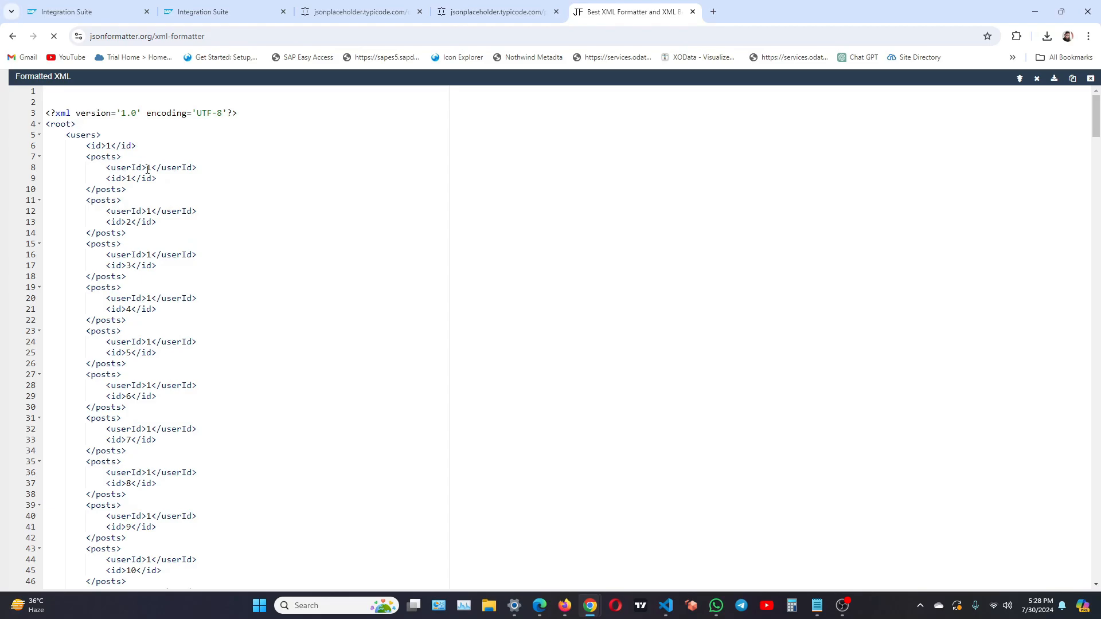
{"action": "left_click_drag", "start_coordinate": [66, 156], "coordinate": [162, 388]}
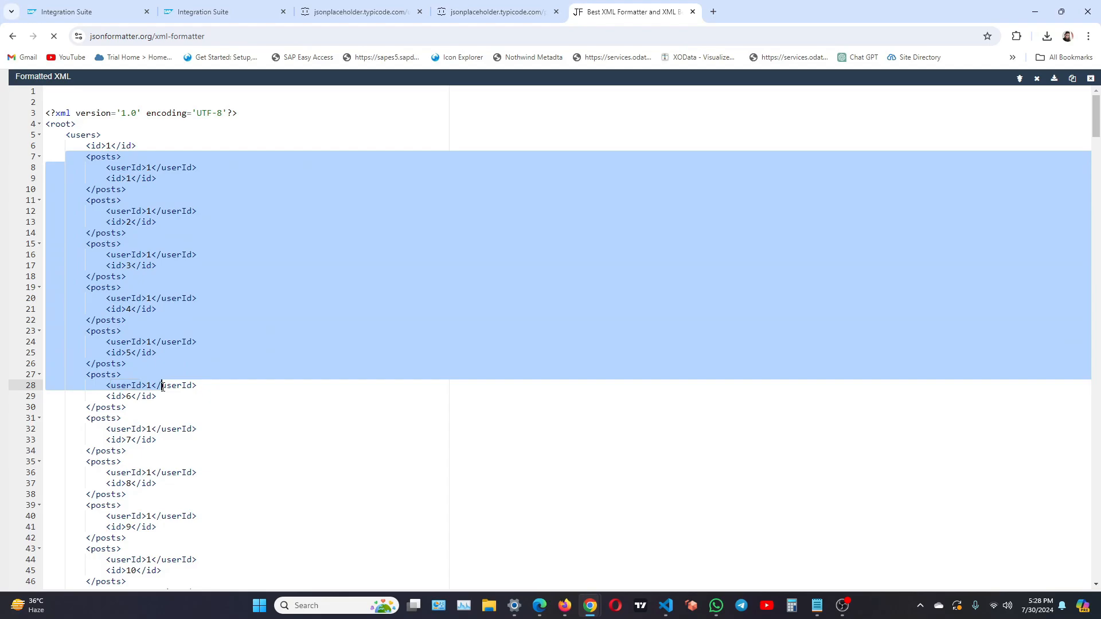
{"action": "left_click", "coordinate": [437, 150]}
Step: Return to the Content Enricher Demo 1 flow and add an XSLT Mapping step directly after Content Enricher 1
{"action": "left_click", "coordinate": [86, 12]}
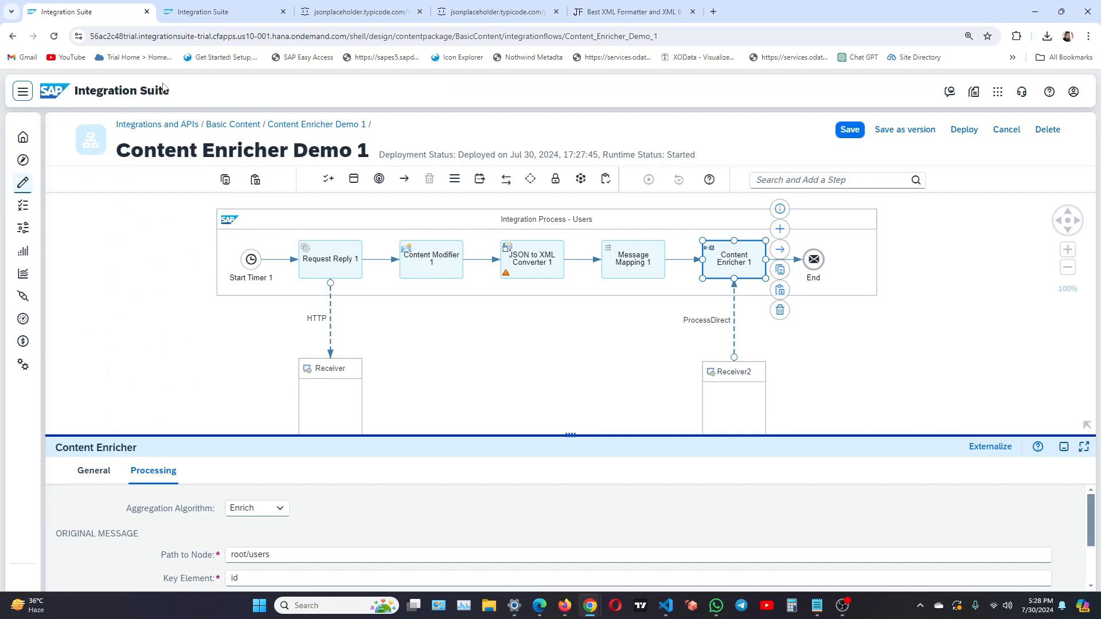
{"action": "left_click", "coordinate": [895, 353]}
{"action": "left_click_drag", "start_coordinate": [873, 351], "coordinate": [749, 344]}
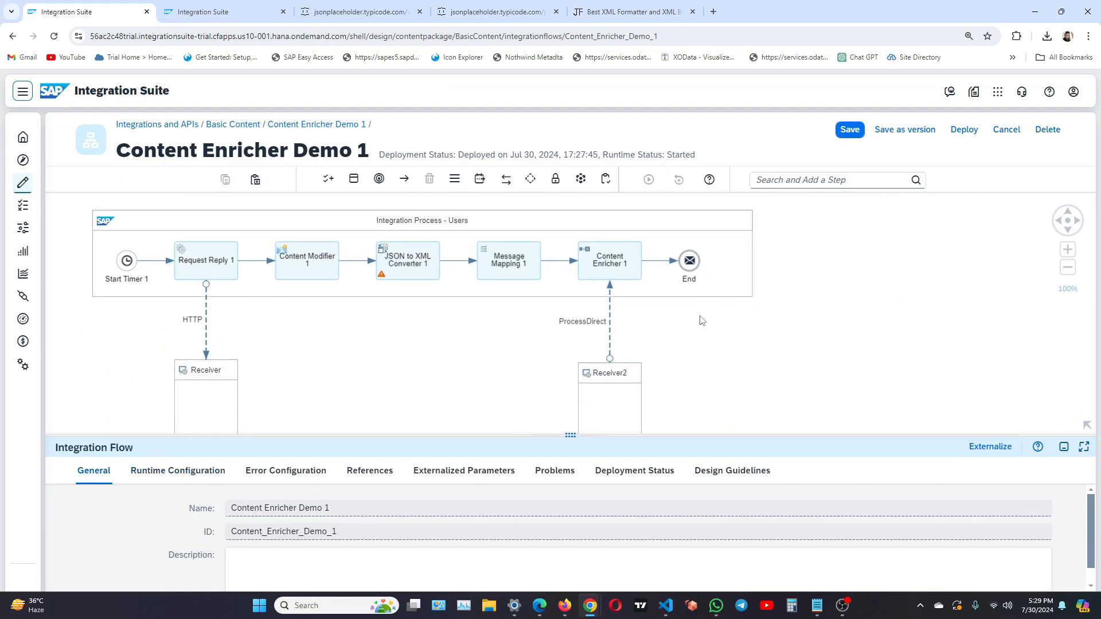
{"action": "left_click", "coordinate": [634, 261]}
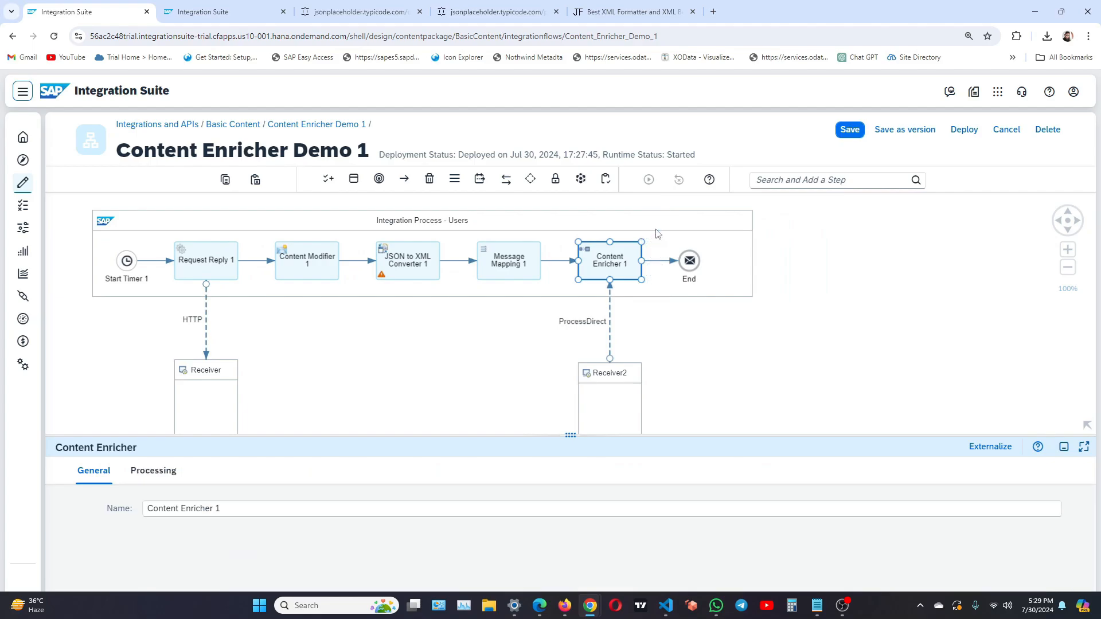
{"action": "left_click", "coordinate": [652, 233]}
{"action": "scroll", "coordinate": [723, 339], "scroll_direction": "down", "scroll_amount": 4}
{"action": "scroll", "coordinate": [722, 339], "scroll_direction": "up", "scroll_amount": 4}
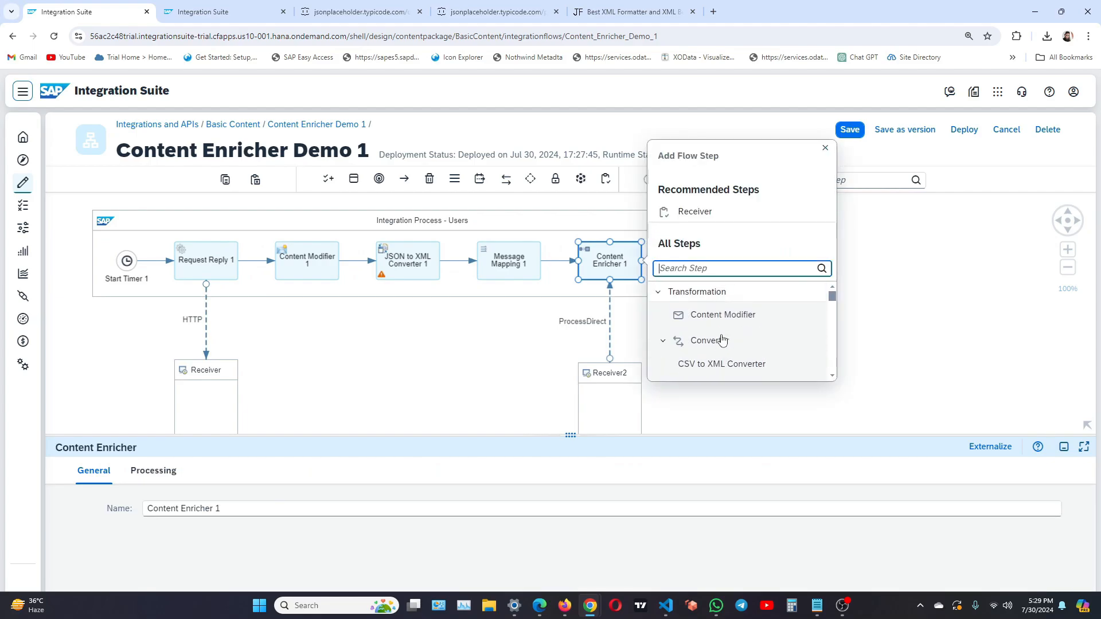
{"action": "type", "text": "xs"}
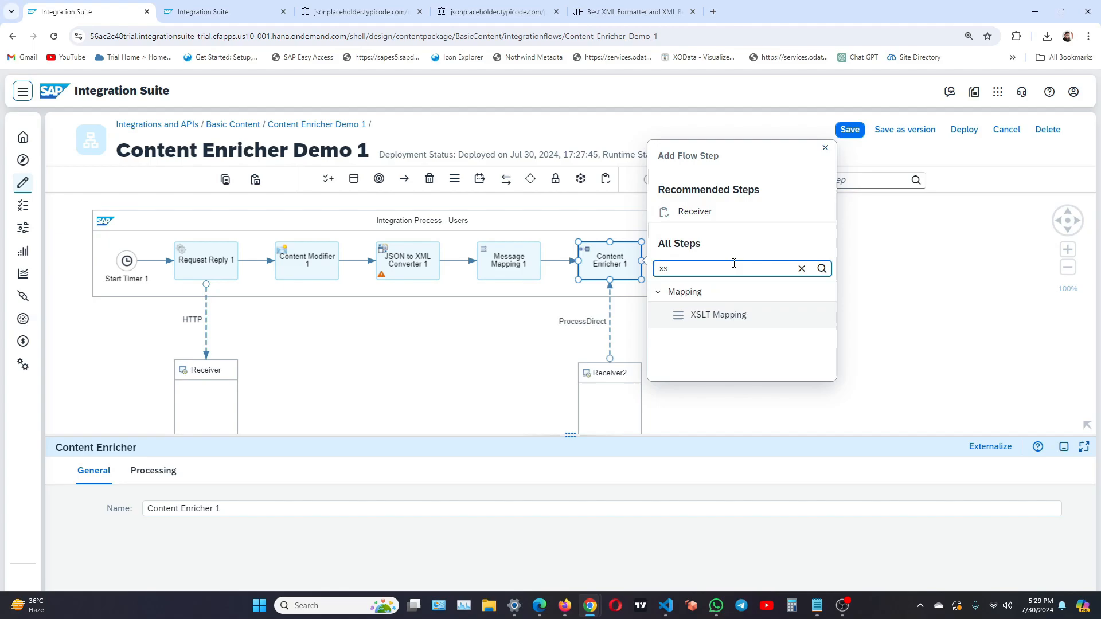
{"action": "left_click", "coordinate": [721, 313]}
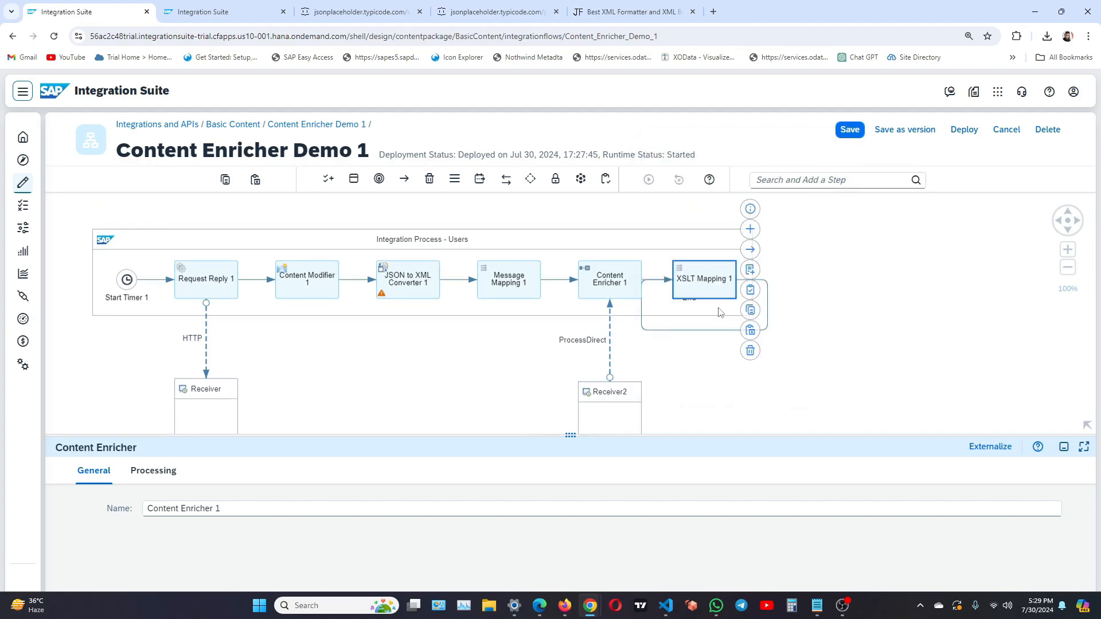
Step: Arrange the Integration Process - Users steps horizontally and open the processing settings of XSLT Mapping 1
{"action": "left_click", "coordinate": [707, 246]}
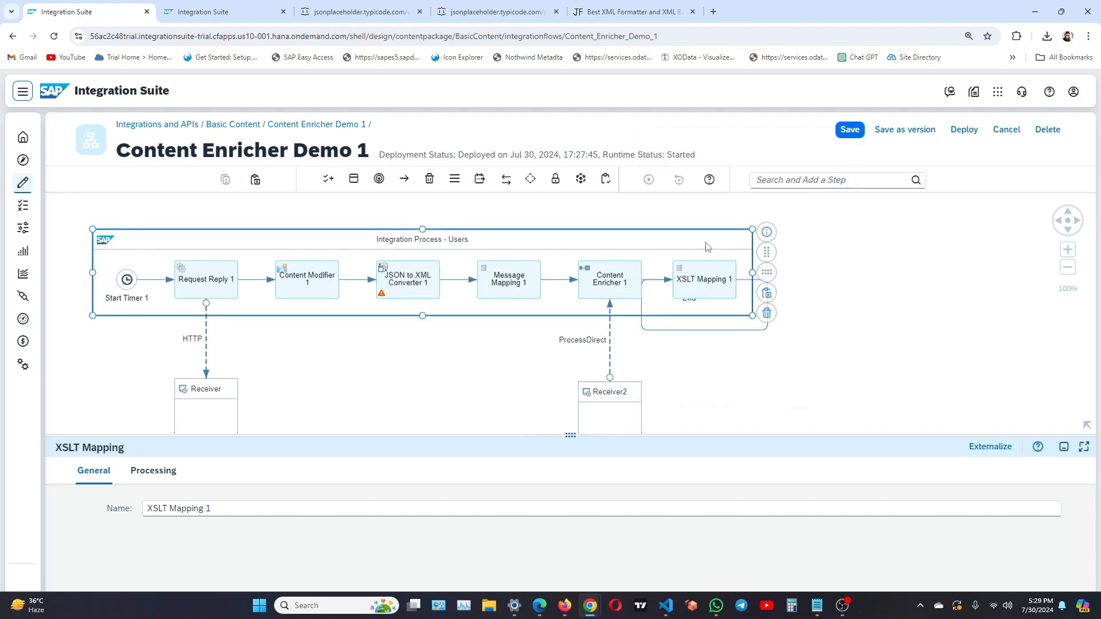
{"action": "left_click", "coordinate": [761, 272]}
{"action": "left_click", "coordinate": [727, 334]}
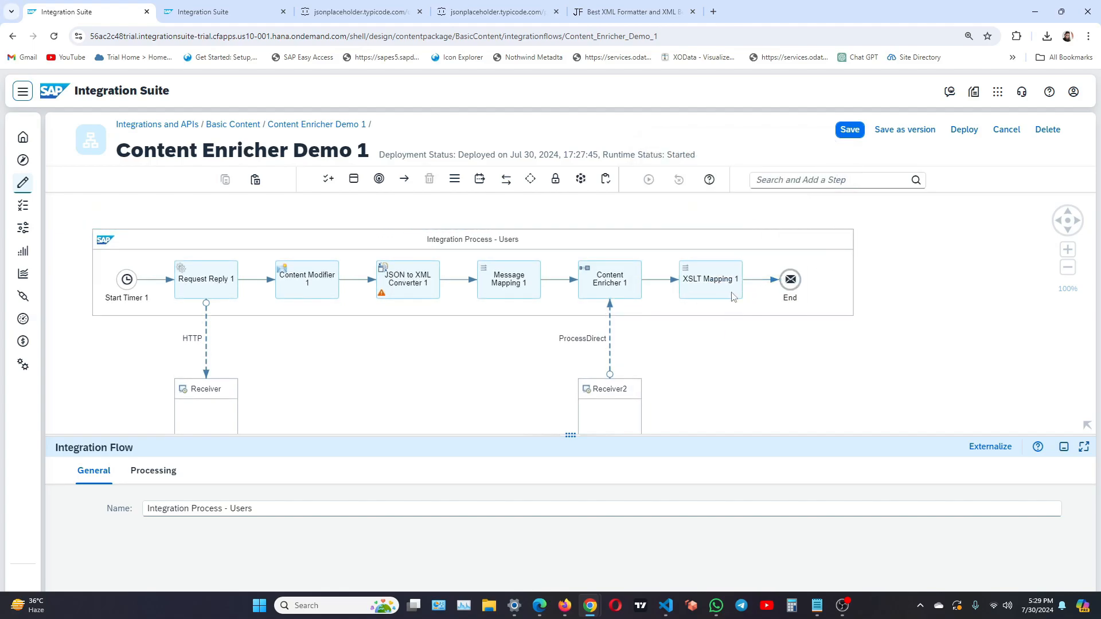
{"action": "left_click", "coordinate": [731, 297]}
{"action": "left_click", "coordinate": [163, 472]}
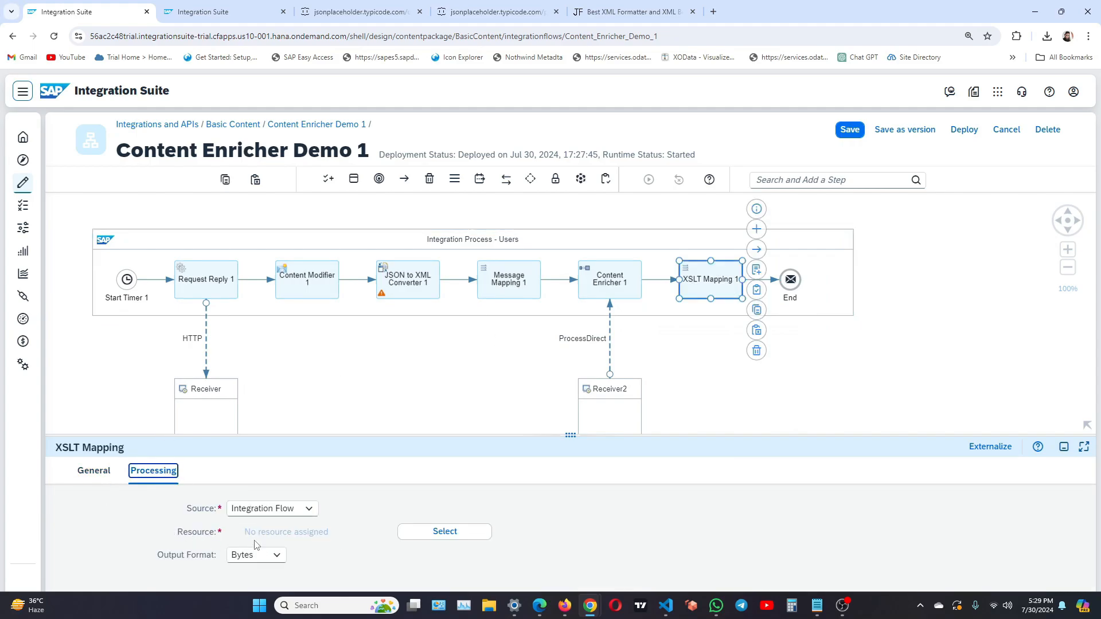
Step: Upload the count_posts XSL stylesheet from the file system as an XSLT mapping in the integration flow's local references
{"action": "left_click", "coordinate": [770, 414]}
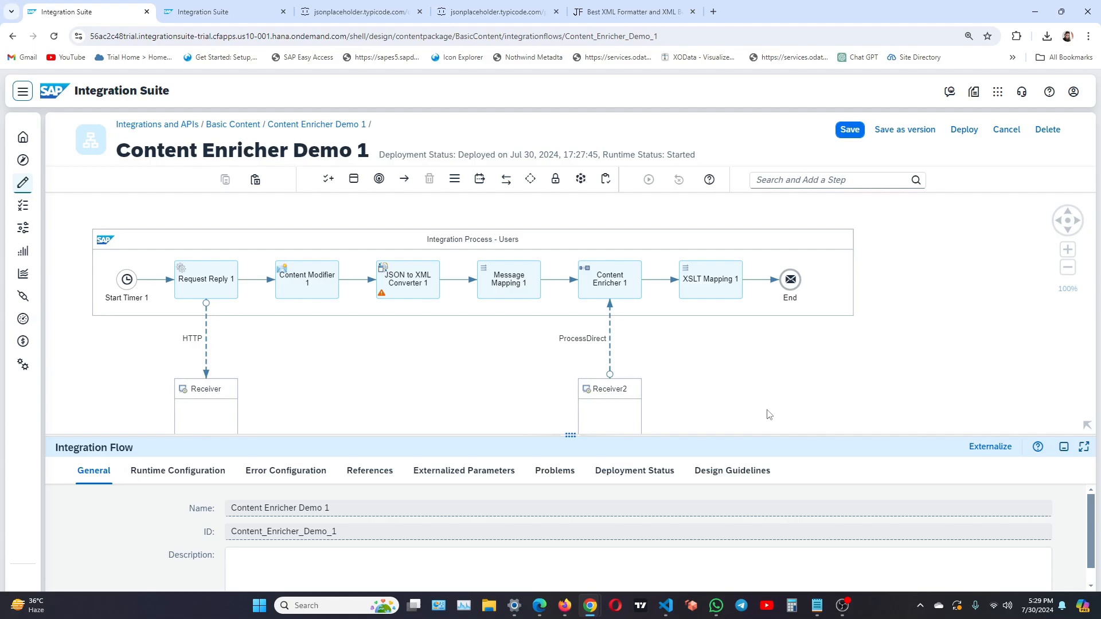
{"action": "left_click", "coordinate": [370, 471]}
{"action": "left_click_drag", "start_coordinate": [569, 437], "coordinate": [571, 248]}
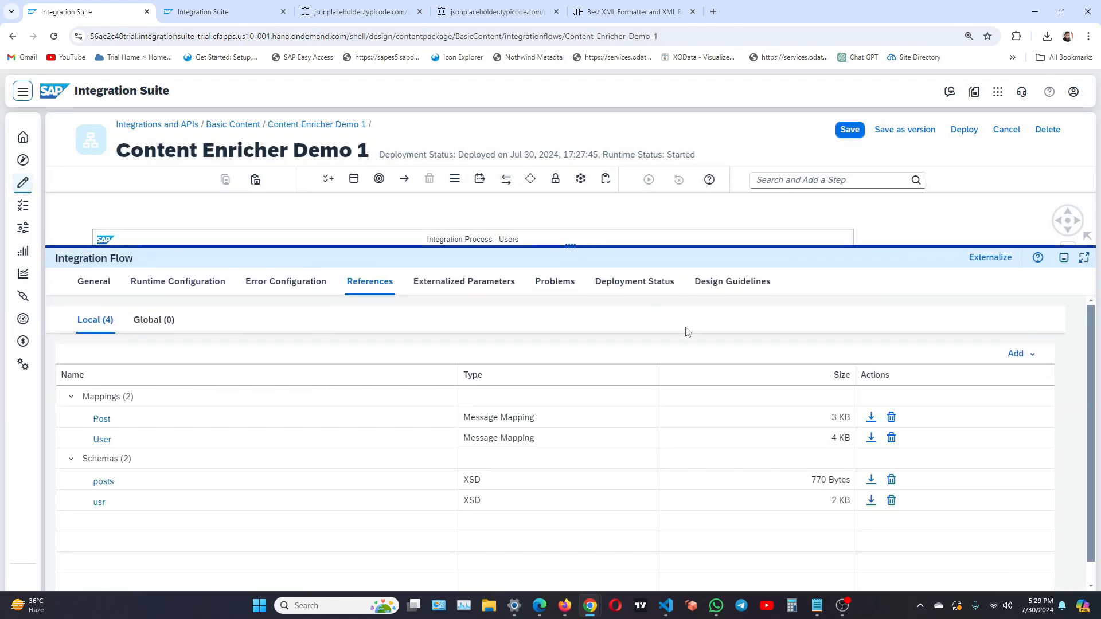
{"action": "left_click", "coordinate": [1018, 354]}
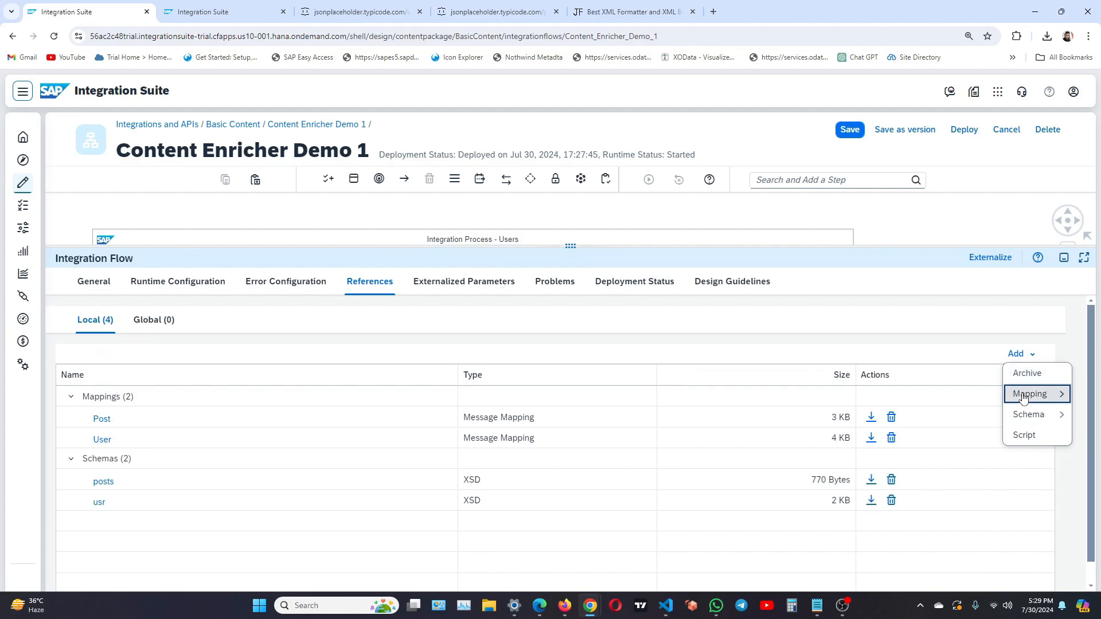
{"action": "mouse_move", "coordinate": [1030, 395]}
{"action": "left_click", "coordinate": [967, 439]}
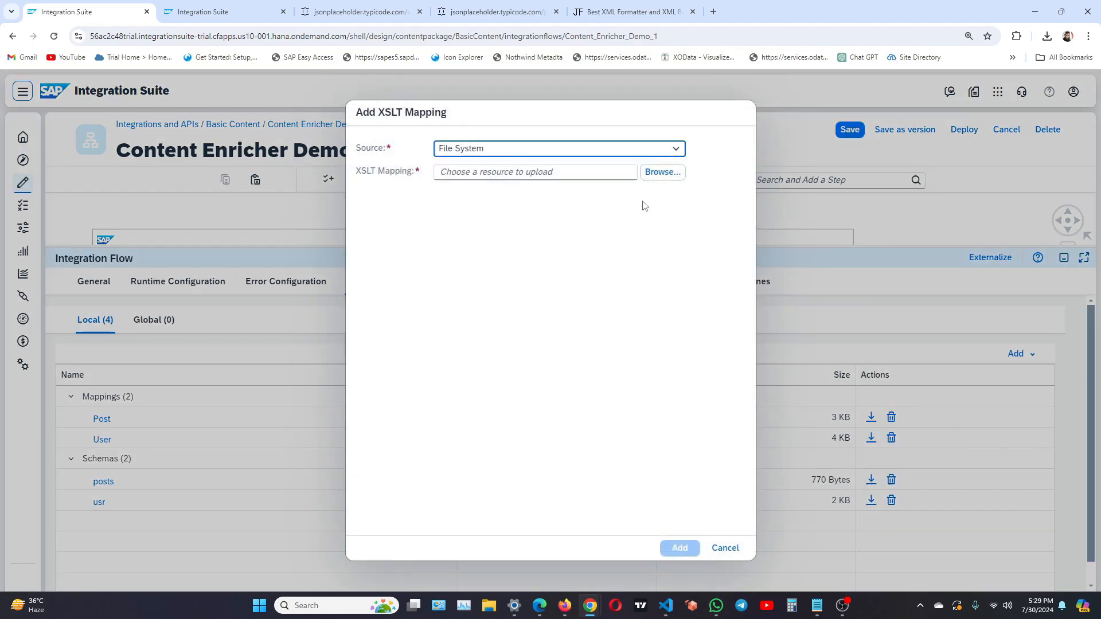
{"action": "left_click", "coordinate": [660, 172]}
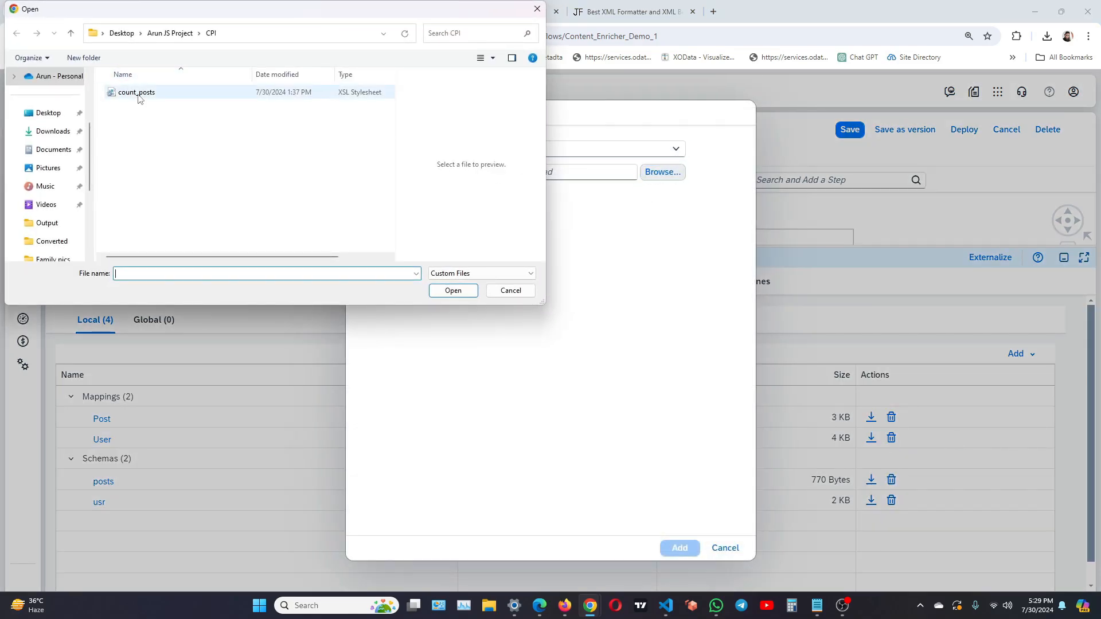
{"action": "left_click", "coordinate": [138, 98]}
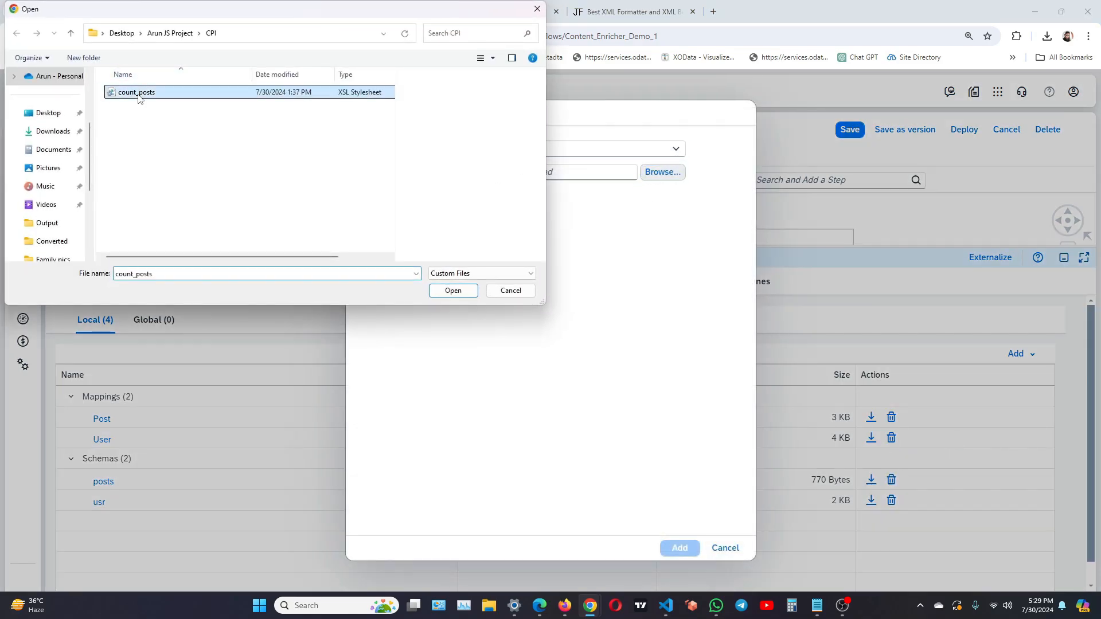
{"action": "left_click", "coordinate": [453, 290]}
{"action": "left_click", "coordinate": [678, 548]}
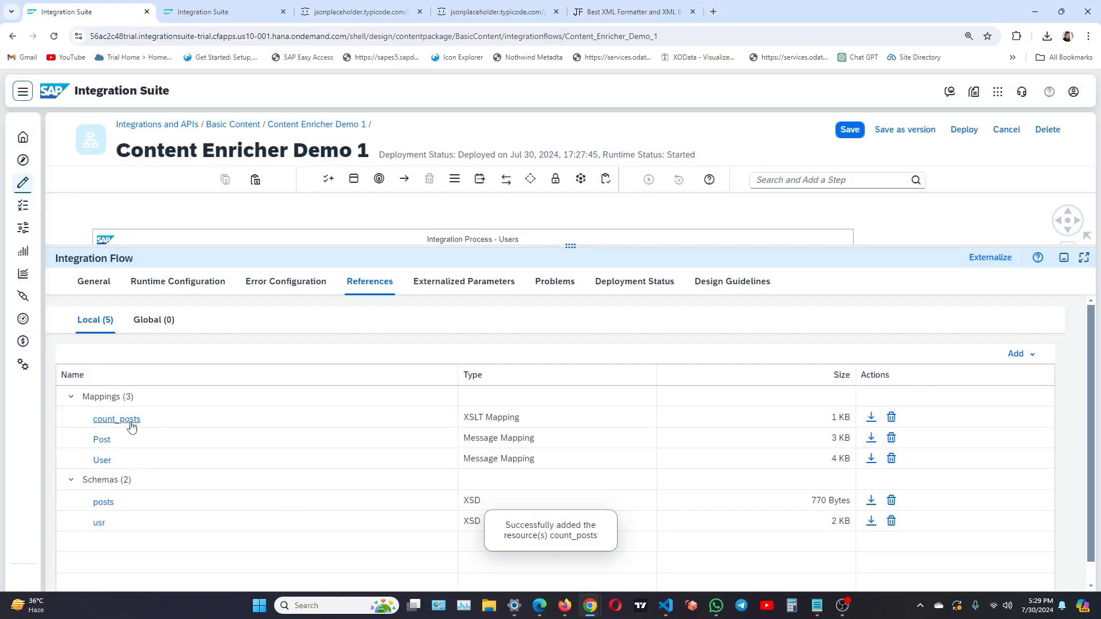
Step: Open the count_posts mapping resource and read through its root template and the user elements it copies
{"action": "left_click", "coordinate": [117, 419]}
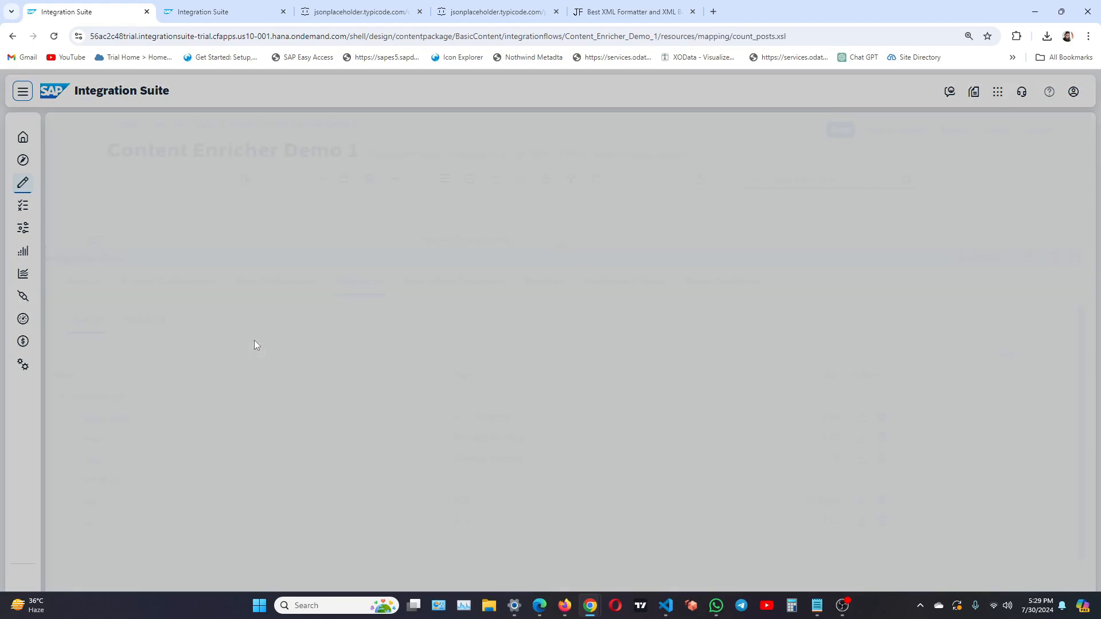
{"action": "key", "text": "ctrl+plus"}
{"action": "key", "text": "ctrl+plus"}
{"action": "key", "text": "ctrl+plus"}
{"action": "key", "text": "ctrl+plus"}
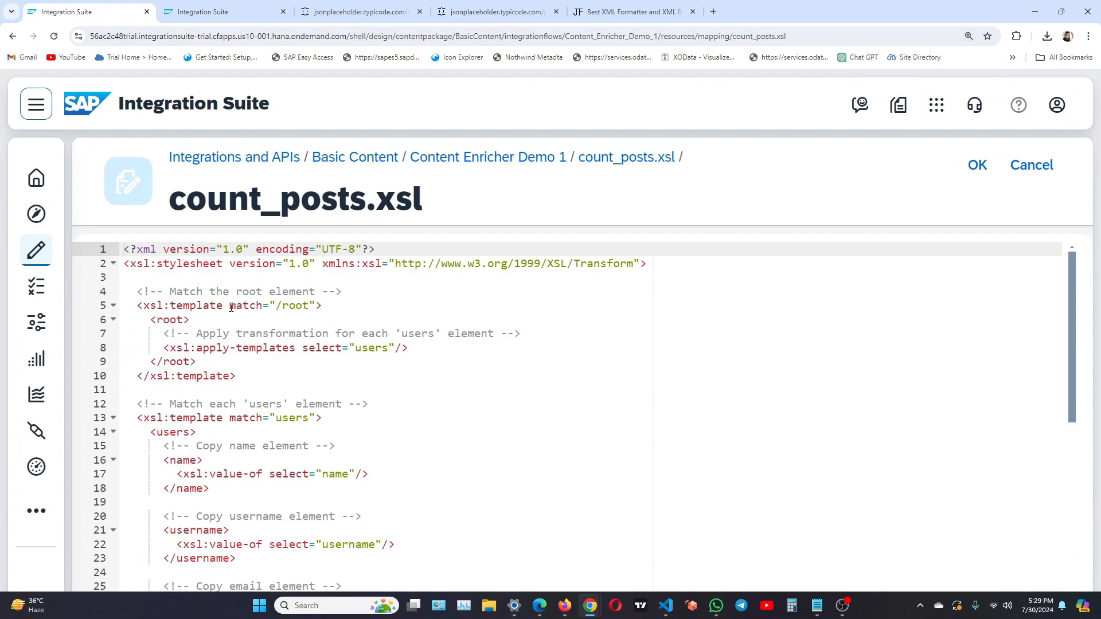
{"action": "left_click", "coordinate": [291, 313]}
{"action": "left_click", "coordinate": [289, 357]}
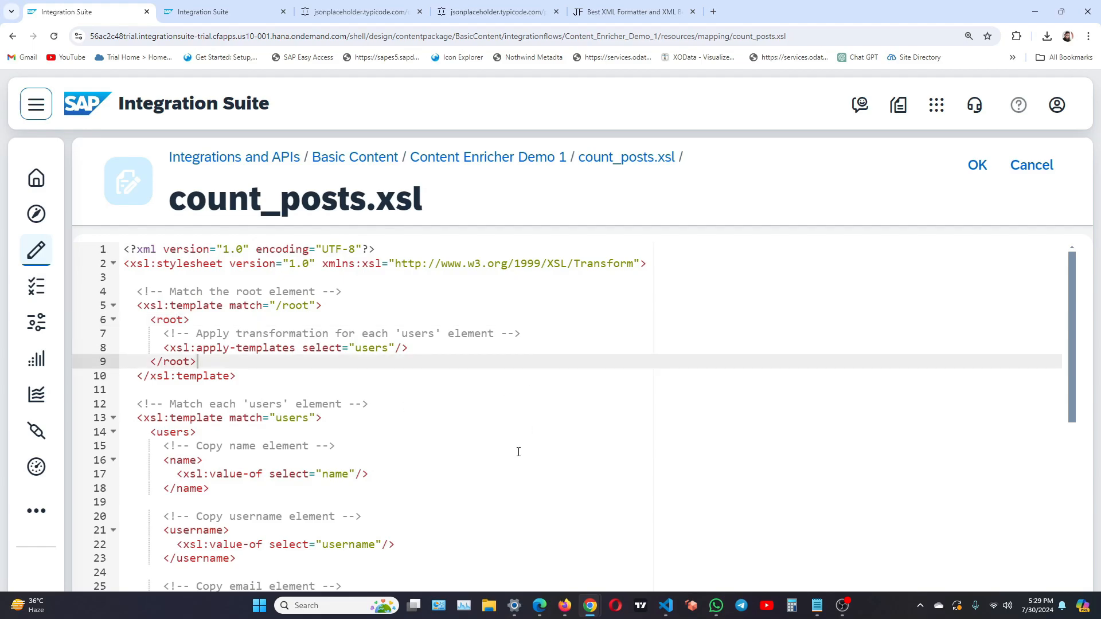
{"action": "scroll", "coordinate": [518, 452], "scroll_direction": "down", "scroll_amount": 3}
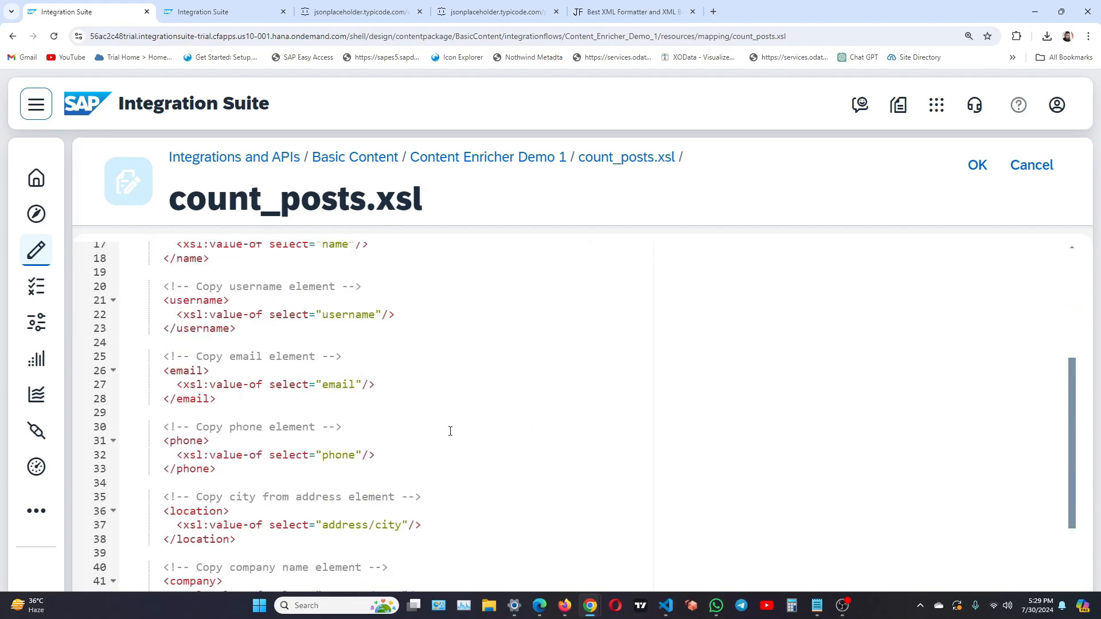
{"action": "scroll", "coordinate": [450, 432], "scroll_direction": "up", "scroll_amount": 2}
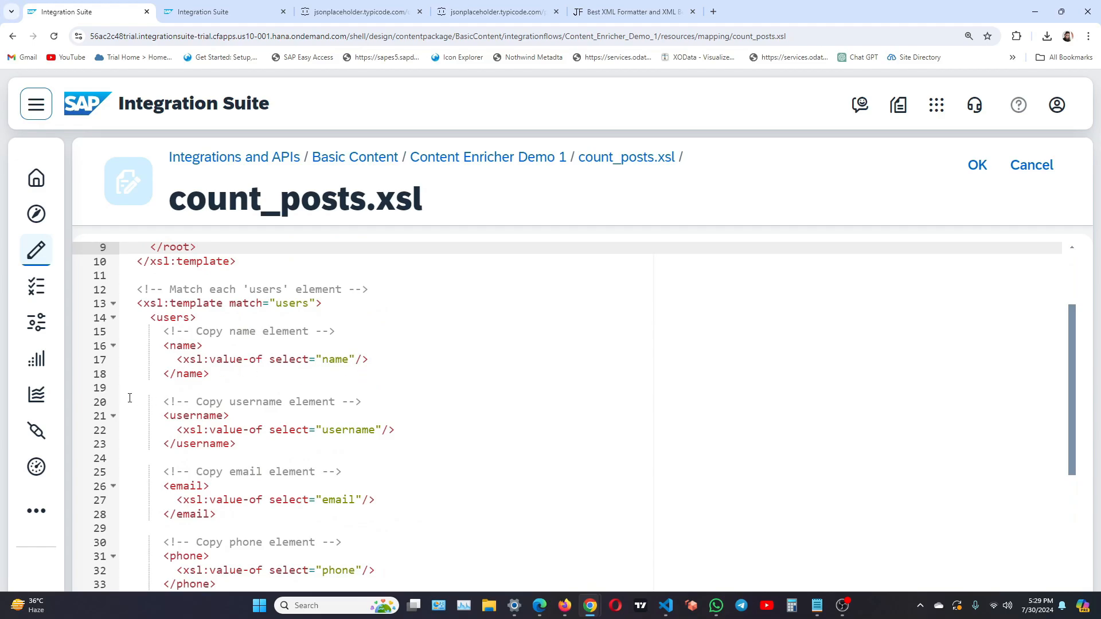
{"action": "scroll", "coordinate": [388, 431], "scroll_direction": "down", "scroll_amount": 2}
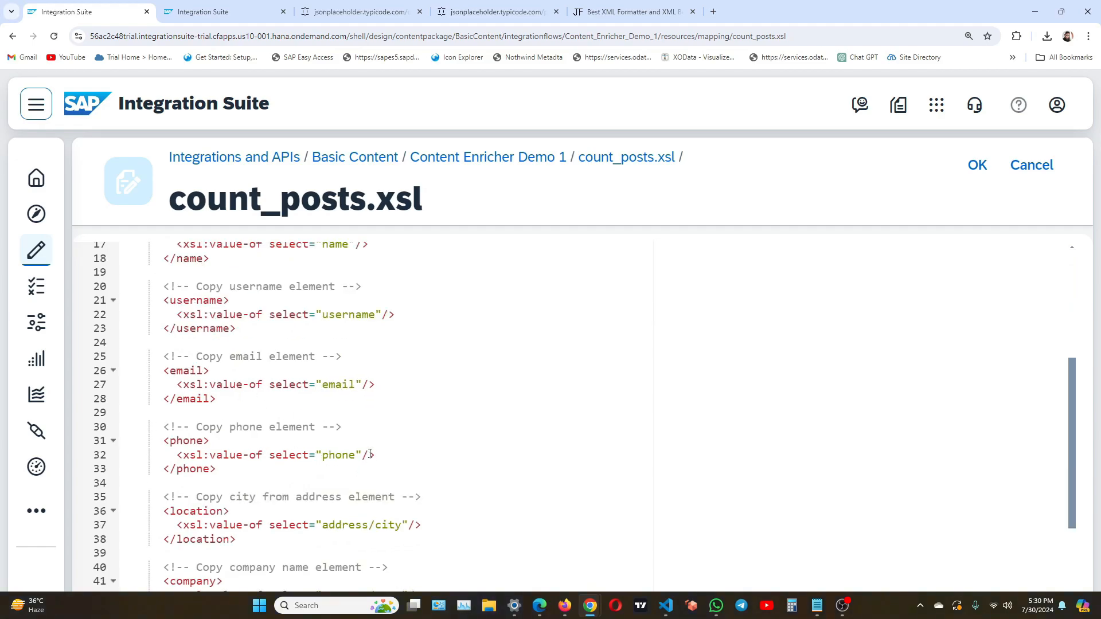
{"action": "scroll", "coordinate": [355, 445], "scroll_direction": "down", "scroll_amount": 2}
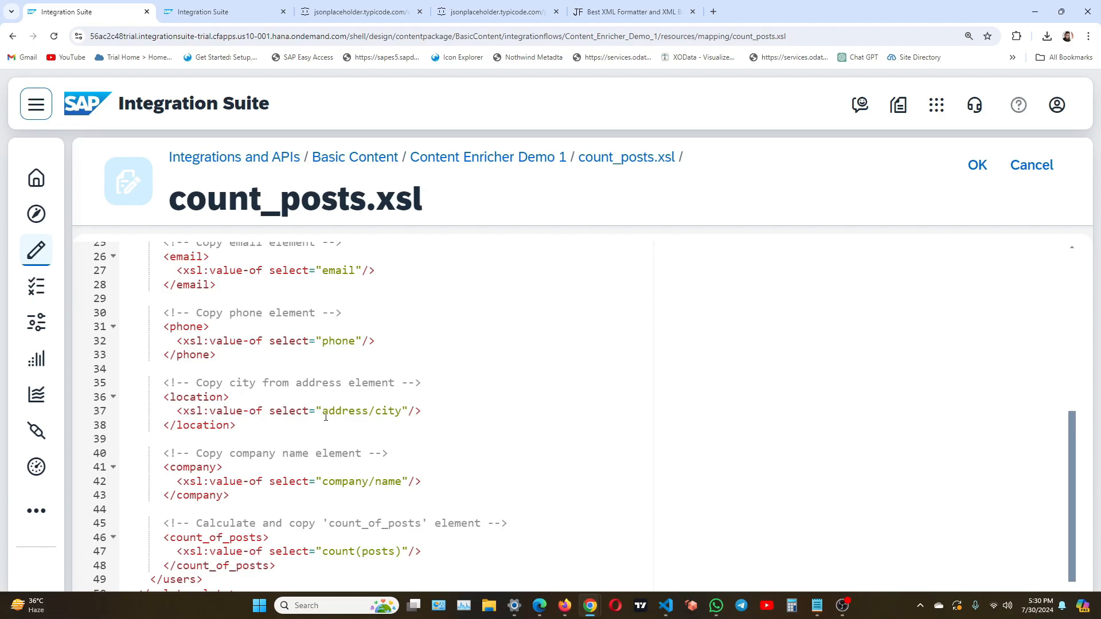
Step: Examine the address/city, company/name and count(posts) expressions in count_posts.xsl, then view the whole stylesheet at once
{"action": "left_click_drag", "start_coordinate": [326, 416], "coordinate": [405, 419]}
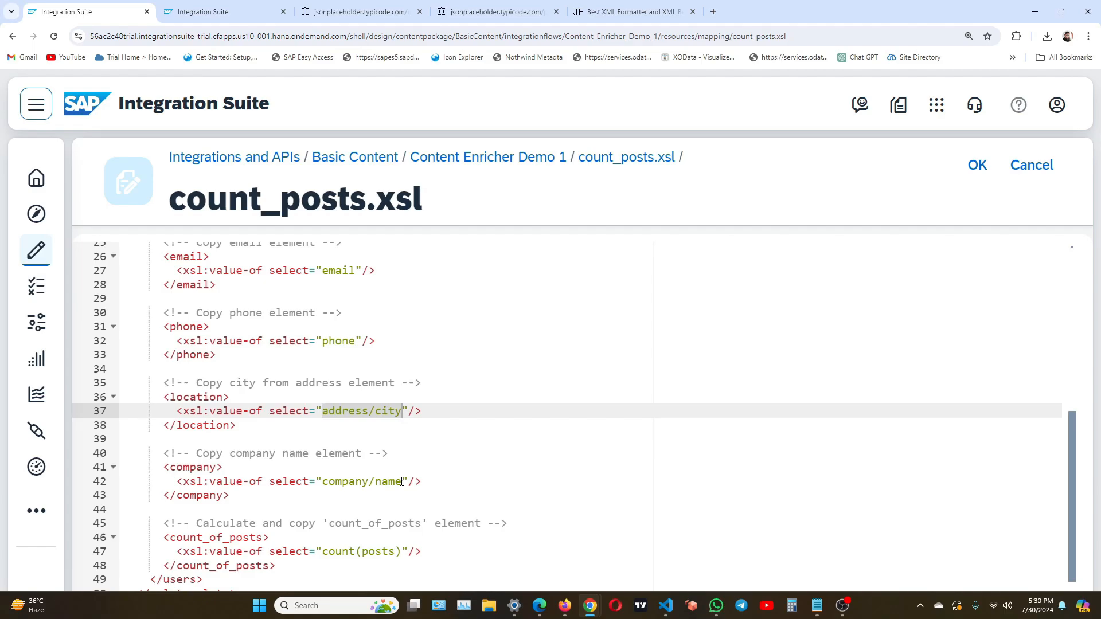
{"action": "scroll", "coordinate": [400, 482], "scroll_direction": "down", "scroll_amount": 1}
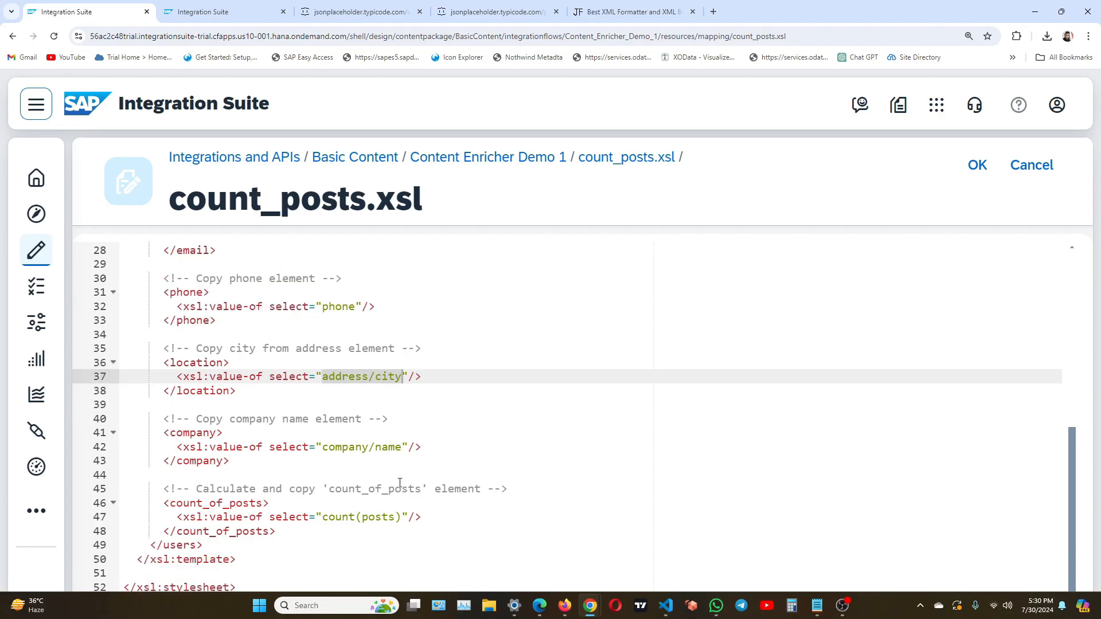
{"action": "left_click_drag", "start_coordinate": [316, 447], "coordinate": [405, 453]}
{"action": "double_click", "coordinate": [192, 436]}
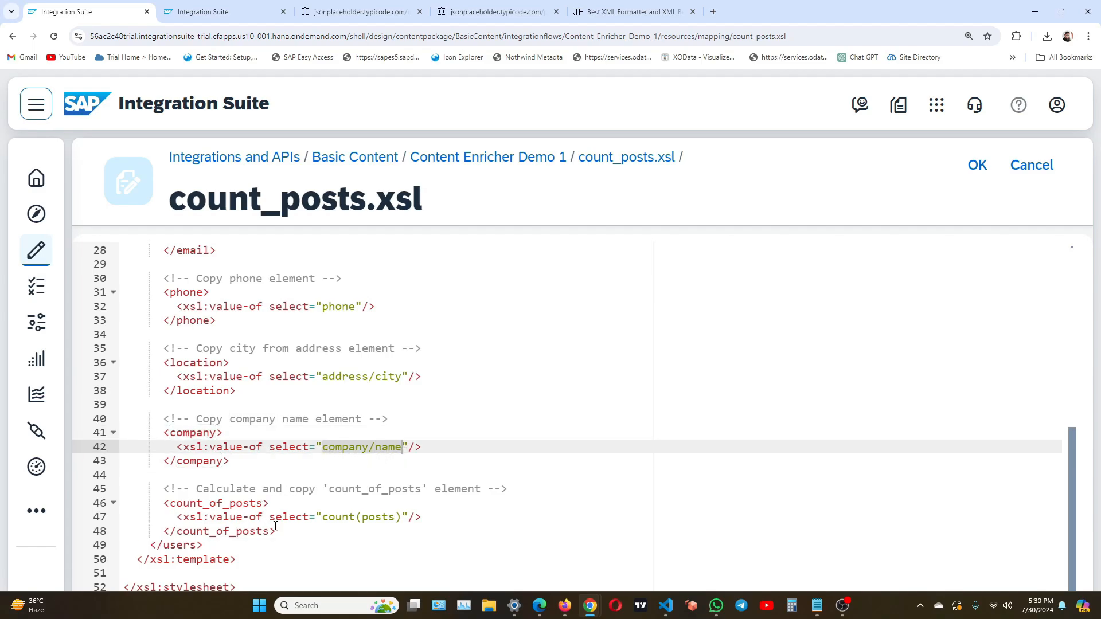
{"action": "left_click_drag", "start_coordinate": [321, 518], "coordinate": [402, 522]}
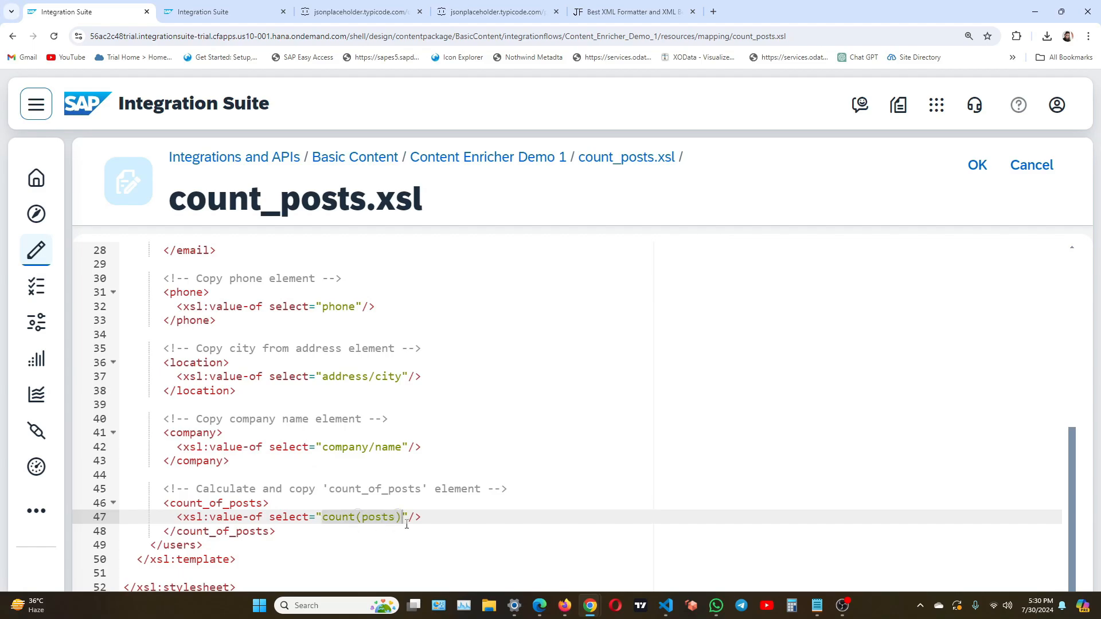
{"action": "left_click", "coordinate": [406, 518]}
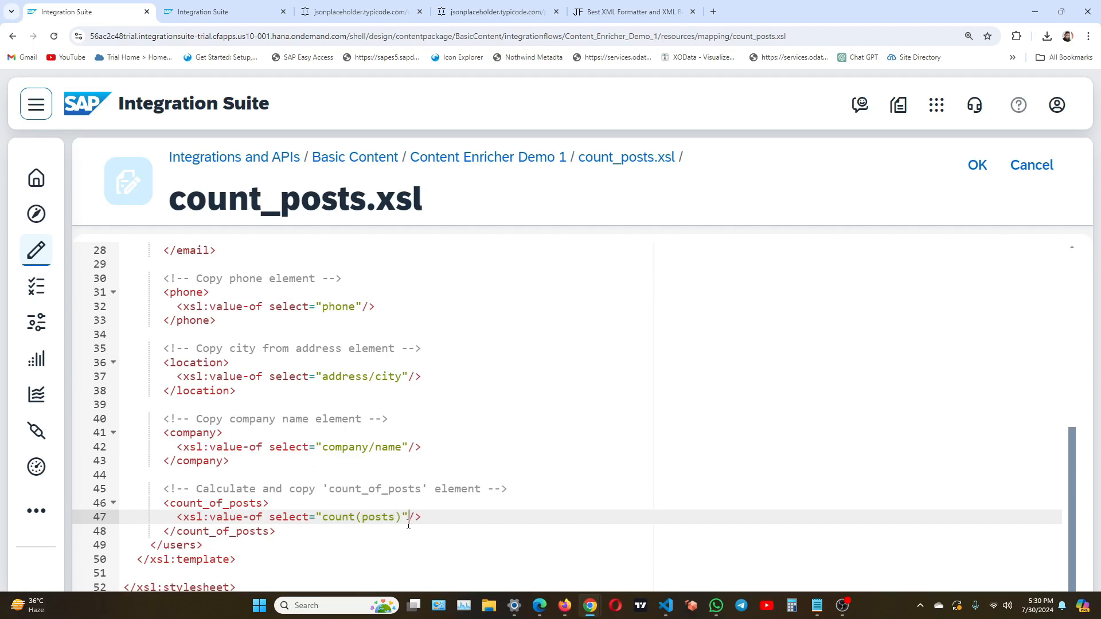
{"action": "key", "text": "ctrl+minus"}
{"action": "key", "text": "ctrl+minus"}
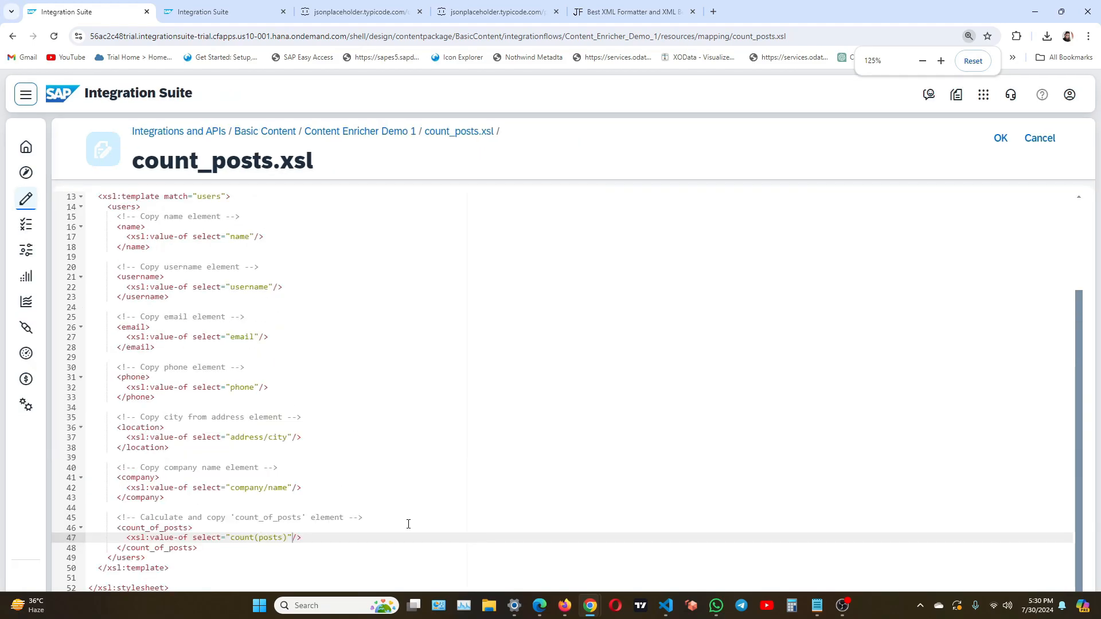
{"action": "key", "text": "ctrl+minus"}
{"action": "key", "text": "ctrl+minus"}
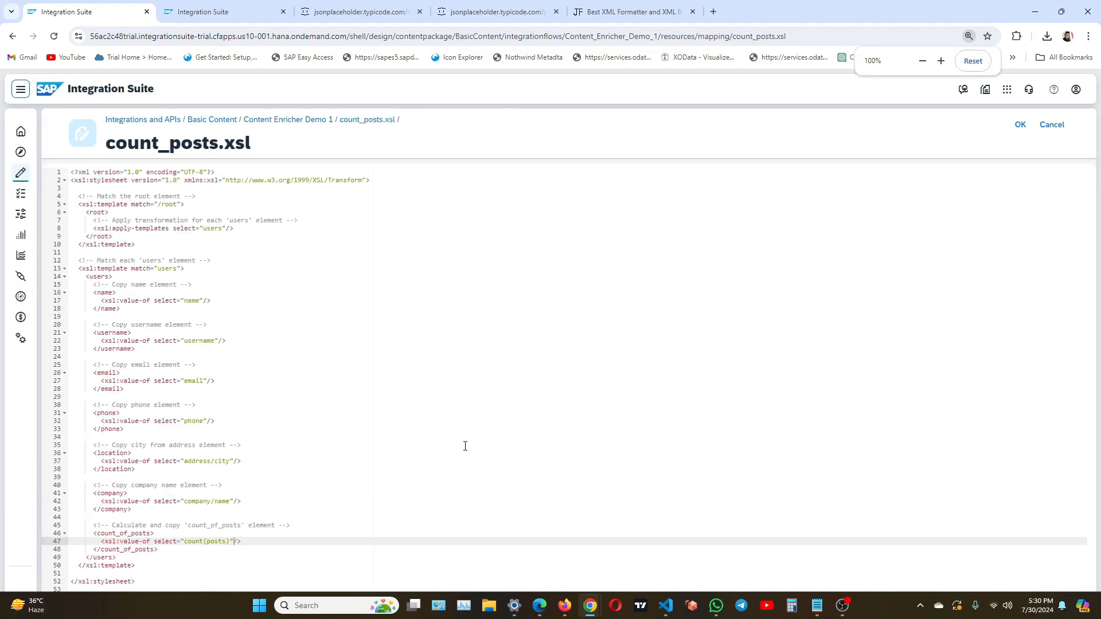
Step: Close the count_posts.xsl stylesheet and enlarge the canvas area to show the Integration Process - Users steps
{"action": "key", "text": "ctrl+plus"}
{"action": "key", "text": "ctrl+plus"}
{"action": "left_click", "coordinate": [999, 139]}
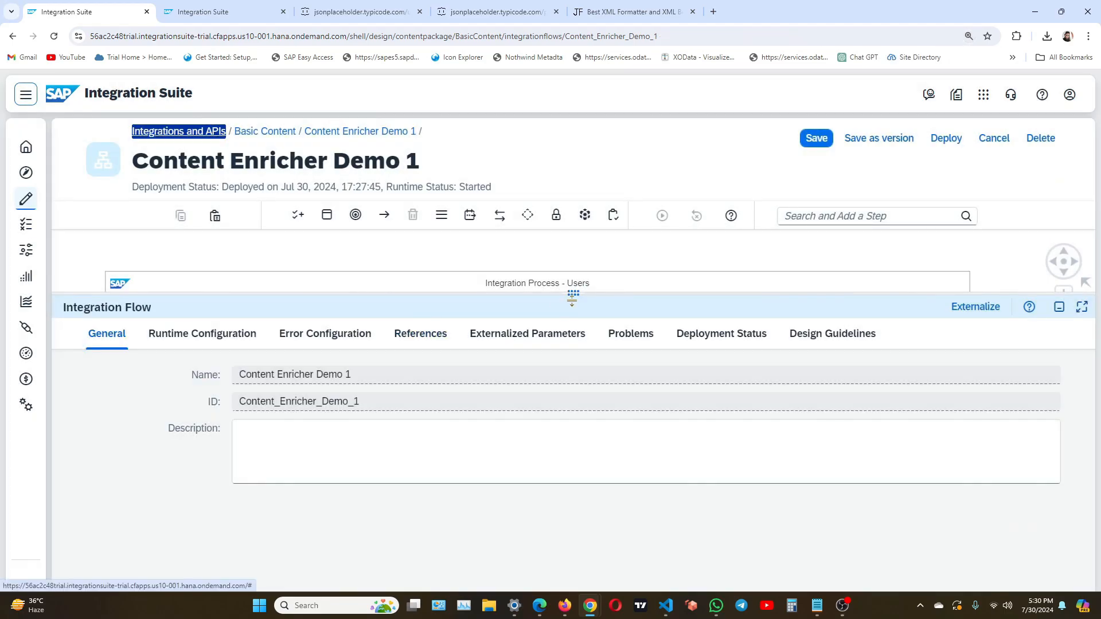
{"action": "left_click_drag", "start_coordinate": [571, 294], "coordinate": [562, 514]}
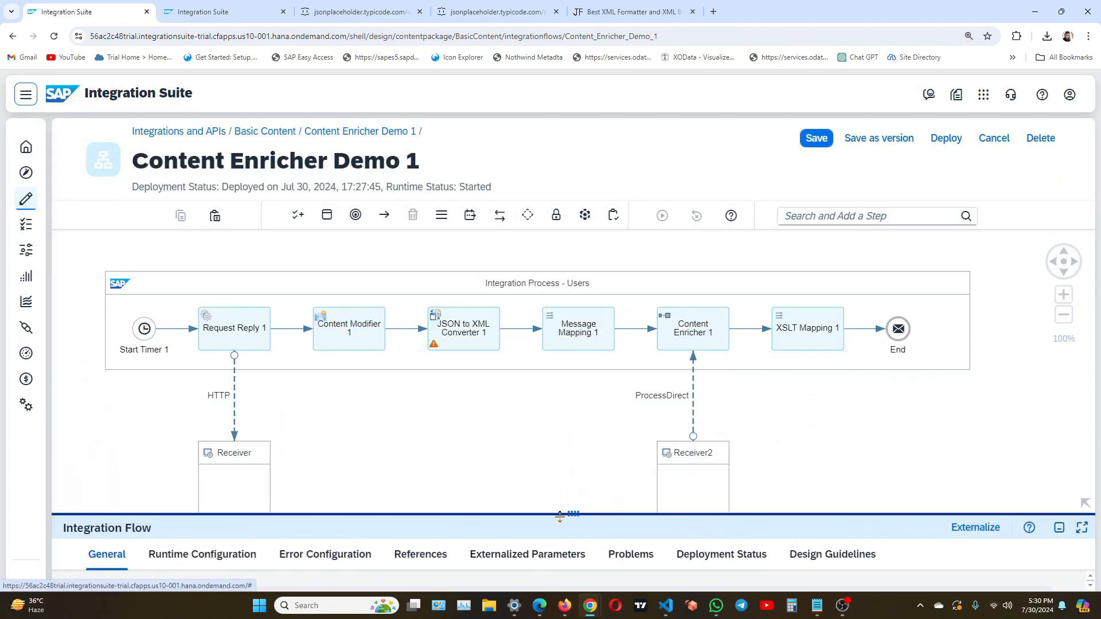
{"action": "left_click_drag", "start_coordinate": [799, 431], "coordinate": [793, 339]}
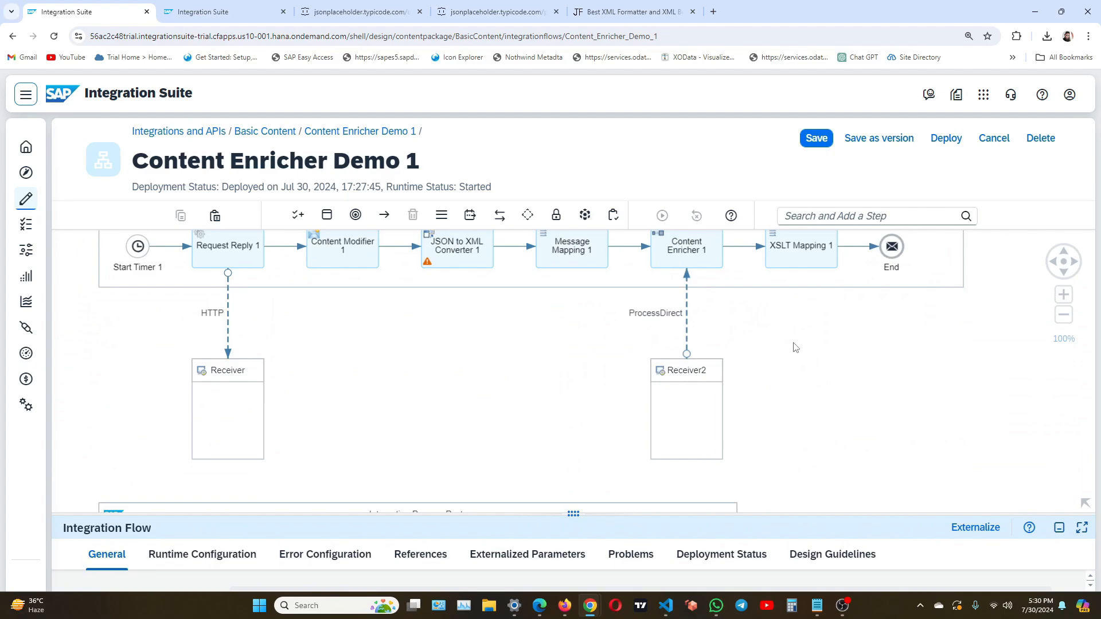
{"action": "left_click", "coordinate": [801, 245]}
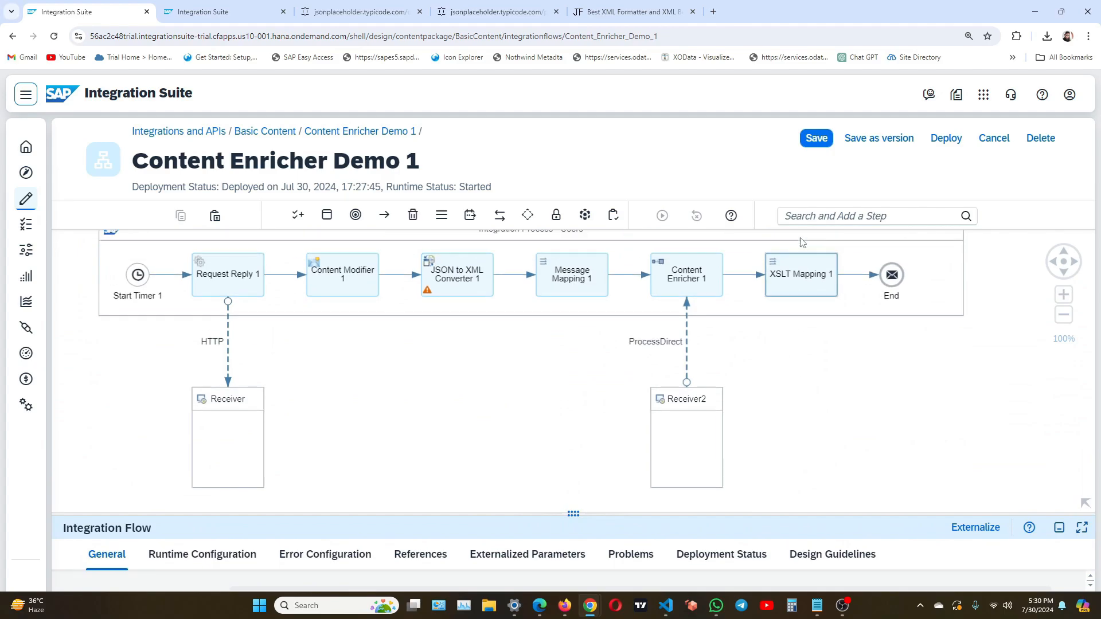
{"action": "left_click", "coordinate": [853, 321]}
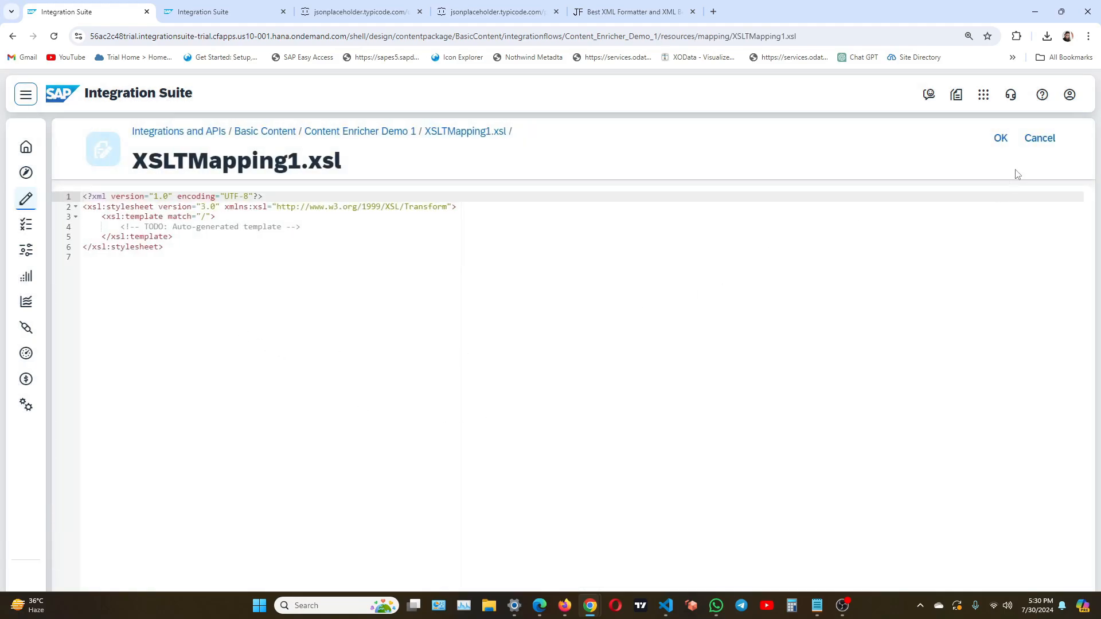
{"action": "left_click", "coordinate": [1040, 138]}
{"action": "left_click", "coordinate": [593, 365]}
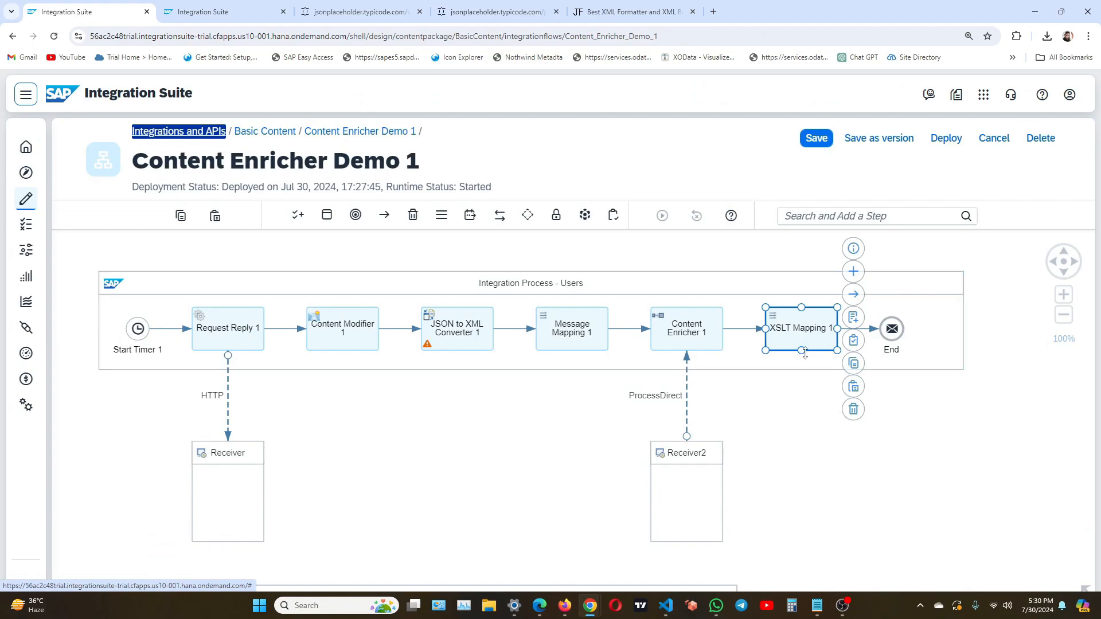
{"action": "scroll", "coordinate": [801, 473], "scroll_direction": "down", "scroll_amount": 3}
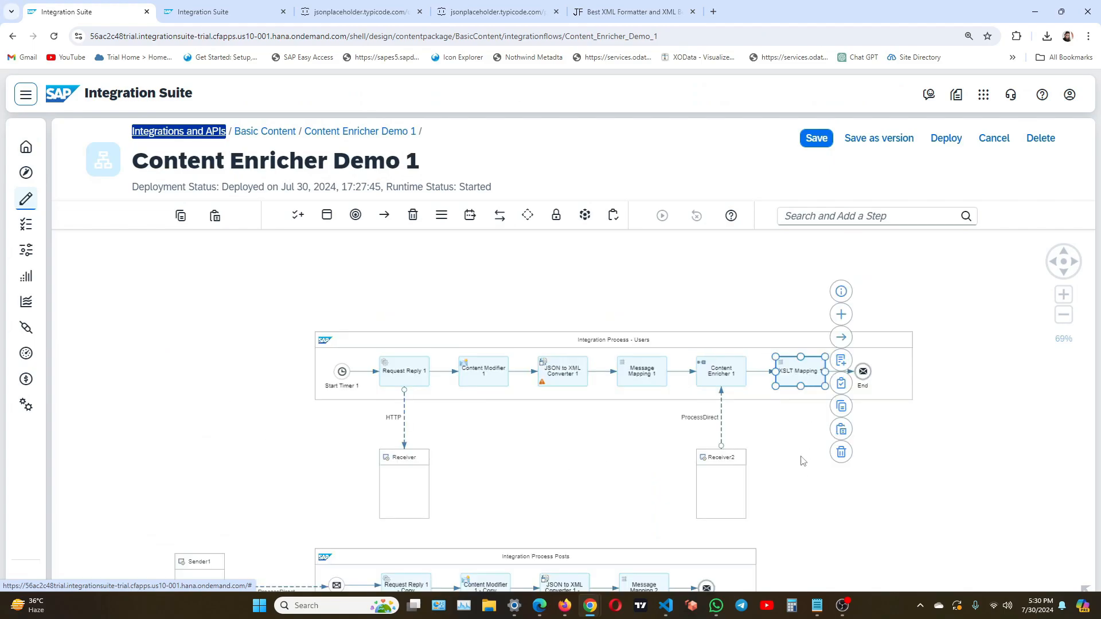
{"action": "scroll", "coordinate": [803, 459], "scroll_direction": "up", "scroll_amount": 3}
{"action": "scroll", "coordinate": [1009, 433], "scroll_direction": "down", "scroll_amount": 3}
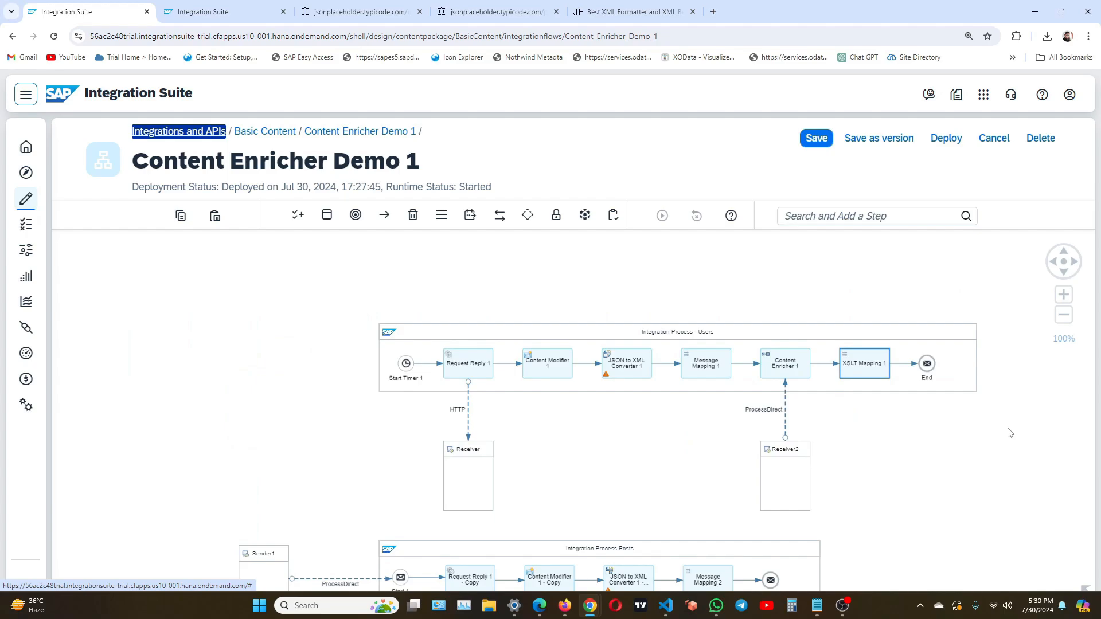
{"action": "scroll", "coordinate": [1010, 434], "scroll_direction": "up", "scroll_amount": 3}
{"action": "left_click", "coordinate": [862, 108]}
Step: Assign /mapping/count_posts.xsl as the processing resource of XSLT Mapping 1
{"action": "key", "text": "ctrl+minus"}
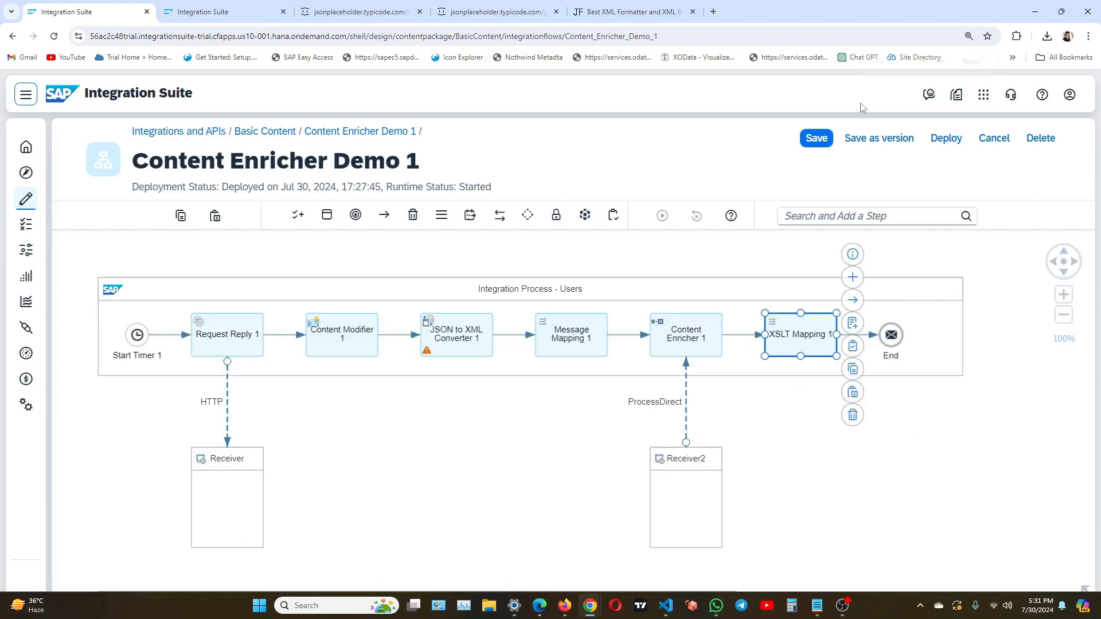
{"action": "left_click", "coordinate": [773, 424]}
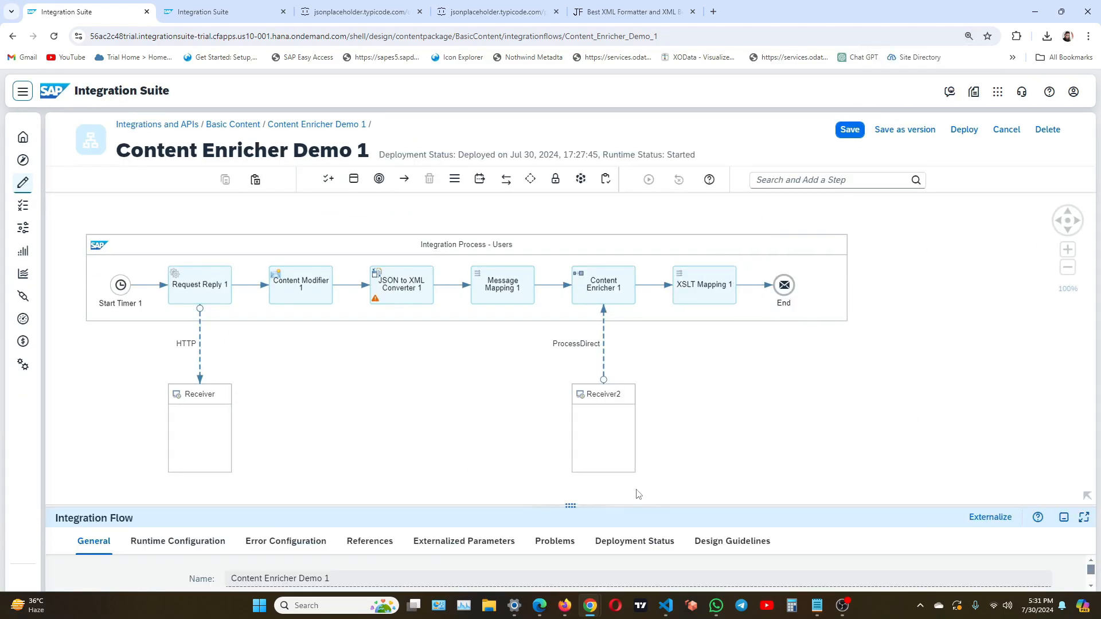
{"action": "left_click_drag", "start_coordinate": [567, 505], "coordinate": [591, 262]}
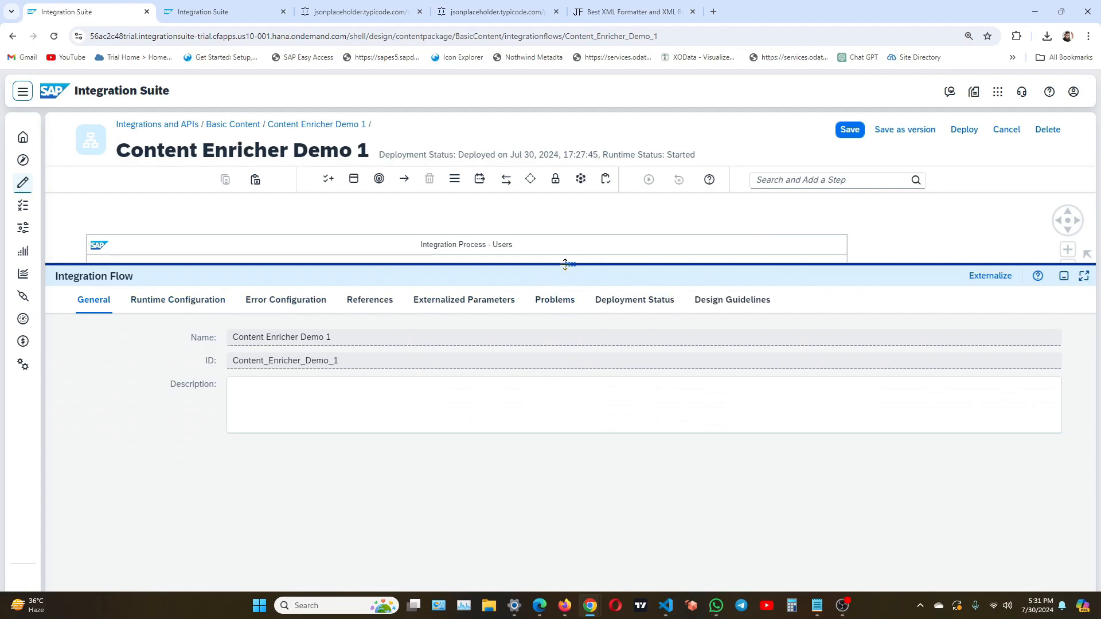
{"action": "left_click", "coordinate": [570, 264]}
{"action": "left_click", "coordinate": [689, 285]}
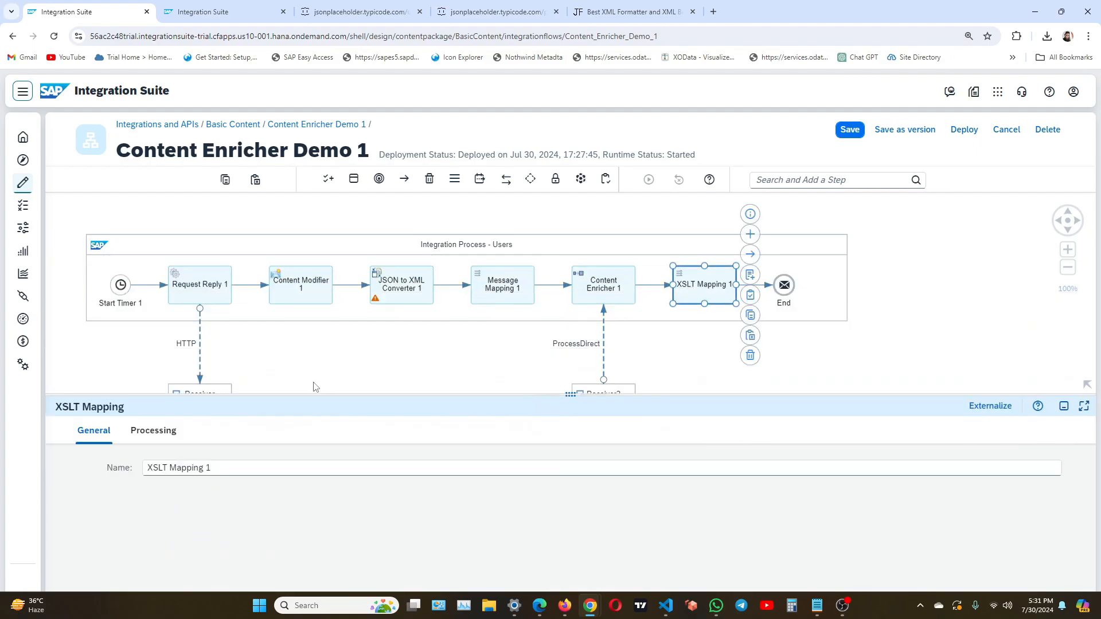
{"action": "left_click", "coordinate": [149, 432]}
{"action": "left_click", "coordinate": [455, 492]}
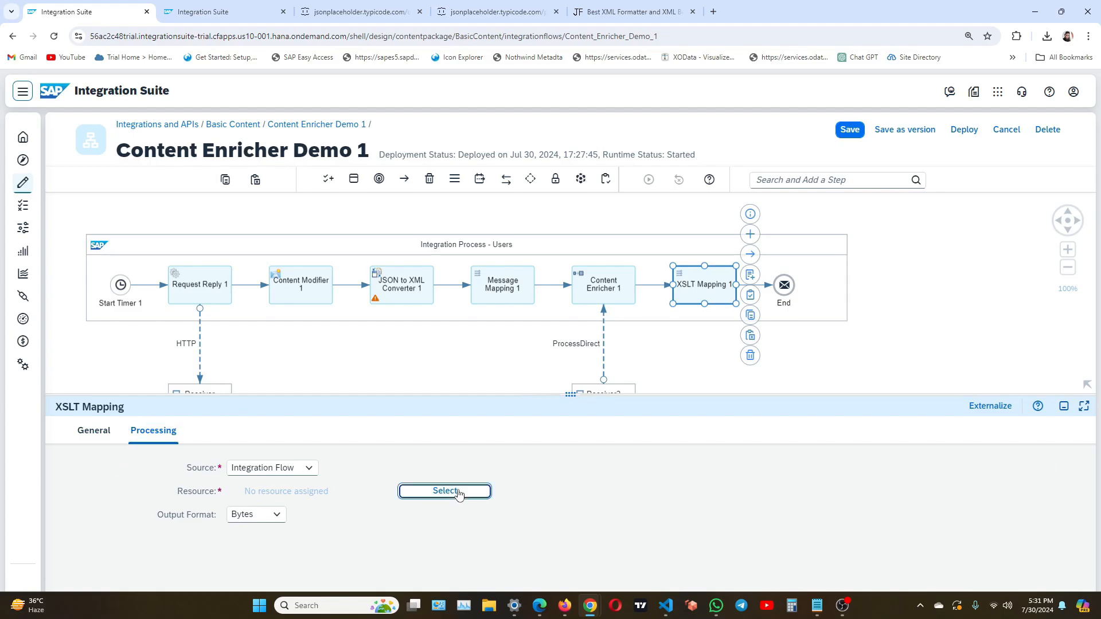
{"action": "left_click", "coordinate": [392, 161]}
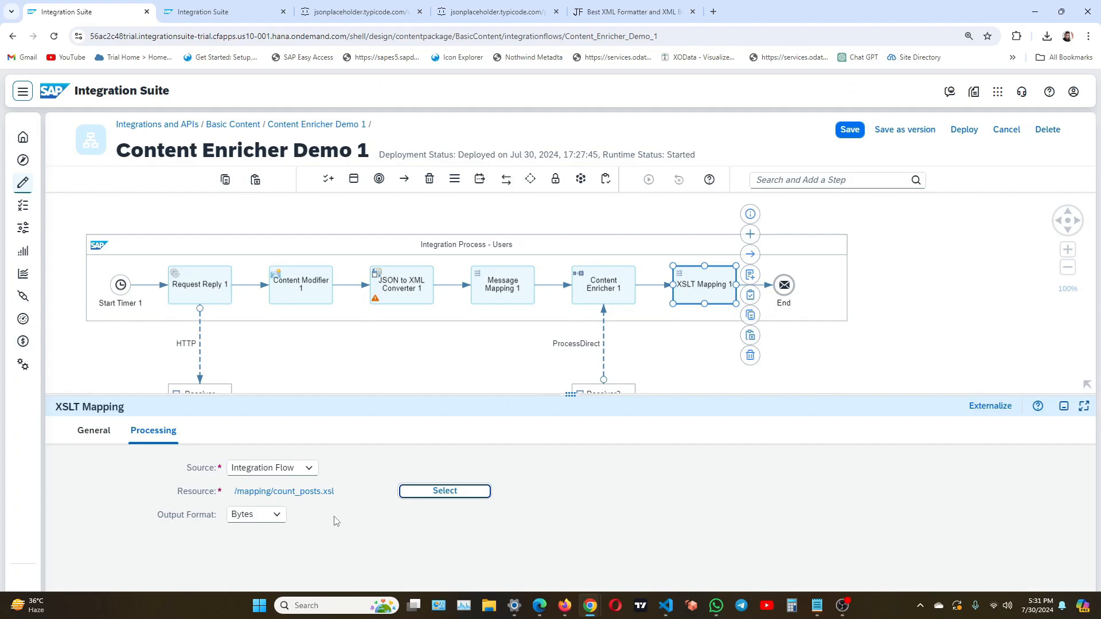
Step: Save and deploy the Content Enricher Demo 1 integration flow to the Cloud Integration runtime profile
{"action": "left_click", "coordinate": [740, 317]}
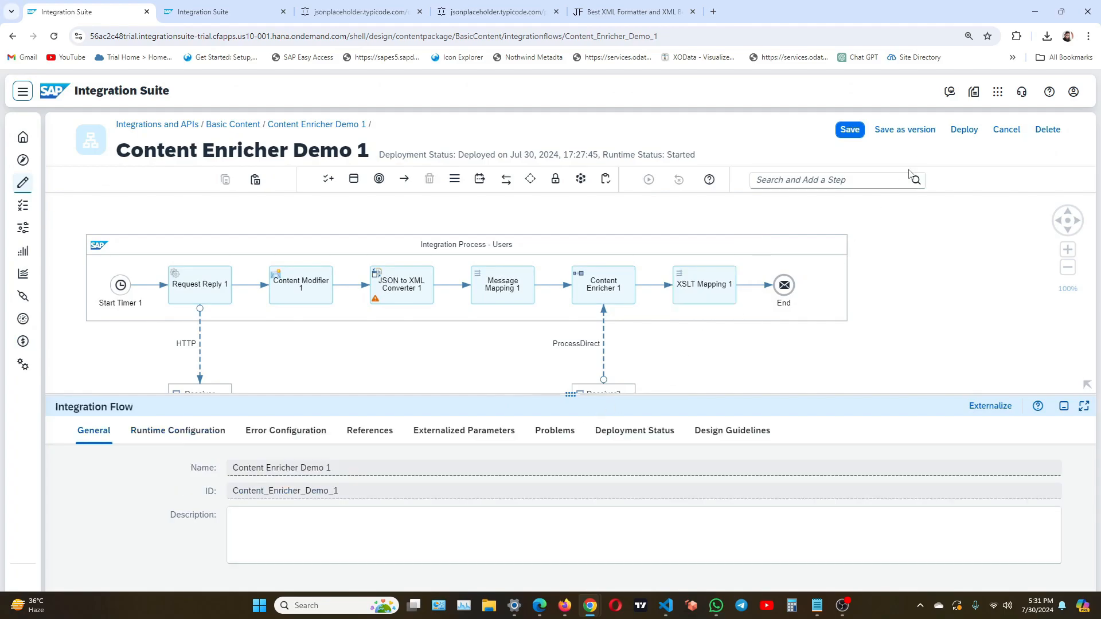
{"action": "left_click", "coordinate": [964, 131]}
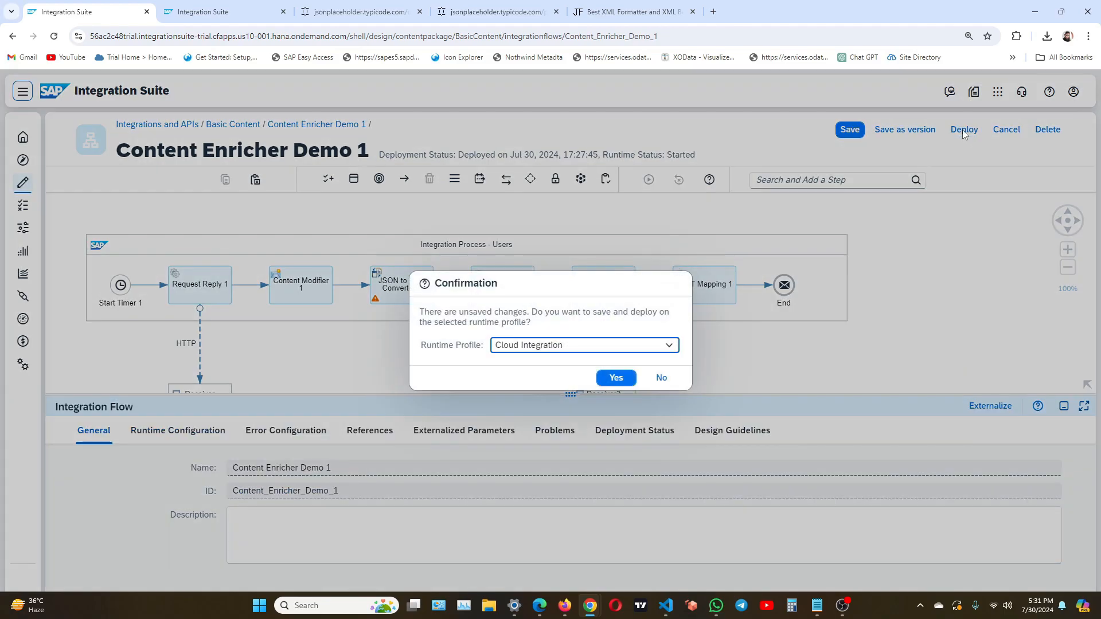
{"action": "left_click", "coordinate": [624, 380]}
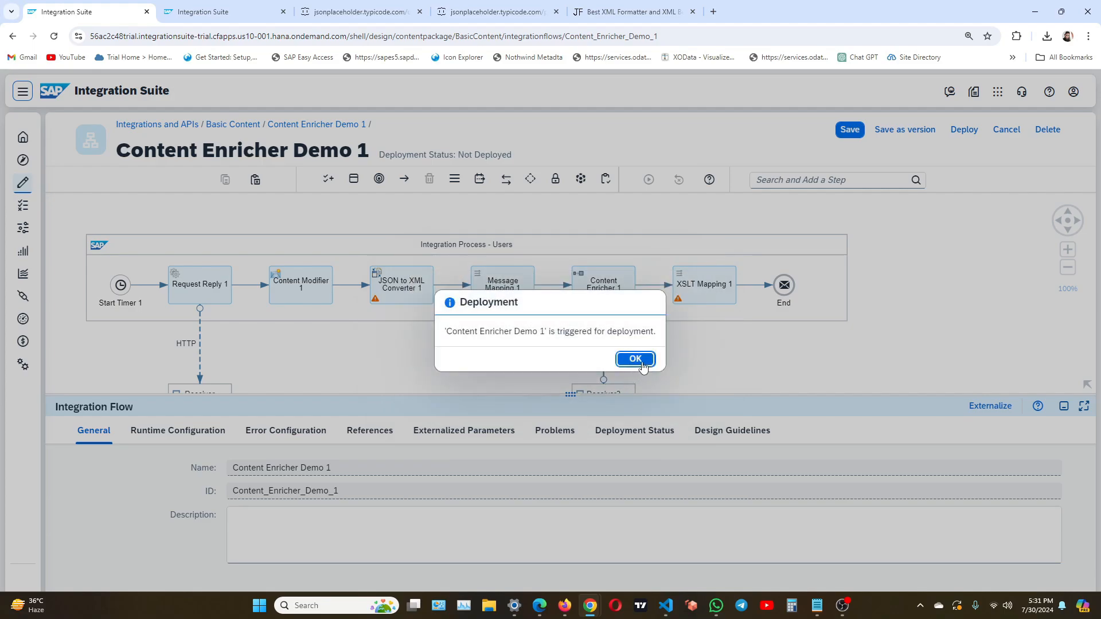
{"action": "left_click", "coordinate": [635, 359]}
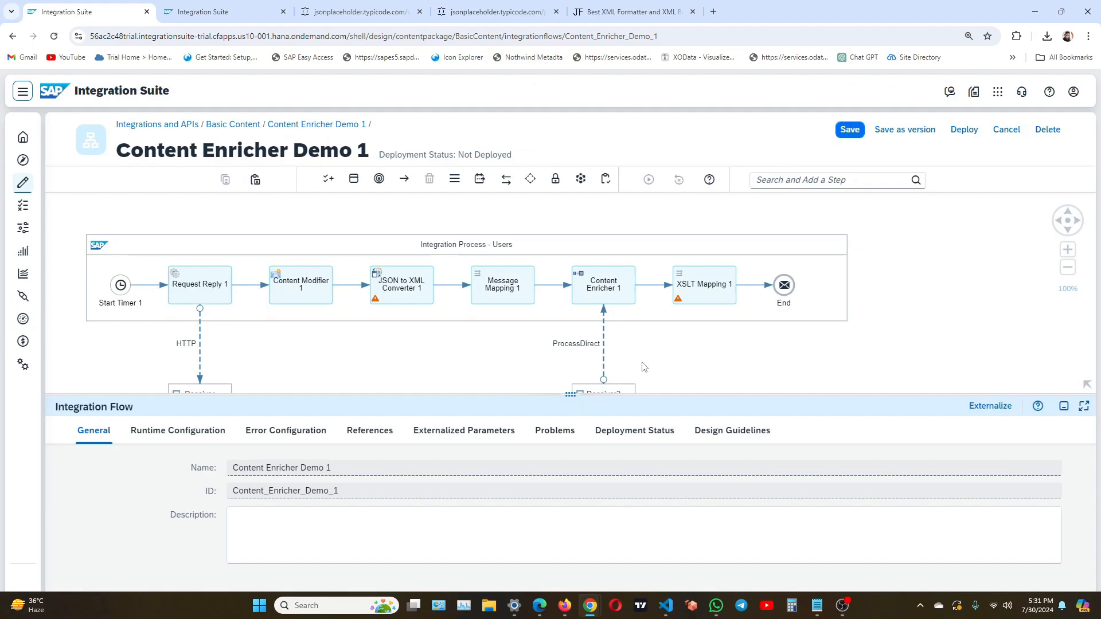
Step: Check the properties and log details of the newest Content Enricher Demo 1 message in message monitoring
{"action": "left_click", "coordinate": [220, 12]}
{"action": "left_click", "coordinate": [290, 125]}
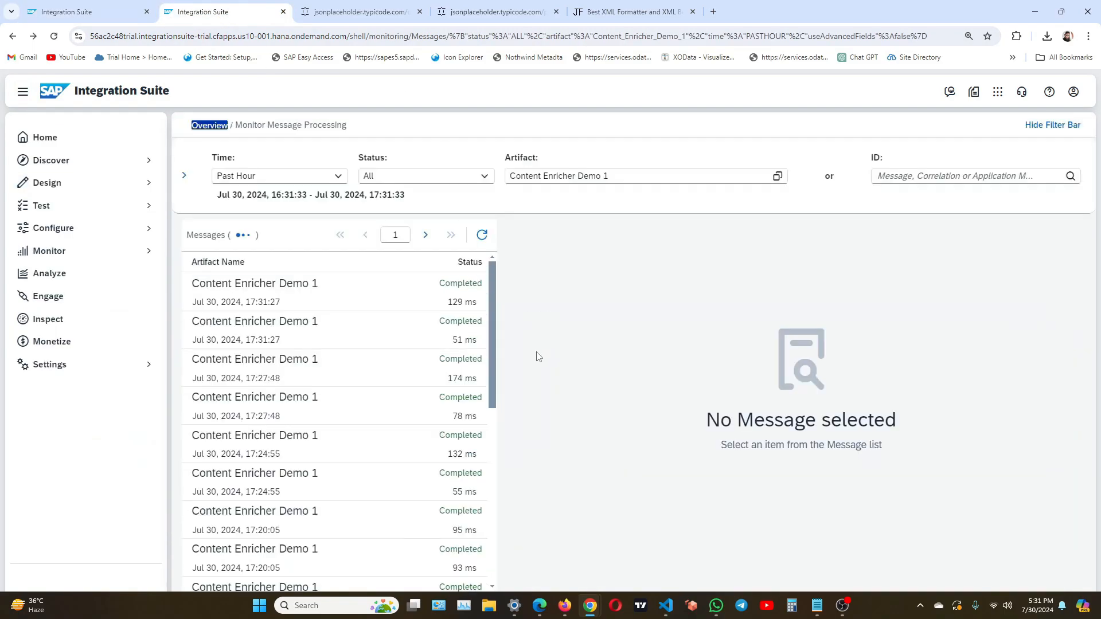
{"action": "left_click", "coordinate": [438, 303]}
{"action": "scroll", "coordinate": [604, 359], "scroll_direction": "down", "scroll_amount": 3}
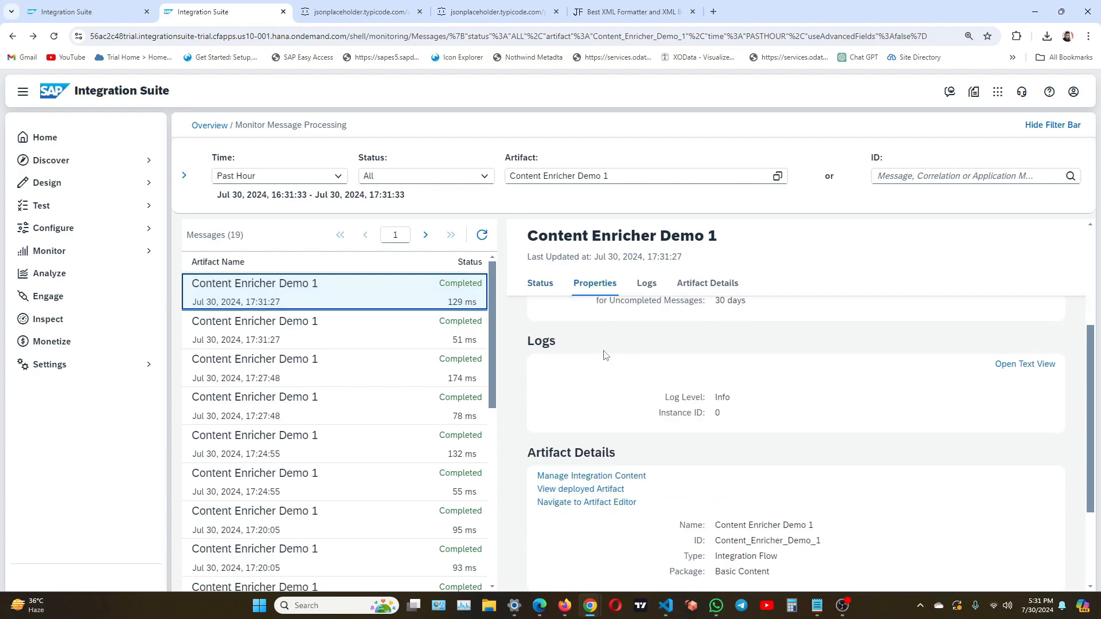
{"action": "scroll", "coordinate": [602, 357], "scroll_direction": "up", "scroll_amount": 3}
{"action": "scroll", "coordinate": [688, 409], "scroll_direction": "down", "scroll_amount": 3}
Step: Set the log level of the deployed Content Enricher Demo 1 artifact to Trace
{"action": "key", "text": "alt+Left"}
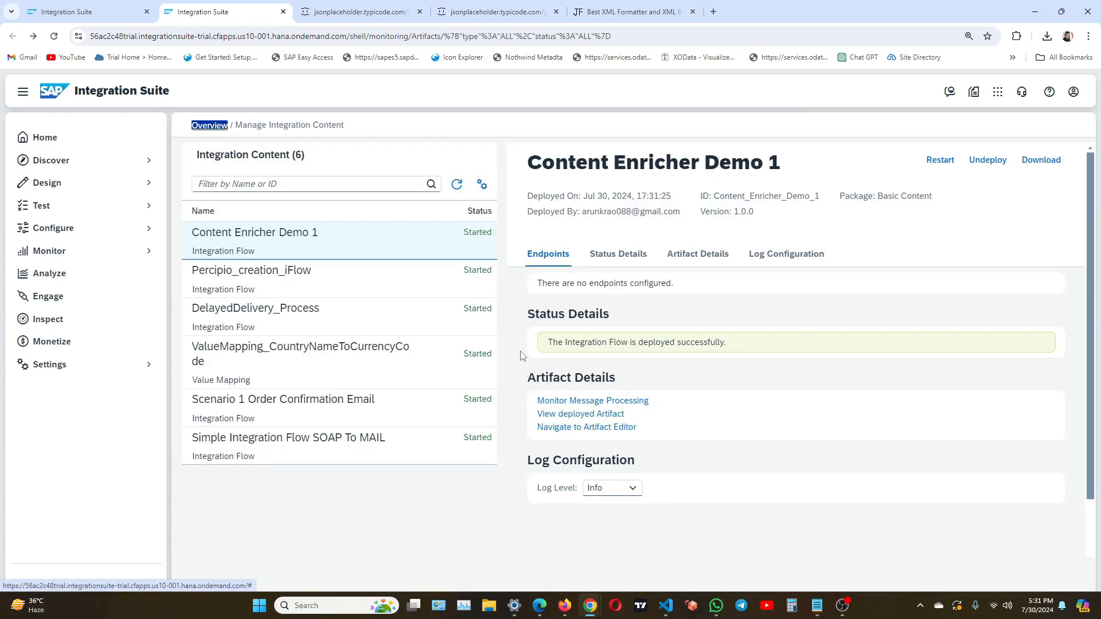
{"action": "left_click", "coordinate": [607, 488]}
{"action": "left_click", "coordinate": [627, 465]}
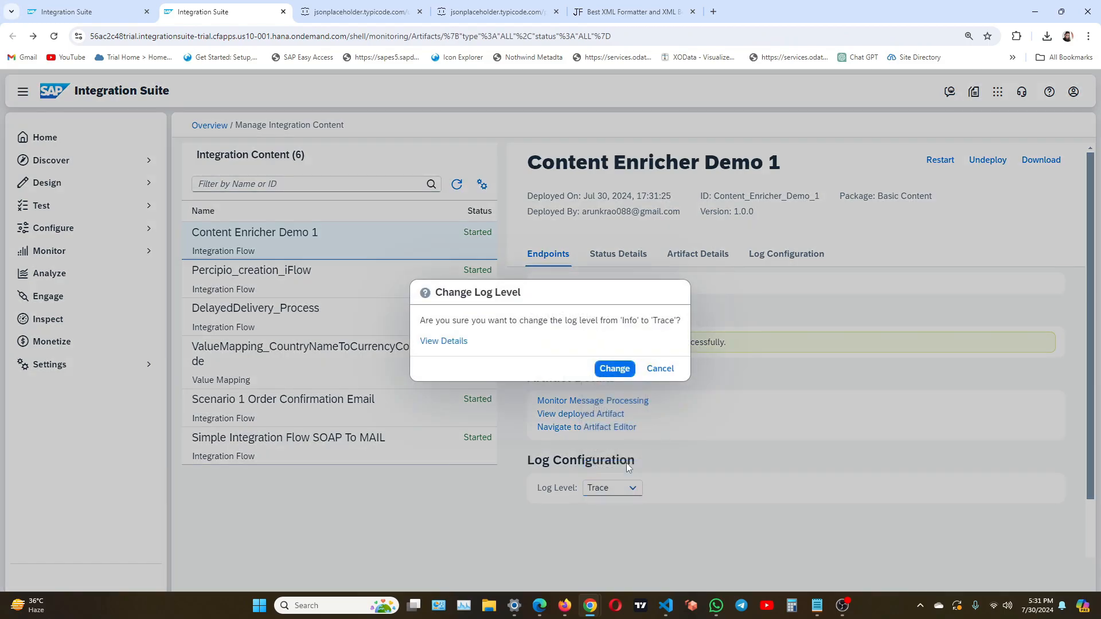
{"action": "left_click", "coordinate": [614, 368]}
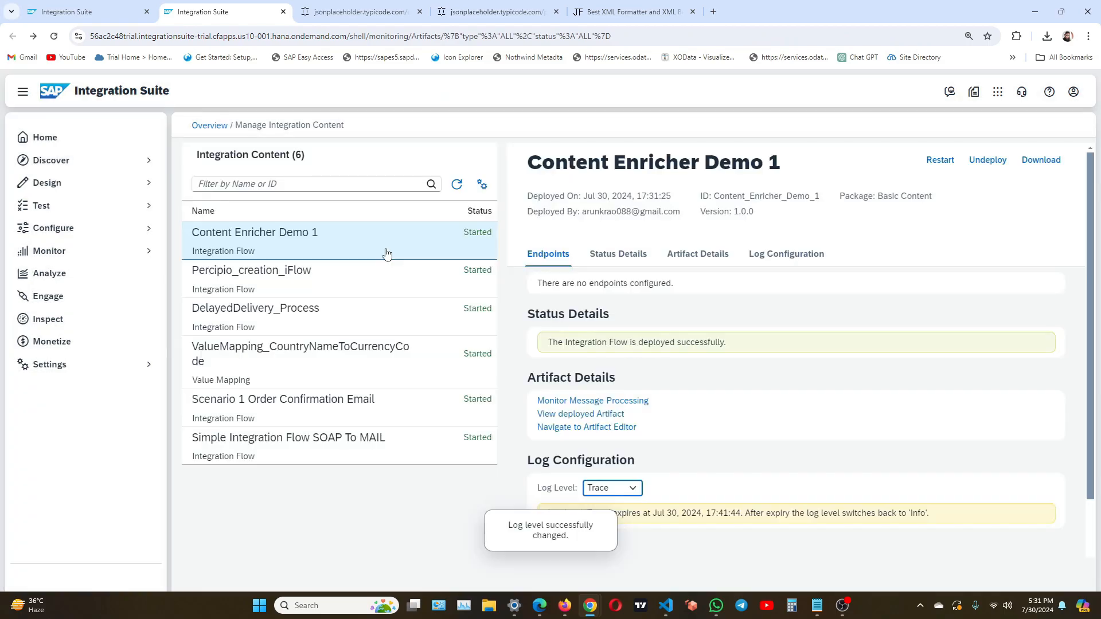
Step: Redeploy Content Enricher Demo 1 from the integration flow editor so that it runs with tracing
{"action": "left_click", "coordinate": [79, 21]}
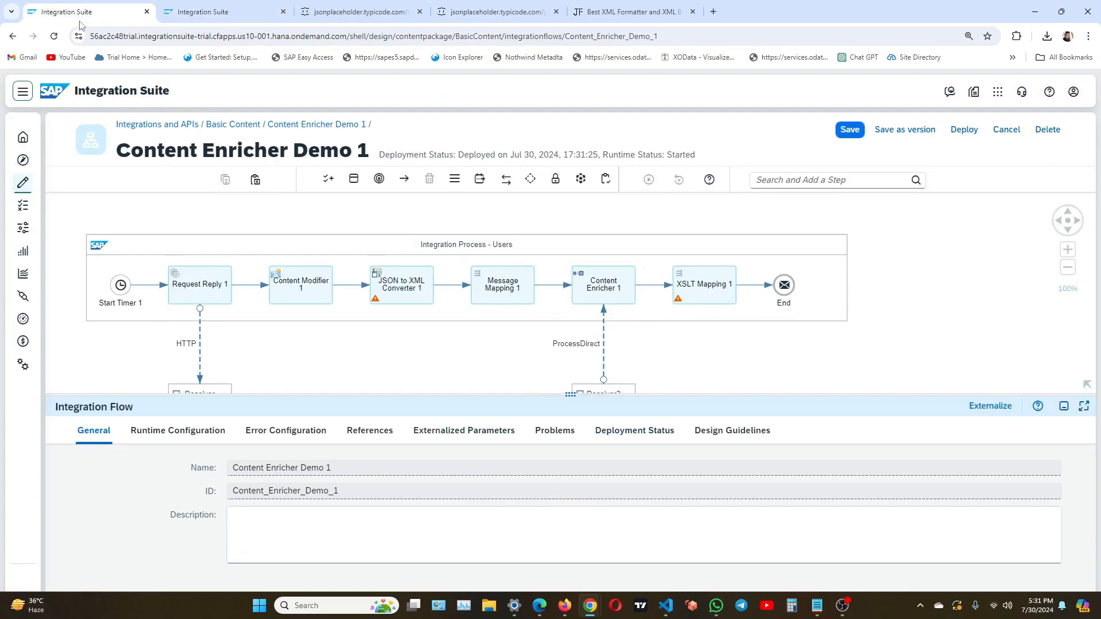
{"action": "left_click", "coordinate": [964, 131]}
{"action": "left_click", "coordinate": [611, 382]}
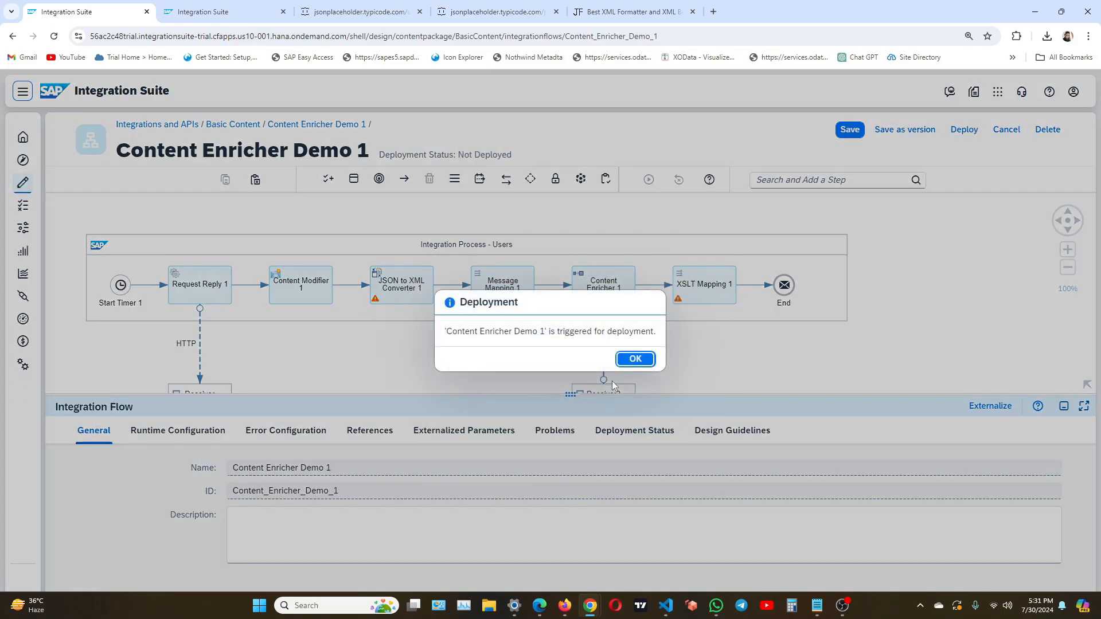
{"action": "left_click", "coordinate": [631, 359]}
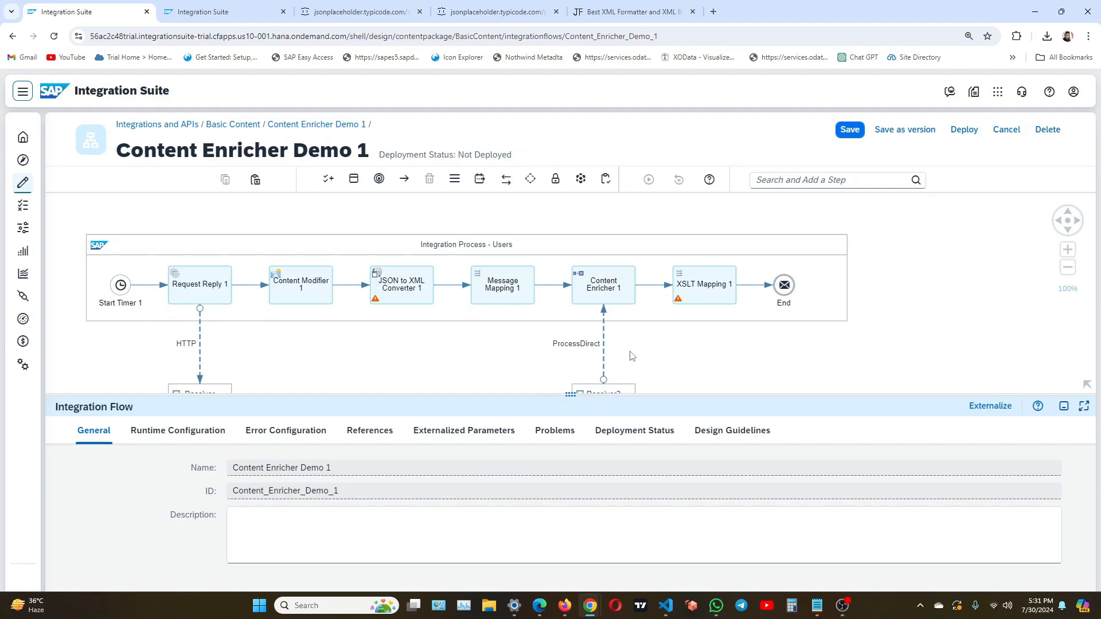
Step: Open the trace of the newest Content Enricher Demo 1 message from its logs in message monitoring
{"action": "left_click", "coordinate": [233, 6]}
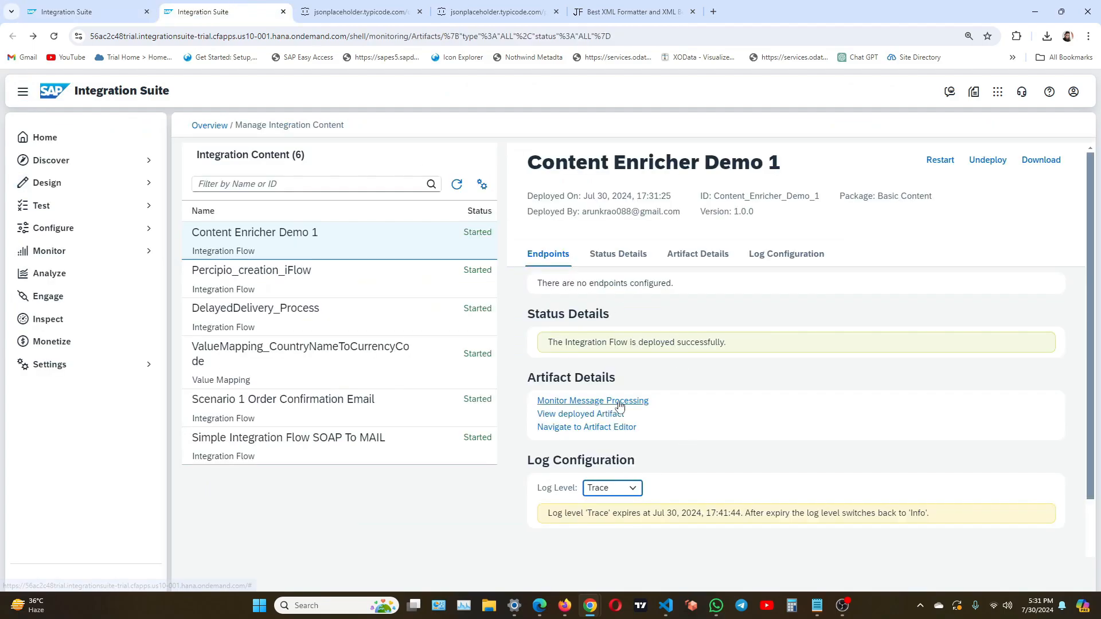
{"action": "left_click", "coordinate": [593, 400]}
{"action": "left_click", "coordinate": [416, 294]}
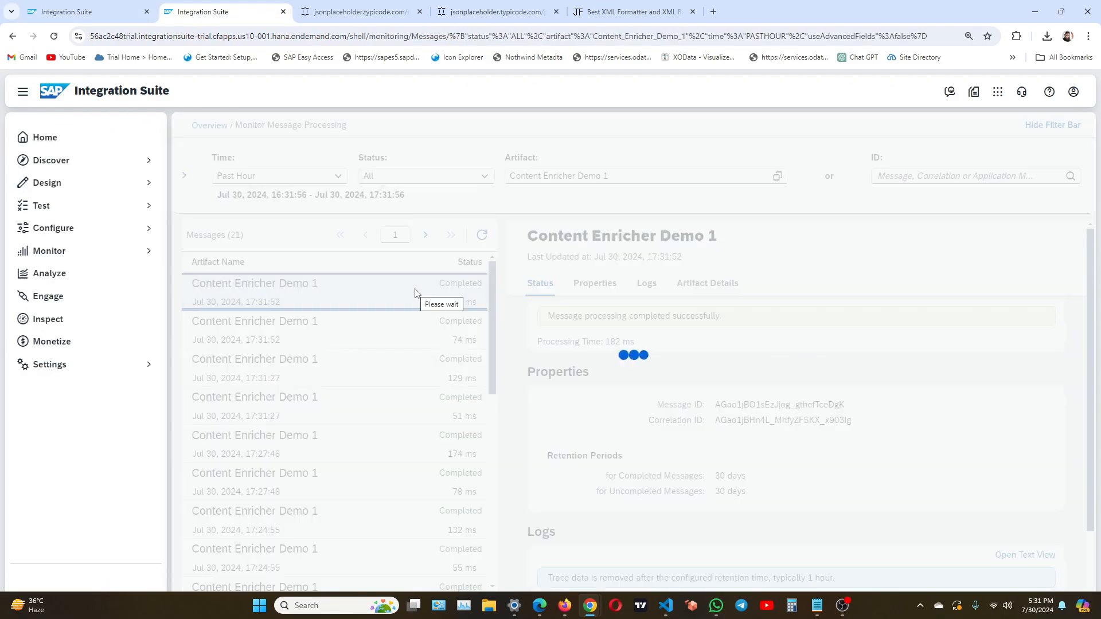
{"action": "scroll", "coordinate": [745, 360], "scroll_direction": "down", "scroll_amount": 1}
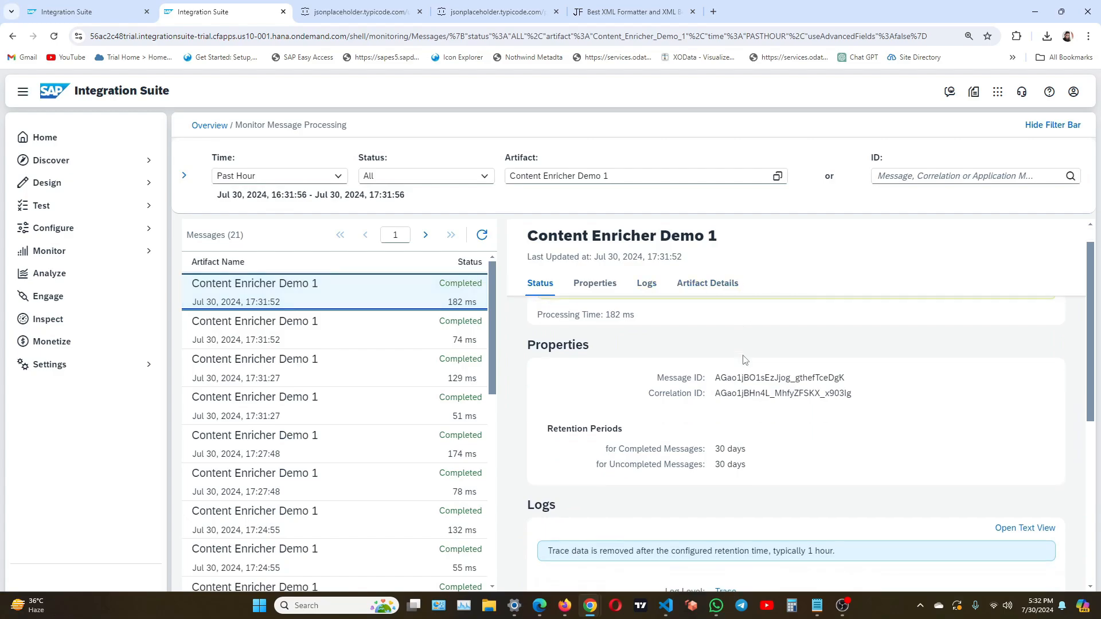
{"action": "scroll", "coordinate": [746, 360], "scroll_direction": "up", "scroll_amount": 1}
{"action": "left_click", "coordinate": [647, 283]}
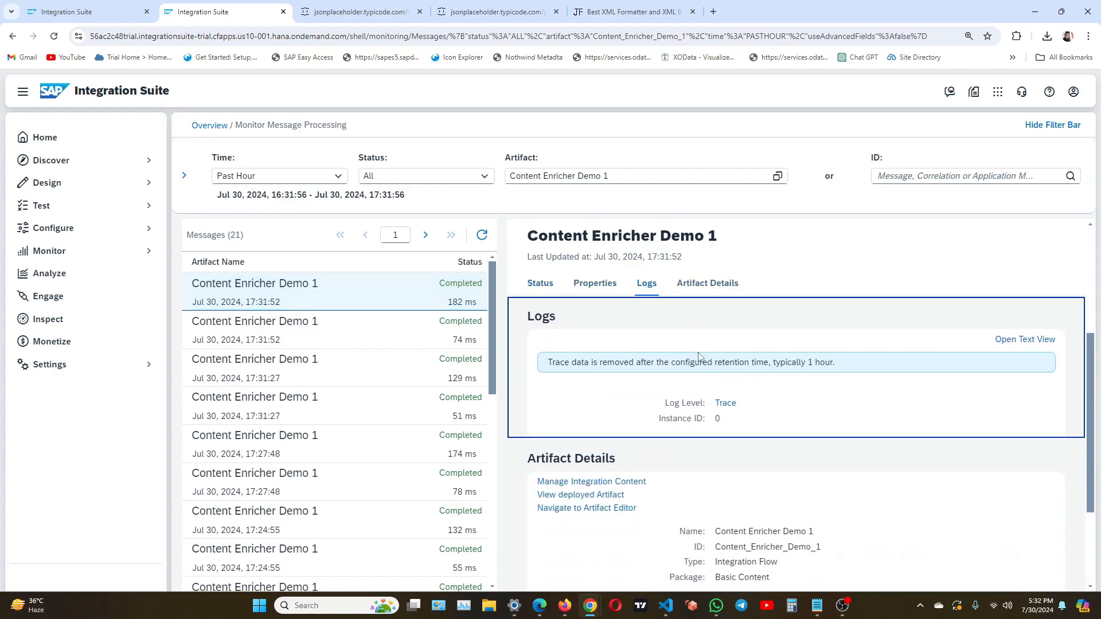
{"action": "left_click", "coordinate": [727, 402]}
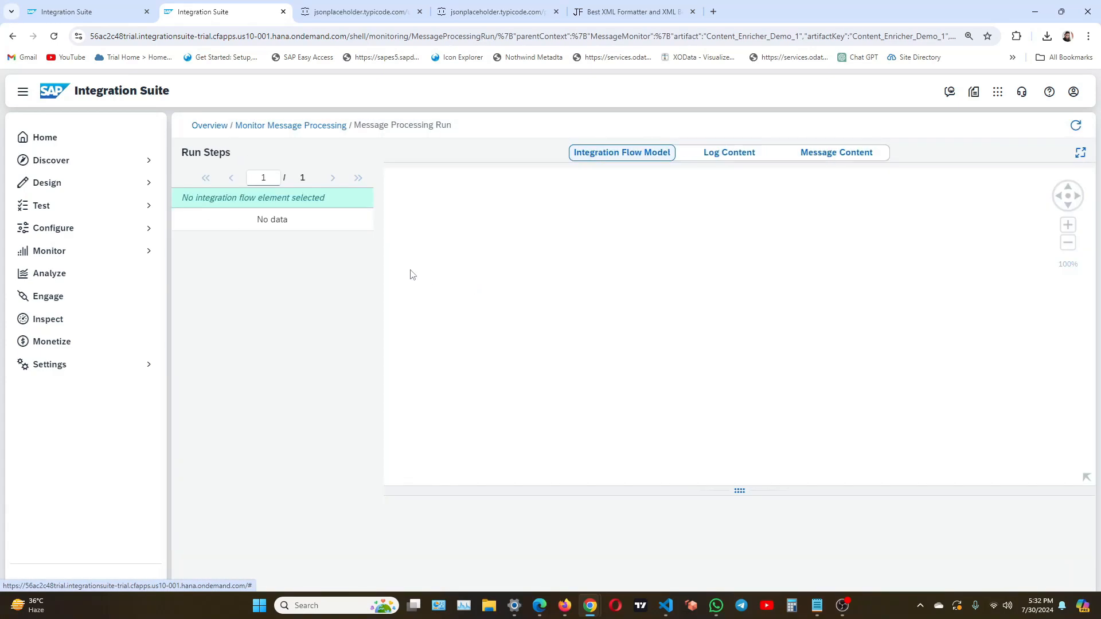
Step: Copy the full XML payload of the End run step from its message content
{"action": "left_click", "coordinate": [297, 248]}
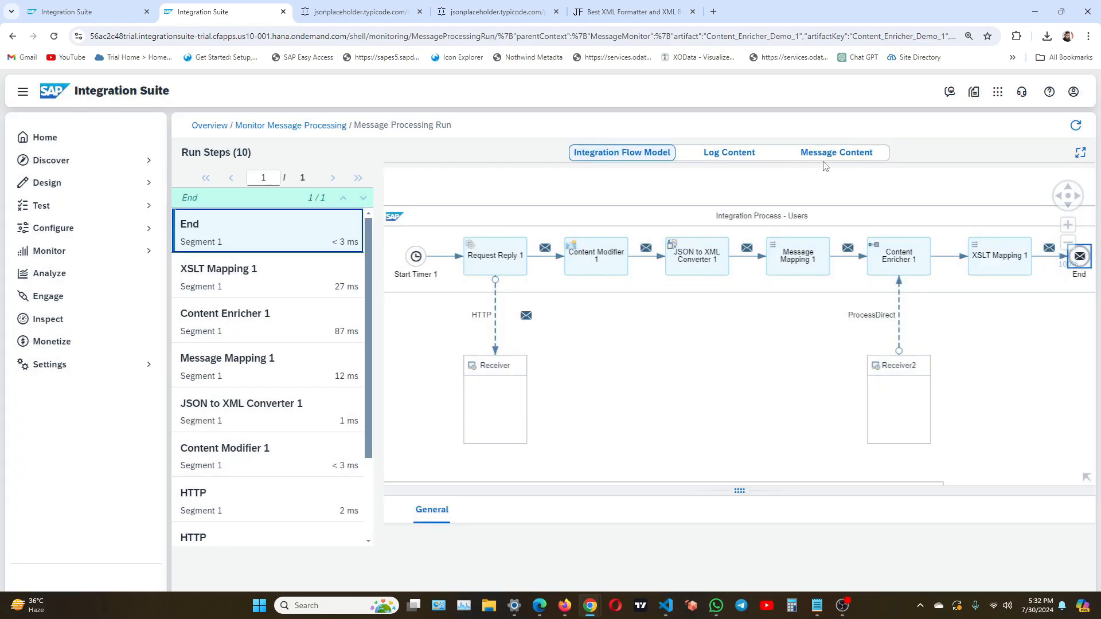
{"action": "left_click", "coordinate": [837, 153]}
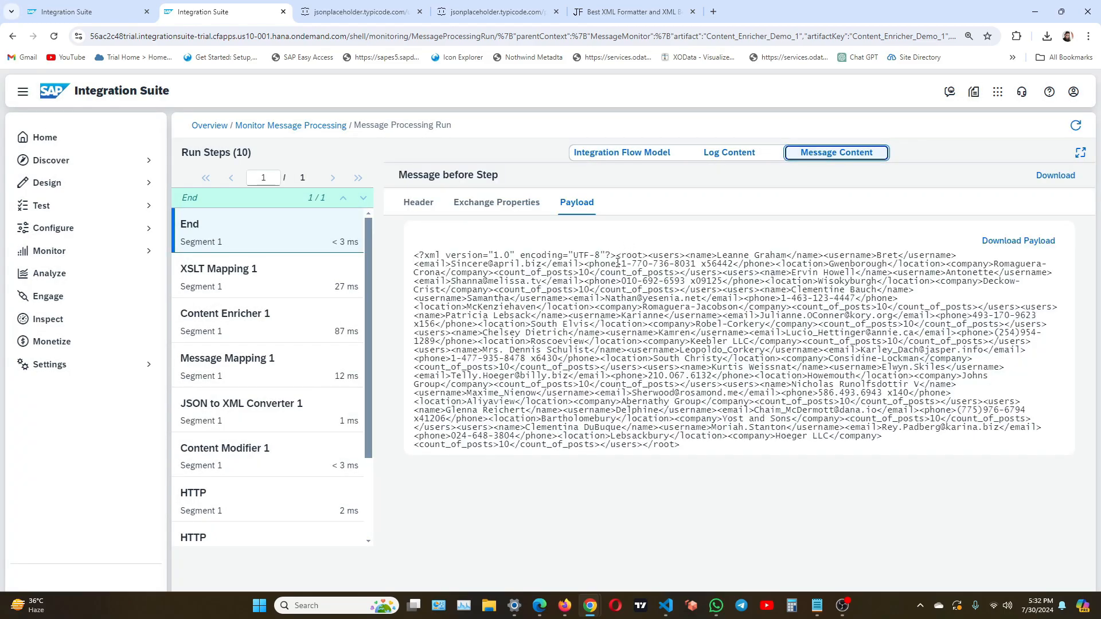
{"action": "left_click_drag", "start_coordinate": [416, 256], "coordinate": [699, 447]}
{"action": "key", "text": "ctrl+c"}
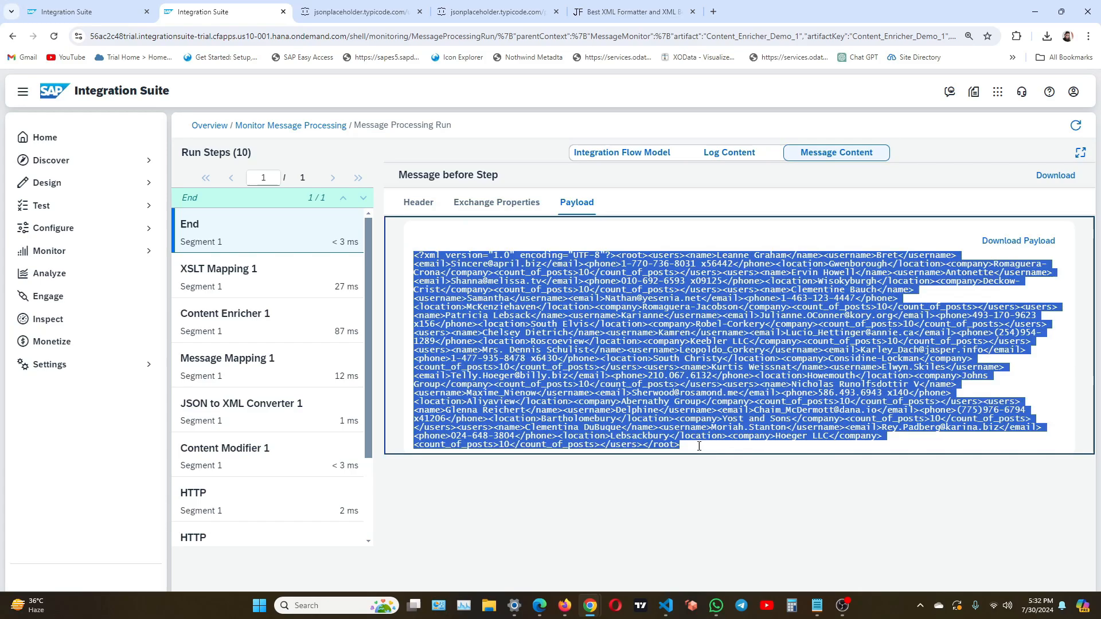
{"action": "right_click", "coordinate": [656, 389]}
{"action": "left_click", "coordinate": [680, 397]}
Step: Replace the old input in the jsonformatter.org XML formatter with the copied End payload and view the formatted XML full screen
{"action": "left_click", "coordinate": [631, 12]}
{"action": "left_click", "coordinate": [198, 211]}
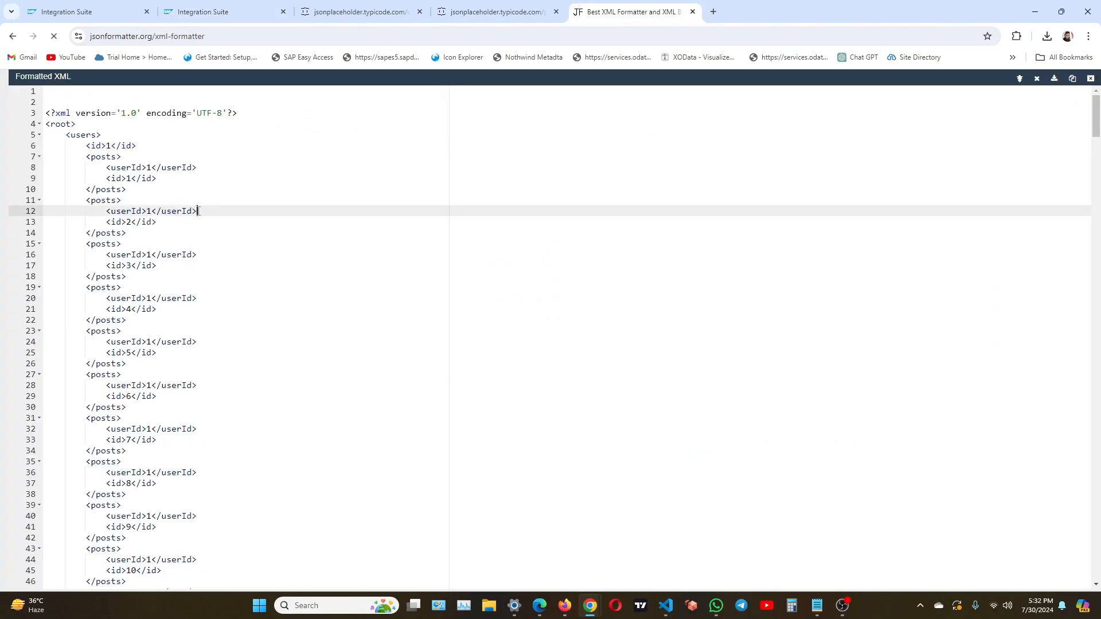
{"action": "left_click", "coordinate": [1072, 80]}
{"action": "left_click", "coordinate": [268, 236]}
{"action": "key", "text": "ctrl+a"}
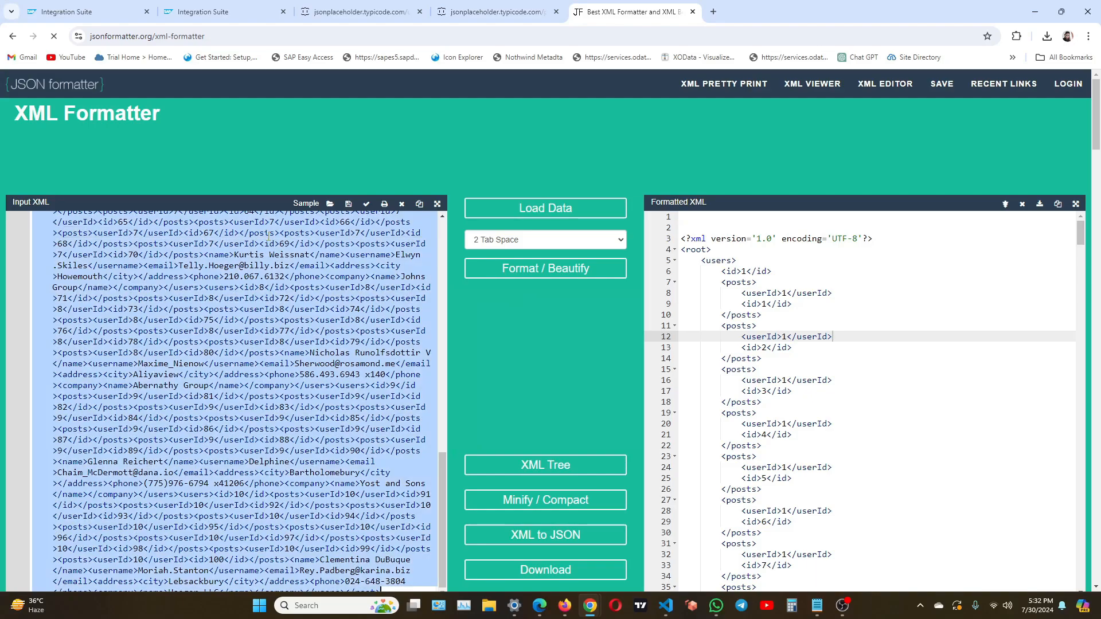
{"action": "key", "text": "ctrl+v"}
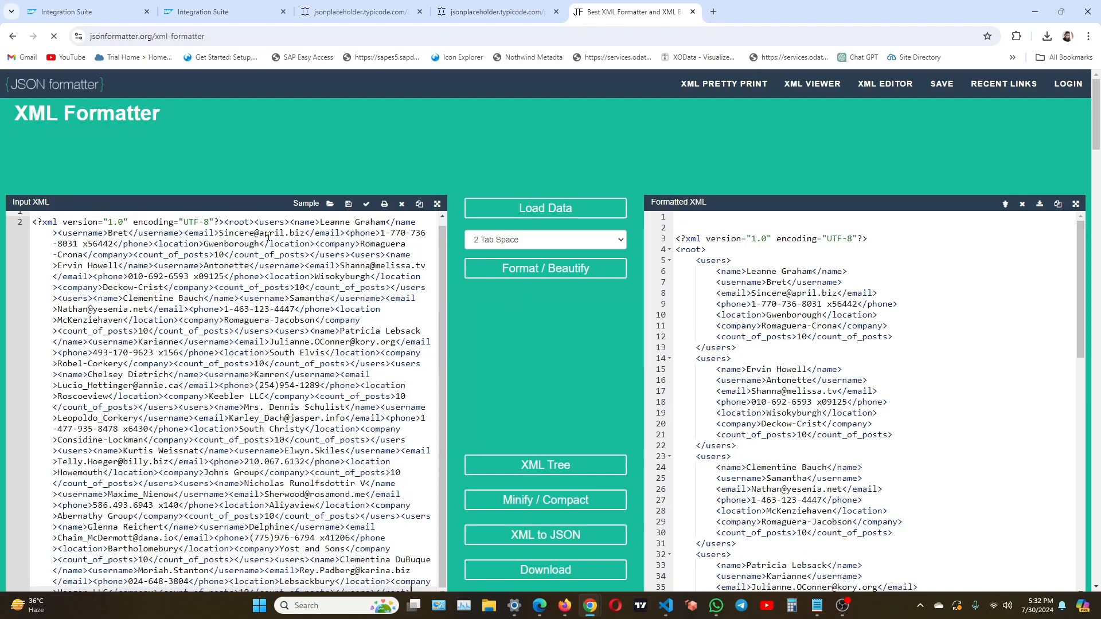
{"action": "left_click", "coordinate": [1075, 204]}
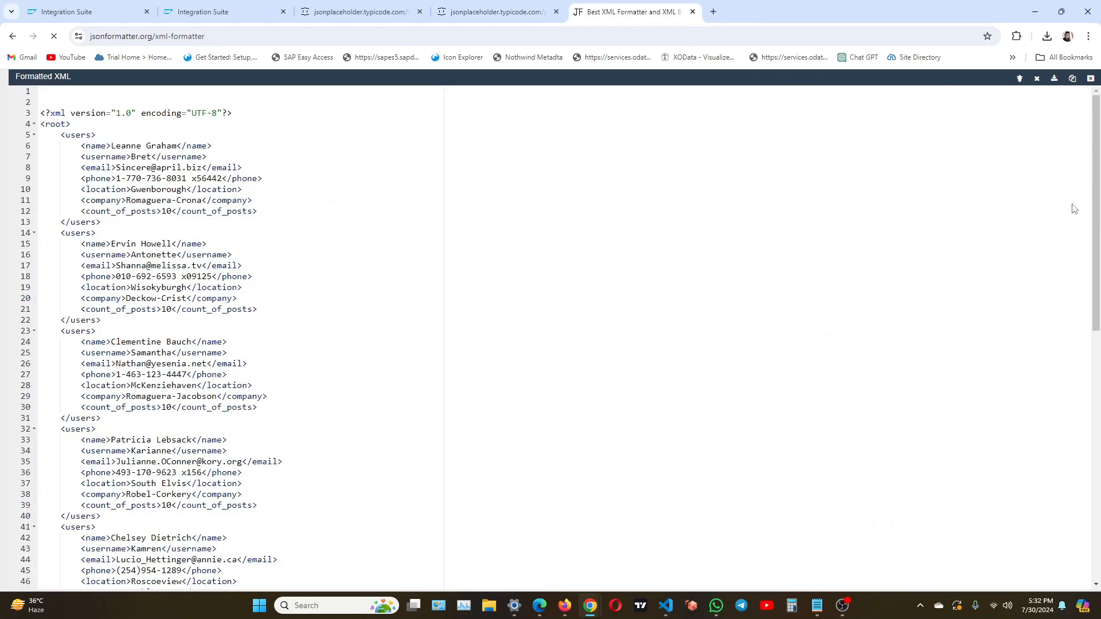
{"action": "left_click_drag", "start_coordinate": [81, 145], "coordinate": [249, 167]}
{"action": "left_click", "coordinate": [304, 253]}
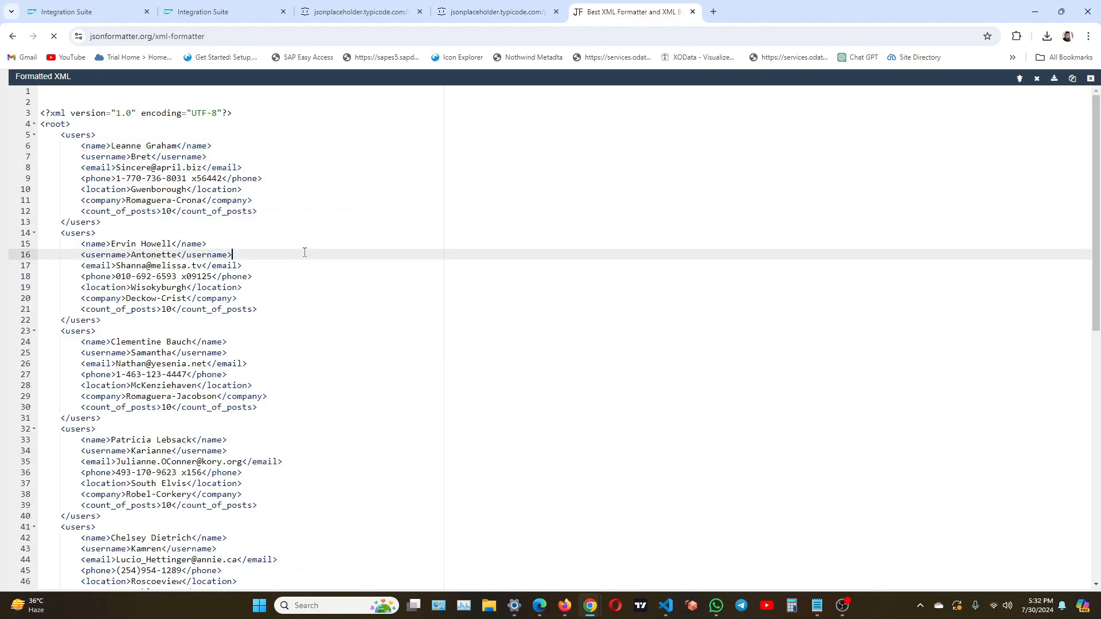
Step: Open the count_posts XSLT mapping from the local references of Content Enricher Demo 1 in Integration Suite
{"action": "left_click", "coordinate": [138, 12]}
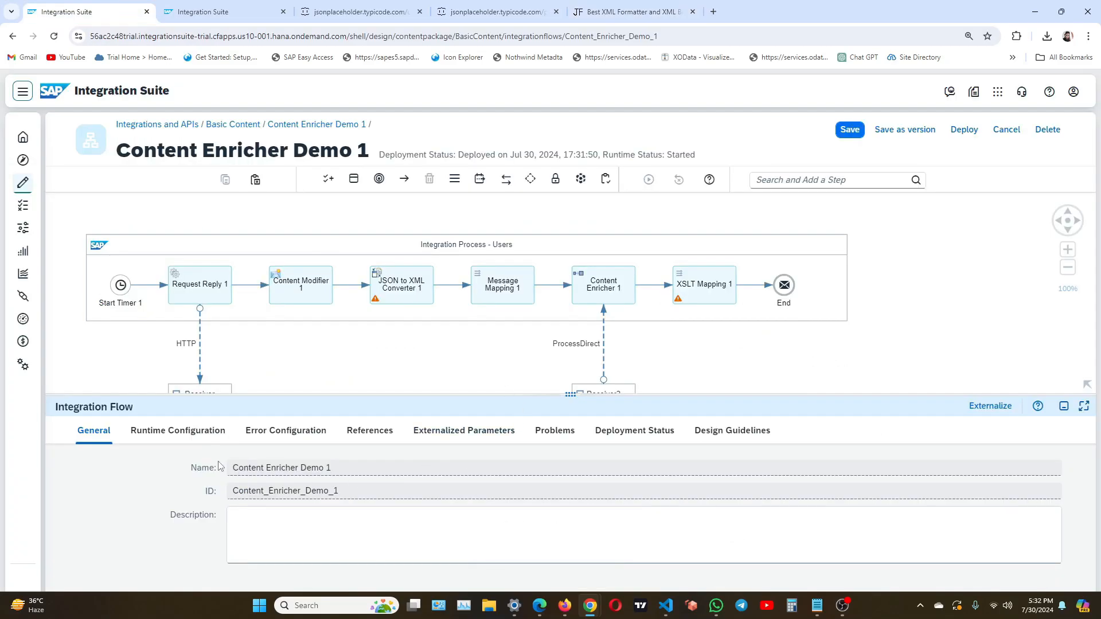
{"action": "left_click", "coordinate": [370, 437]}
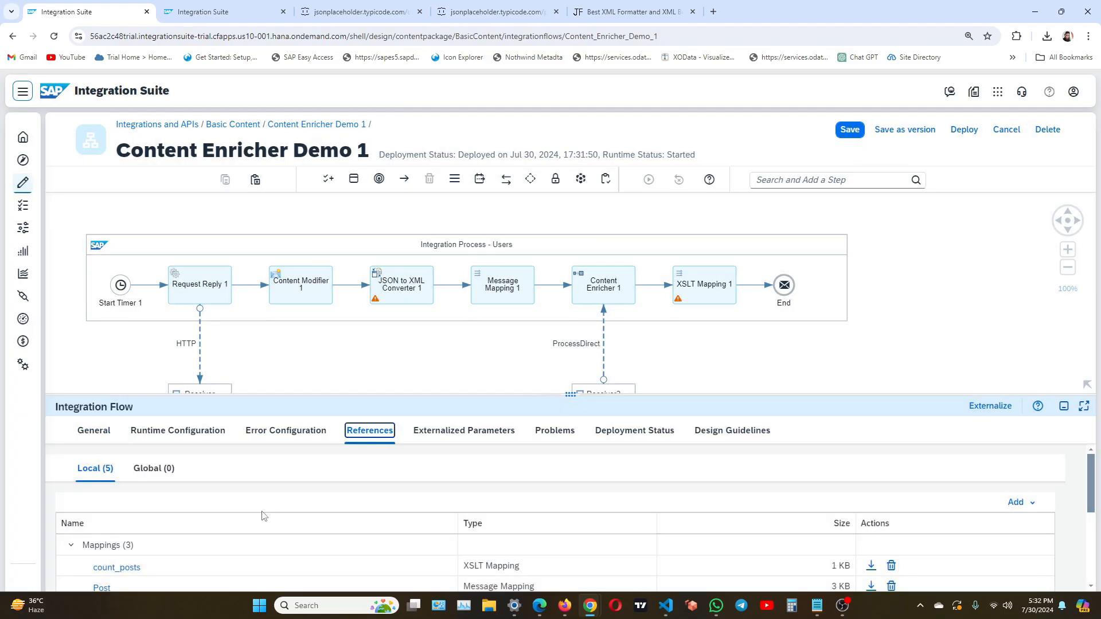
{"action": "left_click", "coordinate": [117, 567]}
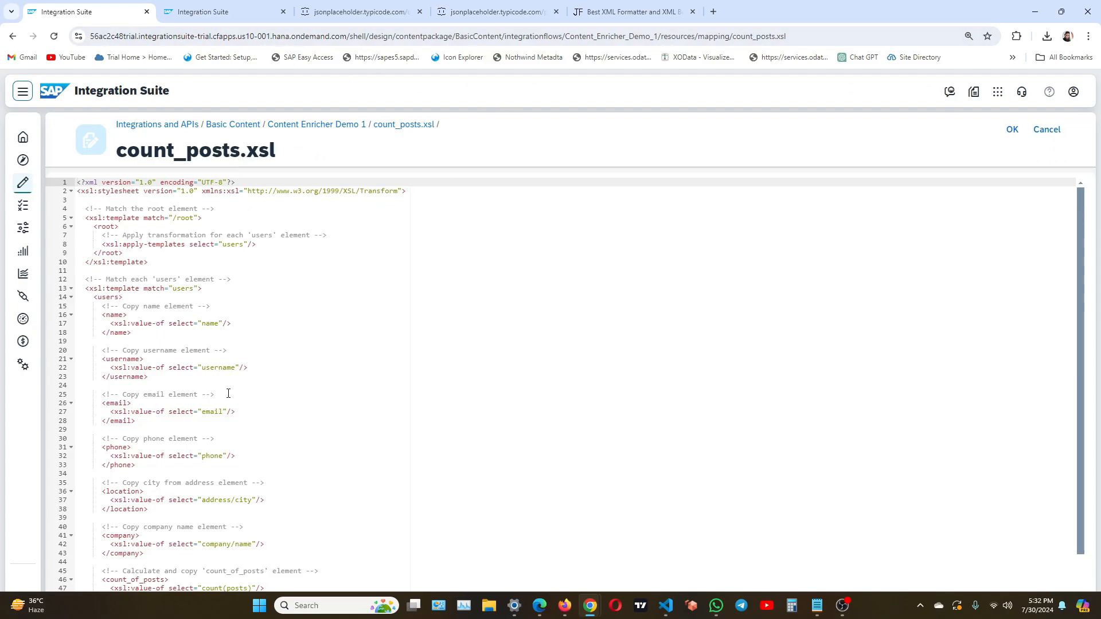
Step: Return to the XML formatter and check the count_of_posts element of each user in the formatted payload
{"action": "left_click", "coordinate": [628, 12]}
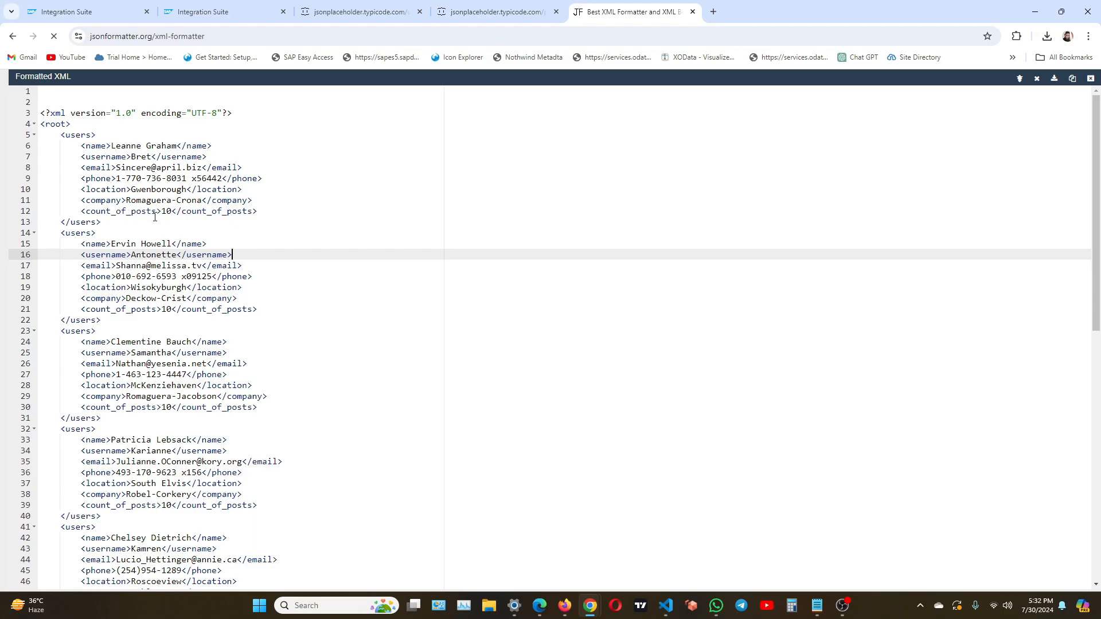
{"action": "scroll", "coordinate": [165, 258], "scroll_direction": "down", "scroll_amount": 10}
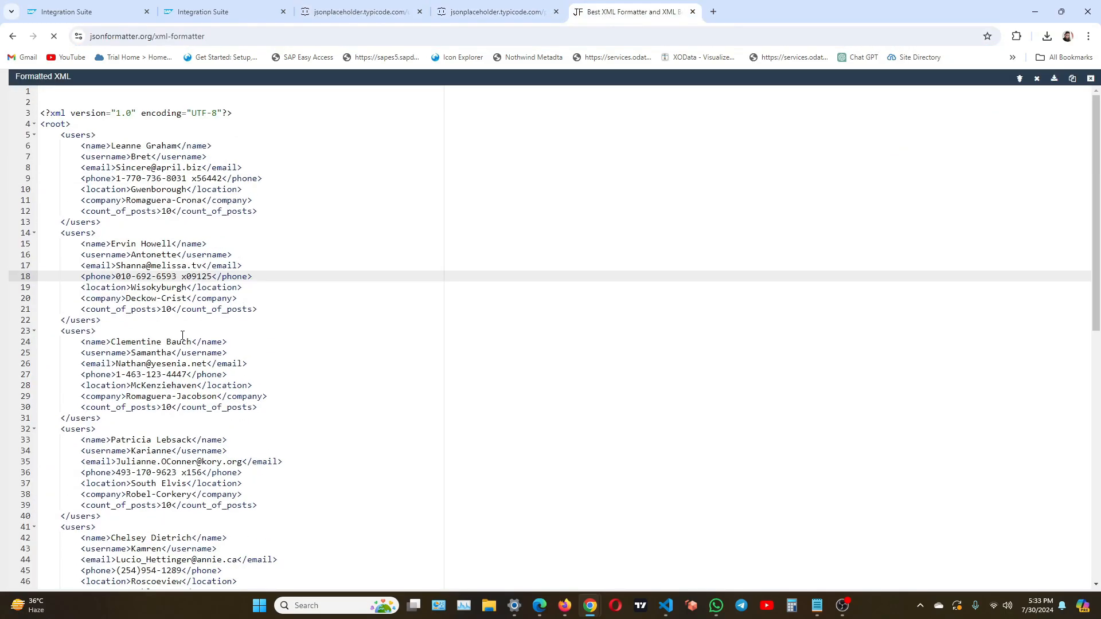
{"action": "scroll", "coordinate": [97, 199], "scroll_direction": "down", "scroll_amount": 4}
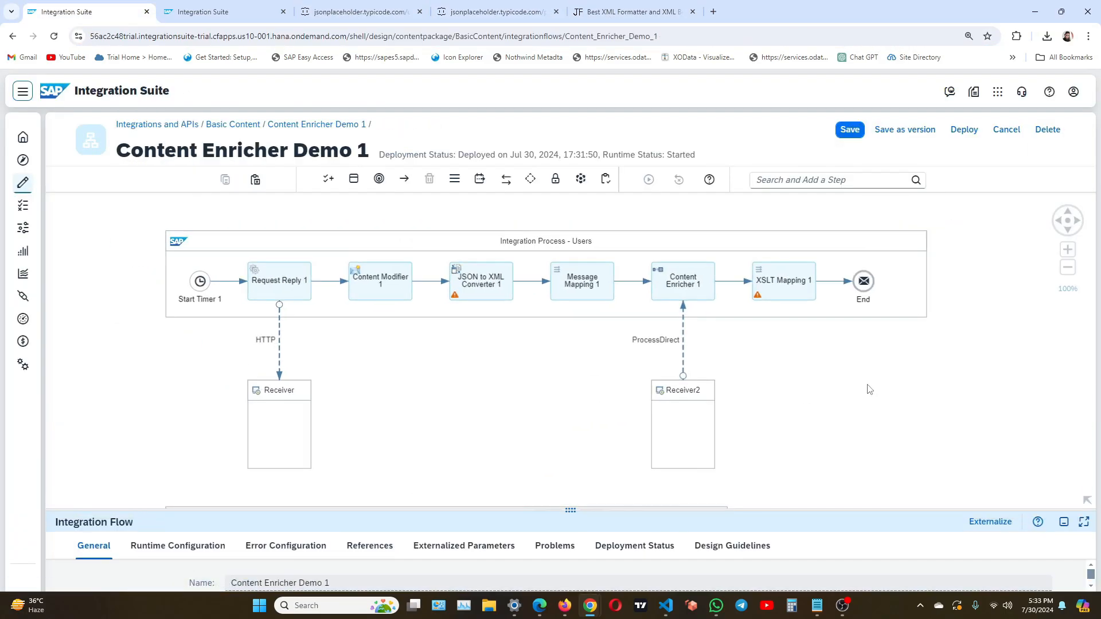